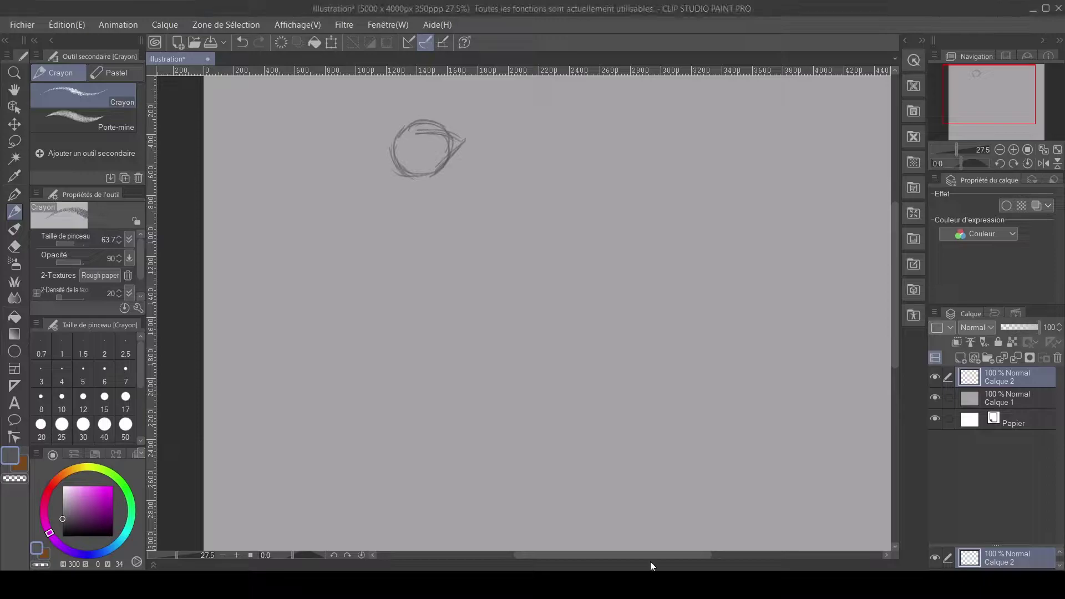
- Rough in the figure's head and jaw, with the neck, shoulder and back line of the leaning torso
mouse_move(428, 161)
left_mouse_down()
mouse_move(421, 179)
mouse_move(437, 166)
mouse_move(416, 171)
left_mouse_up()
left_click_drag(443, 177, 432, 181)
mouse_move(464, 138)
left_mouse_down()
mouse_move(448, 120)
mouse_move(457, 127)
mouse_move(410, 120)
mouse_move(447, 120)
mouse_move(412, 120)
mouse_move(465, 134)
mouse_move(447, 154)
left_mouse_up()
mouse_move(462, 154)
left_mouse_down()
mouse_move(480, 158)
mouse_move(443, 180)
left_mouse_up()
left_click_drag(494, 156, 443, 182)
mouse_move(495, 153)
left_mouse_down()
mouse_move(451, 178)
mouse_move(490, 161)
mouse_move(530, 193)
mouse_move(530, 180)
mouse_move(489, 148)
mouse_move(526, 171)
mouse_move(539, 189)
left_mouse_up()
- Sketch the torso's underside, the hips and long gesture lines for both legs down to the feet
mouse_move(442, 189)
left_mouse_down()
mouse_move(464, 176)
mouse_move(447, 200)
mouse_move(470, 166)
mouse_move(449, 199)
mouse_move(481, 214)
mouse_move(540, 190)
mouse_move(491, 204)
mouse_move(580, 214)
mouse_move(536, 237)
mouse_move(551, 343)
left_mouse_up()
left_click_drag(536, 238, 553, 367)
left_click_drag(583, 211, 635, 292)
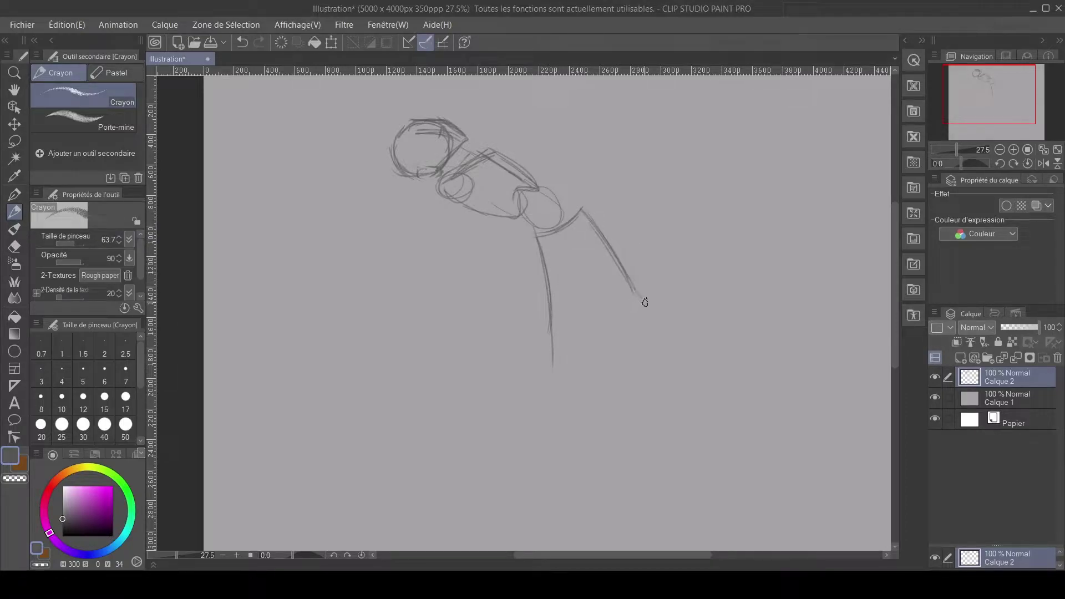
left_click_drag(630, 340, 620, 409)
left_click_drag(636, 307, 612, 450)
left_click_drag(552, 363, 497, 531)
left_click_drag(605, 444, 632, 491)
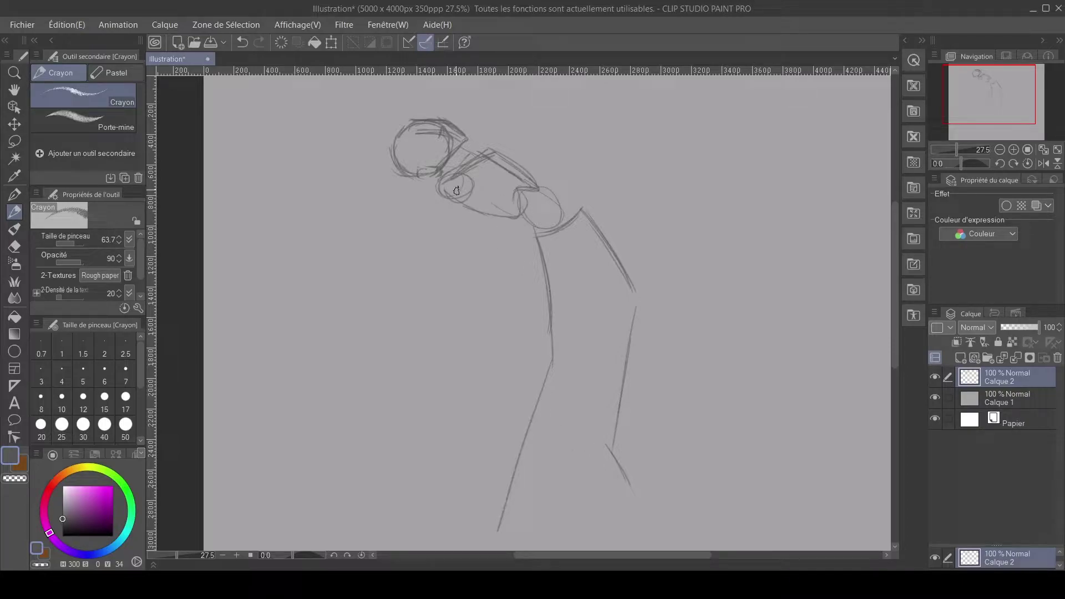
- Reinforce the hip line, thighs and back knee of the gesture sketch with additional pencil strokes
mouse_move(570, 208)
left_mouse_down()
mouse_move(519, 248)
mouse_move(616, 265)
mouse_move(637, 286)
left_mouse_up()
left_click_drag(527, 254, 563, 386)
left_click_drag(637, 295, 643, 333)
left_click_drag(638, 336, 620, 377)
left_click_drag(644, 316, 612, 450)
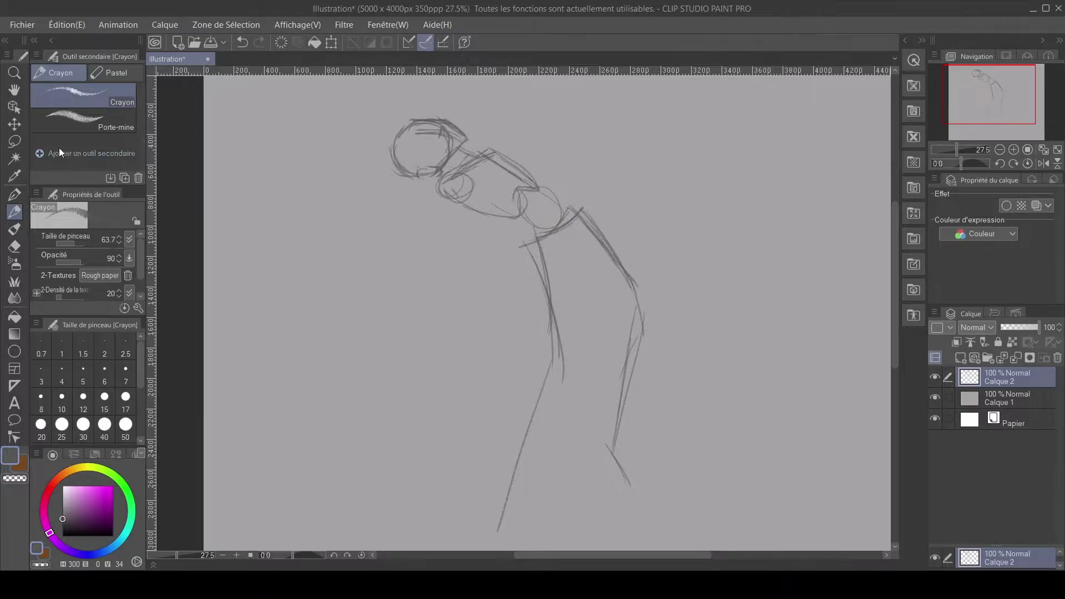
- Lasso the sketched head, shift it slightly up and away from the torso, and deselect it
left_click(14, 141)
mouse_move(405, 103)
left_mouse_down()
mouse_move(481, 136)
mouse_move(441, 178)
mouse_move(377, 128)
left_mouse_up()
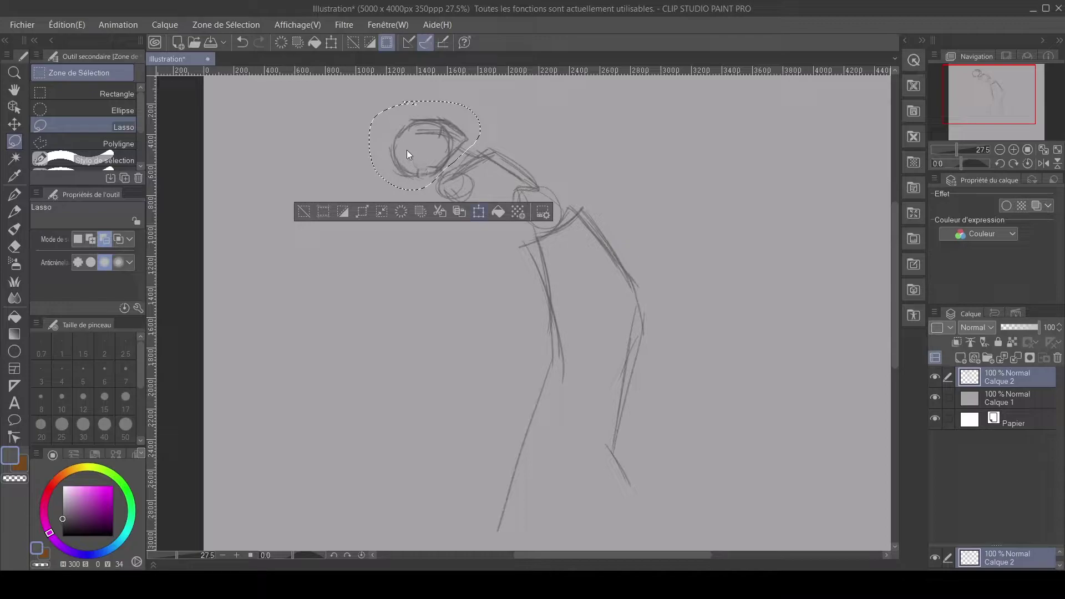
key("ctrl+t")
left_click_drag(413, 146, 407, 147)
left_click(369, 214)
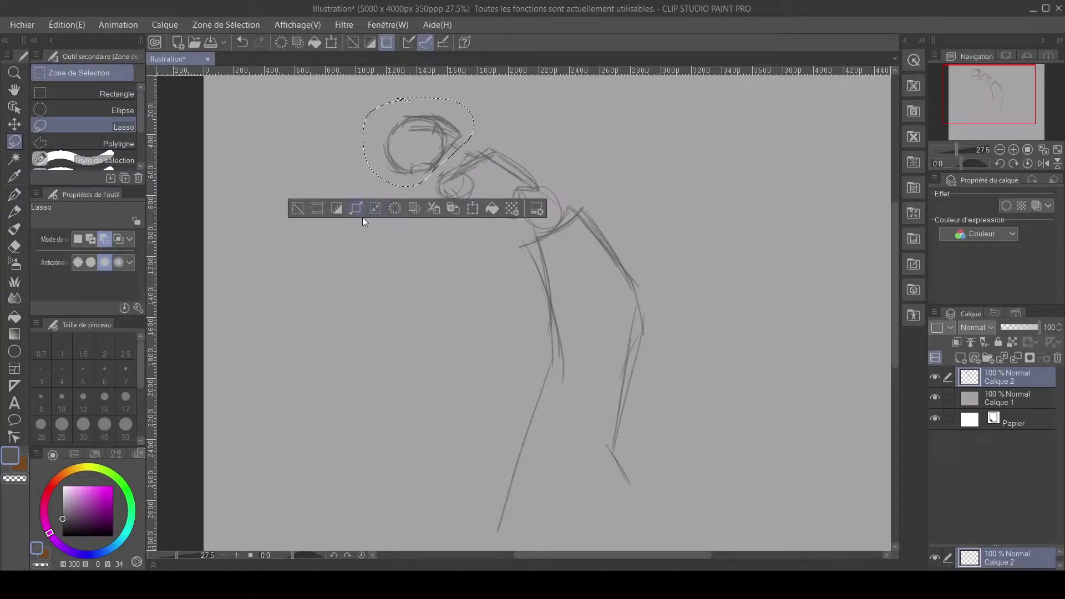
left_click(298, 209)
- Sketch the near arm with the pencil from the shoulder to the hand and fingers beside the hip
left_click(14, 213)
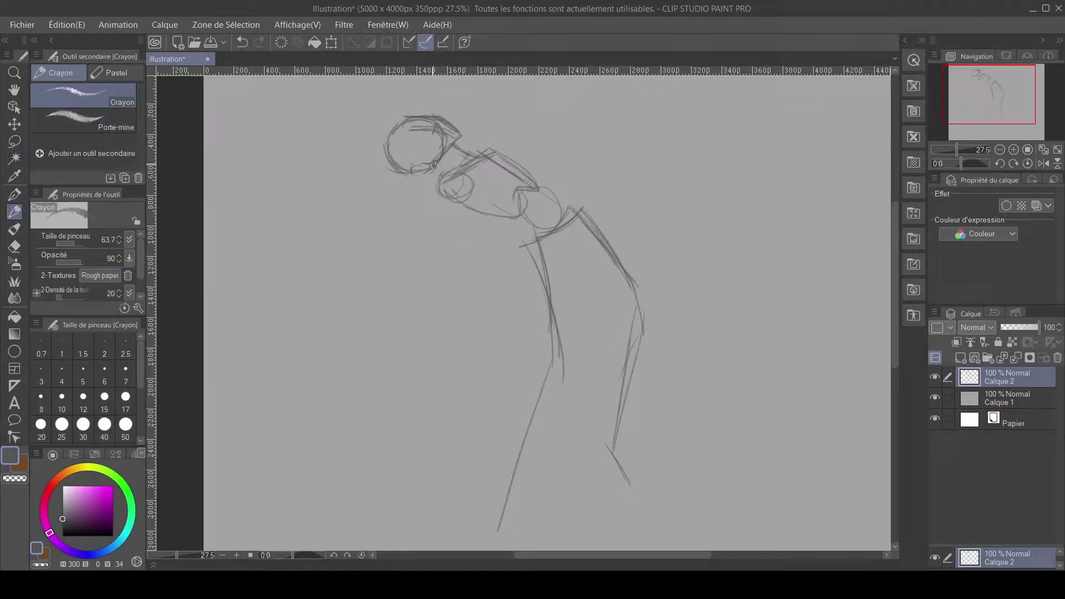
mouse_move(449, 201)
left_mouse_down()
mouse_move(470, 190)
mouse_move(462, 175)
mouse_move(468, 202)
mouse_move(473, 192)
mouse_move(438, 192)
mouse_move(471, 188)
mouse_move(460, 201)
mouse_move(478, 226)
mouse_move(465, 201)
mouse_move(503, 238)
mouse_move(492, 214)
mouse_move(453, 188)
mouse_move(480, 234)
mouse_move(458, 213)
mouse_move(494, 241)
mouse_move(494, 223)
mouse_move(541, 270)
mouse_move(496, 220)
mouse_move(520, 244)
mouse_move(485, 231)
mouse_move(566, 283)
left_mouse_up()
left_click_drag(500, 224, 563, 282)
left_click_drag(522, 254, 537, 269)
mouse_move(466, 192)
left_mouse_down()
mouse_move(485, 213)
mouse_move(455, 184)
mouse_move(550, 273)
mouse_move(565, 270)
mouse_move(544, 275)
mouse_move(574, 292)
mouse_move(566, 294)
mouse_move(557, 284)
mouse_move(566, 306)
left_mouse_up()
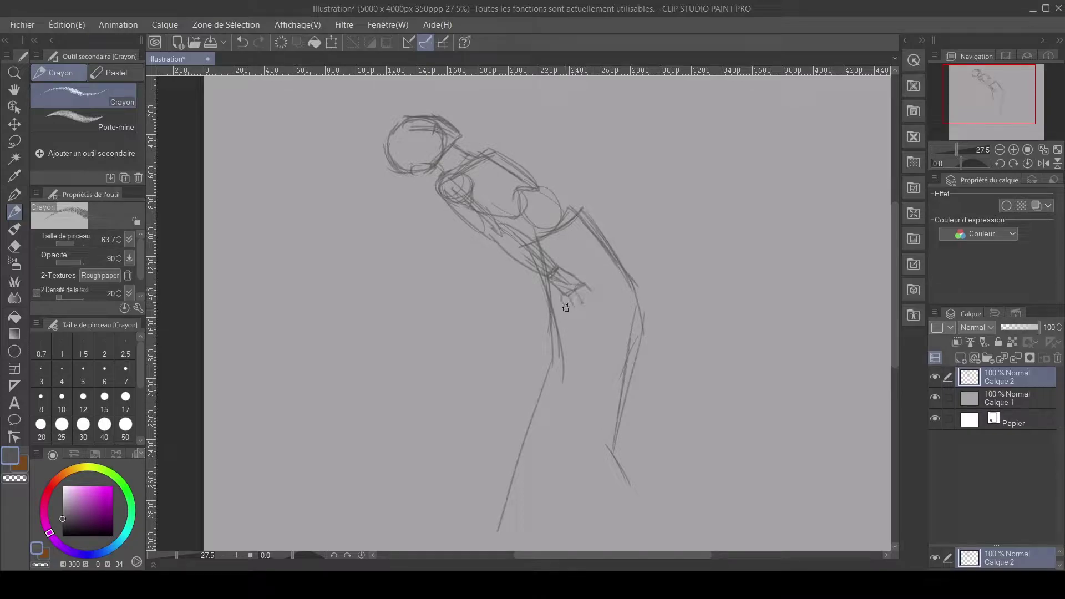
- Sketch the far arm extending out behind the lower back
mouse_move(598, 211)
left_mouse_down()
mouse_move(551, 194)
mouse_move(604, 209)
left_mouse_up()
mouse_move(537, 177)
left_mouse_down()
mouse_move(619, 209)
mouse_move(615, 217)
left_mouse_up()
mouse_move(620, 207)
left_mouse_down()
mouse_move(614, 218)
mouse_move(582, 196)
left_mouse_up()
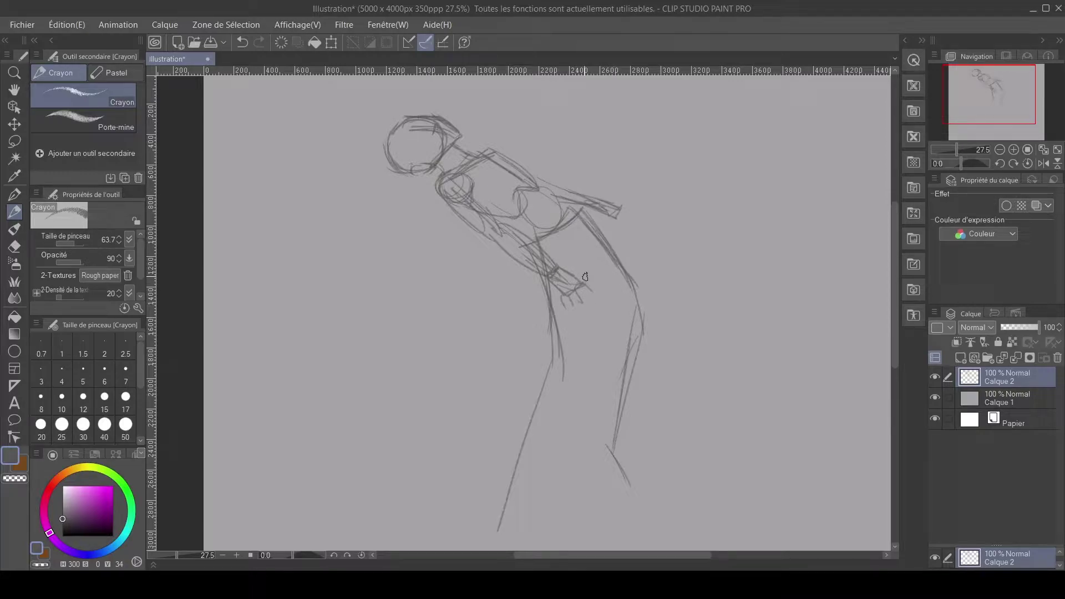
- Lower the opacity of the rough sketch layer Calque 2 to 42% and add a new layer above it
left_click(918, 290)
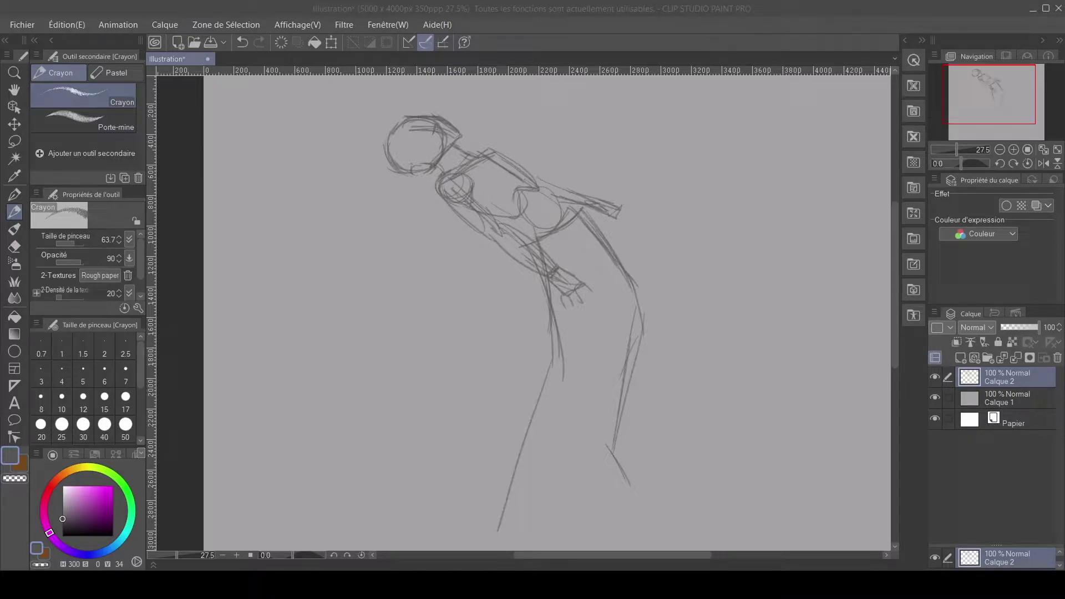
left_click(1015, 327)
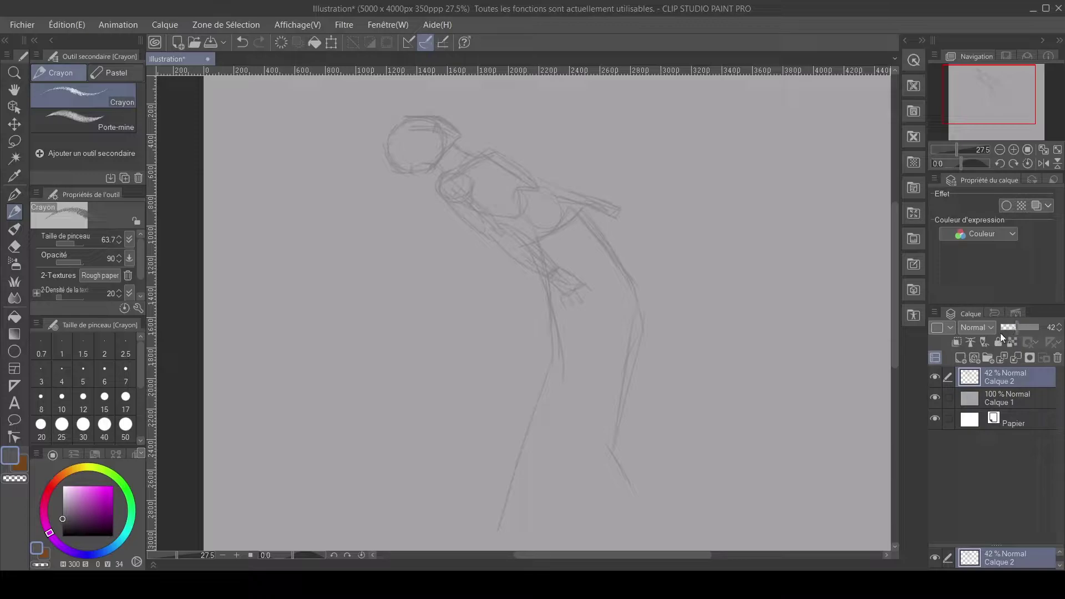
left_click(960, 357)
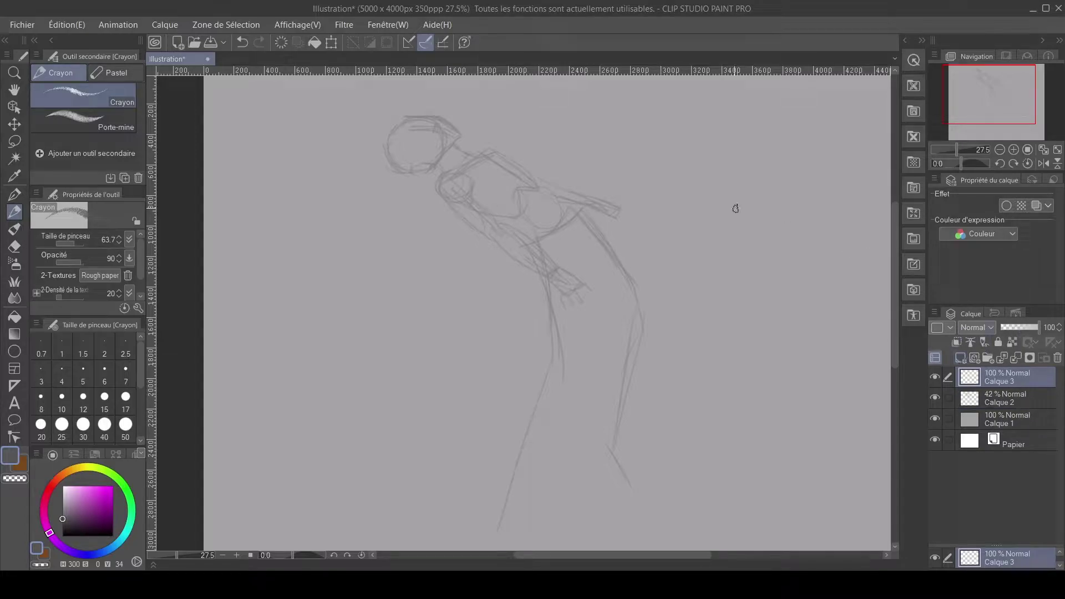
- Reduce the pencil size to 32.7 and draw cleaner contours for the neck, torso and near upper arm
key("[")
left_click_drag(460, 145, 538, 181)
left_click_drag(546, 190, 577, 222)
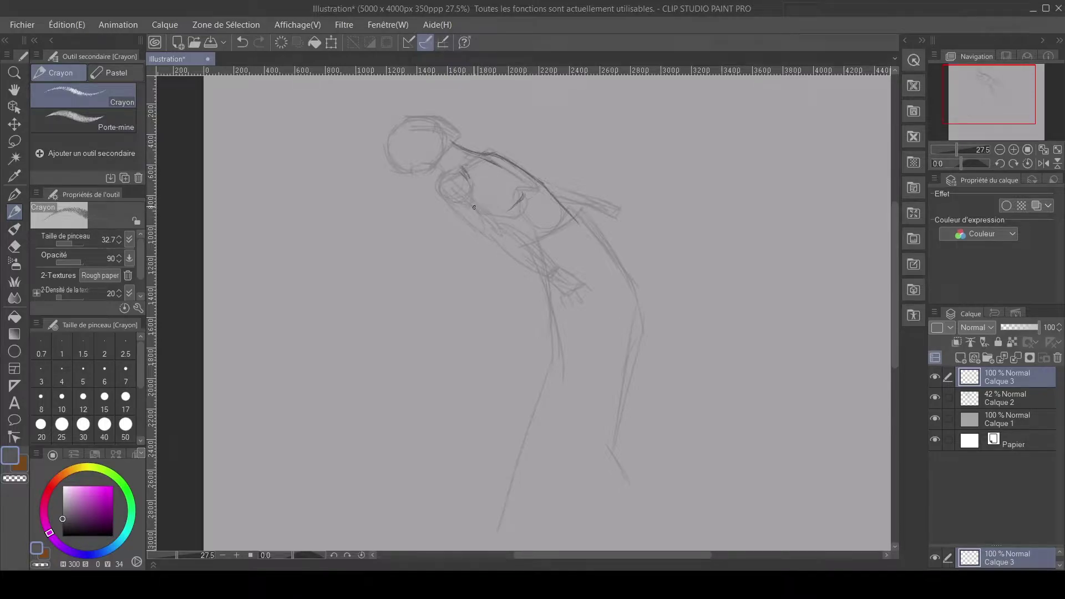
left_click_drag(450, 165, 435, 187)
left_click_drag(464, 184, 487, 206)
left_click_drag(480, 228, 449, 206)
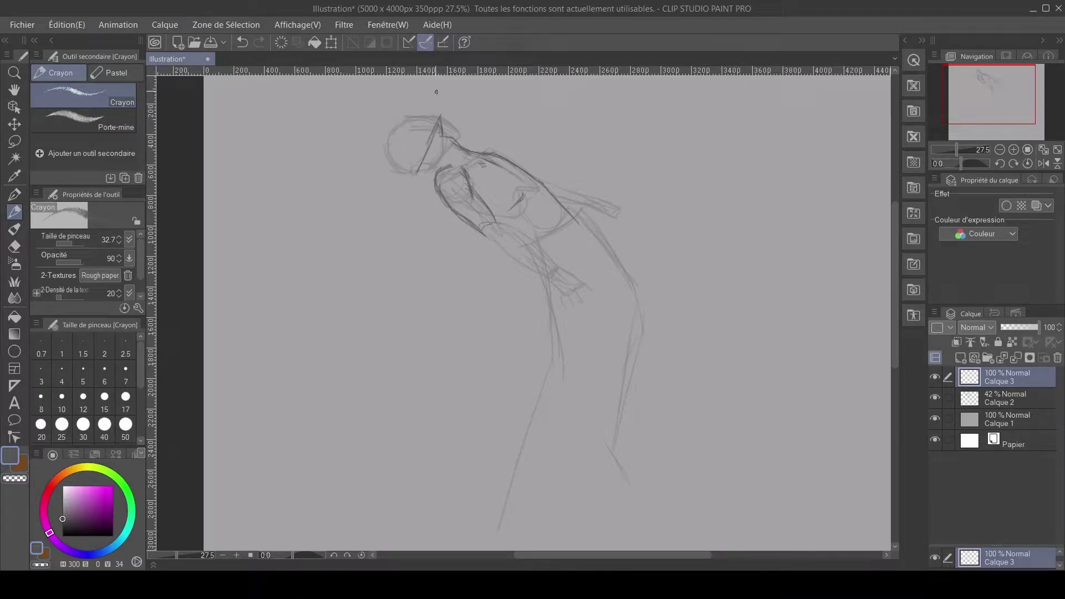
- Draw the tilted-back head's rounded skull outline and facial contour over the rough sketch
mouse_move(440, 118)
left_mouse_down()
mouse_move(388, 118)
mouse_move(390, 128)
left_mouse_up()
mouse_move(445, 113)
left_mouse_down()
mouse_move(377, 131)
mouse_move(402, 135)
left_mouse_up()
left_click_drag(371, 135, 398, 165)
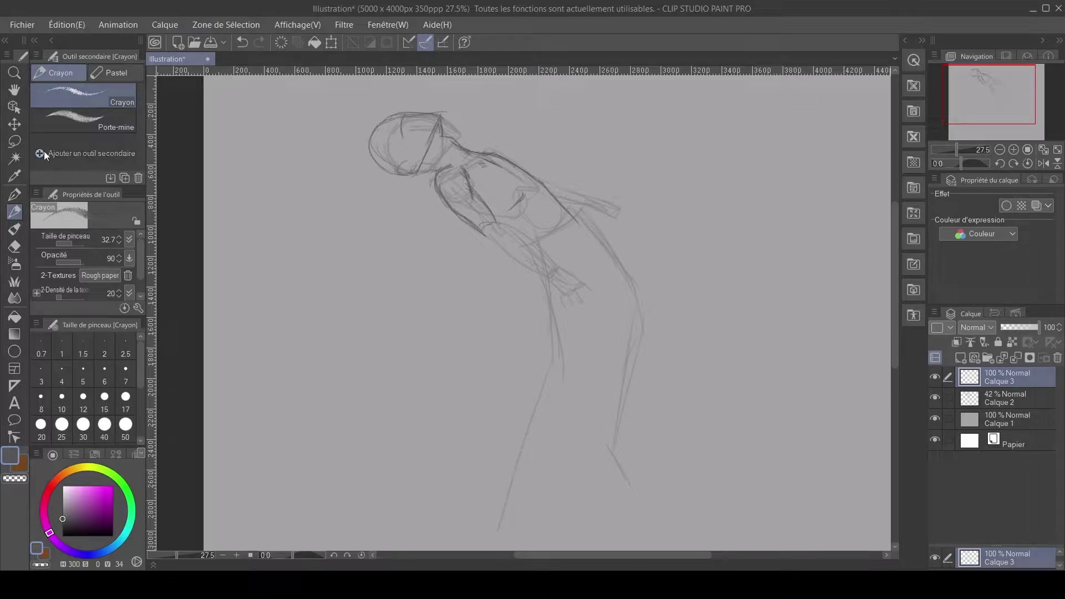
- Lasso the near upper arm, shift it slightly outward from the torso, and deselect it
left_click(14, 141)
mouse_move(428, 173)
left_mouse_down()
mouse_move(449, 155)
mouse_move(470, 159)
mouse_move(513, 208)
mouse_move(442, 237)
mouse_move(449, 176)
mouse_move(442, 216)
left_mouse_up()
left_click(520, 276)
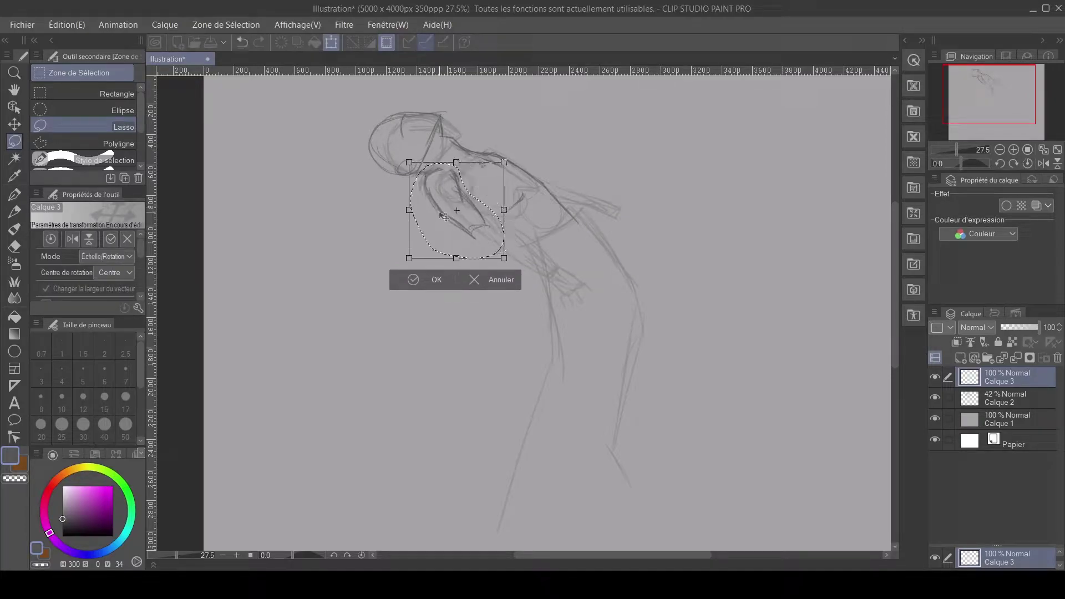
left_click(428, 276)
left_click(332, 279)
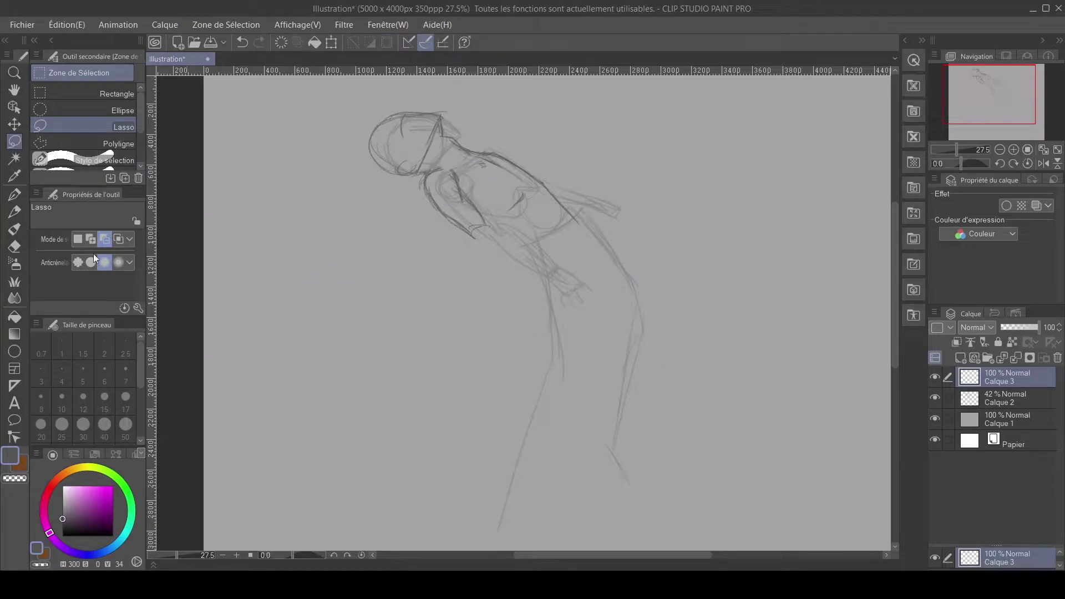
- Draw the abdomen detail and outline the near forearm down to the wrist with the pencil
left_click(15, 215)
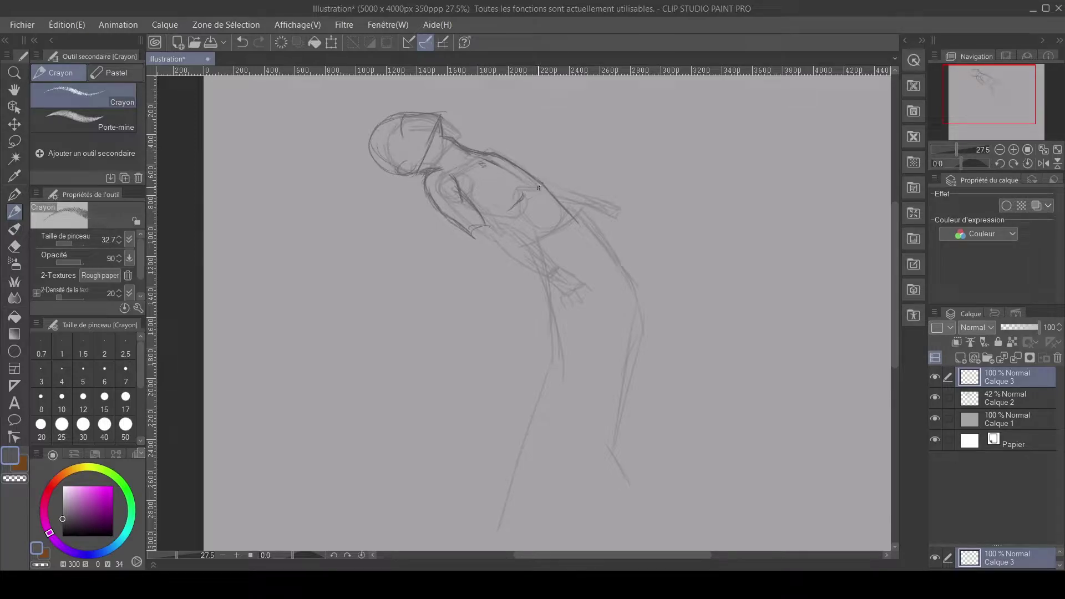
mouse_move(539, 187)
left_mouse_down()
mouse_move(532, 229)
mouse_move(551, 215)
left_mouse_up()
mouse_move(489, 222)
left_mouse_down()
mouse_move(497, 235)
mouse_move(467, 233)
mouse_move(500, 248)
mouse_move(498, 240)
mouse_move(526, 237)
mouse_move(511, 227)
mouse_move(564, 267)
left_mouse_up()
mouse_move(492, 251)
left_mouse_down()
mouse_move(562, 282)
mouse_move(573, 273)
left_mouse_up()
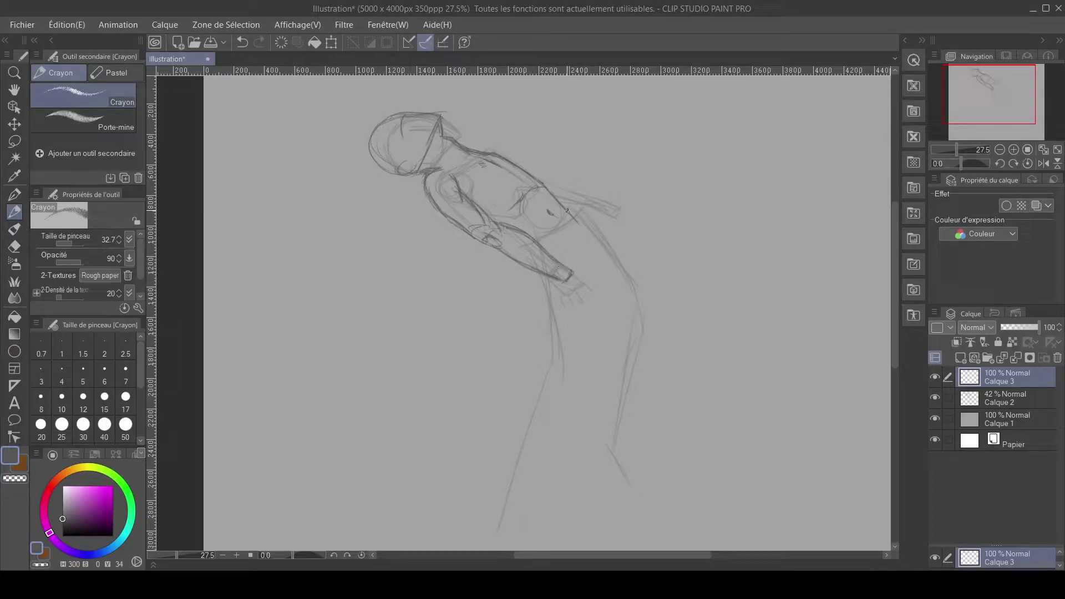
- Draw the baggy shorts' waist and front leg, including its rounded hem and fabric folds
mouse_move(570, 213)
left_mouse_down()
mouse_move(583, 226)
mouse_move(542, 247)
mouse_move(582, 242)
mouse_move(587, 344)
left_mouse_up()
mouse_move(555, 406)
left_mouse_down()
mouse_move(574, 395)
mouse_move(600, 320)
mouse_move(561, 404)
left_mouse_up()
mouse_move(565, 353)
left_mouse_down()
mouse_move(524, 396)
mouse_move(531, 411)
left_mouse_up()
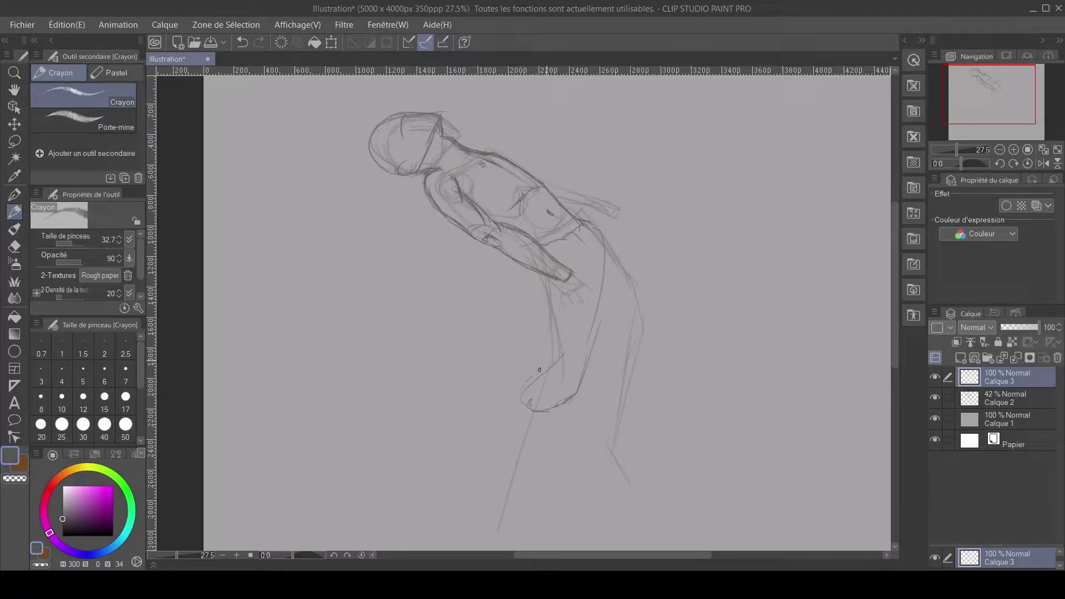
left_click_drag(557, 334, 523, 388)
left_click_drag(521, 265, 522, 391)
left_click_drag(548, 302, 547, 320)
left_click_drag(587, 249, 577, 284)
left_click_drag(513, 262, 527, 336)
- Draw the rear leg of the baggy shorts with its outer contour, hem and folds
mouse_move(587, 367)
left_mouse_down()
mouse_move(612, 390)
mouse_move(644, 382)
left_mouse_up()
mouse_move(584, 218)
left_mouse_down()
mouse_move(643, 301)
mouse_move(650, 361)
mouse_move(632, 385)
mouse_move(642, 377)
mouse_move(632, 330)
mouse_move(603, 387)
mouse_move(636, 337)
left_mouse_up()
left_click_drag(604, 378, 608, 364)
left_click_drag(622, 284, 615, 301)
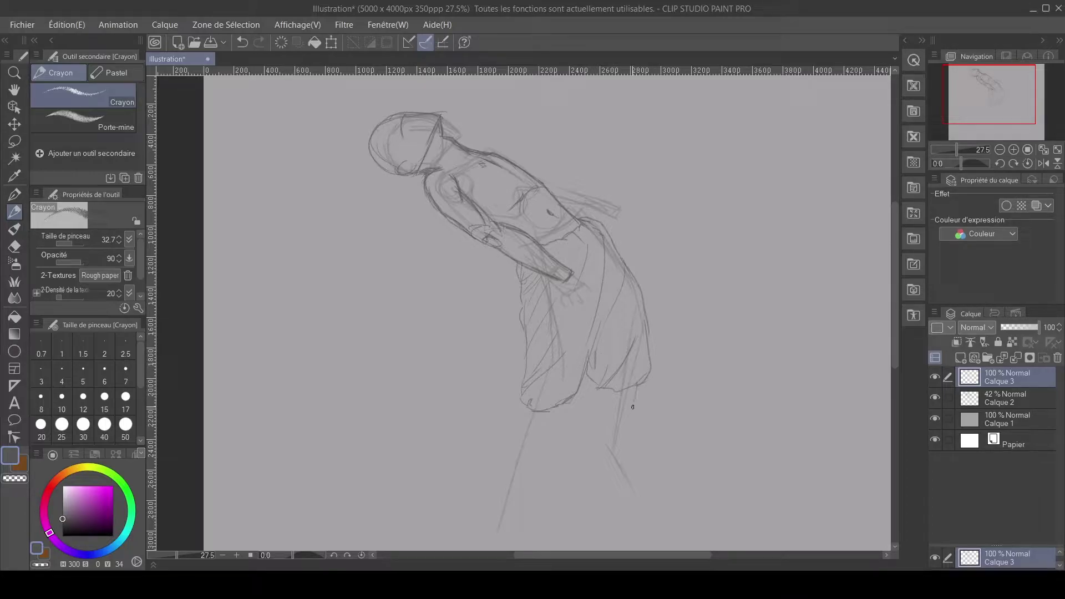
- Outline both lower legs from the shorts' hems down to the ankles
left_click_drag(633, 404, 612, 480)
left_click_drag(601, 409, 599, 478)
left_click_drag(635, 397, 613, 478)
left_click_drag(531, 374, 520, 300)
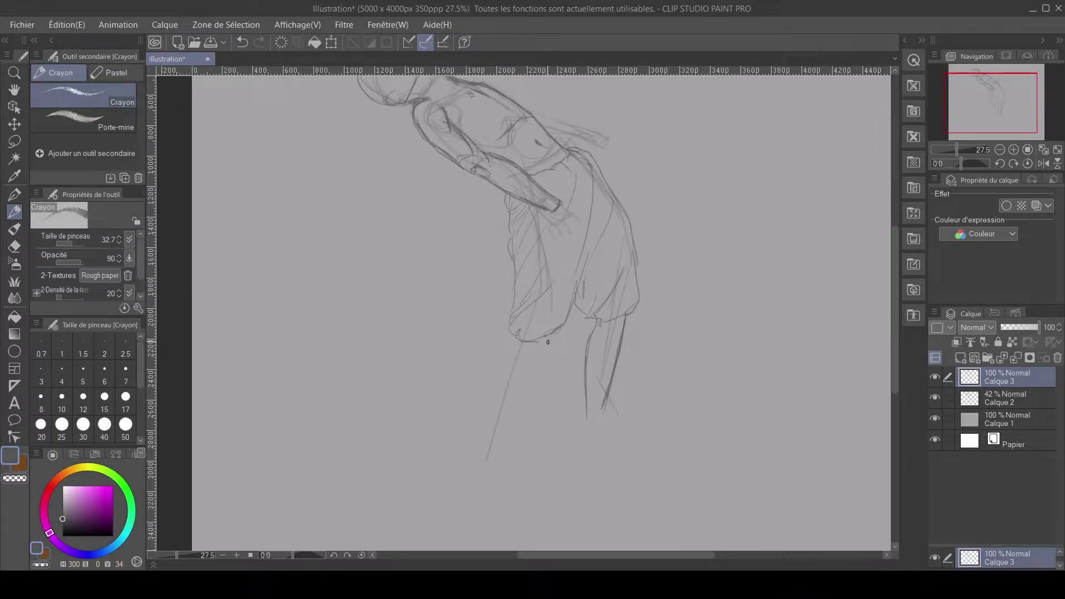
mouse_move(549, 341)
left_mouse_down()
mouse_move(541, 362)
mouse_move(553, 332)
mouse_move(516, 421)
left_mouse_up()
left_click_drag(513, 336, 493, 431)
mouse_move(604, 404)
left_mouse_down()
mouse_move(596, 428)
mouse_move(588, 355)
mouse_move(582, 443)
left_mouse_up()
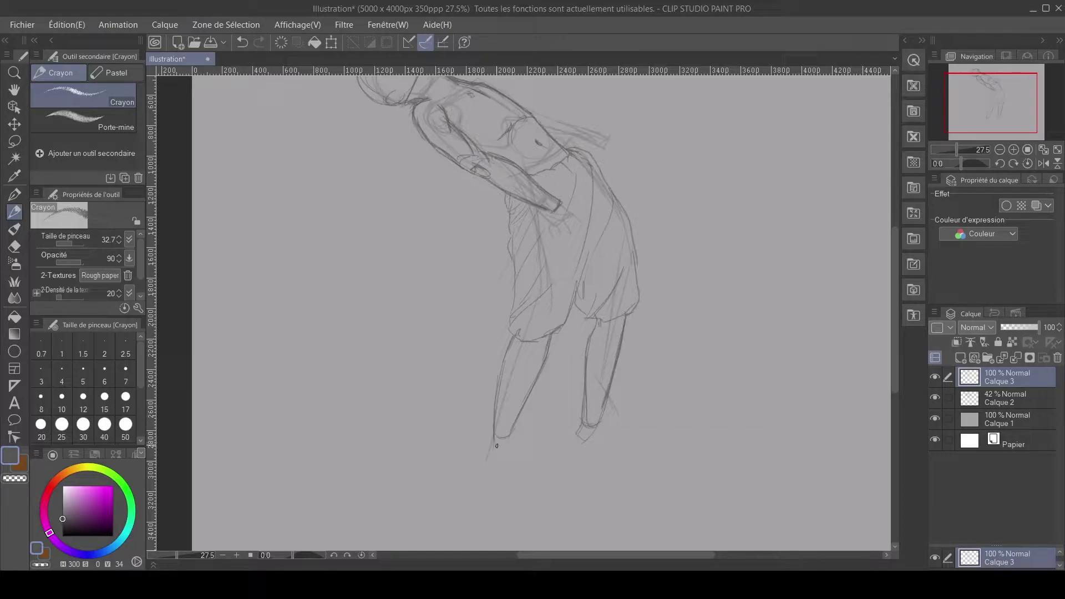
- Draw both feet pointing downward from the ankles, undoing the last extra stroke on the rear heel
left_click_drag(492, 430, 491, 446)
left_click_drag(485, 435, 477, 452)
left_click_drag(486, 437, 477, 486)
left_click_drag(507, 449, 503, 486)
mouse_move(485, 498)
left_mouse_down()
mouse_move(479, 466)
mouse_move(476, 487)
left_mouse_up()
mouse_move(567, 426)
left_mouse_down()
mouse_move(564, 449)
mouse_move(573, 424)
mouse_move(576, 448)
mouse_move(600, 430)
mouse_move(599, 487)
mouse_move(601, 473)
mouse_move(589, 477)
mouse_move(579, 448)
mouse_move(597, 485)
mouse_move(584, 475)
mouse_move(566, 434)
mouse_move(585, 403)
mouse_move(565, 433)
mouse_move(572, 421)
mouse_move(584, 472)
left_mouse_up()
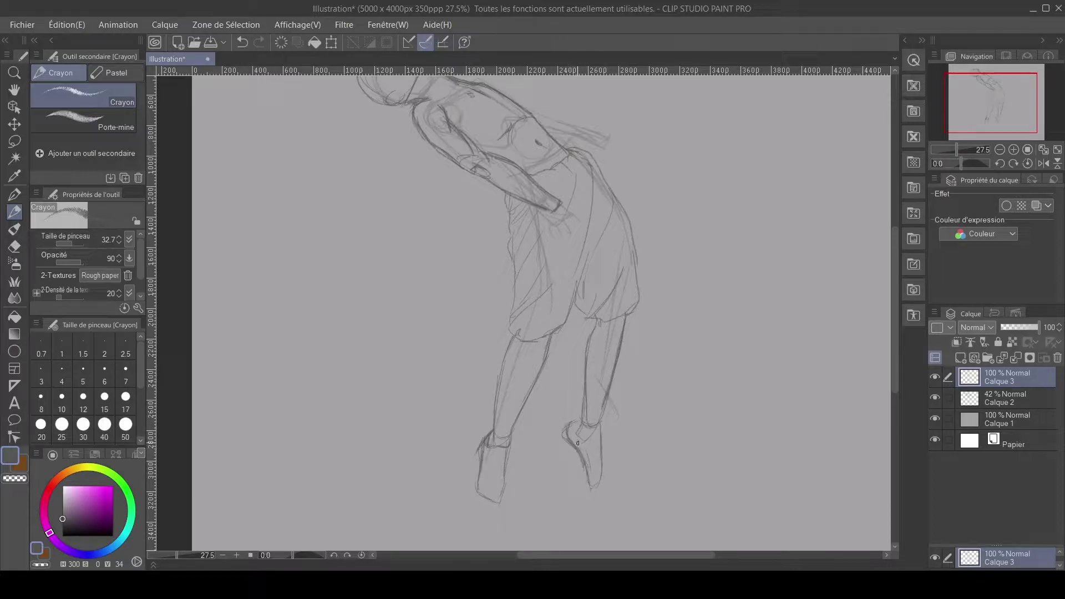
left_click_drag(581, 421, 568, 426)
key("ctrl+z")
- Add an ear to the head and wavy strands of hair hanging down behind it
left_click_drag(392, 237, 400, 284)
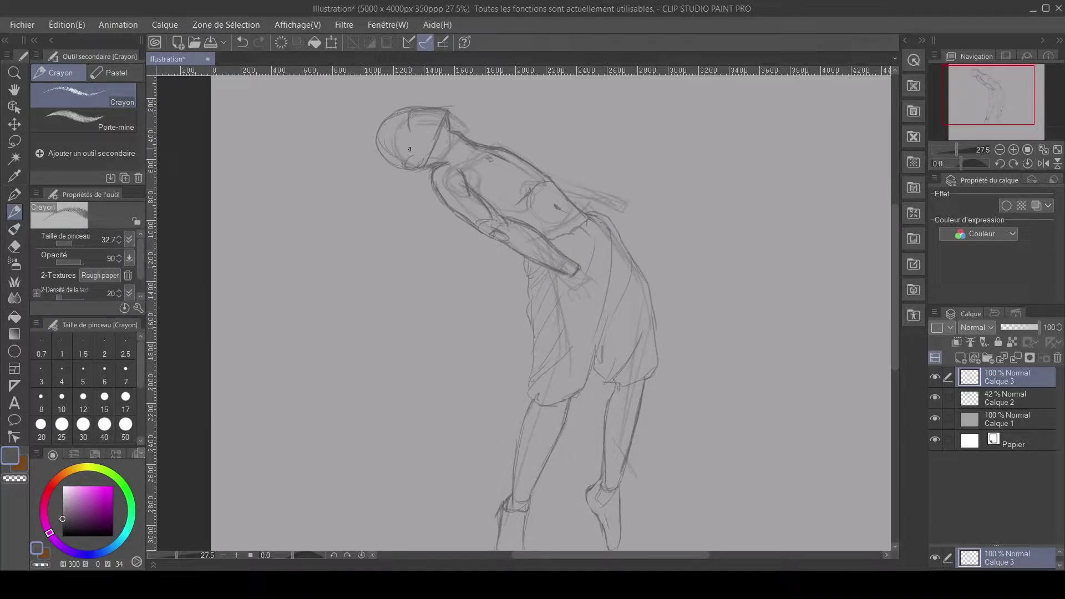
mouse_move(408, 148)
left_mouse_down()
mouse_move(418, 150)
mouse_move(389, 148)
left_mouse_up()
left_click_drag(399, 147, 423, 162)
left_click_drag(402, 178, 403, 186)
left_click_drag(403, 191, 403, 198)
mouse_move(400, 173)
left_mouse_down()
mouse_move(416, 182)
mouse_move(417, 226)
left_mouse_up()
mouse_move(427, 184)
left_mouse_down()
mouse_move(436, 218)
mouse_move(437, 195)
mouse_move(446, 229)
left_mouse_up()
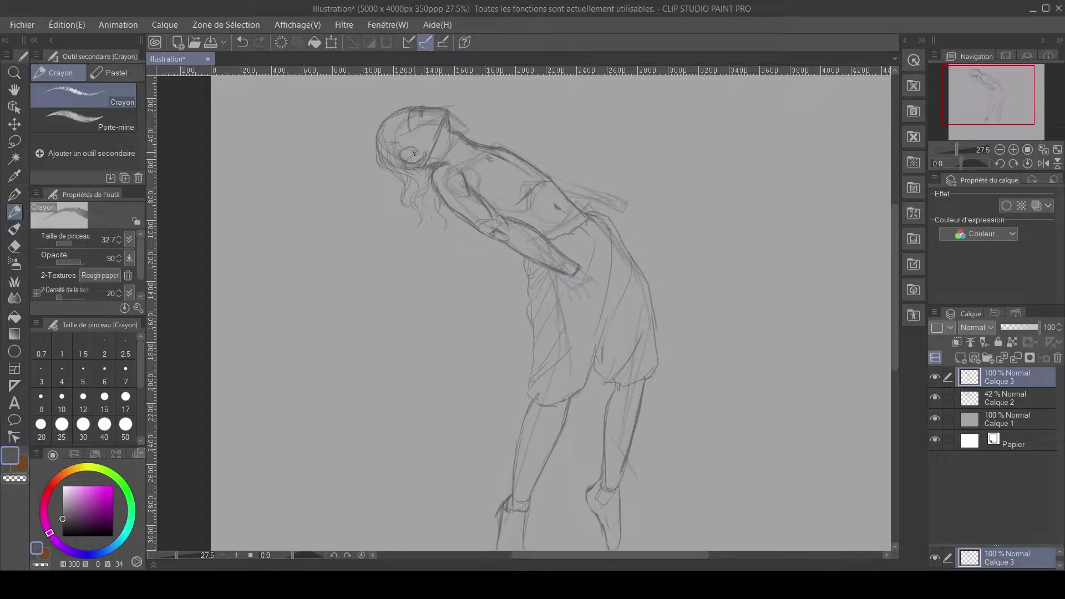
left_click_drag(416, 149, 403, 154)
- Lasso the head with its hair, scale it down, and reposition it against the neck
key("m")
mouse_move(376, 94)
left_mouse_down()
mouse_move(463, 101)
mouse_move(465, 143)
mouse_move(435, 166)
mouse_move(458, 213)
mouse_move(379, 210)
mouse_move(361, 85)
left_mouse_up()
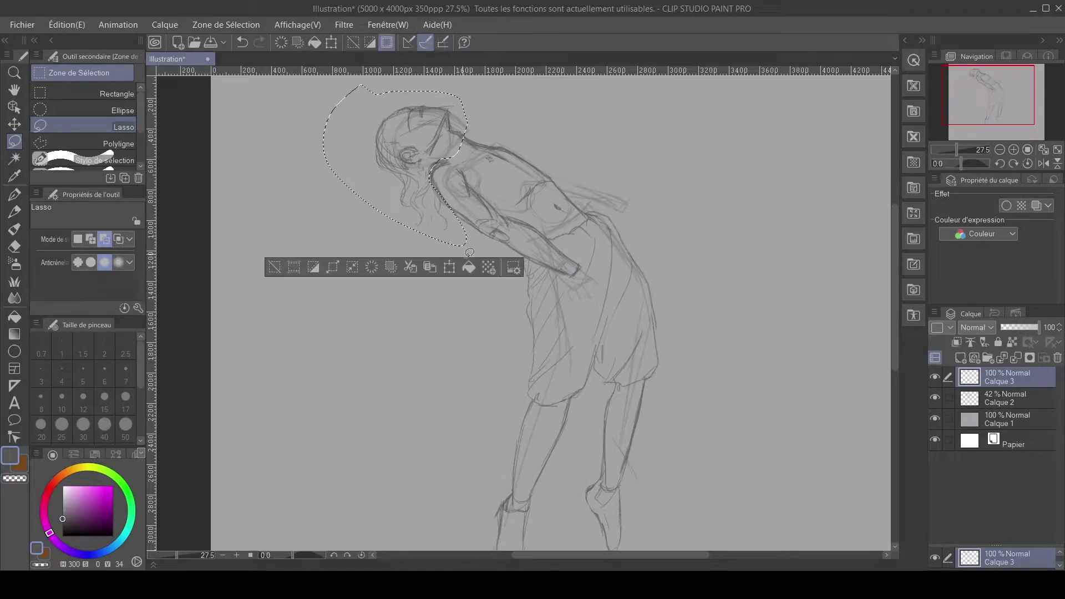
mouse_move(450, 157)
left_mouse_down()
mouse_move(434, 165)
mouse_move(439, 201)
mouse_move(455, 209)
left_mouse_up()
left_click(449, 267)
scroll(442, 305, "down", 1)
scroll(443, 305, "down", 3)
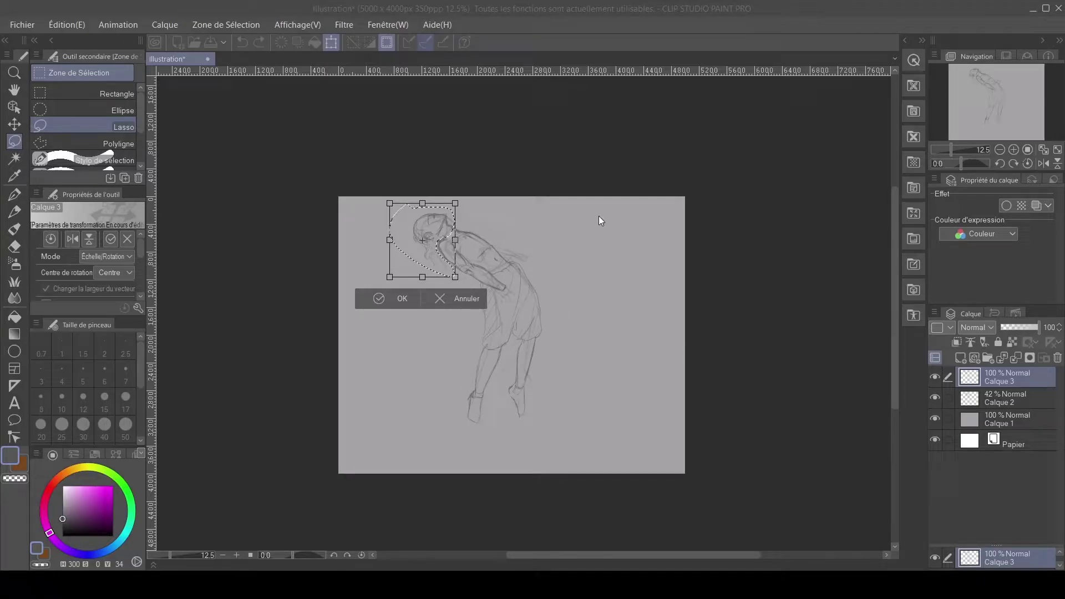
left_click_drag(389, 277, 399, 265)
left_click_drag(427, 225, 427, 228)
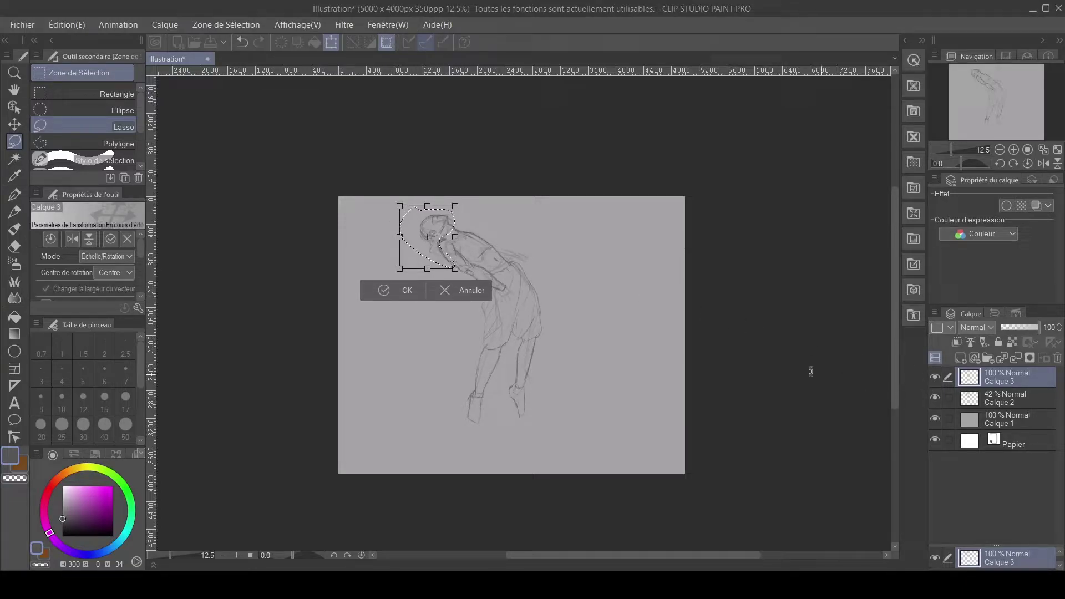
key("Return")
- Hide the rough sketch layer Calque 2, nudge the selected head slightly down, and deselect it
left_click(934, 399)
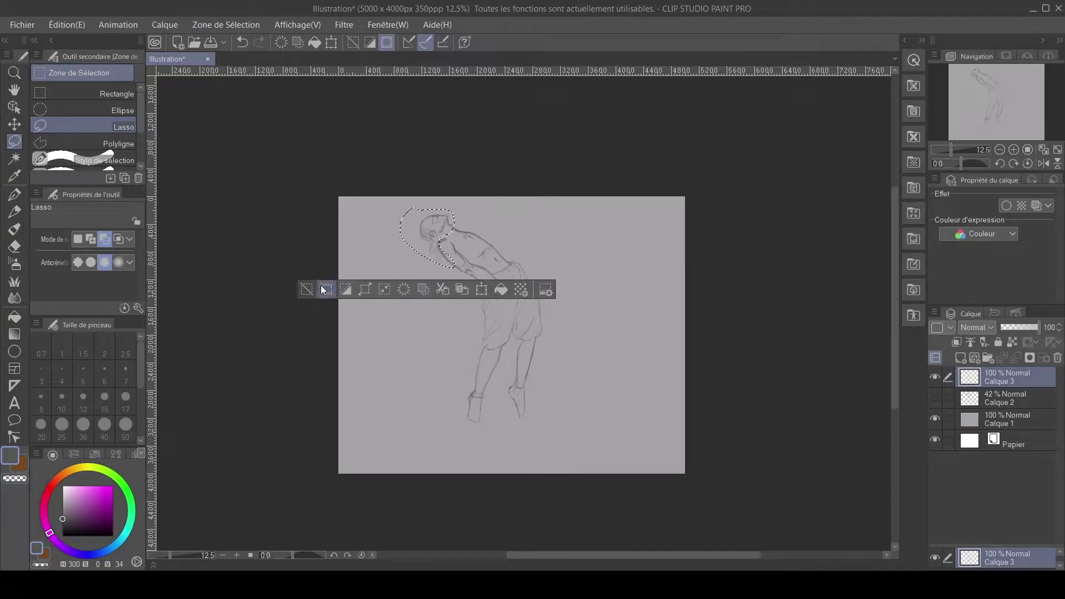
left_click(481, 290)
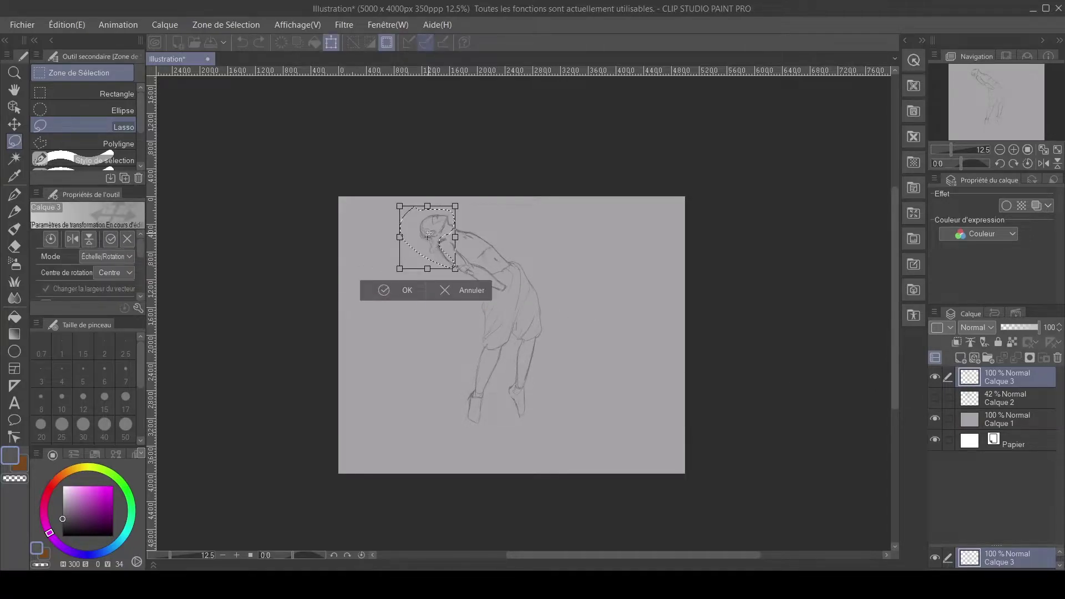
left_click_drag(428, 224, 428, 226)
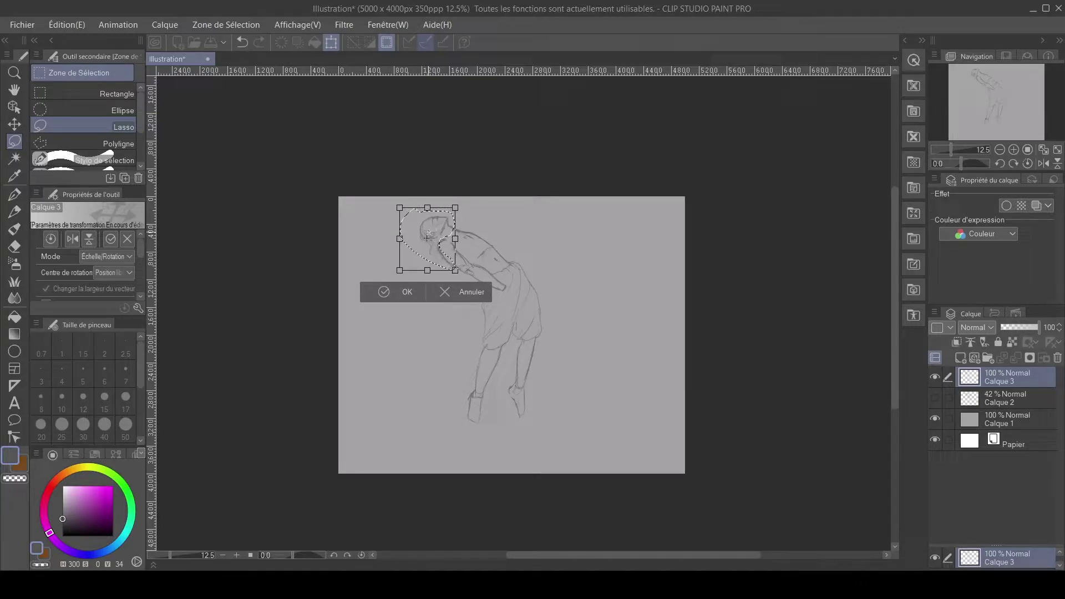
left_click(379, 297)
left_click(309, 291)
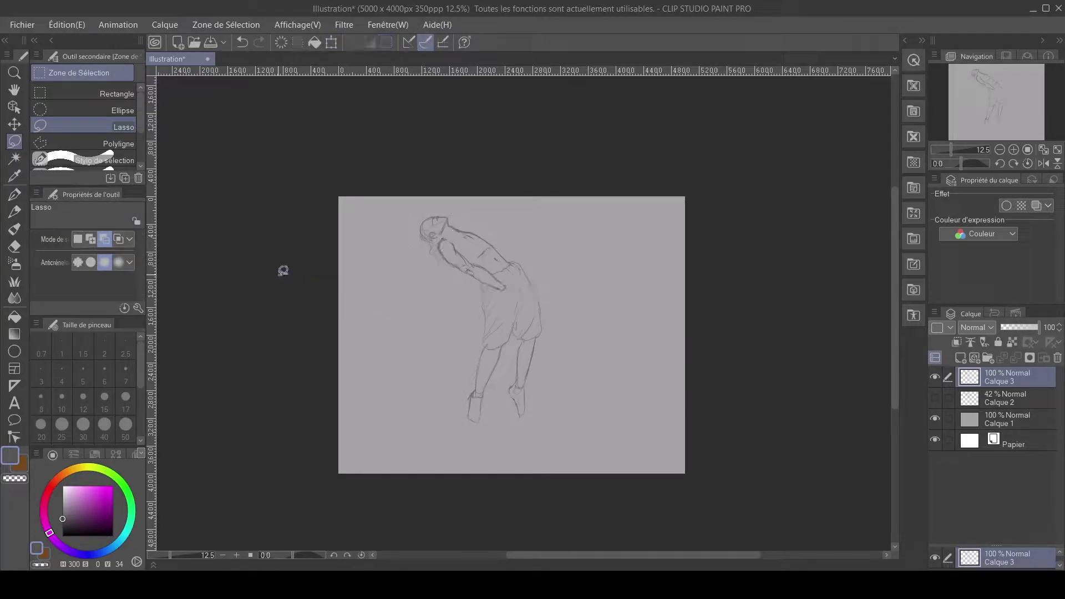
- Draw the collarbone and lower ribcage contour with the Crayon pencil, reinforce the torso edge, and redraw the upper arm's outer outline
left_click(14, 211)
scroll(381, 280, "up", 3)
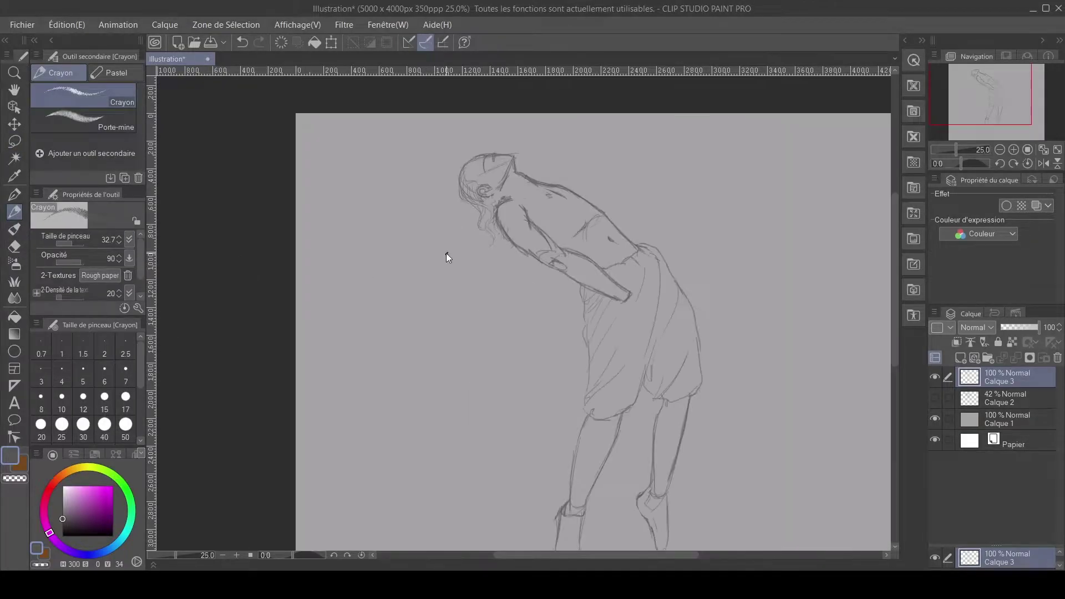
scroll(518, 167, "up", 1)
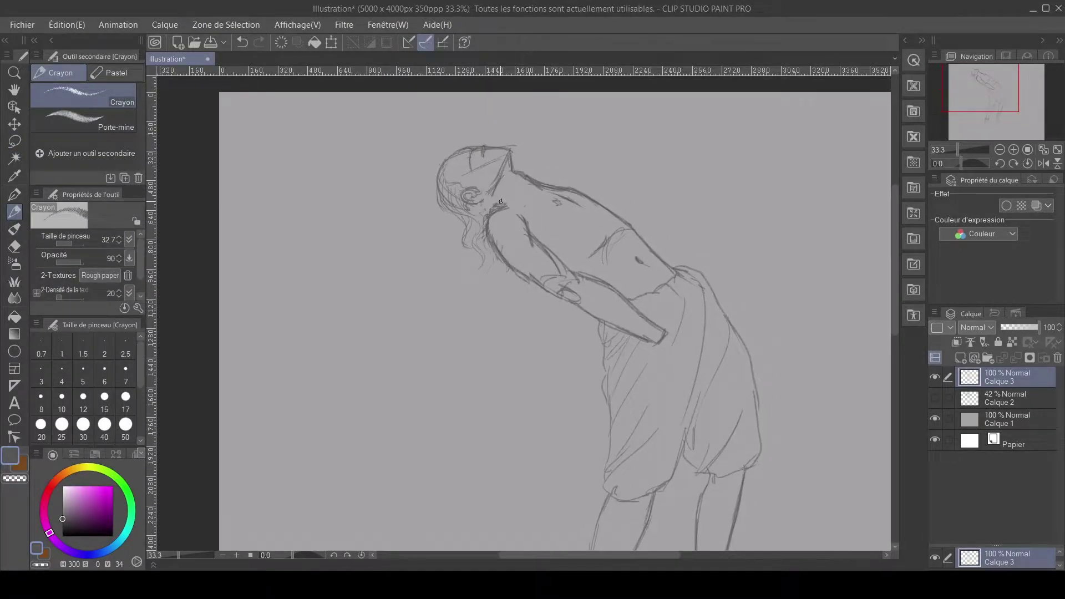
mouse_move(496, 206)
left_mouse_down()
mouse_move(518, 198)
mouse_move(492, 210)
mouse_move(519, 198)
mouse_move(486, 211)
left_mouse_up()
left_click_drag(592, 200, 632, 224)
left_click_drag(640, 258, 646, 265)
left_click_drag(493, 252, 527, 279)
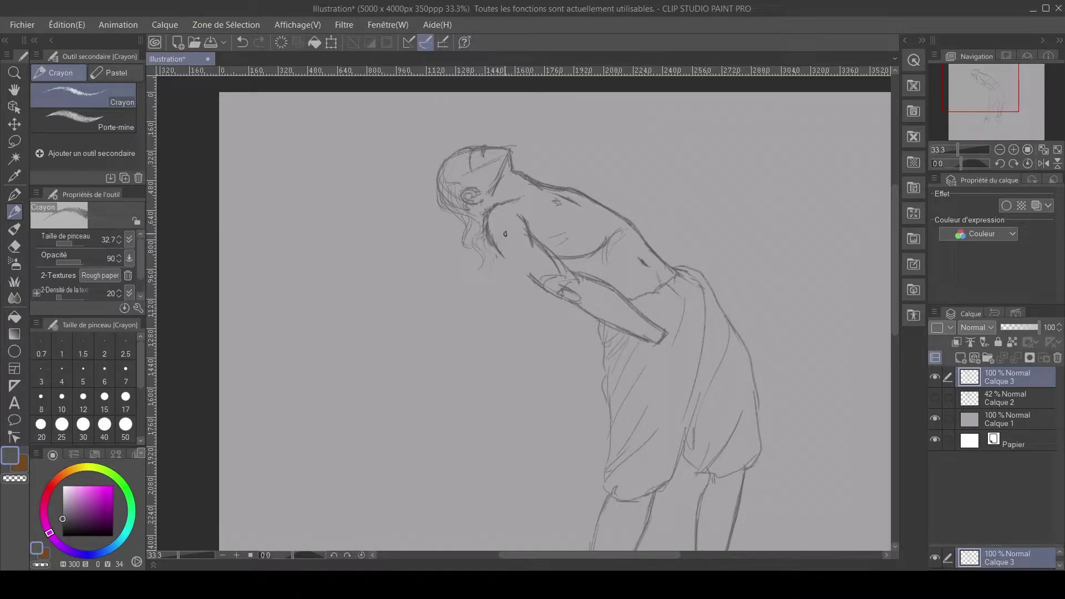
left_click_drag(487, 213, 510, 260)
- Rough in the near hand over the shorts and draw the far forearm and hand extending past the waist
left_click_drag(607, 367, 527, 251)
mouse_move(583, 214)
left_mouse_down()
mouse_move(577, 232)
mouse_move(591, 241)
mouse_move(618, 231)
mouse_move(606, 226)
mouse_move(625, 244)
mouse_move(585, 241)
mouse_move(596, 260)
mouse_move(603, 240)
mouse_move(616, 260)
mouse_move(634, 237)
left_mouse_up()
left_click_drag(576, 182, 556, 241)
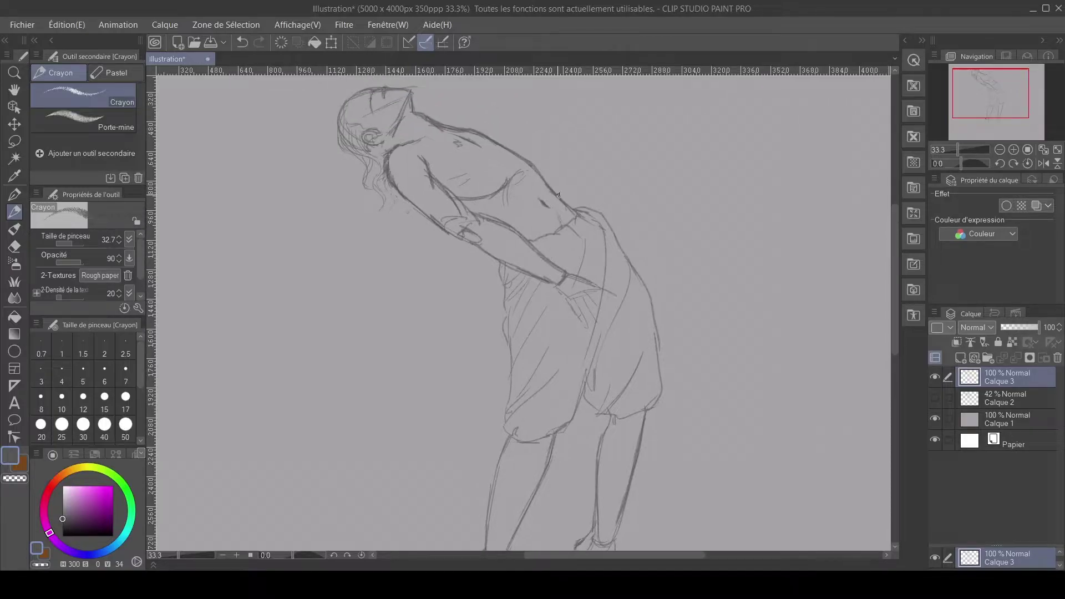
mouse_move(545, 183)
left_mouse_down()
mouse_move(594, 183)
mouse_move(589, 197)
mouse_move(564, 201)
mouse_move(554, 176)
mouse_move(607, 204)
mouse_move(622, 189)
mouse_move(603, 203)
mouse_move(633, 208)
mouse_move(610, 218)
mouse_move(609, 196)
mouse_move(625, 191)
mouse_move(598, 184)
mouse_move(646, 202)
left_mouse_up()
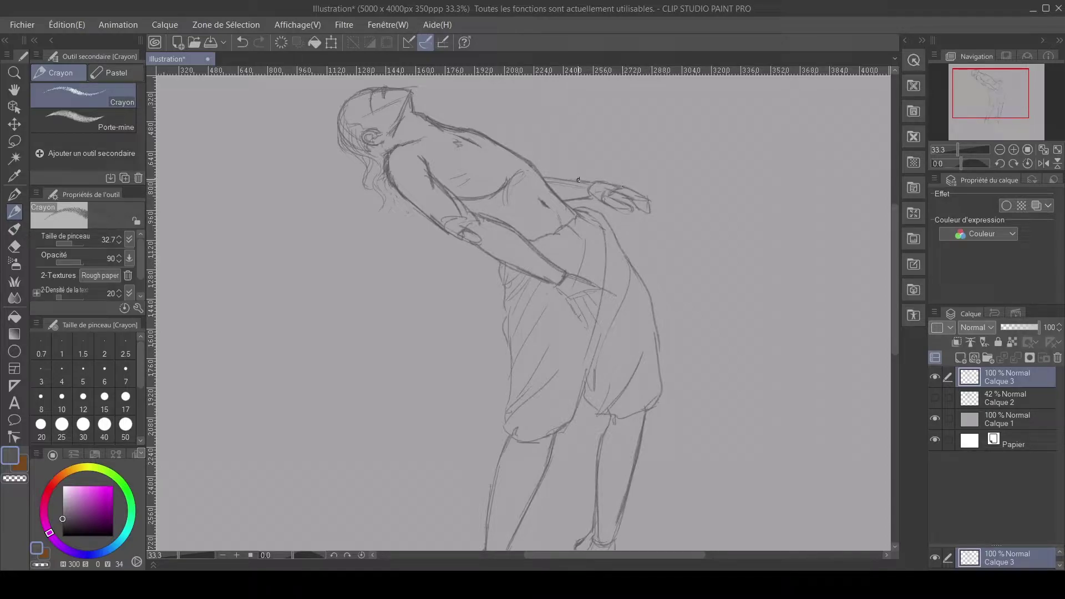
- Draw the near hand's fingers hanging over the shorts, undoing a stray stroke
mouse_move(615, 298)
left_mouse_down()
mouse_move(581, 291)
mouse_move(590, 323)
mouse_move(574, 296)
mouse_move(579, 324)
mouse_move(570, 302)
mouse_move(581, 327)
left_mouse_up()
mouse_move(593, 281)
left_mouse_down()
mouse_move(611, 289)
mouse_move(564, 298)
mouse_move(583, 328)
mouse_move(581, 304)
mouse_move(592, 325)
mouse_move(605, 315)
left_mouse_up()
key("ctrl+z")
mouse_move(583, 322)
left_mouse_down()
mouse_move(580, 300)
mouse_move(586, 323)
mouse_move(572, 317)
left_mouse_up()
- Clean up the near arm's outline and reinforce the chest and shoulder lines, undoing the stray strokes
left_click_drag(473, 224, 514, 283)
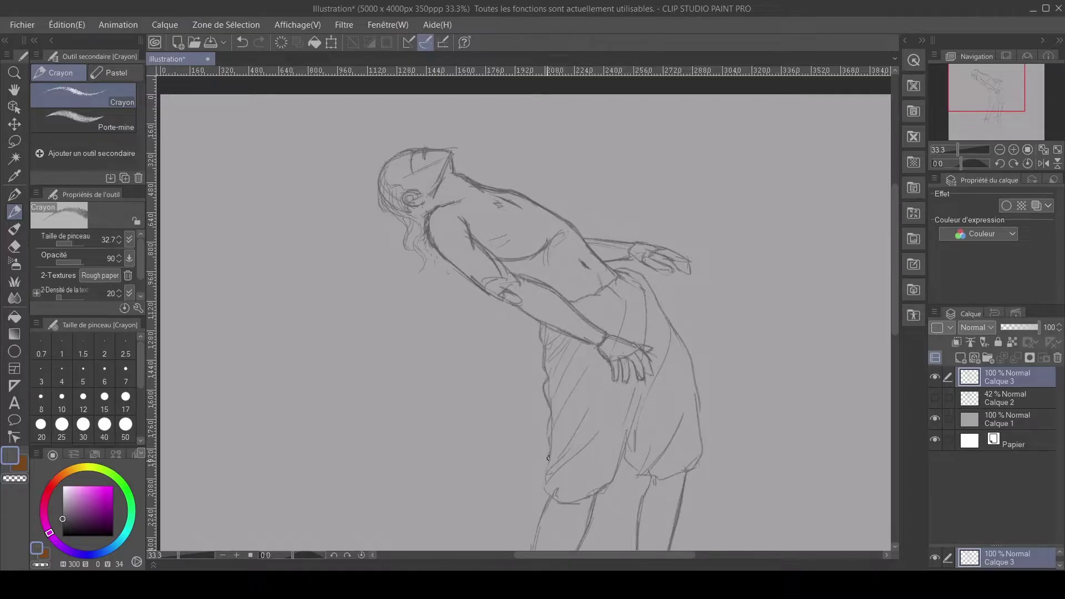
key("ctrl+z")
key("ctrl+z")
left_click_drag(439, 250, 480, 287)
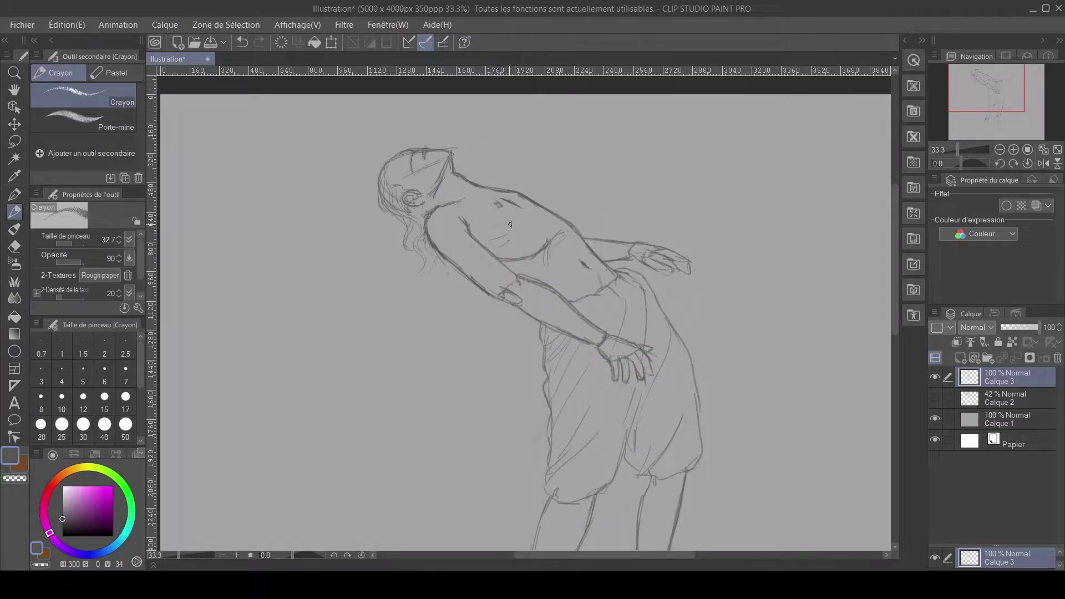
left_click_drag(489, 194, 521, 207)
left_click_drag(461, 196, 453, 201)
left_click_drag(444, 257, 459, 269)
key("ctrl+z")
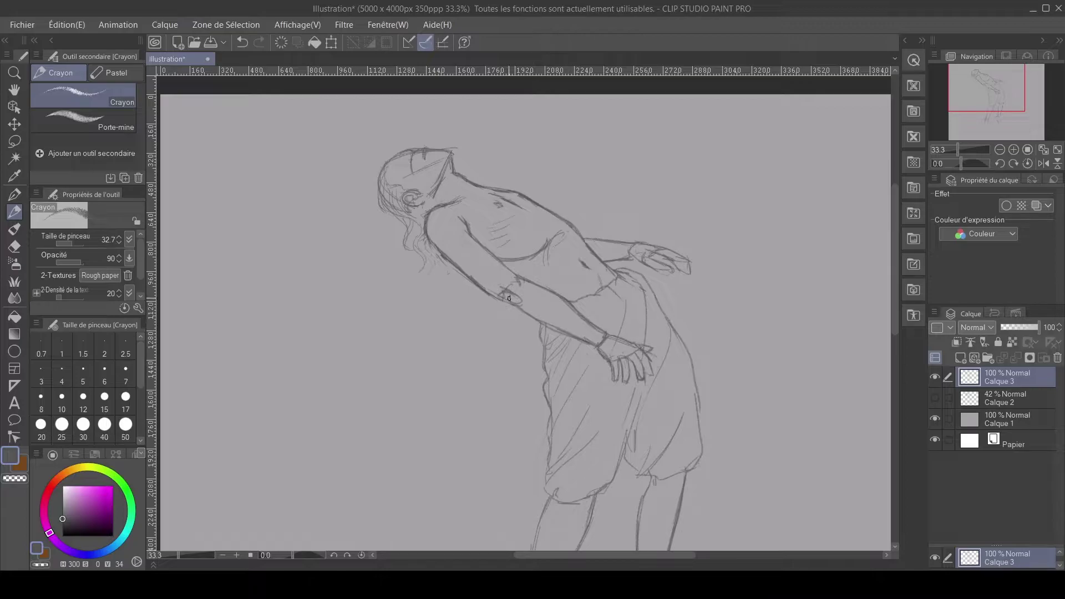
- Darken the elbow, tidy the chin profile, and hatch shadows over the side of the face and the neck
left_click_drag(504, 296, 516, 290)
left_click_drag(460, 151, 448, 181)
left_click_drag(427, 152, 423, 155)
mouse_move(444, 160)
left_mouse_down()
mouse_move(426, 199)
mouse_move(433, 161)
mouse_move(414, 193)
mouse_move(401, 180)
mouse_move(417, 219)
mouse_move(456, 184)
mouse_move(460, 199)
mouse_move(472, 190)
mouse_move(436, 243)
left_mouse_up()
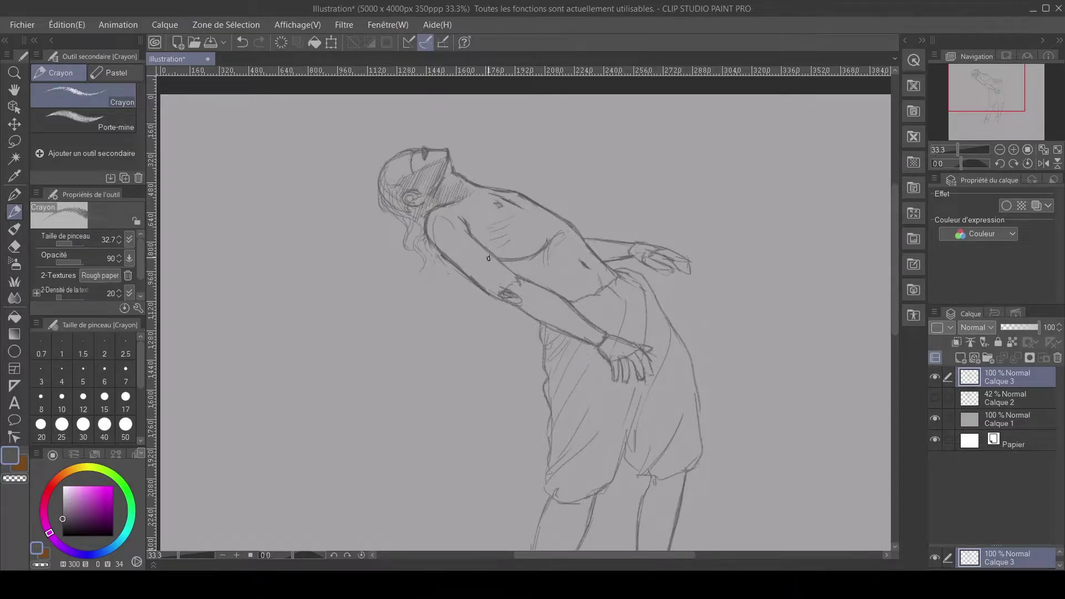
- Hatch shadows along the near arm from shoulder to hand and along the far forearm and hand
mouse_move(437, 218)
left_mouse_down()
mouse_move(444, 254)
mouse_move(460, 244)
mouse_move(465, 266)
left_mouse_up()
mouse_move(494, 279)
left_mouse_down()
mouse_move(487, 250)
mouse_move(480, 284)
mouse_move(468, 236)
mouse_move(460, 253)
left_mouse_up()
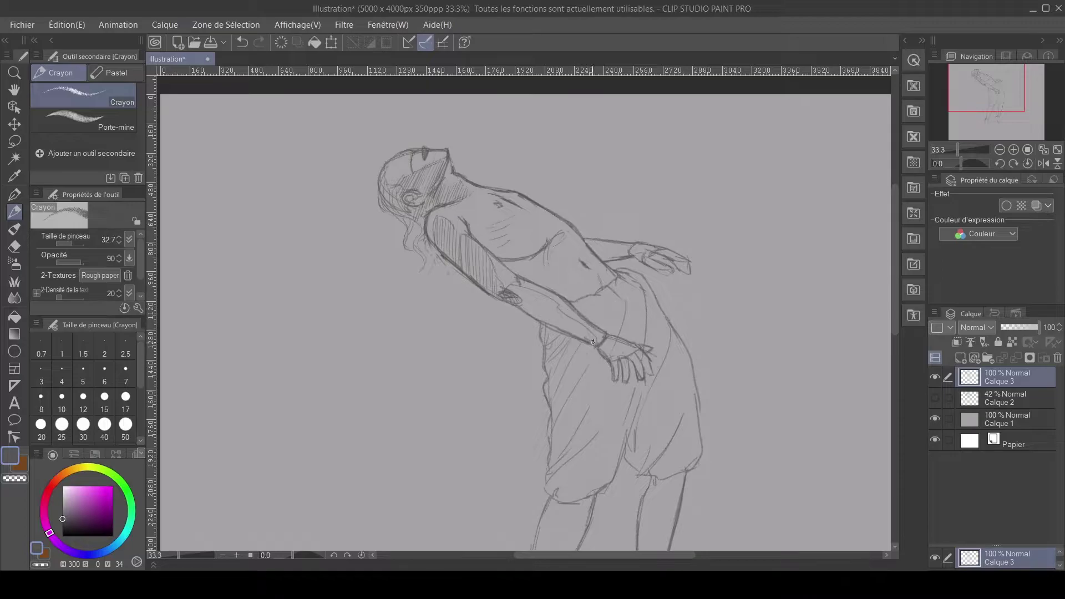
mouse_move(572, 315)
left_mouse_down()
mouse_move(581, 331)
mouse_move(543, 294)
mouse_move(537, 302)
left_mouse_up()
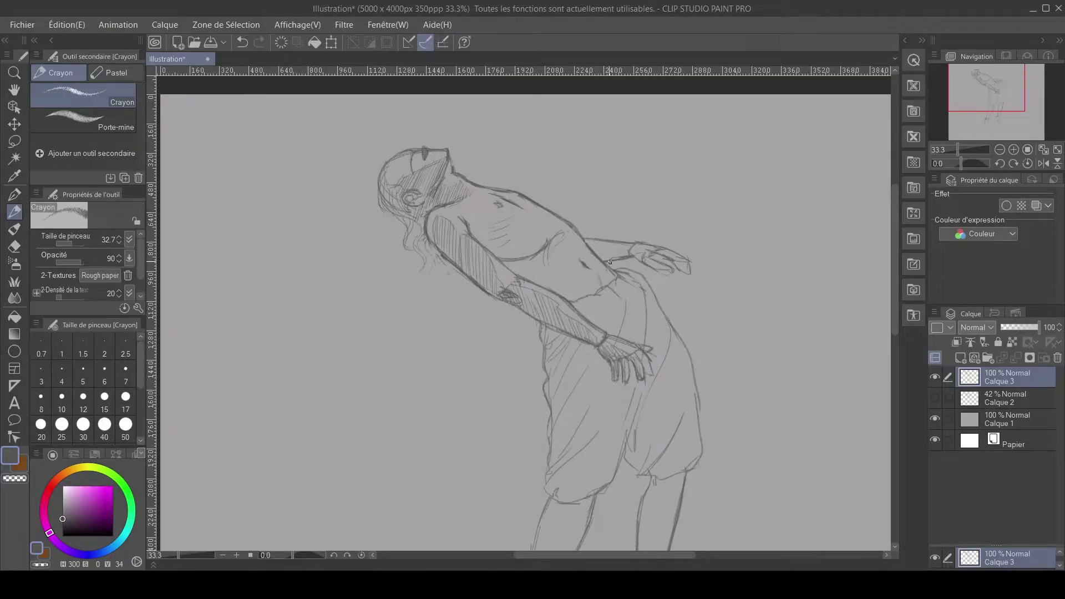
mouse_move(592, 245)
left_mouse_down()
mouse_move(675, 274)
mouse_move(638, 243)
mouse_move(663, 259)
left_mouse_up()
left_click_drag(670, 260, 684, 271)
- Hatch shadows across the chest, below the ribcage, and over the abdomen
left_click_drag(516, 204, 510, 218)
left_click_drag(504, 217, 517, 195)
mouse_move(517, 256)
left_mouse_down()
mouse_move(520, 228)
mouse_move(528, 236)
left_mouse_up()
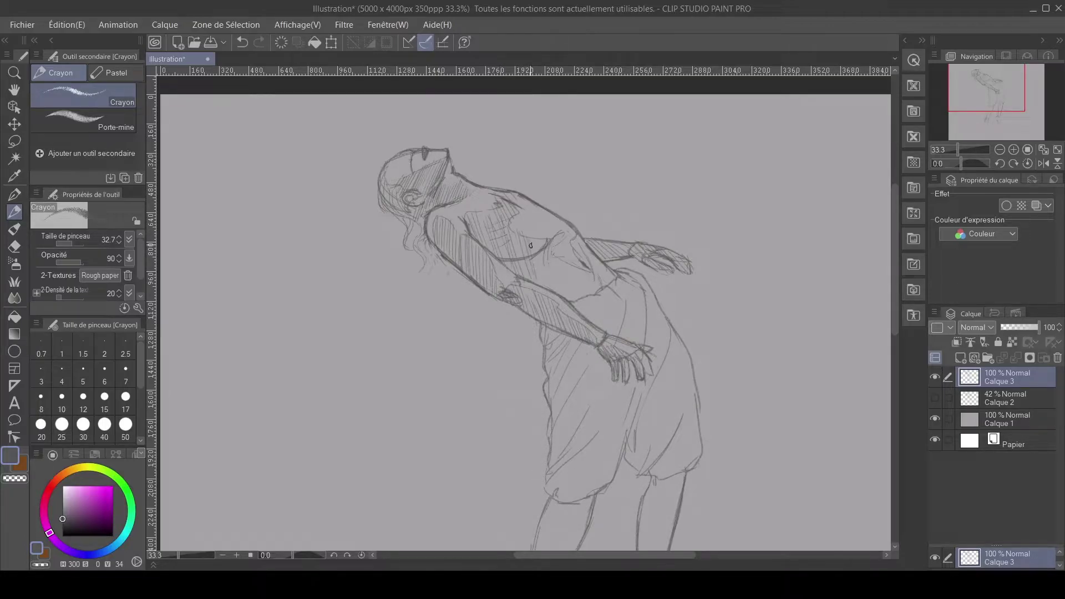
mouse_move(545, 284)
left_mouse_down()
mouse_move(542, 241)
mouse_move(575, 296)
mouse_move(583, 276)
mouse_move(596, 286)
mouse_move(591, 255)
mouse_move(574, 244)
mouse_move(609, 281)
left_mouse_up()
- Hatch shadows on both lower legs and feet, reinforcing their outlines
scroll(540, 375, "down", 5)
scroll(485, 431, "down", 1)
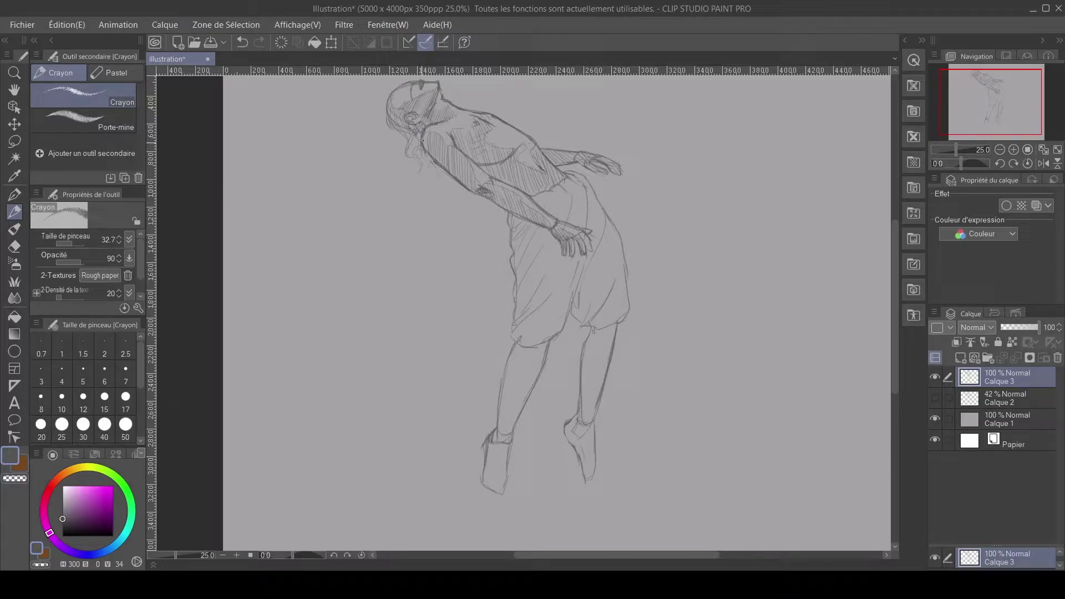
left_click_drag(427, 150, 443, 169)
mouse_move(508, 395)
left_mouse_down()
mouse_move(503, 419)
mouse_move(516, 368)
mouse_move(501, 437)
left_mouse_up()
left_click_drag(495, 459, 487, 481)
left_click_drag(531, 347, 525, 363)
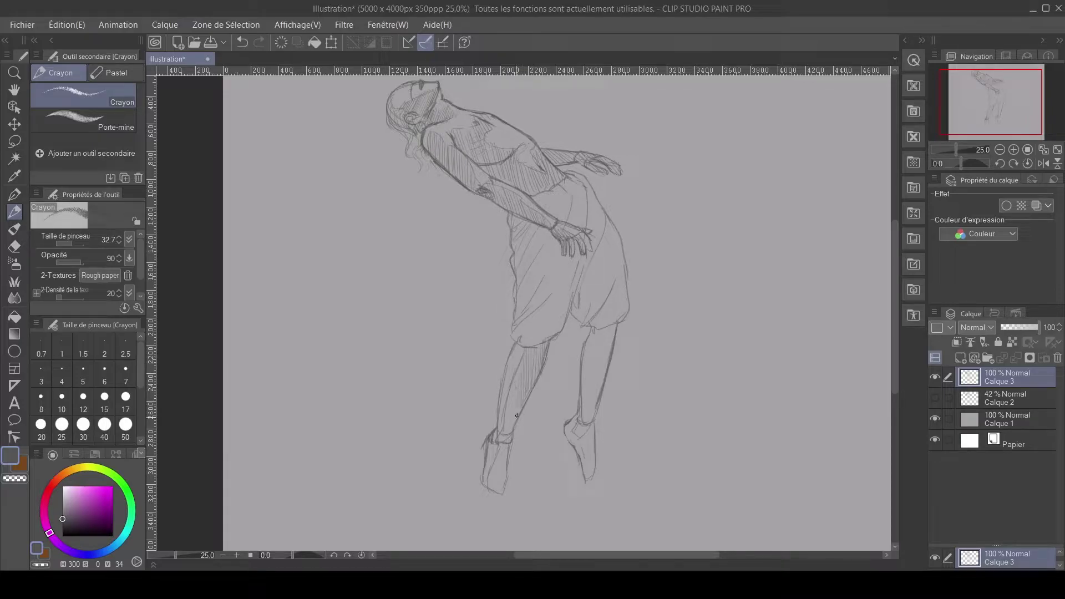
left_click_drag(513, 411, 505, 433)
mouse_move(504, 477)
left_mouse_down()
mouse_move(506, 450)
mouse_move(489, 489)
left_mouse_up()
mouse_move(584, 442)
left_mouse_down()
mouse_move(581, 482)
mouse_move(589, 467)
left_mouse_up()
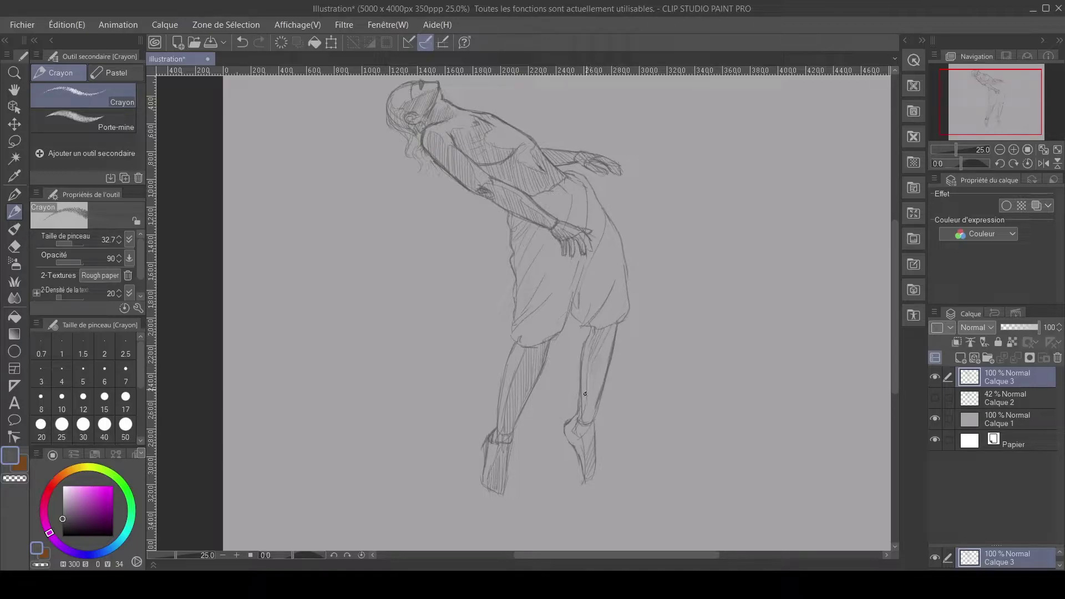
mouse_move(612, 343)
left_mouse_down()
mouse_move(590, 393)
mouse_move(585, 446)
left_mouse_up()
- Try clipping the pencil layer Calque 3 to the layer below, turn clipping off again, and add a new layer above it
left_click(957, 341)
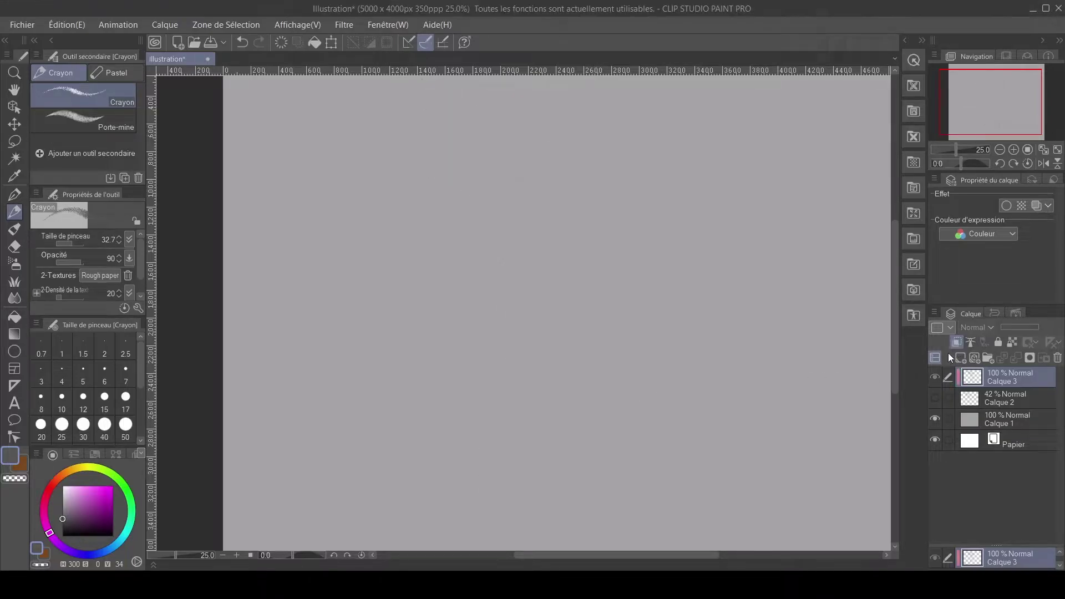
left_click(956, 343)
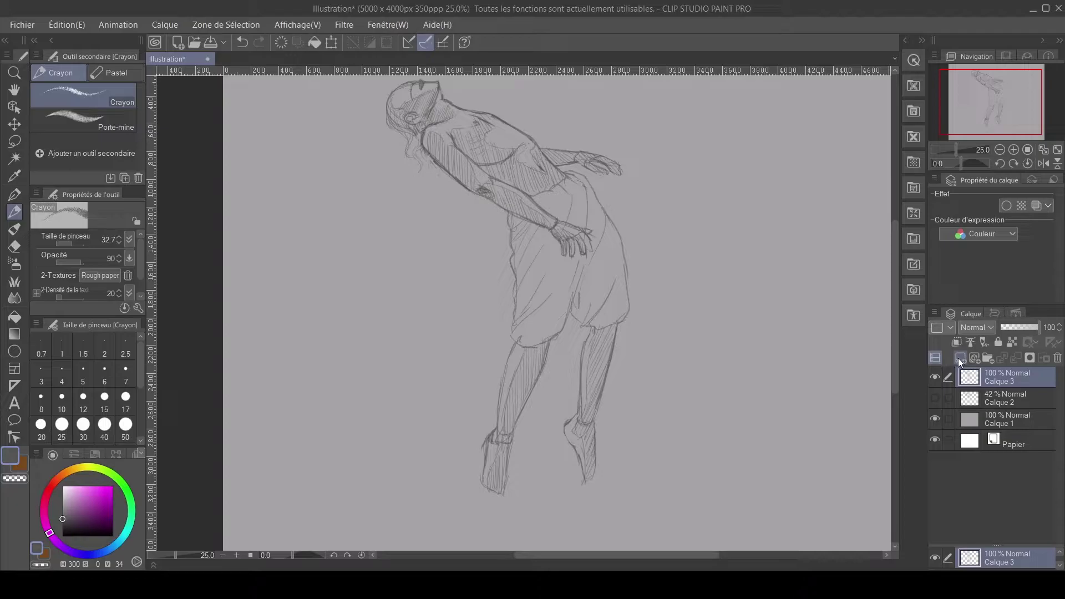
left_click(959, 358)
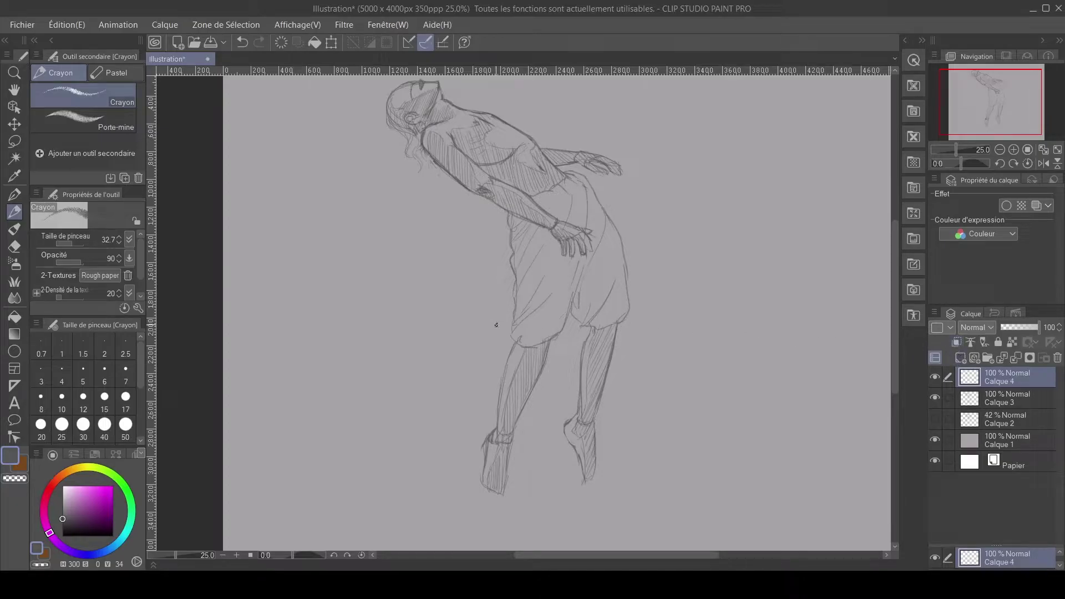
- Set up the Peinture à l'huile brush at size about 40.5 with a dark grey of value 37, undoing the trial stroke
left_click(62, 521)
left_click(62, 525)
left_click(15, 234)
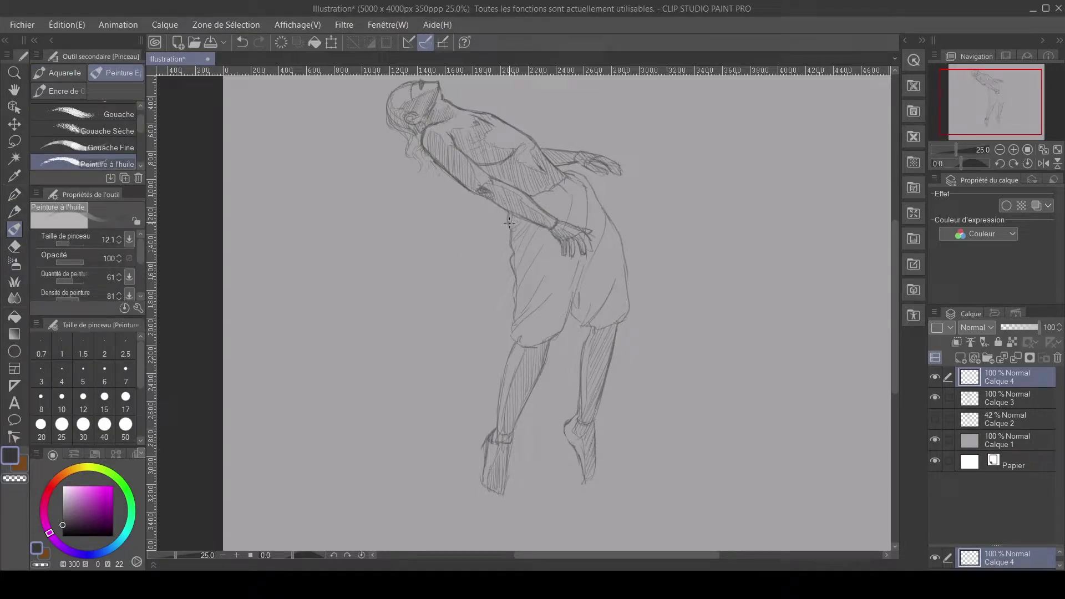
scroll(472, 233, "up", 2)
key("]")
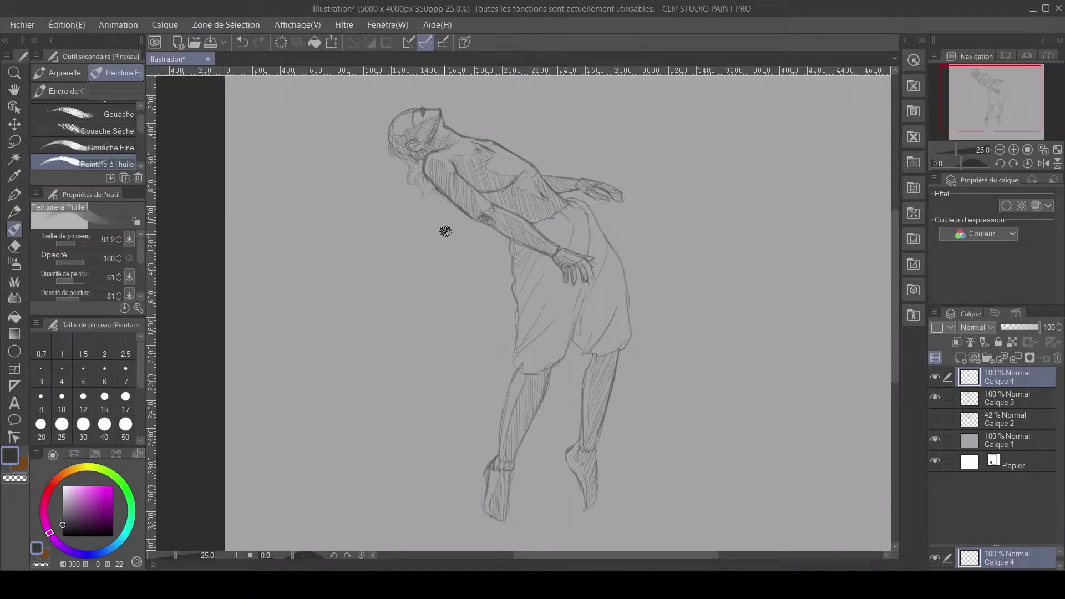
scroll(426, 202, "up", 2)
scroll(438, 250, "up", 4)
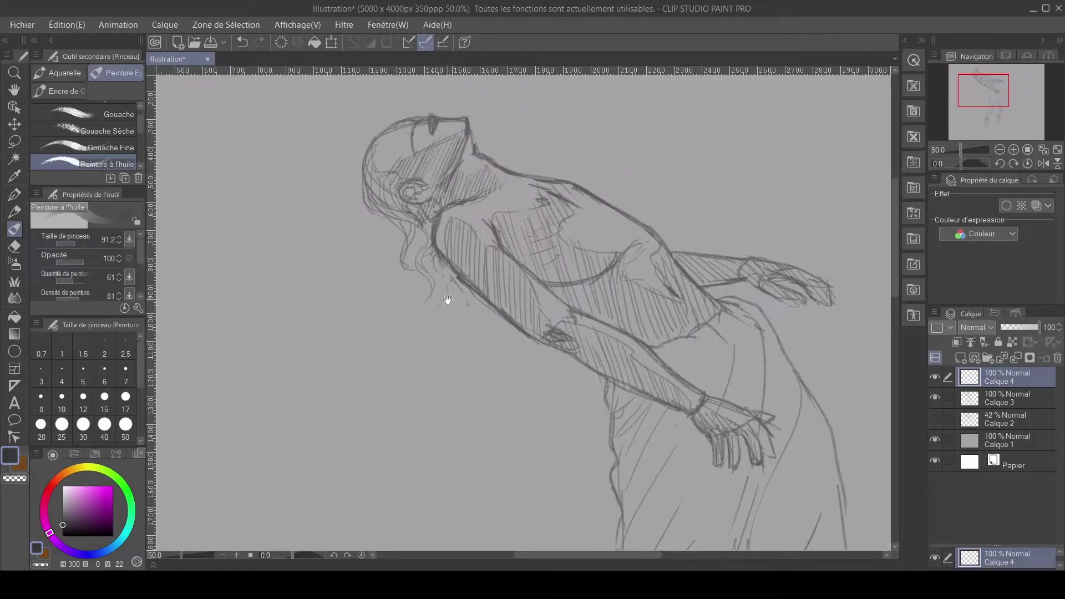
key("[")
key("[")
key("[")
key("[")
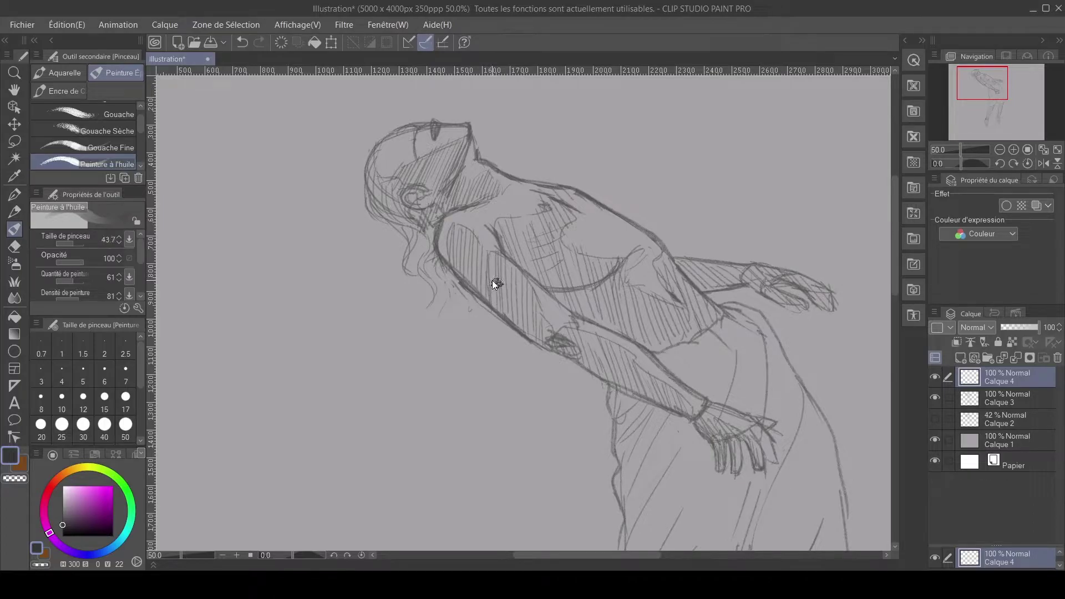
left_click_drag(575, 210, 547, 194)
left_click(64, 515)
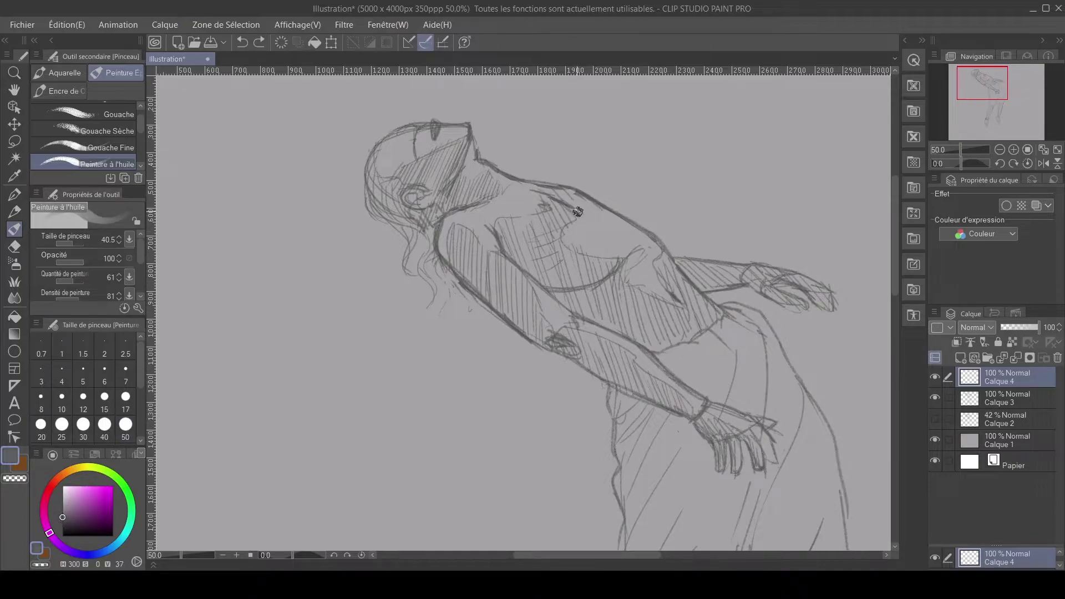
- Move the new paint layer below Calque 3 and block in dark shadows on the chest, armpit and jaw
left_click_drag(555, 197, 576, 204)
left_click_drag(980, 404, 980, 404)
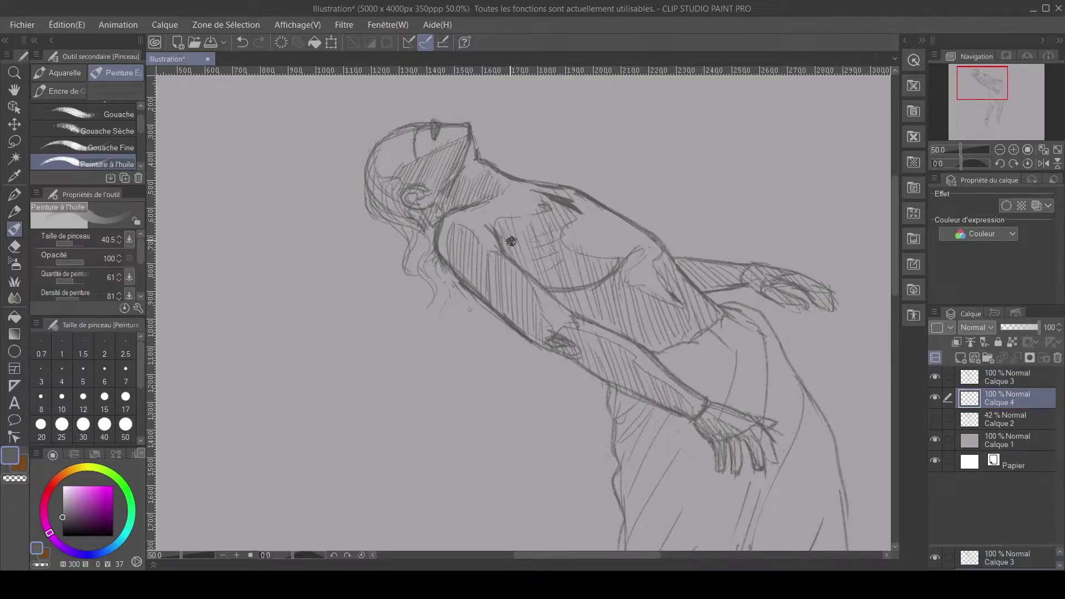
left_click_drag(493, 226, 505, 248)
left_click_drag(433, 204, 453, 182)
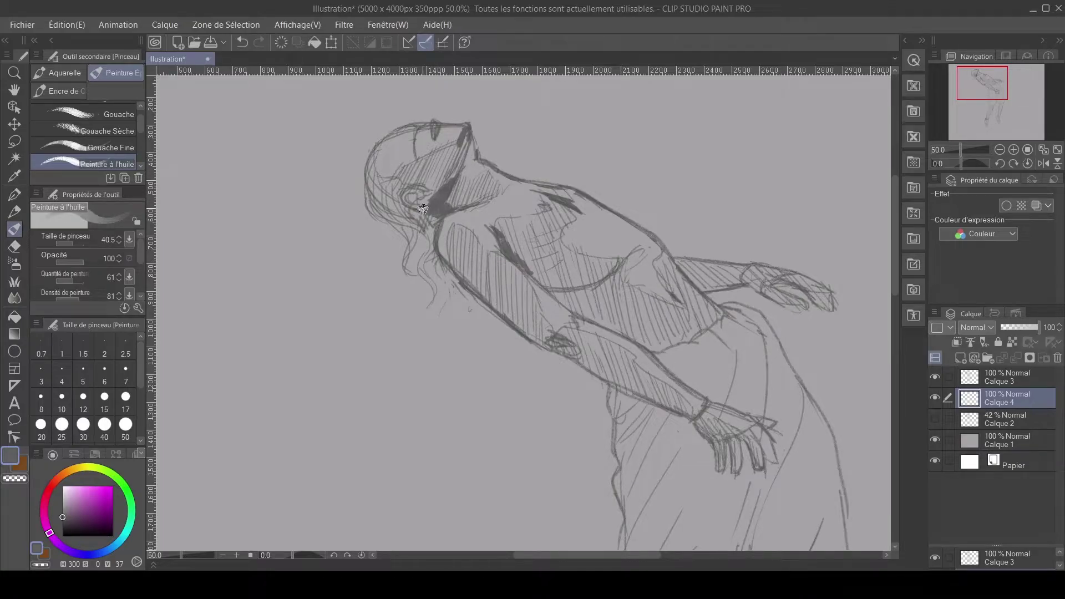
- Paint the hair and its hanging strands dark grey, and add shadows at the elbow and along both edges of the near arm
mouse_move(392, 213)
left_mouse_down()
mouse_move(396, 187)
mouse_move(371, 206)
mouse_move(434, 227)
mouse_move(432, 209)
mouse_move(413, 227)
mouse_move(382, 206)
mouse_move(408, 232)
mouse_move(416, 274)
left_mouse_up()
left_click_drag(435, 248, 421, 273)
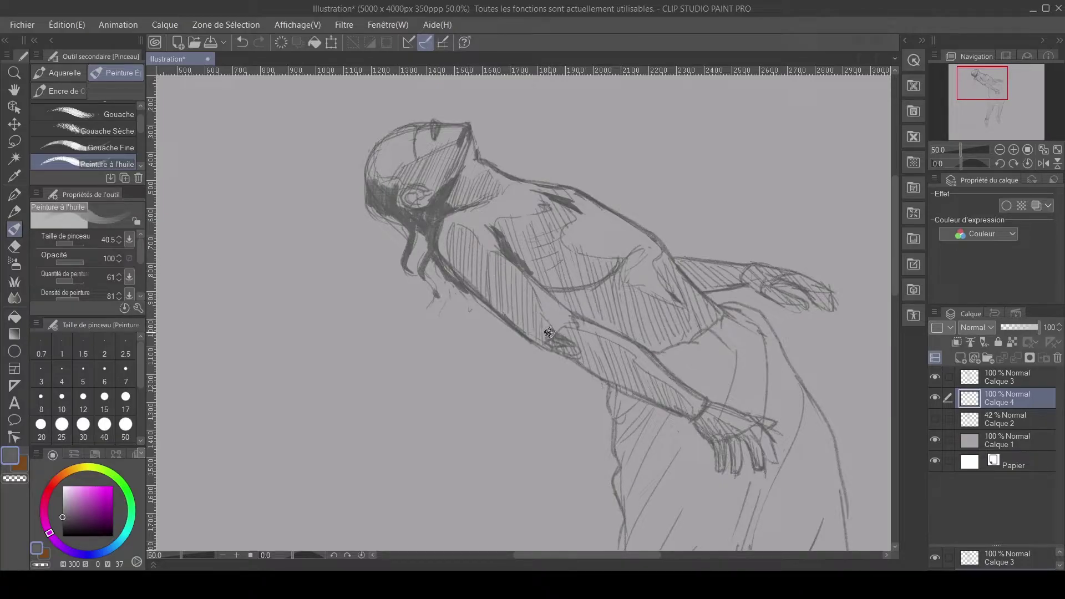
left_click_drag(554, 338, 555, 344)
mouse_move(533, 327)
left_mouse_down()
mouse_move(504, 295)
mouse_move(545, 341)
mouse_move(490, 285)
mouse_move(546, 332)
mouse_move(491, 289)
mouse_move(538, 333)
mouse_move(485, 289)
mouse_move(478, 296)
mouse_move(488, 301)
mouse_move(486, 260)
mouse_move(490, 305)
left_mouse_up()
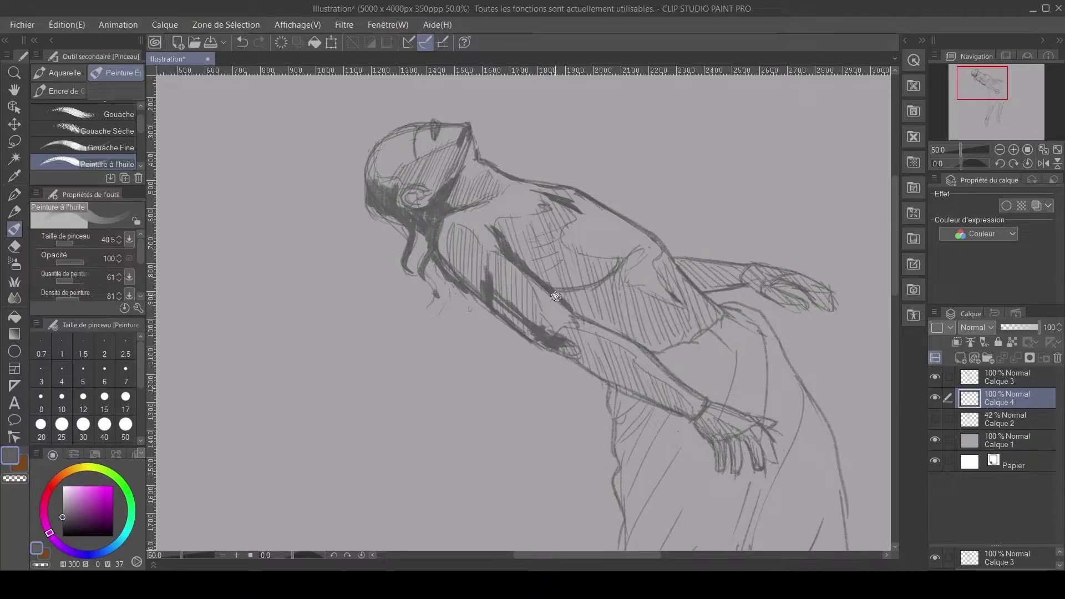
left_click_drag(614, 331, 576, 307)
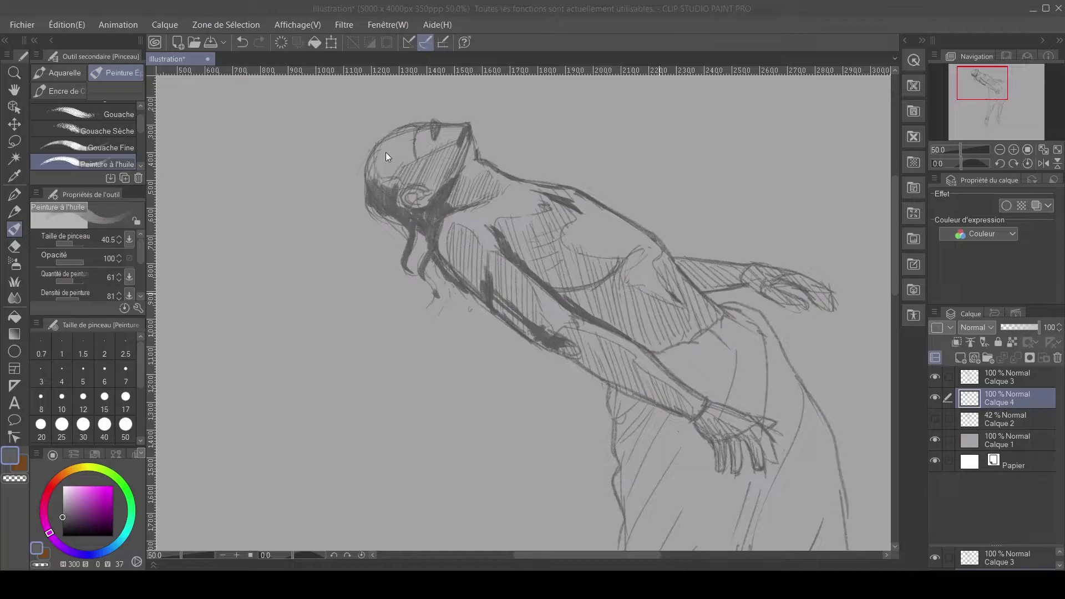
- Darken the hair above the ear and at the back of the head, add loose strands, and deepen the jaw shadow
left_click(391, 121)
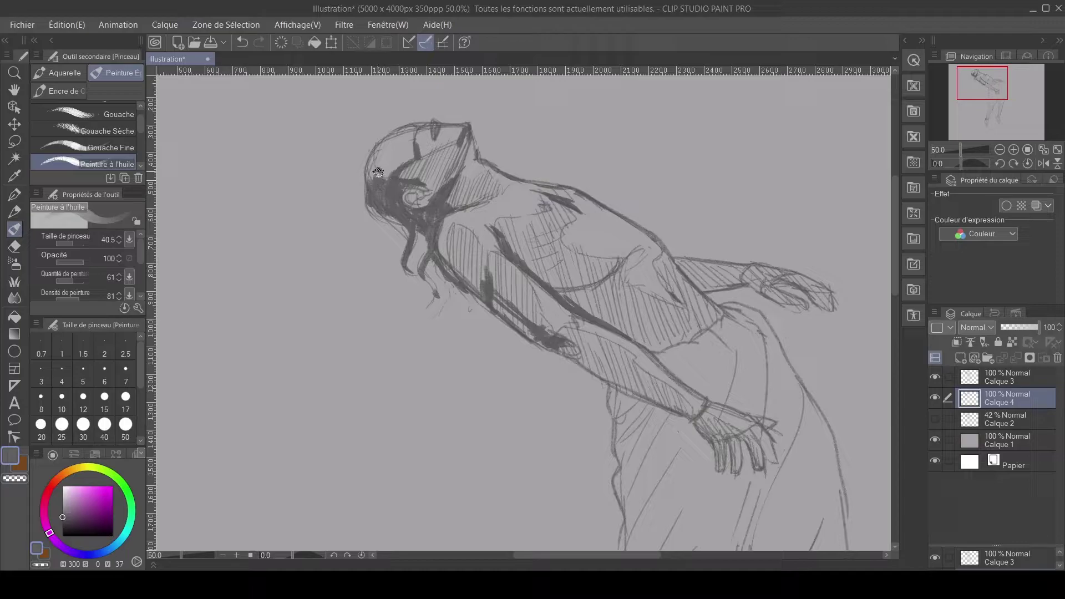
left_click_drag(373, 149, 368, 178)
left_click_drag(403, 245, 439, 280)
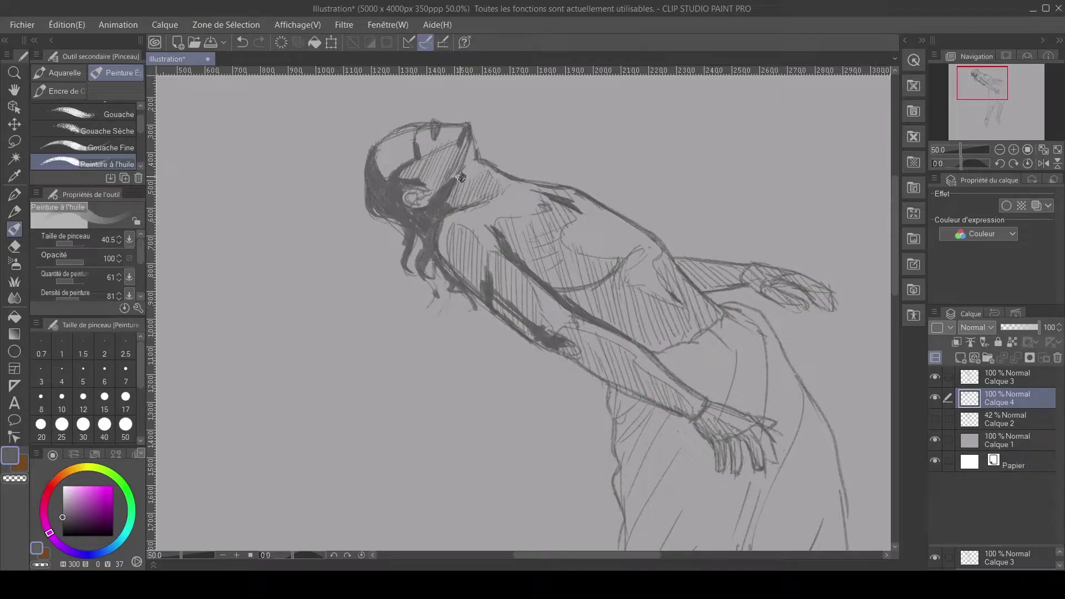
left_click_drag(472, 131, 463, 158)
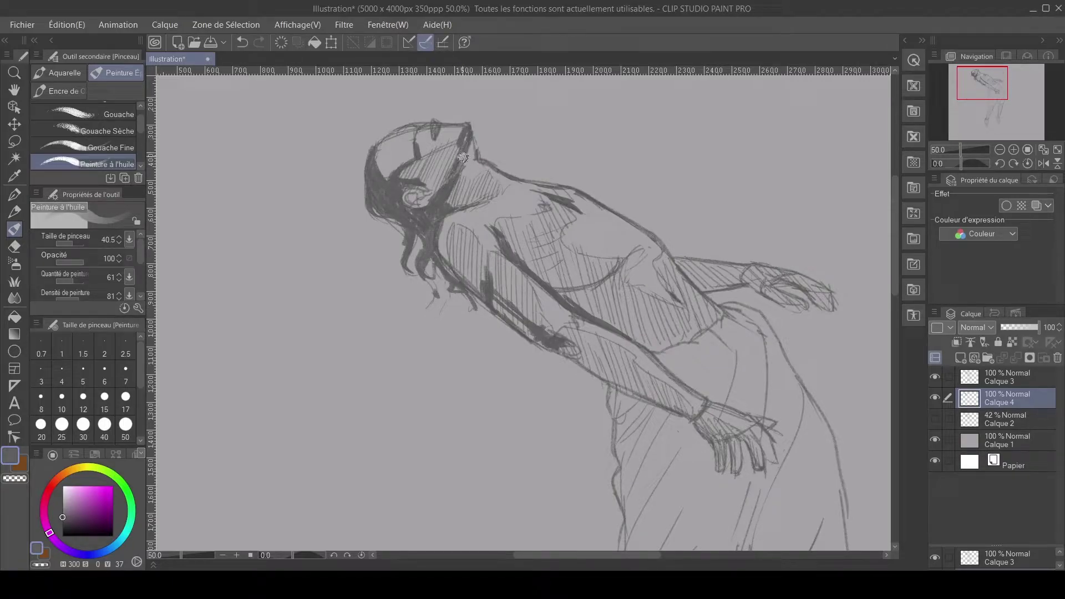
- Lower the paint layer's opacity to 77% and strengthen the shadow along the underside of the upper arm
left_click(1016, 328)
left_click_drag(1017, 326, 1029, 325)
left_click_drag(520, 287, 404, 233)
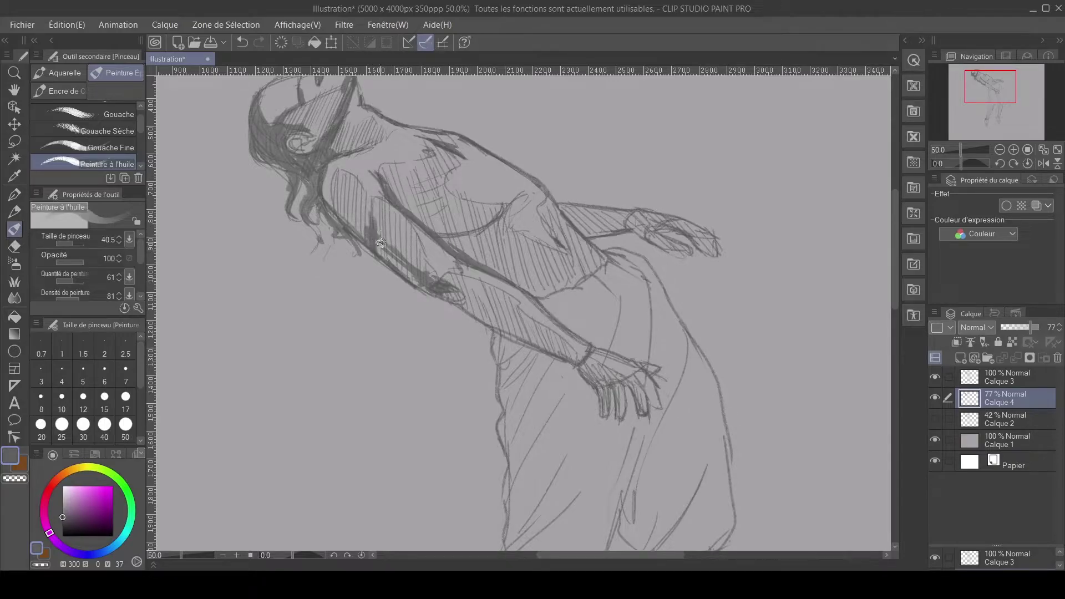
left_click_drag(410, 271, 430, 291)
mouse_move(379, 255)
left_mouse_down()
mouse_move(414, 262)
mouse_move(369, 247)
mouse_move(432, 299)
mouse_move(373, 237)
mouse_move(425, 267)
mouse_move(403, 229)
left_mouse_up()
left_click_drag(436, 265, 429, 240)
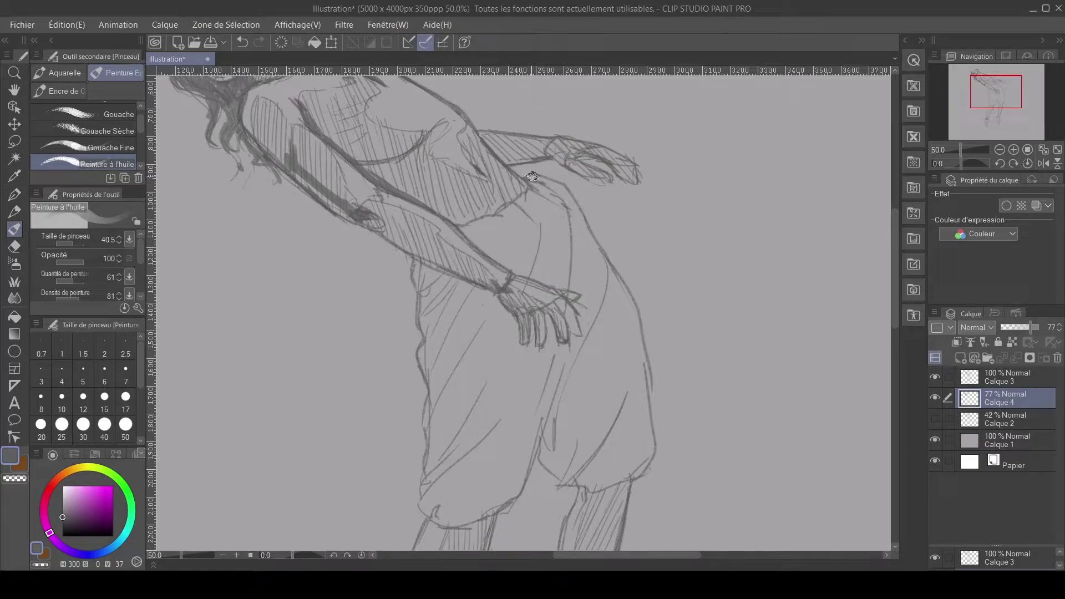
- Color the shorts flat dark grey around the hand, using the oil brush at size about 52.1 and the Fill tool
left_click_drag(565, 189, 587, 245)
key("bracketright")
mouse_move(539, 184)
left_mouse_down()
mouse_move(570, 224)
mouse_move(567, 209)
mouse_move(550, 185)
mouse_move(613, 303)
left_mouse_up()
mouse_move(593, 255)
left_mouse_down()
mouse_move(629, 338)
mouse_move(646, 449)
mouse_move(599, 480)
mouse_move(644, 466)
mouse_move(560, 486)
mouse_move(541, 425)
mouse_move(555, 355)
mouse_move(556, 450)
mouse_move(577, 472)
mouse_move(632, 433)
mouse_move(610, 472)
mouse_move(617, 413)
mouse_move(596, 344)
mouse_move(571, 382)
mouse_move(588, 338)
mouse_move(589, 243)
mouse_move(538, 194)
mouse_move(502, 219)
mouse_move(503, 233)
mouse_move(467, 226)
mouse_move(510, 269)
mouse_move(565, 288)
mouse_move(481, 235)
mouse_move(576, 274)
mouse_move(513, 233)
mouse_move(552, 202)
mouse_move(508, 235)
mouse_move(548, 242)
mouse_move(588, 272)
mouse_move(581, 367)
mouse_move(578, 341)
mouse_move(549, 366)
mouse_move(546, 316)
mouse_move(562, 348)
mouse_move(537, 356)
mouse_move(532, 327)
mouse_move(534, 363)
mouse_move(491, 297)
mouse_move(421, 265)
mouse_move(425, 348)
mouse_move(442, 395)
mouse_move(424, 320)
mouse_move(413, 444)
mouse_move(435, 455)
mouse_move(481, 441)
mouse_move(457, 451)
mouse_move(513, 388)
mouse_move(527, 353)
mouse_move(532, 366)
mouse_move(528, 294)
mouse_move(521, 353)
mouse_move(488, 410)
mouse_move(419, 432)
mouse_move(427, 361)
mouse_move(420, 391)
mouse_move(503, 344)
mouse_move(509, 286)
mouse_move(559, 298)
mouse_move(541, 280)
mouse_move(542, 331)
mouse_move(487, 294)
mouse_move(451, 326)
mouse_move(430, 382)
mouse_move(428, 421)
mouse_move(444, 440)
mouse_move(504, 425)
mouse_move(528, 355)
mouse_move(551, 419)
mouse_move(572, 366)
left_mouse_up()
left_click_drag(597, 205, 621, 257)
mouse_move(488, 303)
left_mouse_down()
mouse_move(498, 312)
mouse_move(463, 233)
mouse_move(441, 319)
mouse_move(416, 306)
mouse_move(414, 208)
mouse_move(455, 228)
mouse_move(499, 300)
mouse_move(438, 227)
mouse_move(440, 321)
left_mouse_up()
left_click(20, 314)
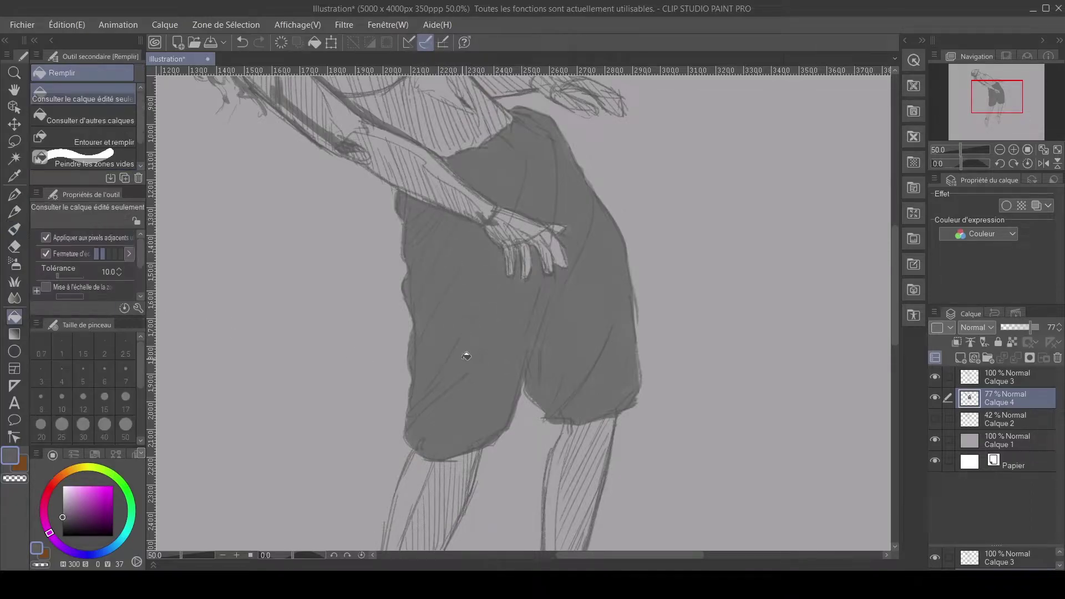
left_click(15, 228)
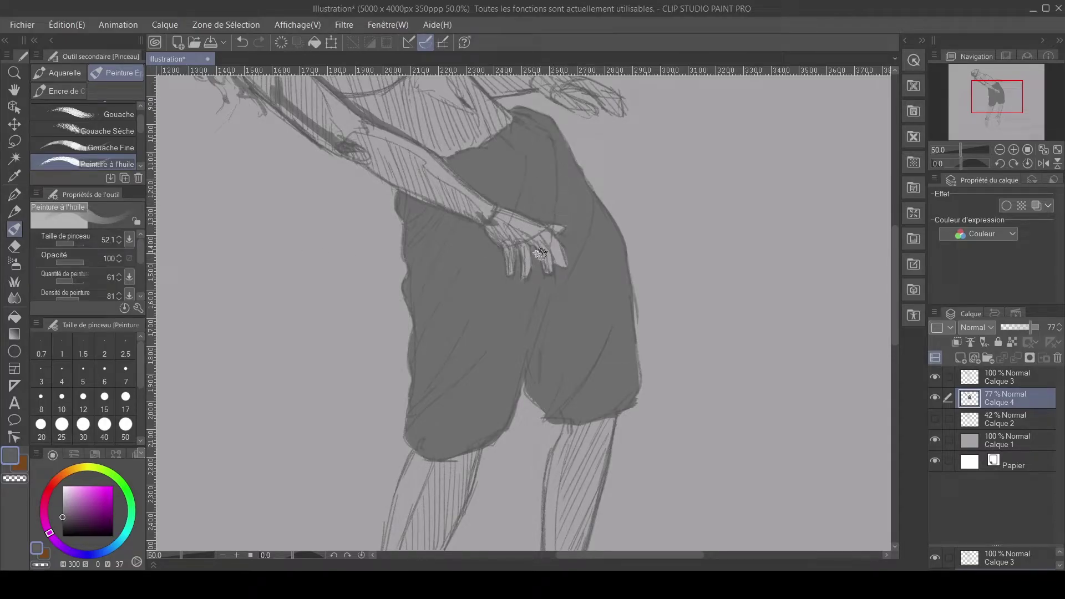
left_click_drag(488, 364, 472, 196)
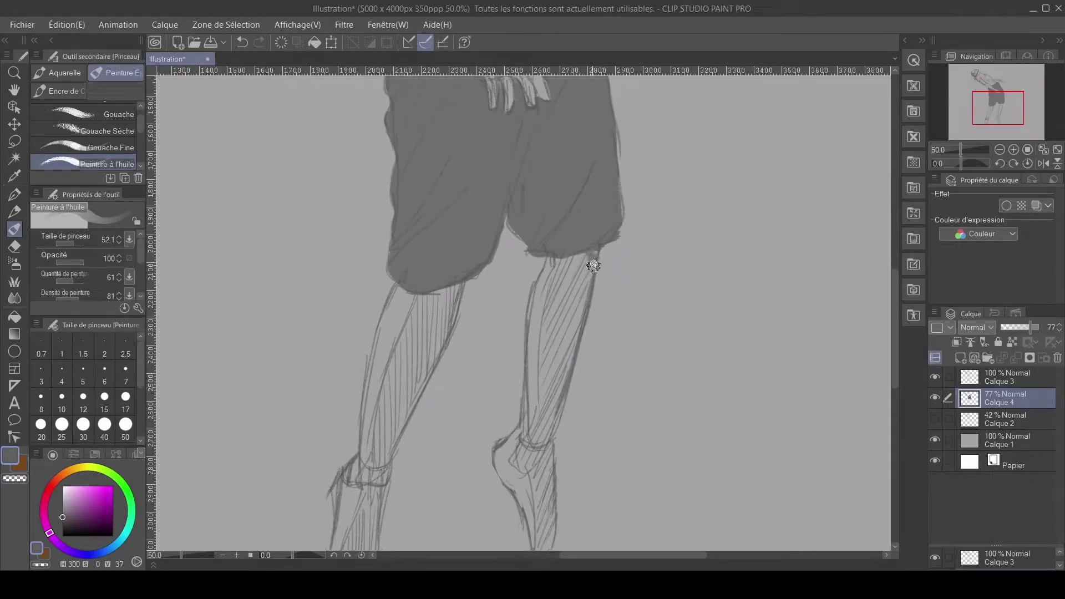
- Paint dark grey shadows down the back edges of both calves and along the feet
left_click_drag(592, 259, 554, 399)
left_click_drag(579, 309, 546, 452)
mouse_move(546, 452)
left_mouse_down()
mouse_move(571, 332)
mouse_move(560, 458)
mouse_move(560, 339)
mouse_move(603, 174)
mouse_move(591, 196)
mouse_move(581, 160)
mouse_move(603, 194)
mouse_move(594, 226)
left_mouse_up()
mouse_move(473, 191)
left_mouse_down()
mouse_move(414, 344)
mouse_move(454, 237)
mouse_move(394, 363)
mouse_move(403, 351)
mouse_move(395, 383)
mouse_move(364, 383)
mouse_move(368, 374)
mouse_move(372, 385)
mouse_move(391, 380)
mouse_move(401, 349)
mouse_move(377, 487)
left_mouse_up()
mouse_move(512, 390)
left_mouse_down()
mouse_move(528, 355)
mouse_move(526, 383)
left_mouse_up()
left_click_drag(547, 457, 549, 448)
left_click_drag(499, 122, 531, 352)
left_click_drag(464, 197, 475, 347)
mouse_move(387, 273)
left_mouse_down()
mouse_move(423, 298)
mouse_move(518, 336)
mouse_move(440, 307)
mouse_move(505, 329)
mouse_move(389, 267)
mouse_move(460, 313)
left_mouse_up()
left_click_drag(371, 237, 497, 325)
left_click_drag(429, 188, 430, 203)
mouse_move(492, 224)
left_mouse_down()
mouse_move(512, 210)
mouse_move(495, 203)
mouse_move(509, 200)
mouse_move(485, 199)
mouse_move(511, 206)
left_mouse_up()
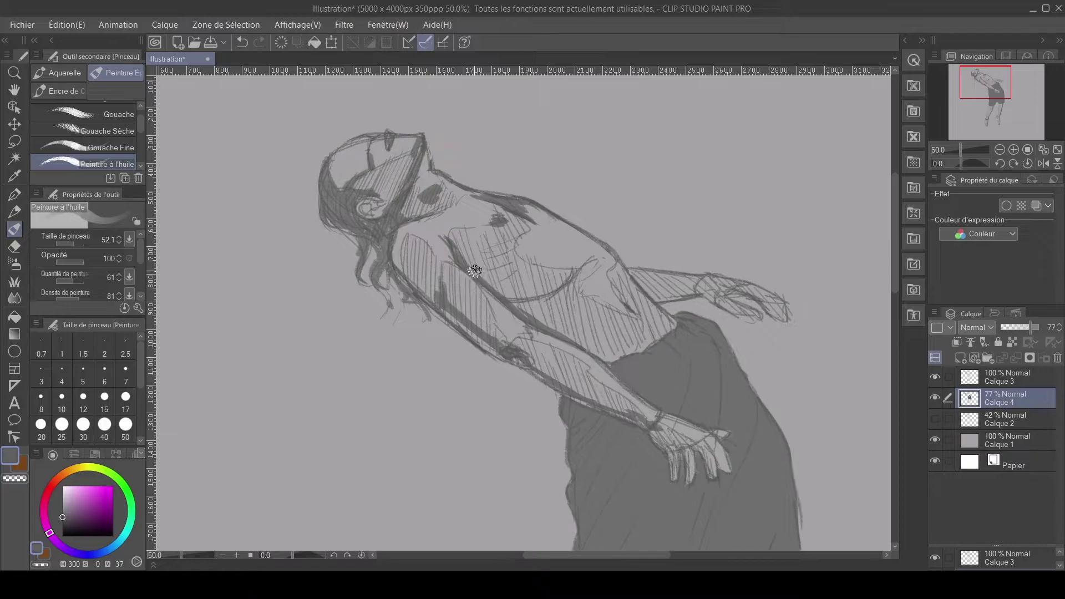
scroll(491, 328, "down", 3)
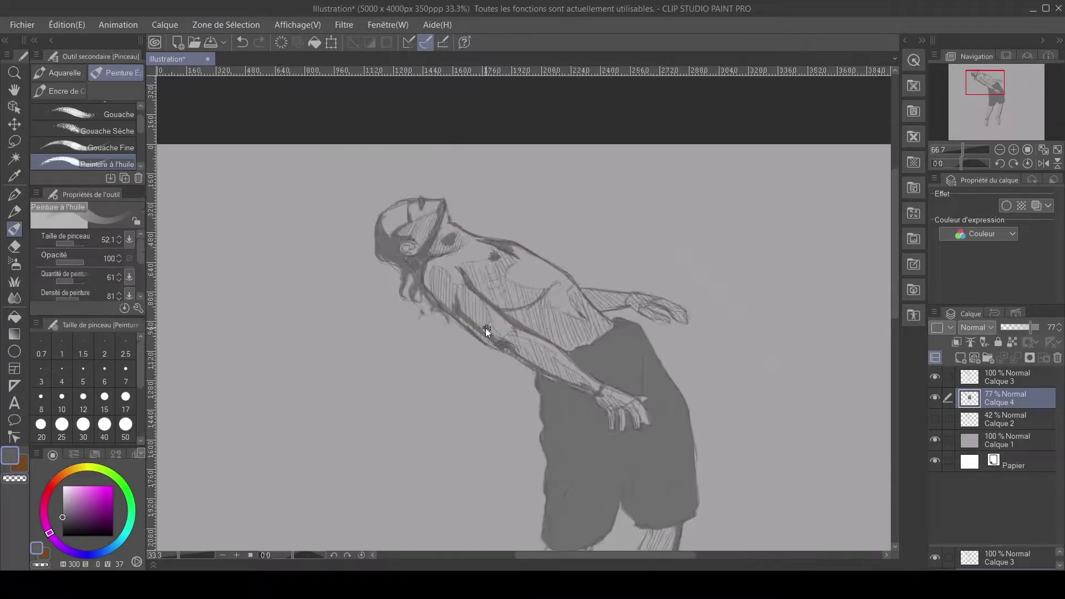
left_click_drag(476, 348, 452, 230)
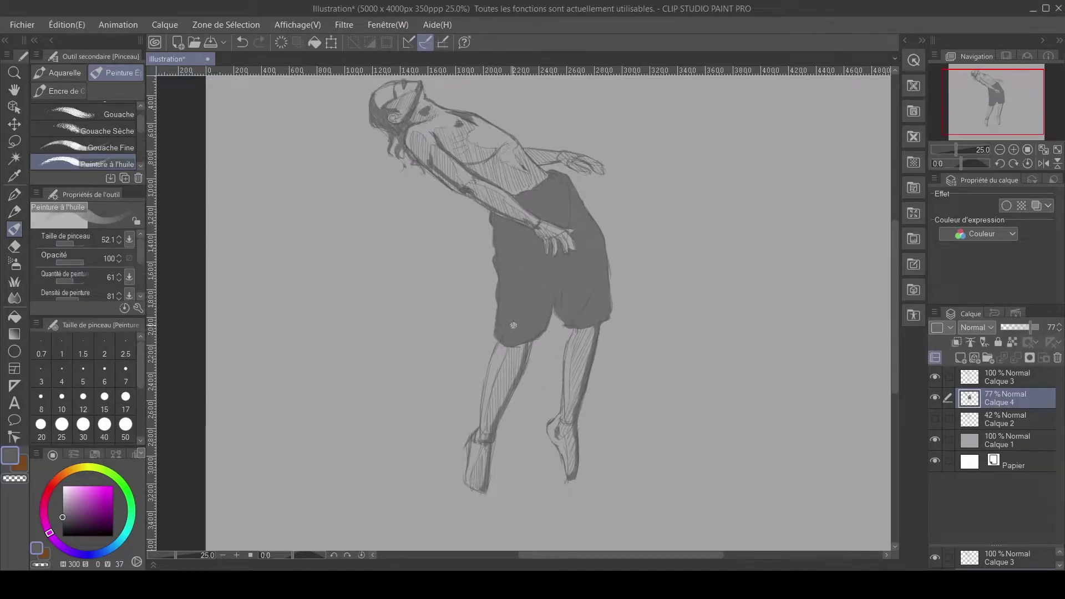
- Add a new layer and paint mid grey (V 55) over the hatched shadow areas of both lower legs and feet
left_click(961, 359)
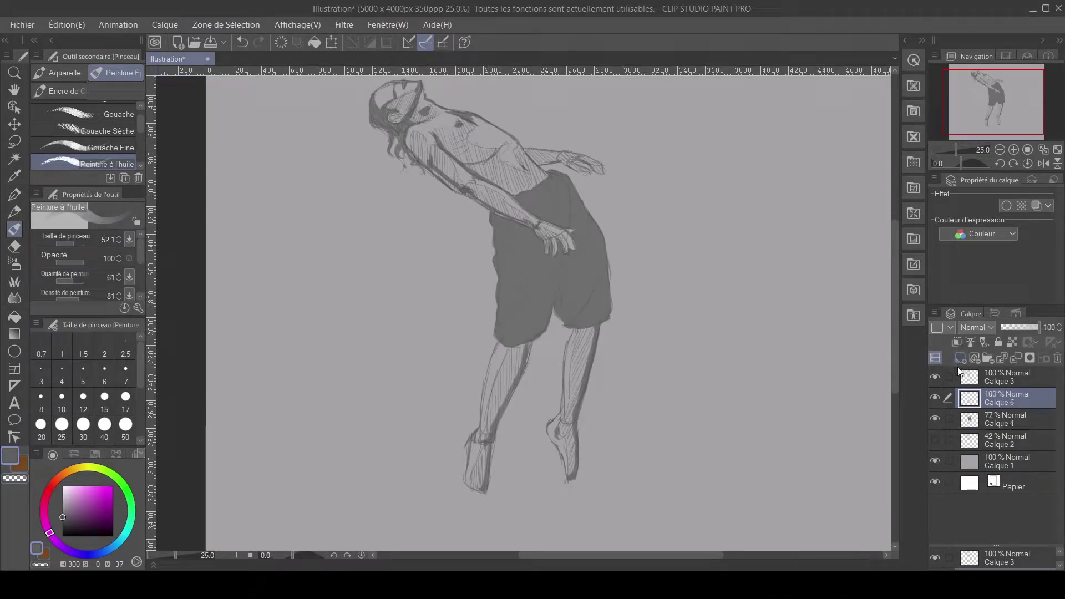
left_click(62, 503)
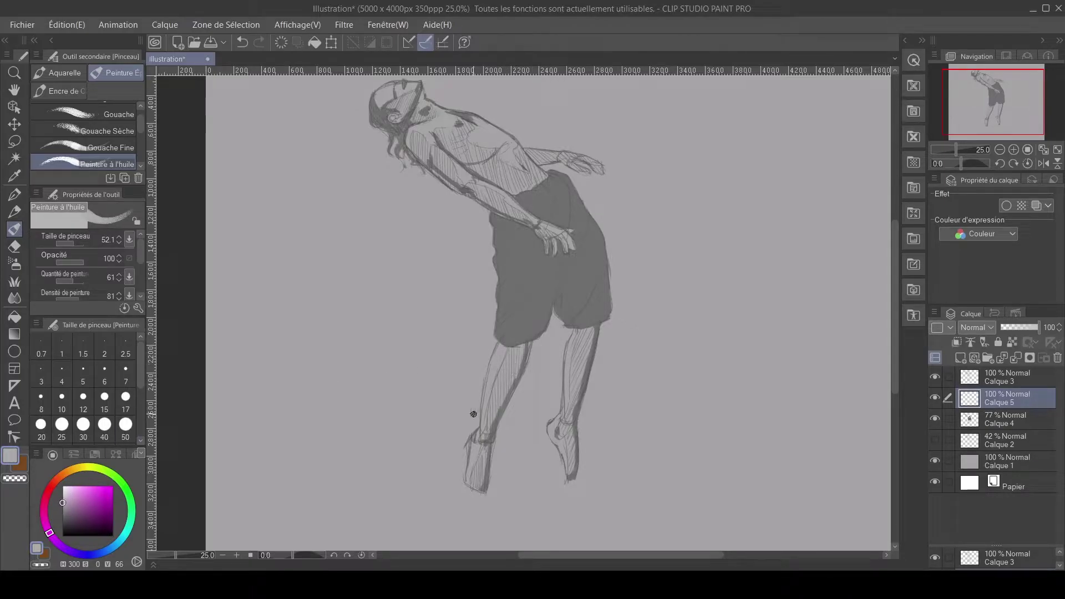
left_click(62, 508)
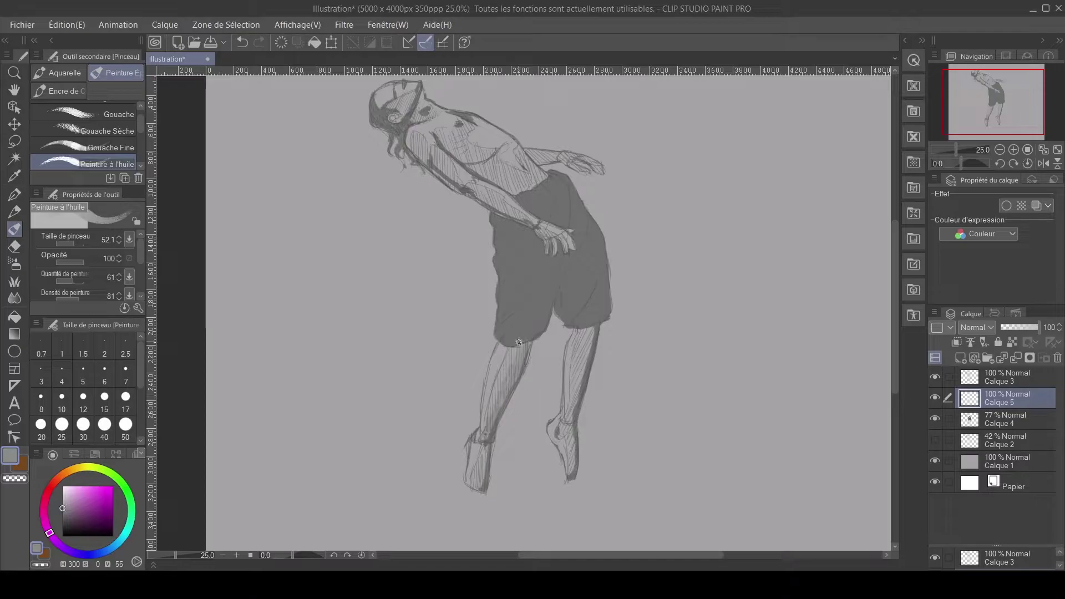
left_click_drag(481, 452, 481, 482)
left_click_drag(505, 369, 488, 405)
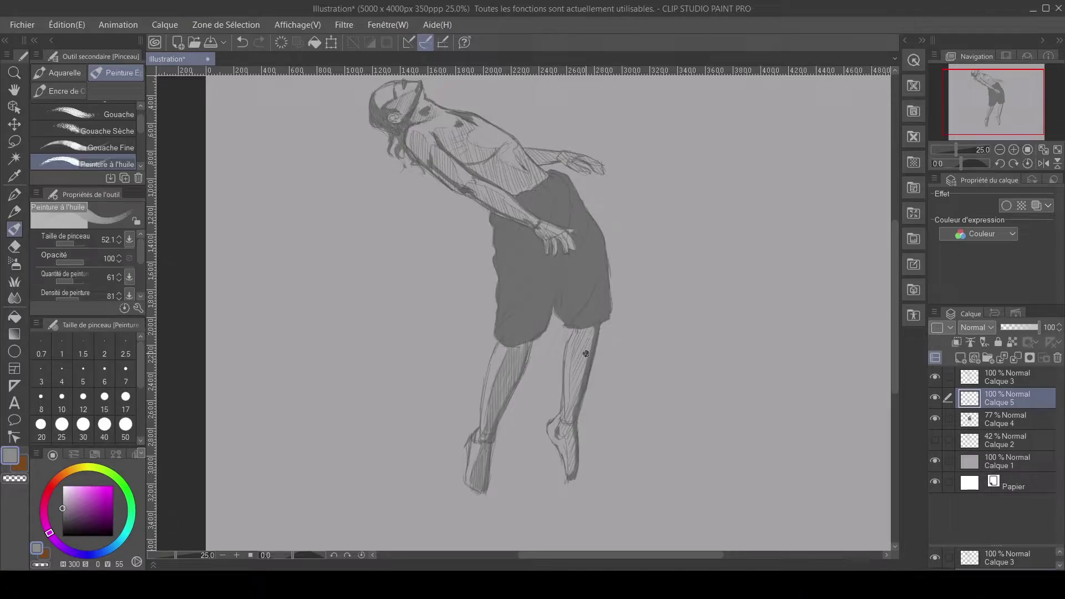
mouse_move(592, 334)
left_mouse_down()
mouse_move(578, 375)
mouse_move(570, 360)
mouse_move(571, 404)
left_mouse_up()
left_click_drag(598, 325, 570, 413)
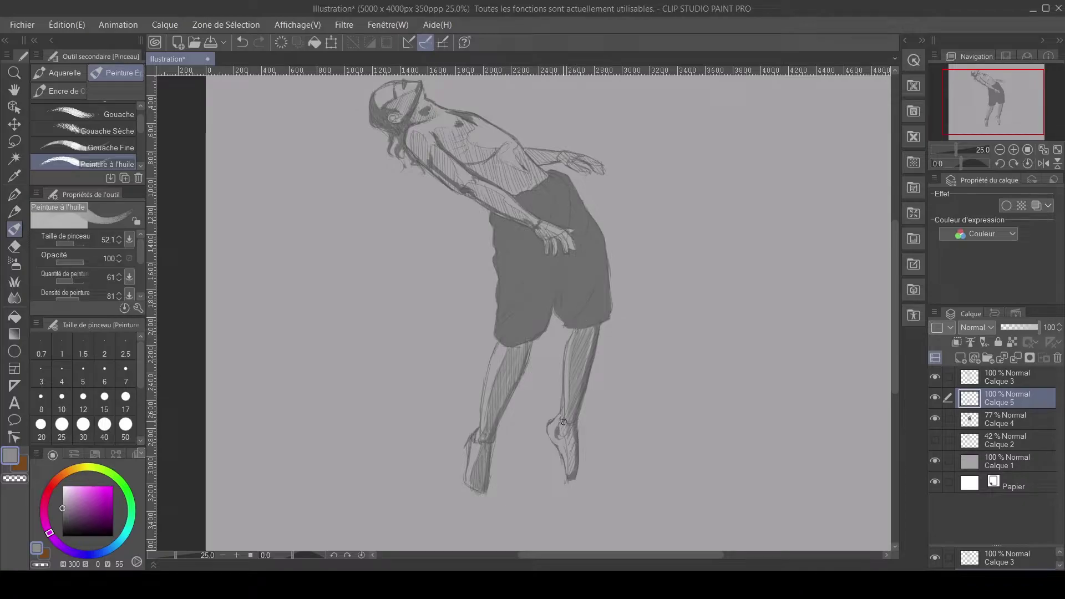
left_click_drag(568, 428, 585, 526)
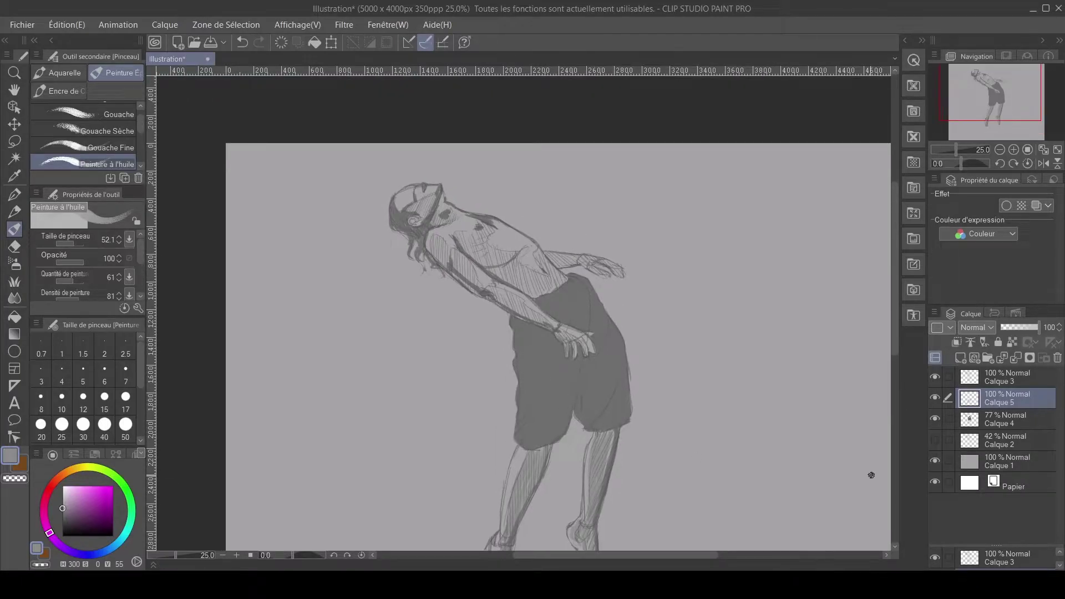
- Move the mid grey layer beneath the 77% shading layer and fill the torso's hatched shadows, from the waist up to the chest and neck
left_click_drag(990, 401, 990, 425)
scroll(599, 360, "up", 2)
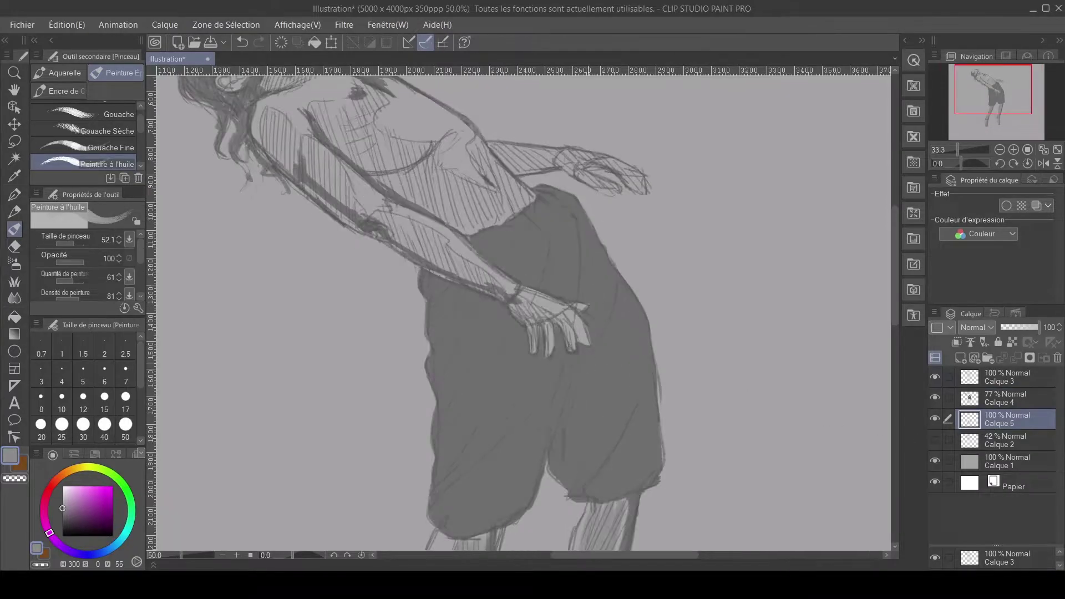
left_click_drag(422, 216, 499, 280)
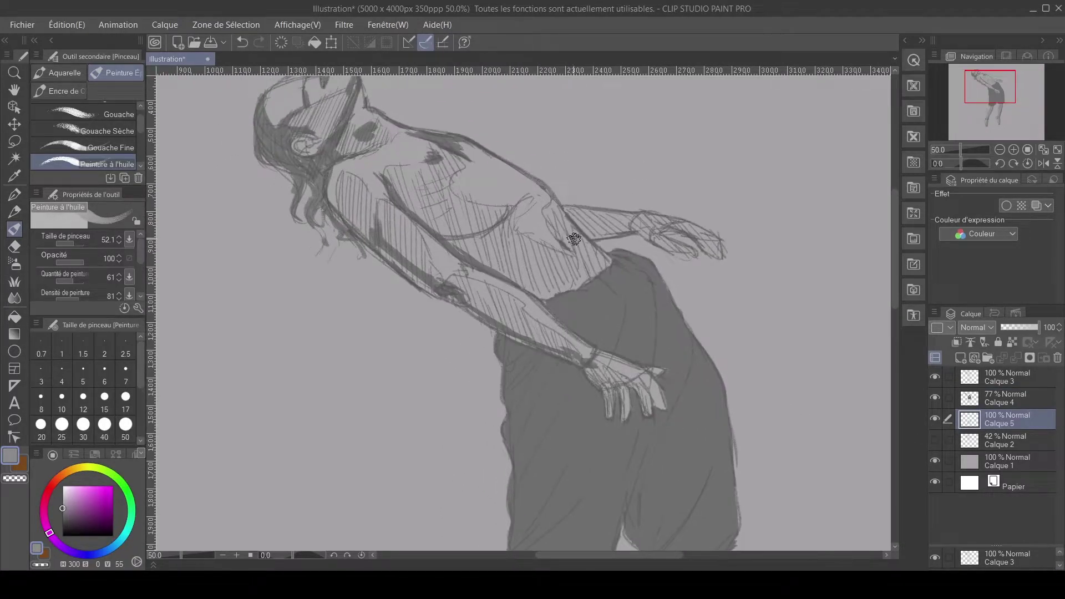
mouse_move(556, 226)
left_mouse_down()
mouse_move(592, 271)
mouse_move(604, 250)
mouse_move(577, 244)
mouse_move(600, 270)
mouse_move(577, 262)
mouse_move(553, 287)
mouse_move(555, 273)
mouse_move(570, 283)
mouse_move(529, 274)
mouse_move(499, 236)
mouse_move(463, 249)
mouse_move(448, 234)
mouse_move(472, 241)
mouse_move(484, 215)
mouse_move(492, 246)
mouse_move(500, 228)
mouse_move(475, 216)
mouse_move(501, 215)
mouse_move(441, 229)
mouse_move(421, 216)
mouse_move(448, 180)
mouse_move(439, 152)
mouse_move(457, 162)
mouse_move(466, 148)
mouse_move(472, 155)
mouse_move(445, 164)
mouse_move(432, 201)
left_mouse_up()
mouse_move(371, 143)
left_mouse_down()
mouse_move(336, 160)
mouse_move(360, 144)
mouse_move(357, 130)
mouse_move(342, 131)
mouse_move(330, 169)
left_mouse_up()
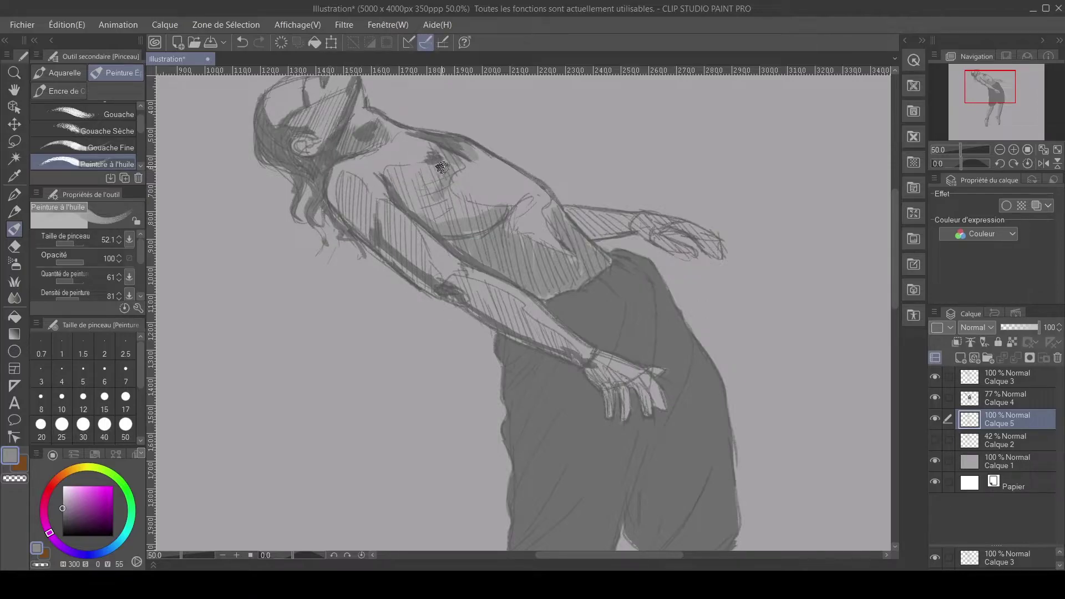
mouse_move(447, 203)
left_mouse_down()
mouse_move(489, 213)
mouse_move(452, 236)
mouse_move(398, 194)
mouse_move(399, 171)
mouse_move(441, 169)
mouse_move(389, 173)
mouse_move(421, 183)
left_mouse_up()
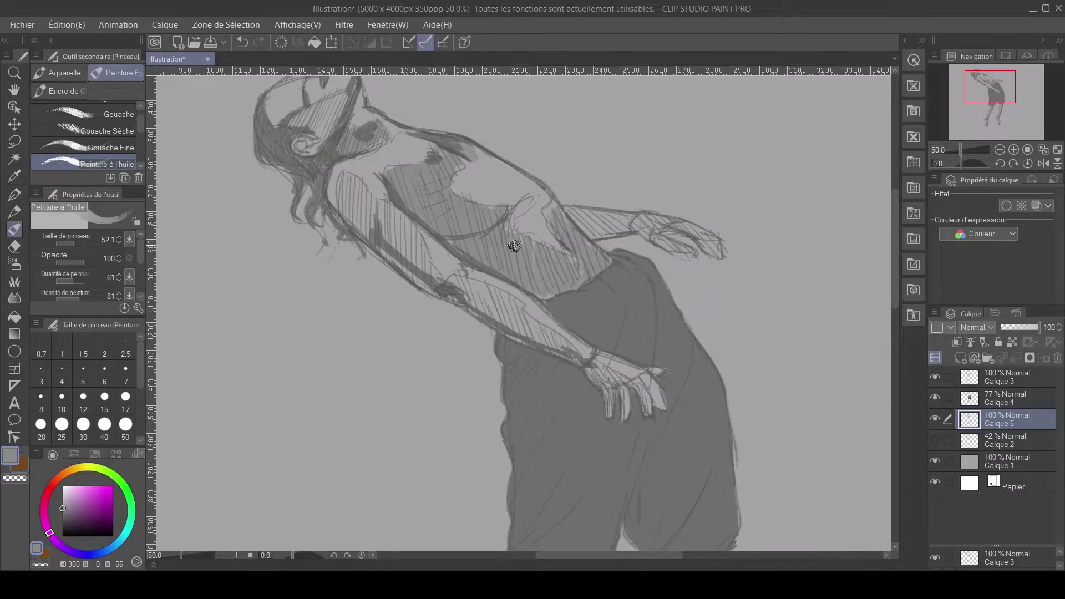
- Fill the hatched shadows of the far arm and the near forearm and upper arm with the same mid grey
mouse_move(582, 233)
left_mouse_down()
mouse_move(663, 236)
mouse_move(640, 227)
mouse_move(689, 254)
mouse_move(641, 218)
mouse_move(715, 245)
mouse_move(675, 224)
mouse_move(586, 212)
left_mouse_up()
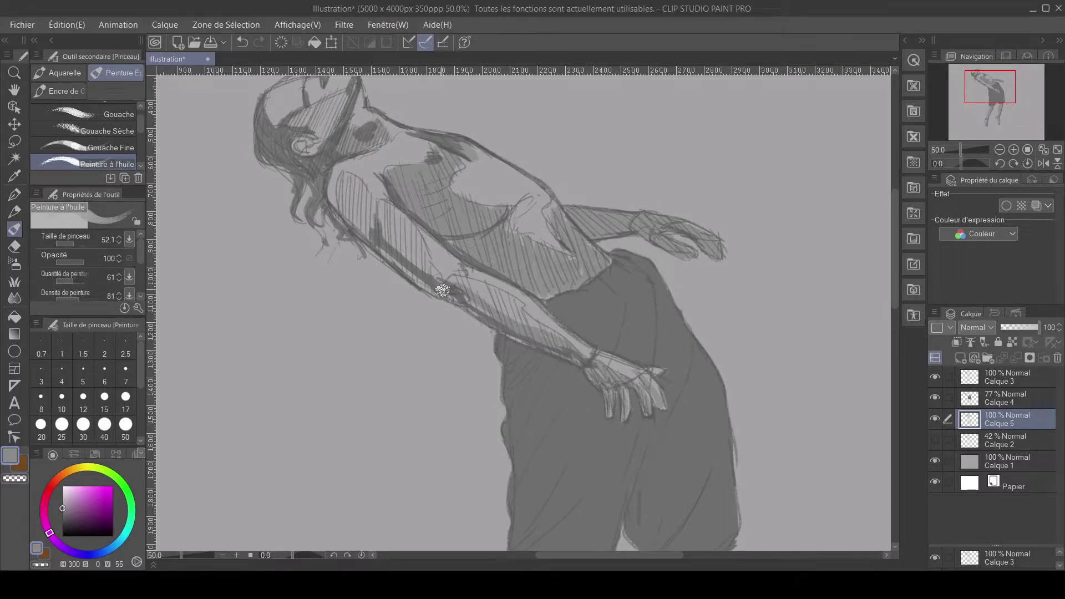
mouse_move(502, 319)
left_mouse_down()
mouse_move(542, 341)
mouse_move(457, 283)
mouse_move(516, 310)
left_mouse_up()
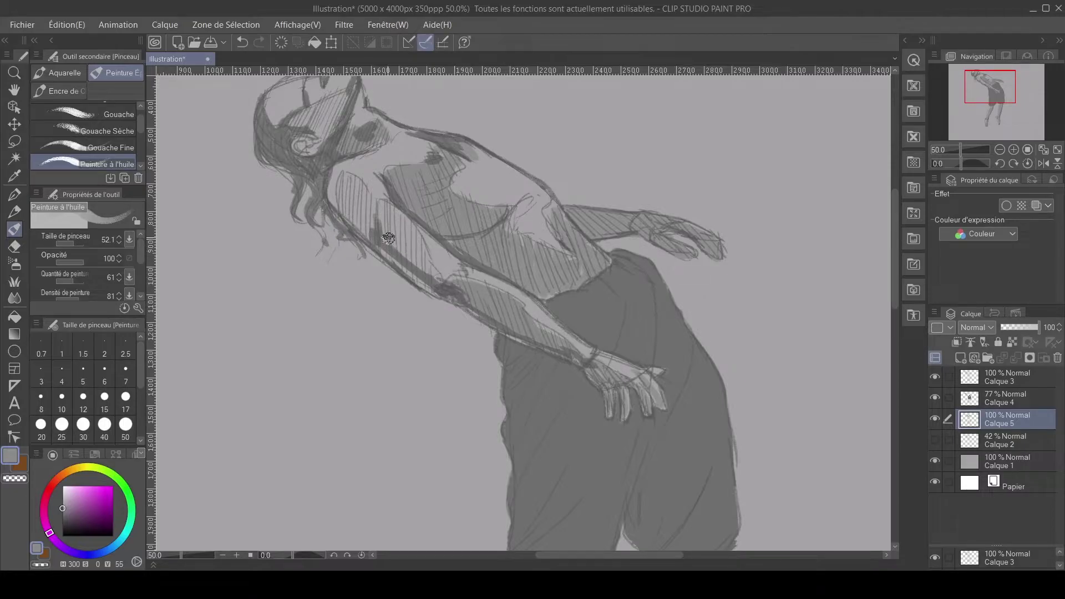
mouse_move(348, 192)
left_mouse_down()
mouse_move(359, 226)
mouse_move(351, 183)
mouse_move(369, 197)
mouse_move(367, 234)
mouse_move(398, 246)
mouse_move(400, 227)
mouse_move(431, 277)
mouse_move(434, 260)
mouse_move(403, 265)
mouse_move(358, 222)
left_mouse_up()
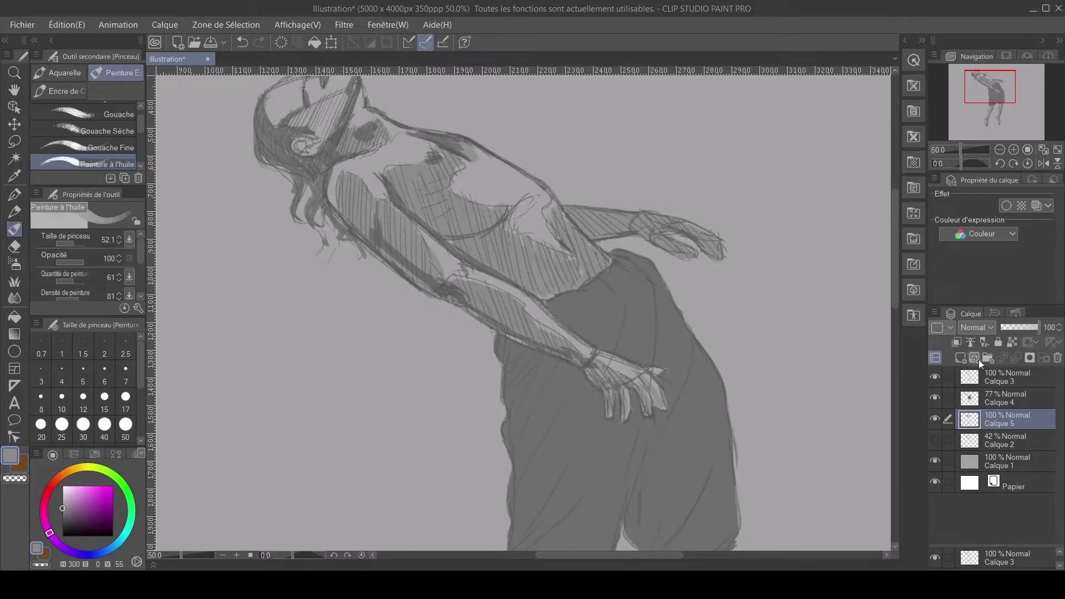
- Add a highlight layer, set the oil brush to size 16.9 in light grey (V 88), and outline the lit area of the upper face
left_click(958, 356)
left_click(63, 486)
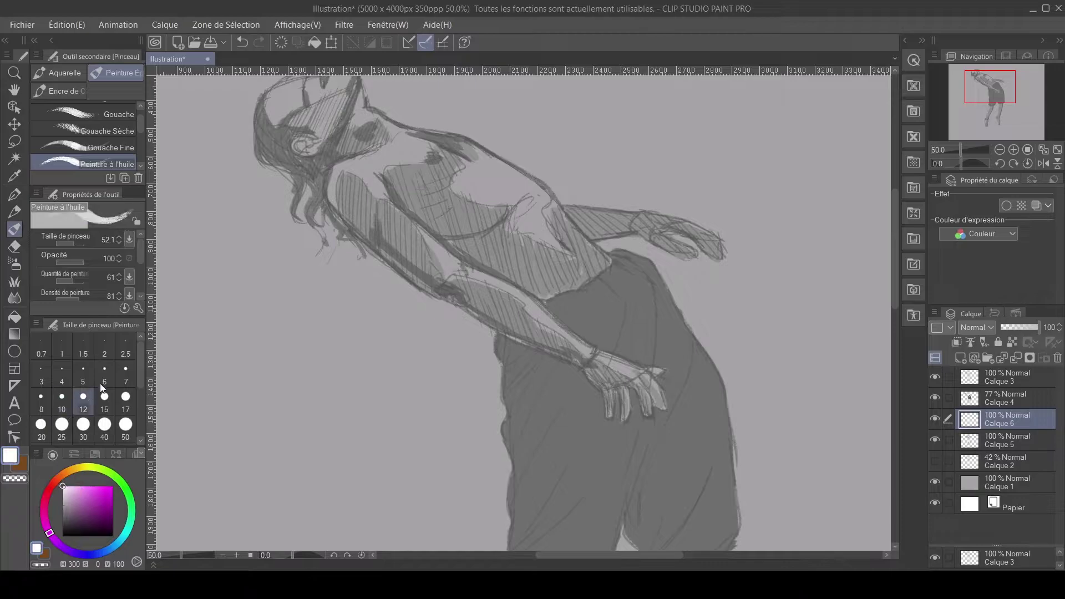
left_click_drag(314, 227, 416, 318)
left_click_drag(372, 195, 373, 198)
key("bracketleft")
key("bracketleft")
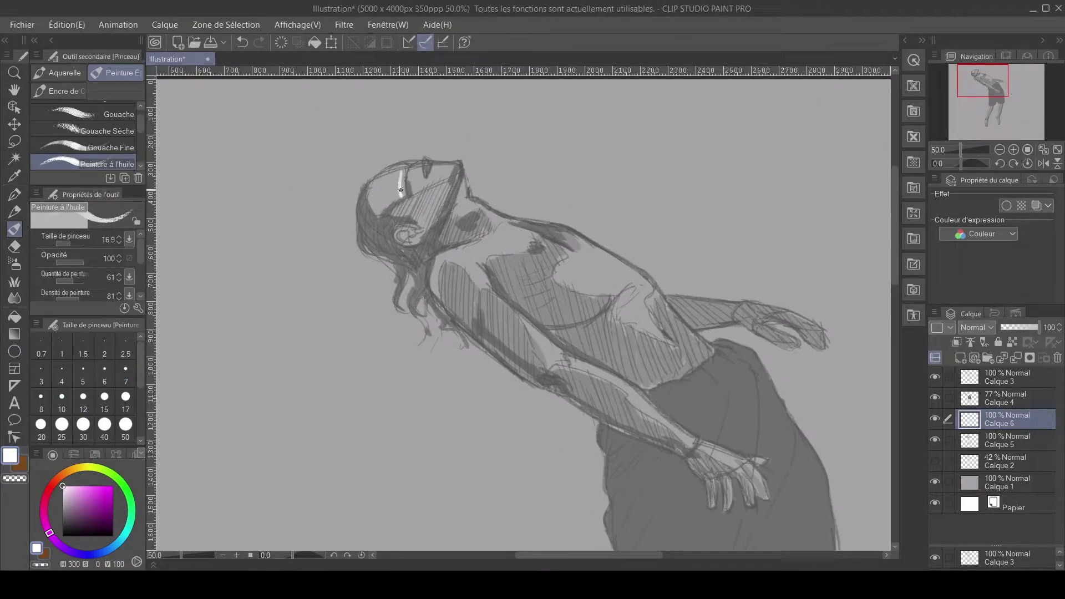
left_click(65, 489)
left_click_drag(405, 164, 401, 189)
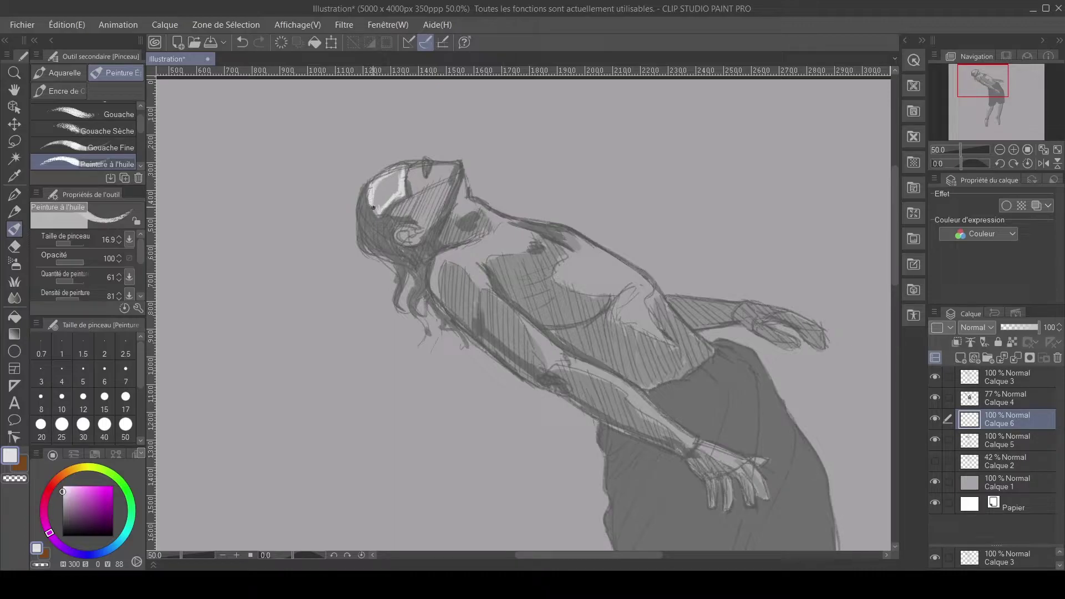
- Paint light highlights on the near shoulder, the inner elbow and the upper edge of the forearm
mouse_move(413, 278)
left_mouse_down()
mouse_move(389, 222)
mouse_move(414, 239)
left_mouse_up()
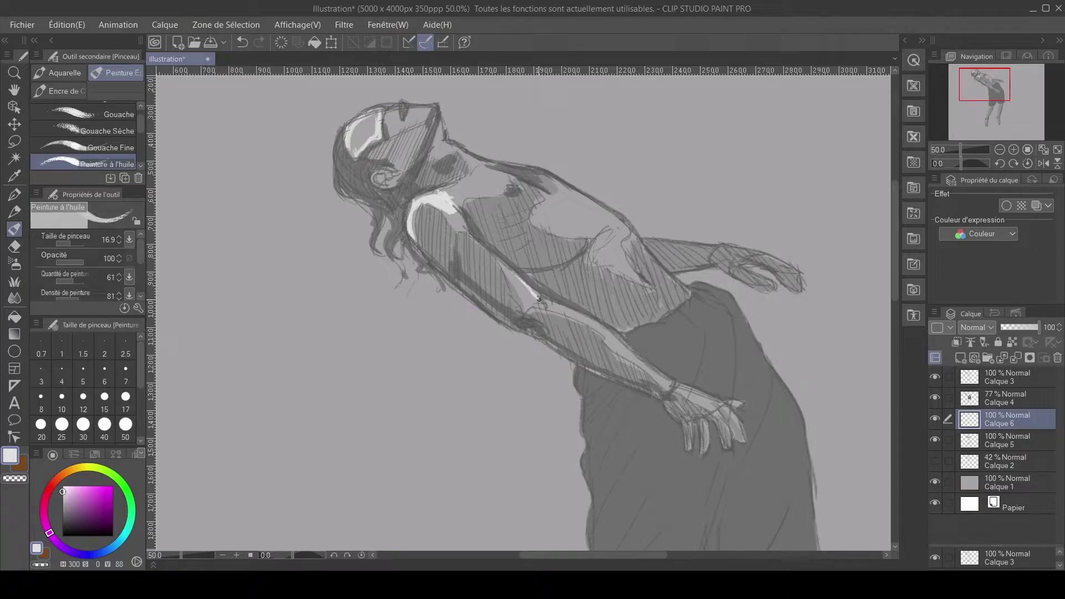
left_click_drag(534, 298, 555, 303)
mouse_move(560, 305)
left_mouse_down()
mouse_move(502, 228)
mouse_move(547, 250)
mouse_move(482, 221)
mouse_move(518, 249)
left_mouse_up()
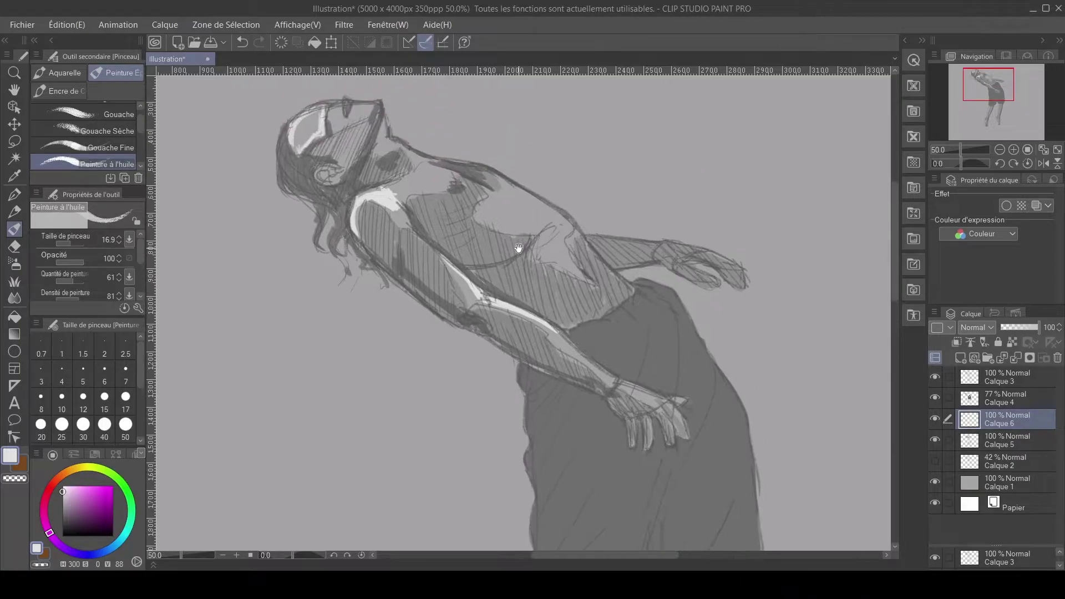
- Enlarge the brush to 29.1, then highlight the chest, the near hand and the forearm's upper edge down to the wrist
mouse_move(509, 211)
left_mouse_down("ctrl+alt")
mouse_move(532, 220)
mouse_move(489, 201)
mouse_move(552, 211)
mouse_move(511, 184)
mouse_move(549, 217)
left_mouse_up("ctrl+alt")
scroll(564, 240, "down", 4)
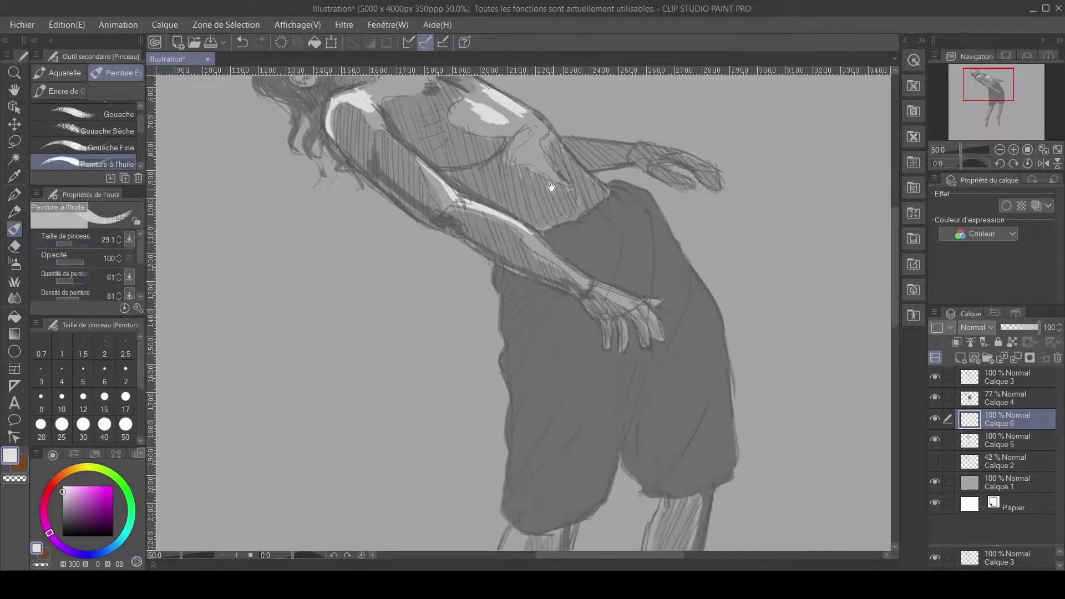
left_click_drag(586, 306, 605, 335)
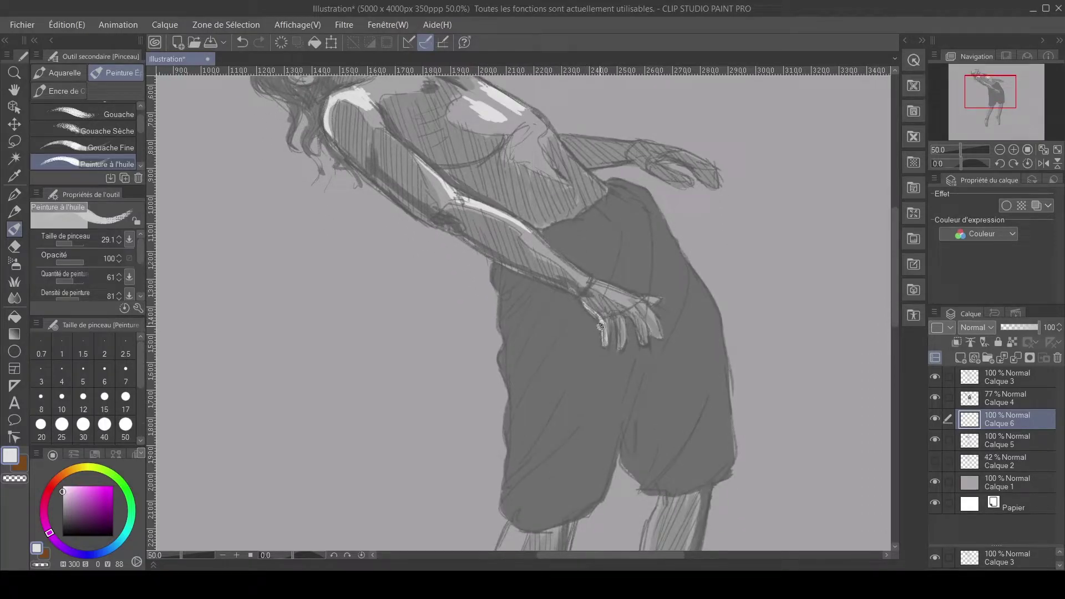
mouse_move(632, 297)
left_mouse_down()
mouse_move(566, 269)
mouse_move(585, 277)
mouse_move(543, 244)
left_mouse_up()
left_click_drag(583, 276, 506, 214)
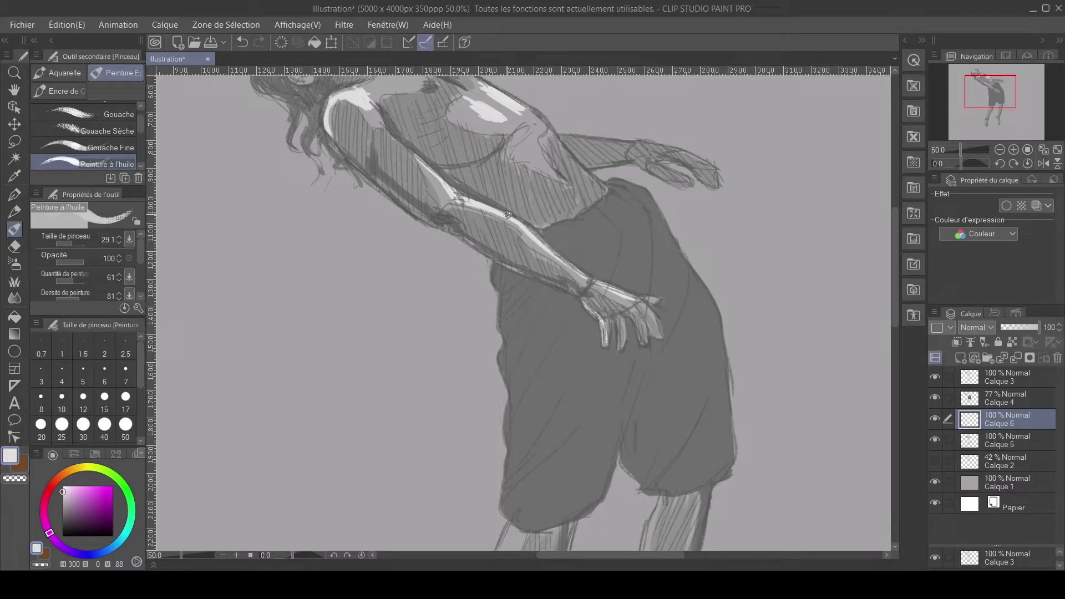
- Paint light highlights along the front edge of the near shin, the ankle and the front of the near foot
left_click_drag(488, 340, 484, 252)
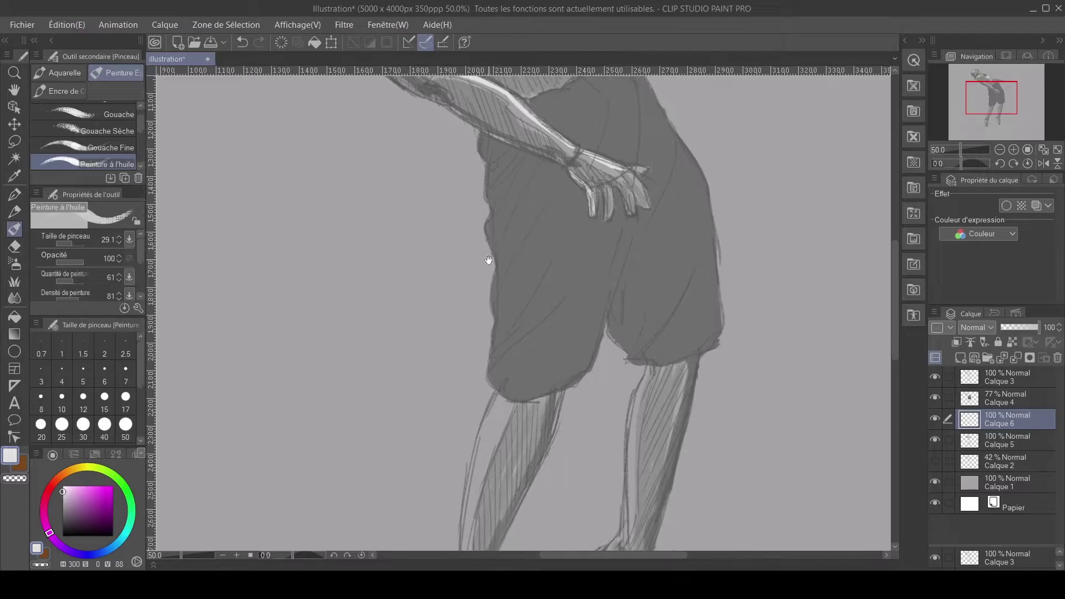
mouse_move(482, 380)
left_mouse_down()
mouse_move(511, 260)
mouse_move(532, 247)
mouse_move(528, 267)
mouse_move(540, 237)
mouse_move(517, 308)
left_mouse_up()
left_click_drag(533, 265, 513, 388)
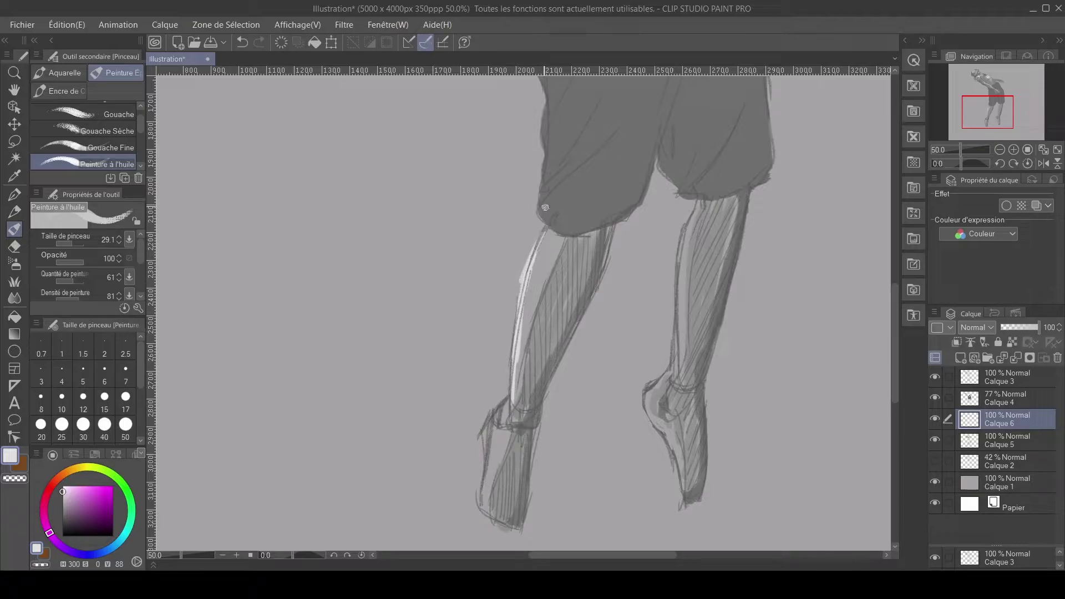
left_click_drag(531, 239, 515, 302)
mouse_move(496, 413)
left_mouse_down()
mouse_move(488, 511)
mouse_move(500, 422)
left_mouse_up()
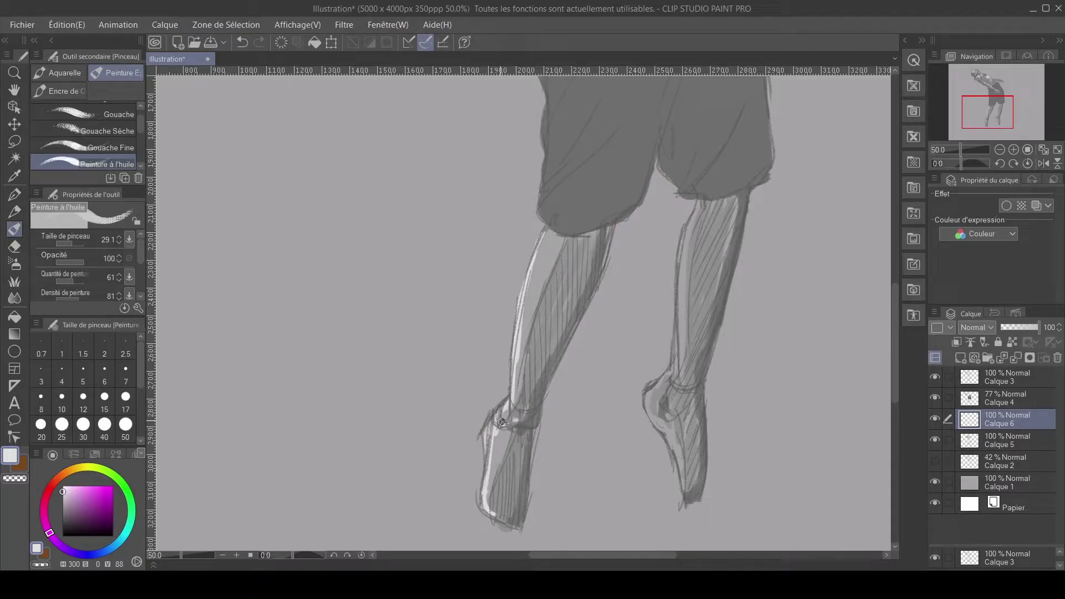
- Paint light highlights along the front edge of the far shin and on its heel and foot
mouse_move(698, 197)
left_mouse_down()
mouse_move(679, 242)
mouse_move(673, 373)
left_mouse_up()
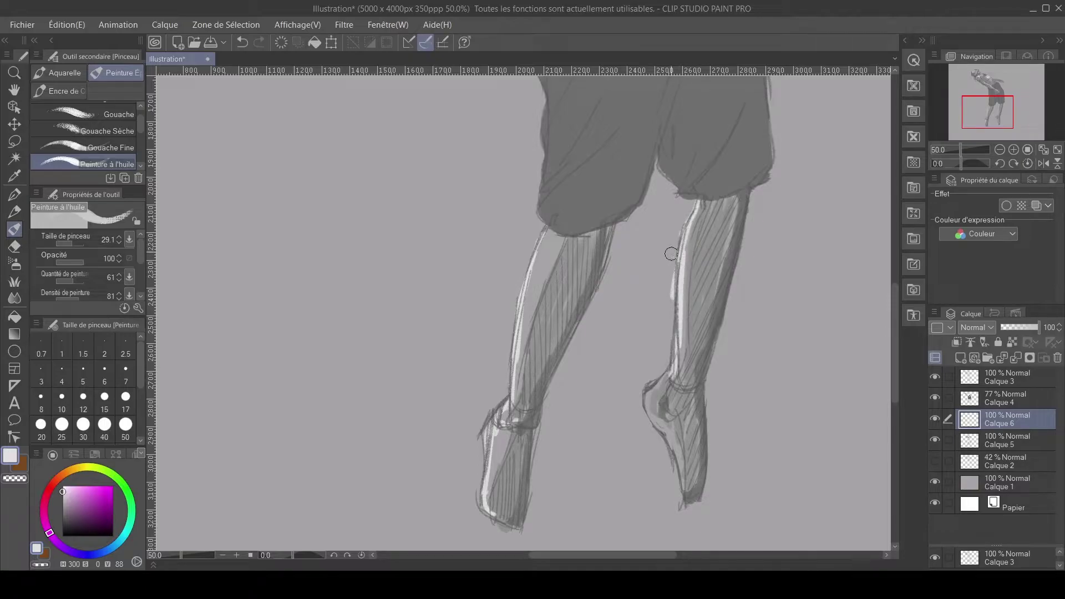
left_click_drag(674, 228, 651, 395)
left_click_drag(667, 436, 686, 492)
mouse_move(662, 388)
left_mouse_down()
mouse_move(646, 410)
mouse_move(653, 428)
left_mouse_up()
mouse_move(665, 383)
left_mouse_down()
mouse_move(659, 410)
mouse_move(674, 435)
left_mouse_up()
- Add a thin light rim along the underside of the near arm and a highlight where the jaw meets the throat
left_click_drag(612, 237, 618, 374)
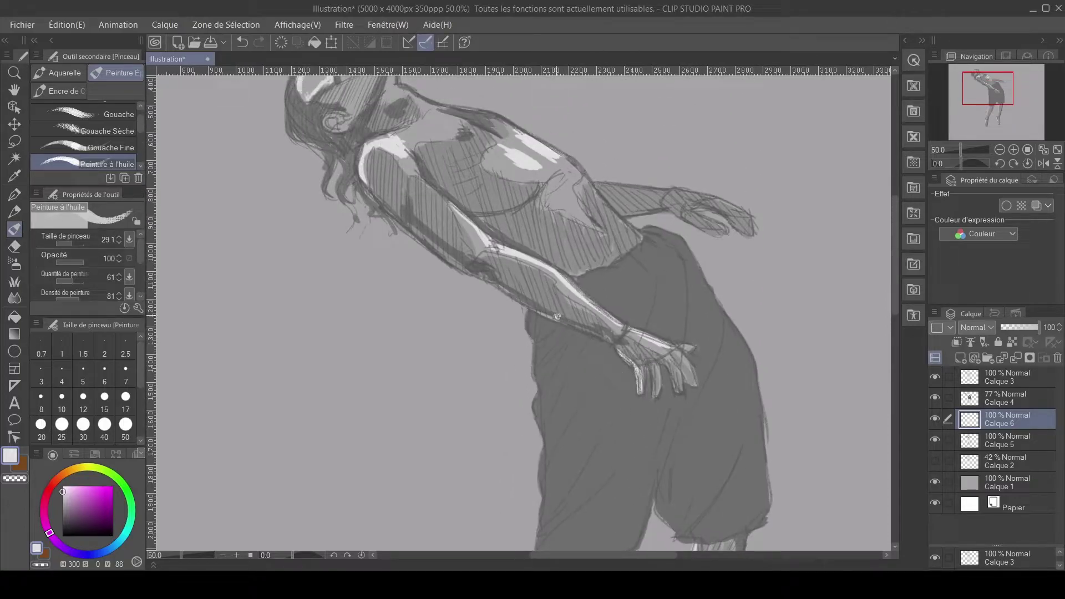
mouse_move(372, 191)
left_mouse_down()
mouse_move(444, 259)
mouse_move(400, 220)
mouse_move(538, 309)
left_mouse_up()
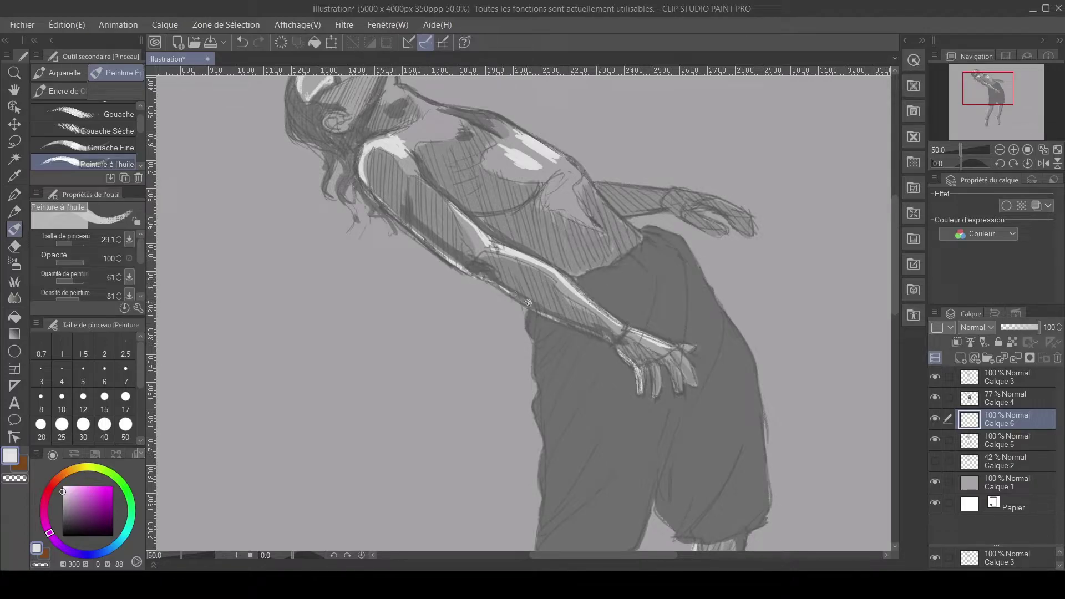
left_click_drag(475, 248, 641, 331)
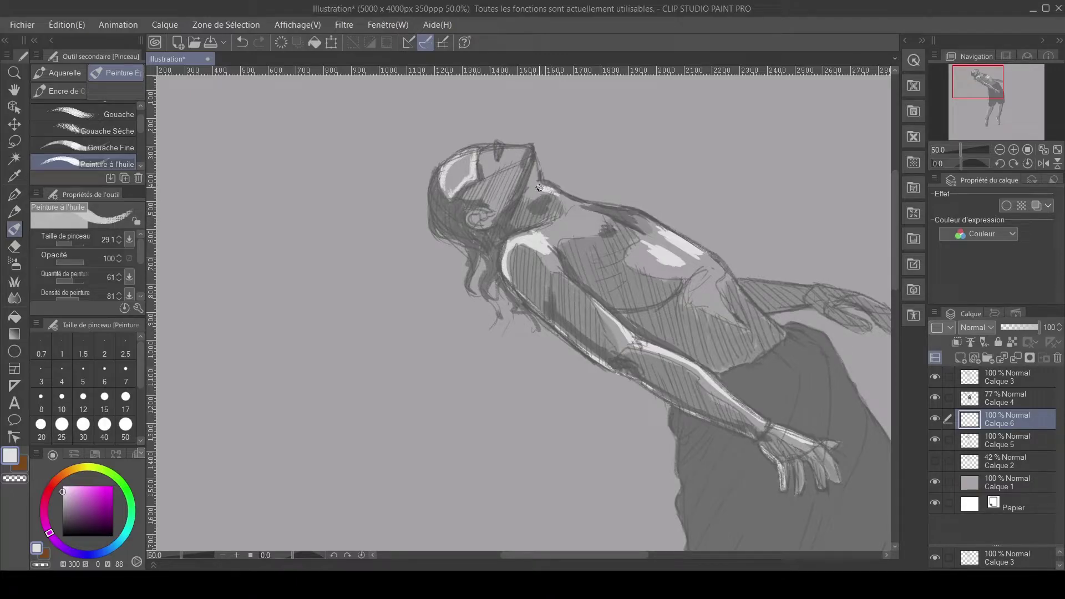
mouse_move(539, 158)
left_mouse_down()
mouse_move(539, 188)
mouse_move(565, 191)
left_mouse_up()
- Blend the highlights on the face, shoulder and chest with the paint blender (Mélangeur de peinture) at size 68.6
left_click(15, 297)
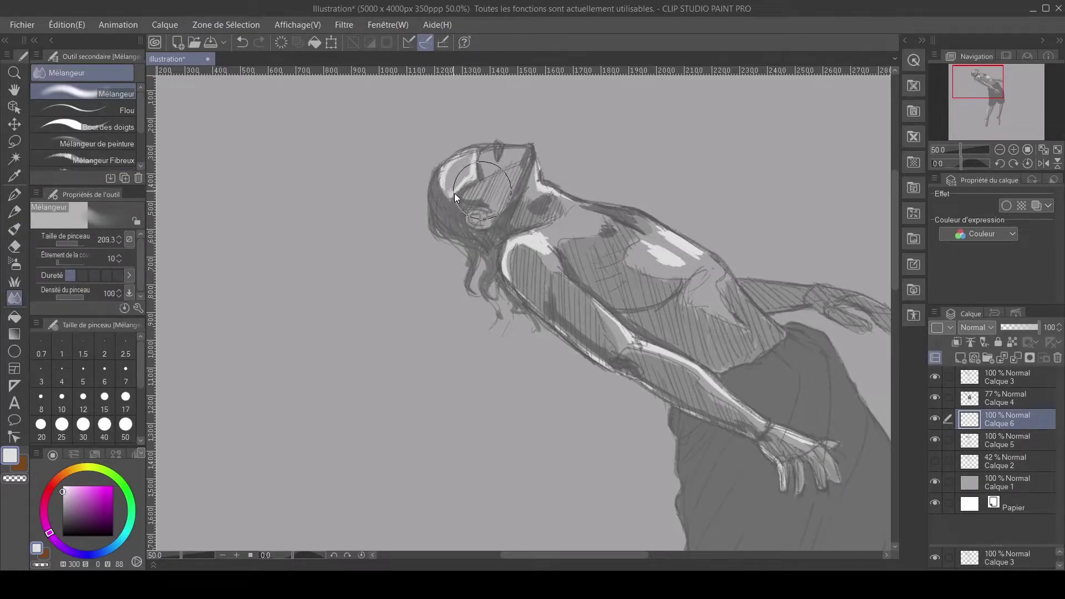
left_click(97, 143)
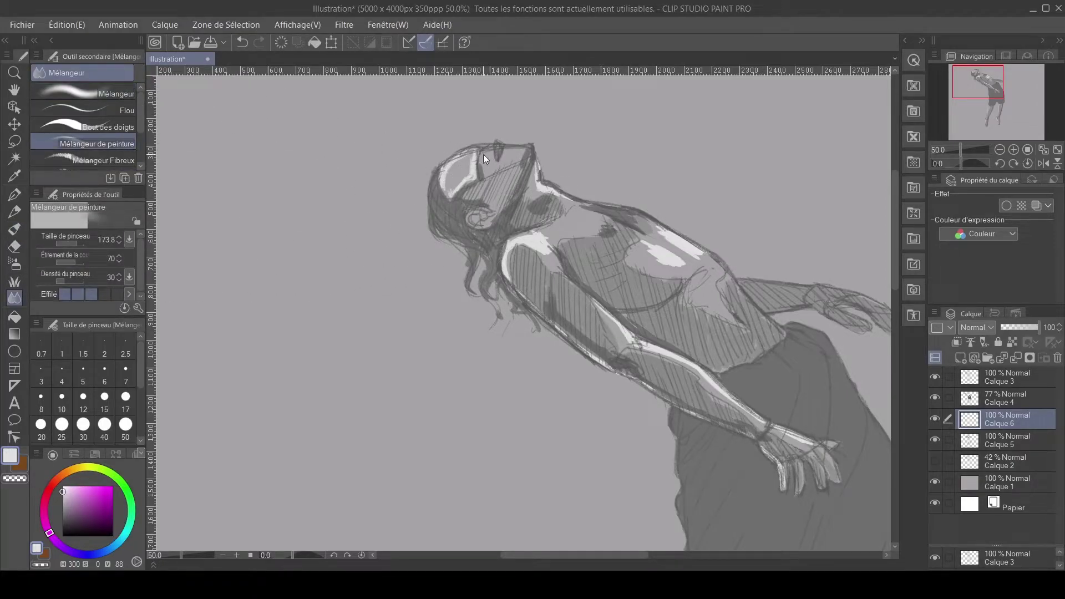
key("[")
left_click_drag(469, 172, 450, 189)
left_click_drag(538, 310, 413, 260)
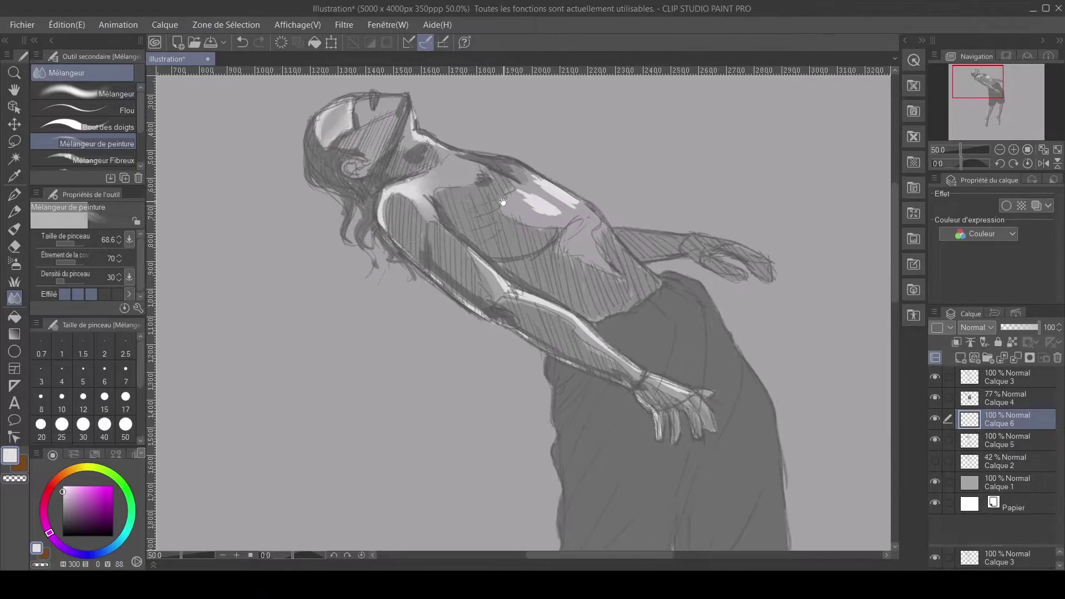
mouse_move(533, 202)
left_mouse_down()
mouse_move(514, 194)
mouse_move(551, 213)
mouse_move(517, 197)
mouse_move(555, 194)
mouse_move(602, 233)
left_mouse_up()
left_click_drag(591, 305, 556, 249)
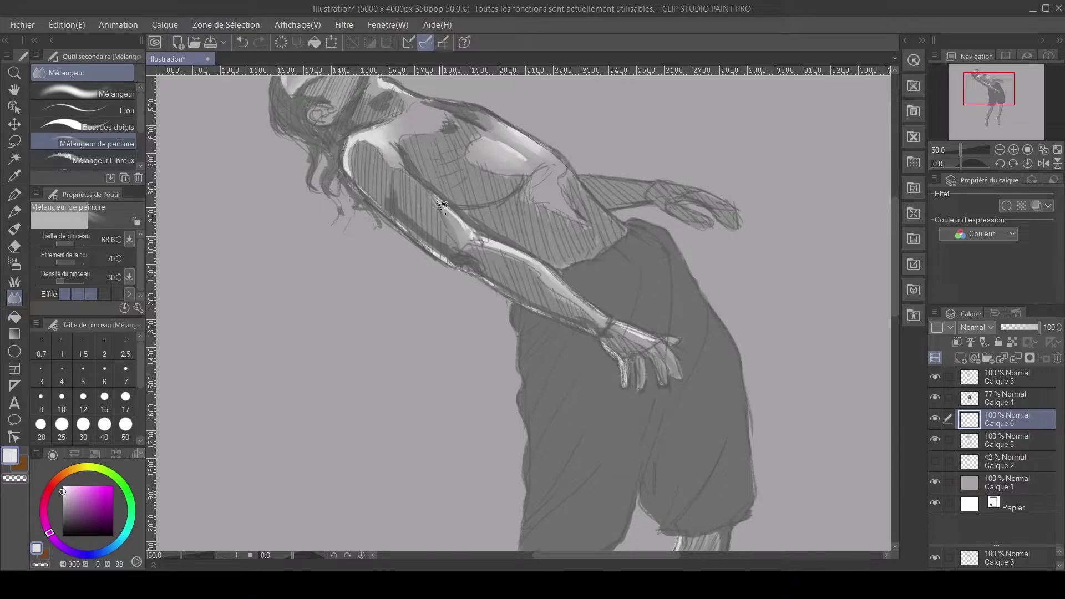
- Blend the light highlights on the near foot, ankle and shin with the paint blender
left_click_drag(556, 347, 518, 157)
left_click_drag(575, 311, 546, 184)
left_click_drag(465, 246, 470, 239)
mouse_move(477, 306)
left_mouse_down()
mouse_move(459, 387)
mouse_move(477, 326)
mouse_move(466, 333)
mouse_move(463, 383)
left_mouse_up()
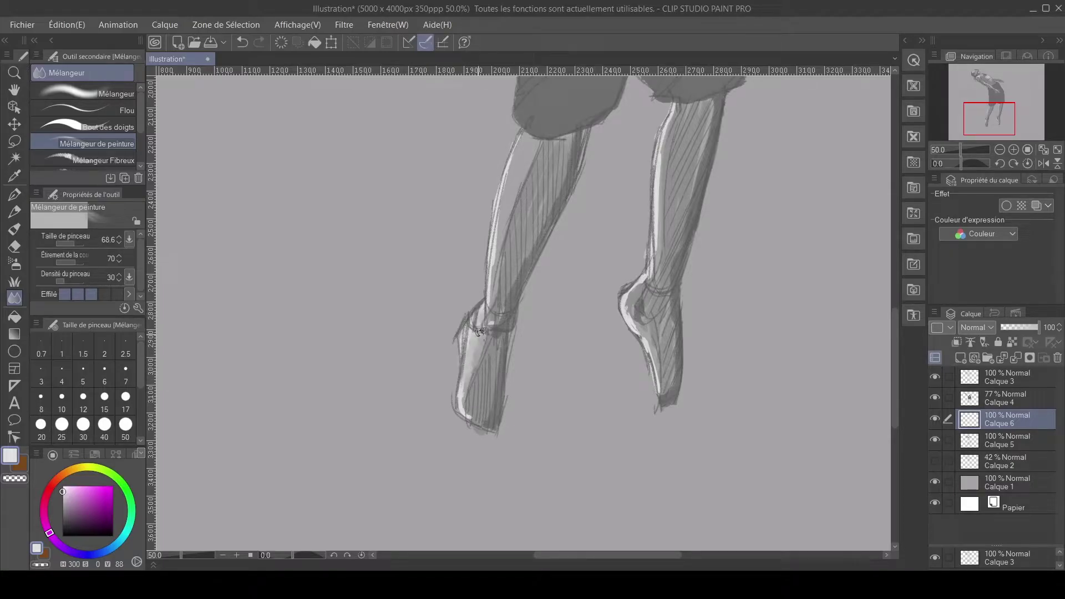
mouse_move(494, 248)
left_mouse_down()
mouse_move(491, 275)
mouse_move(493, 243)
mouse_move(500, 250)
mouse_move(511, 228)
left_mouse_up()
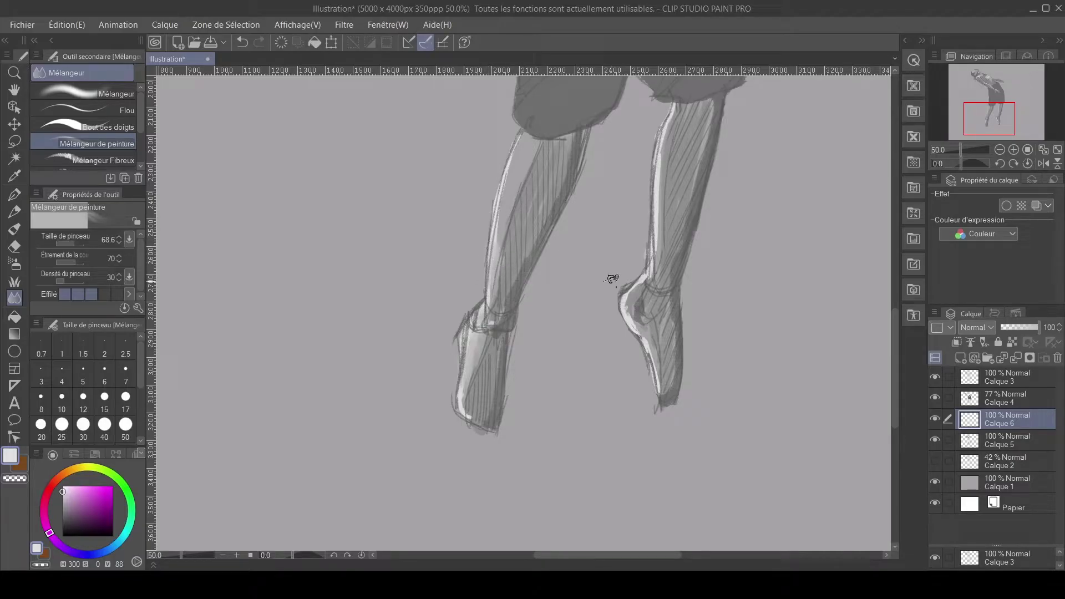
- Blend the light highlights on the far foot, heel and shin with the paint blender
mouse_move(634, 289)
left_mouse_down()
mouse_move(648, 347)
mouse_move(615, 322)
mouse_move(653, 373)
left_mouse_up()
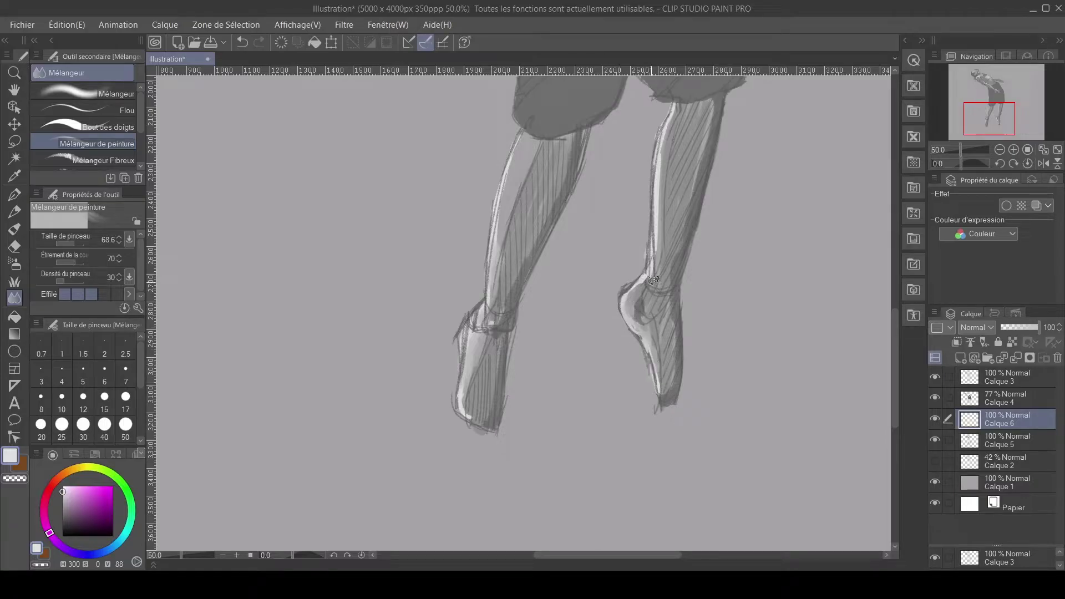
left_click_drag(651, 229, 658, 249)
scroll(470, 350, "down", 5)
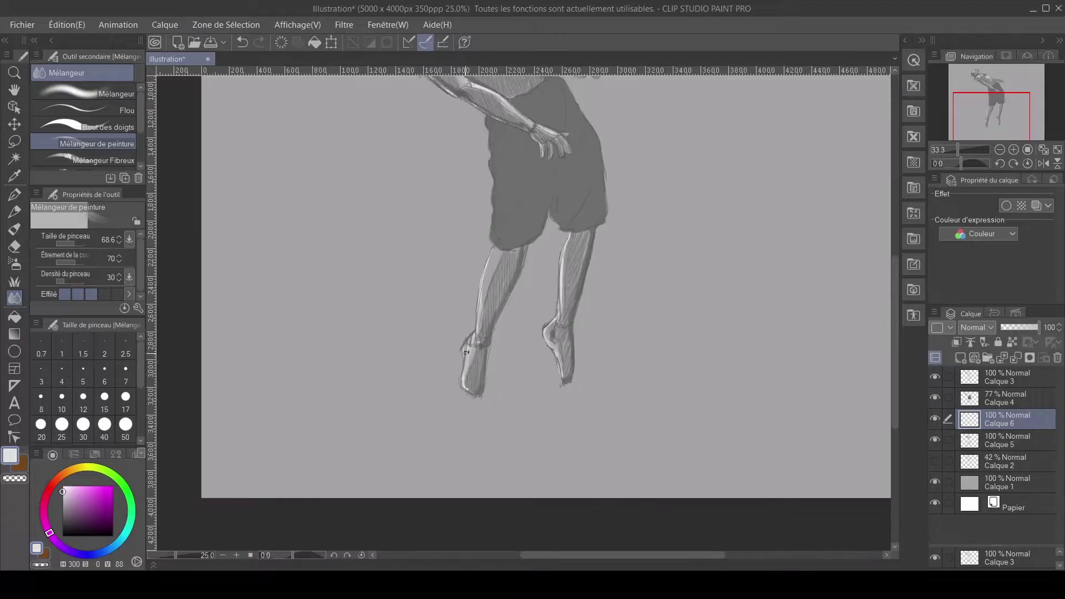
left_click_drag(419, 266, 425, 276)
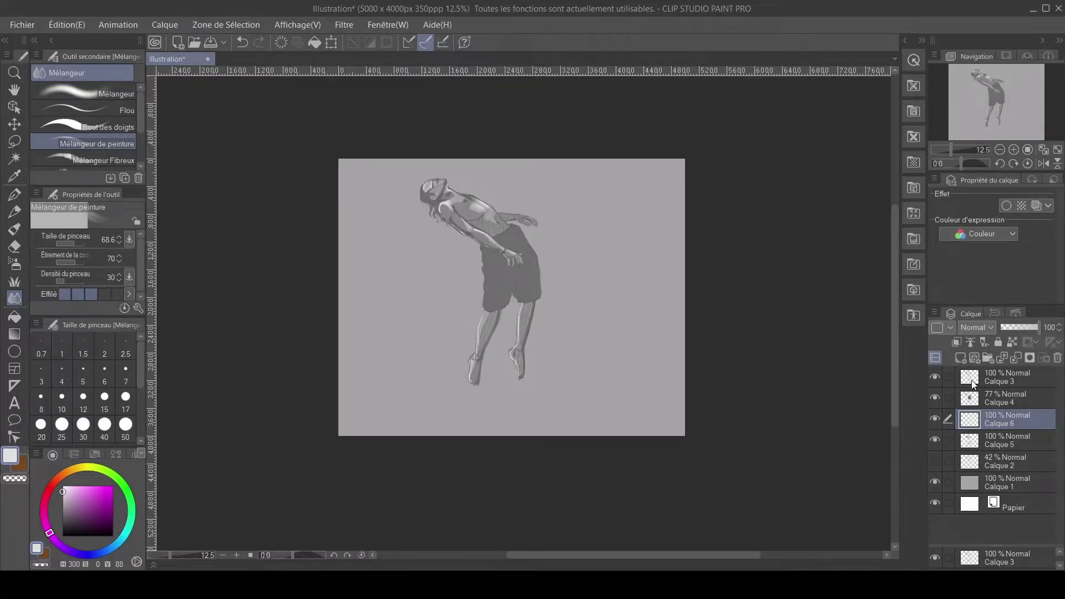
- Check the shading on Calque 4, add a new layer directly above it and choose a very dark grey (V 26)
left_click(934, 398)
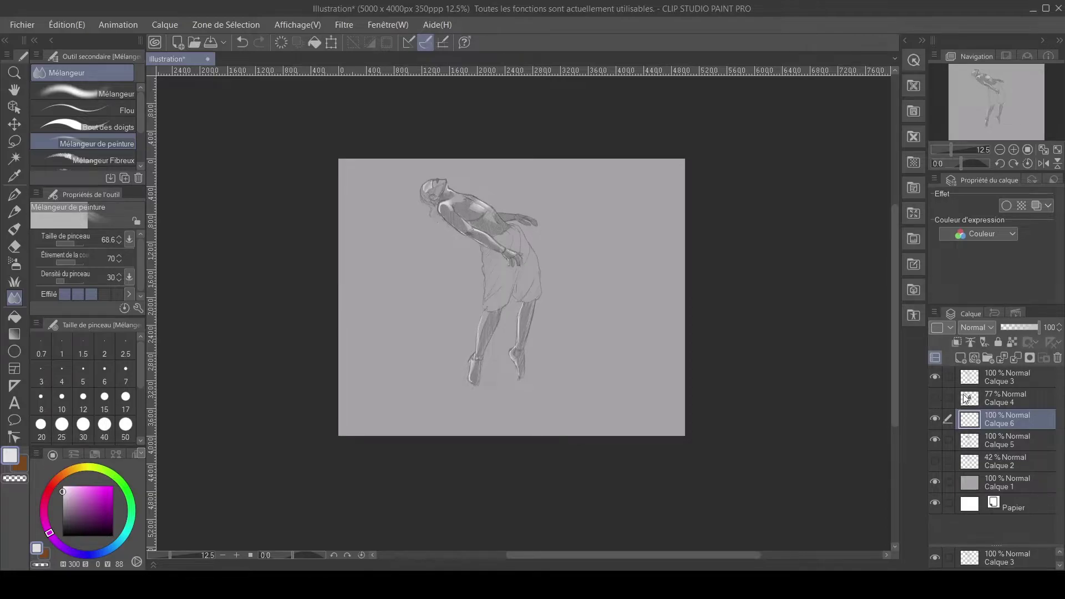
left_click(935, 398)
left_click(998, 398)
left_click(960, 358)
left_click(64, 509)
left_click(63, 522)
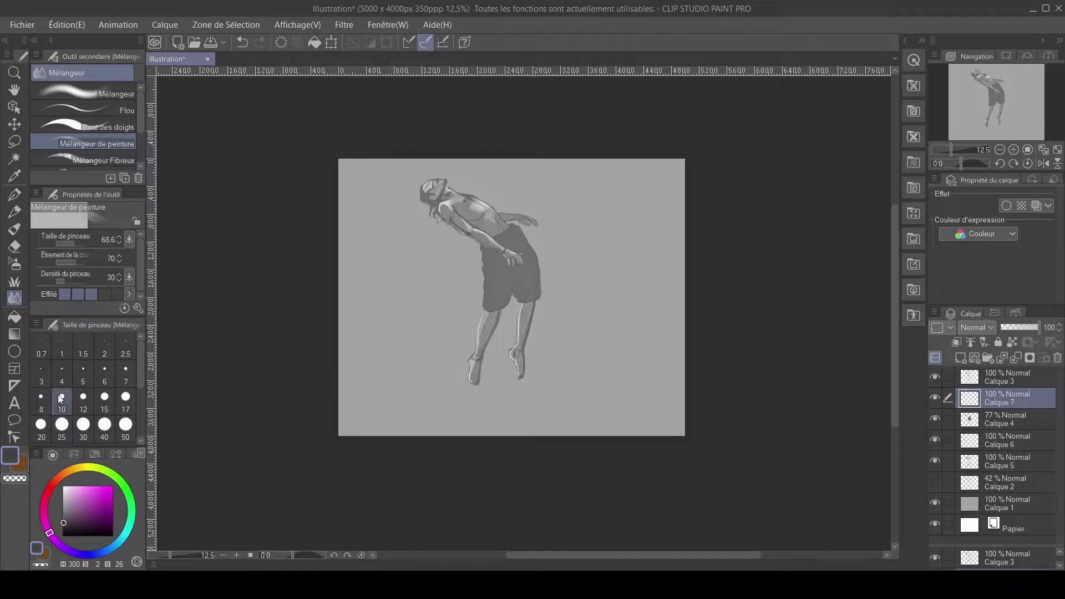
- Outline the darkest shadow areas of the shorts and darken the far arm's underside with the oil paint brush (Peinture à l'huile) at size 53.7
left_click(14, 229)
scroll(456, 282, "up", 3)
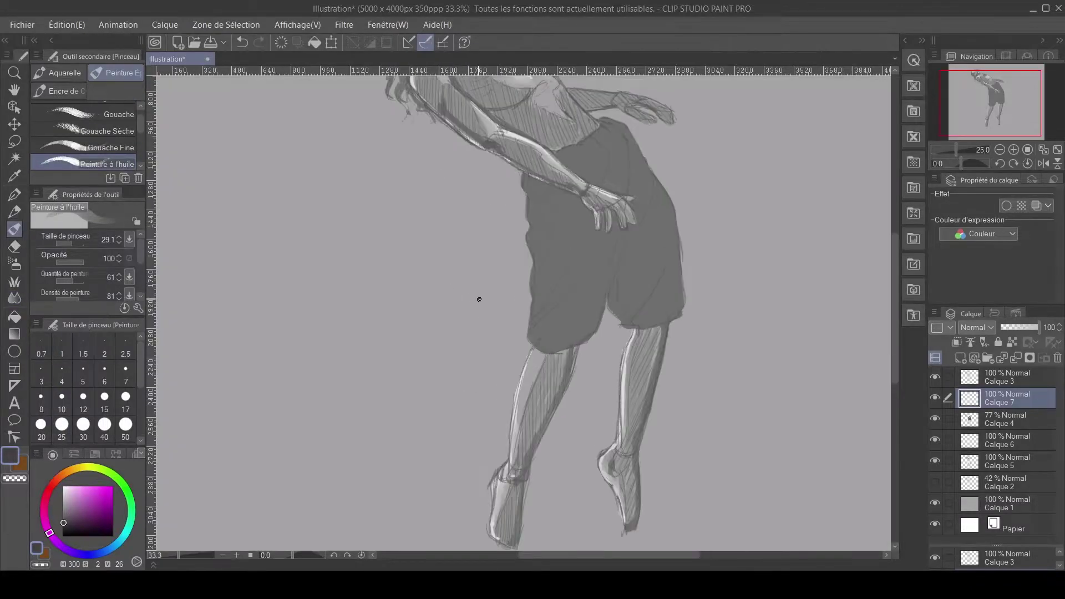
left_click_drag(612, 287, 570, 324)
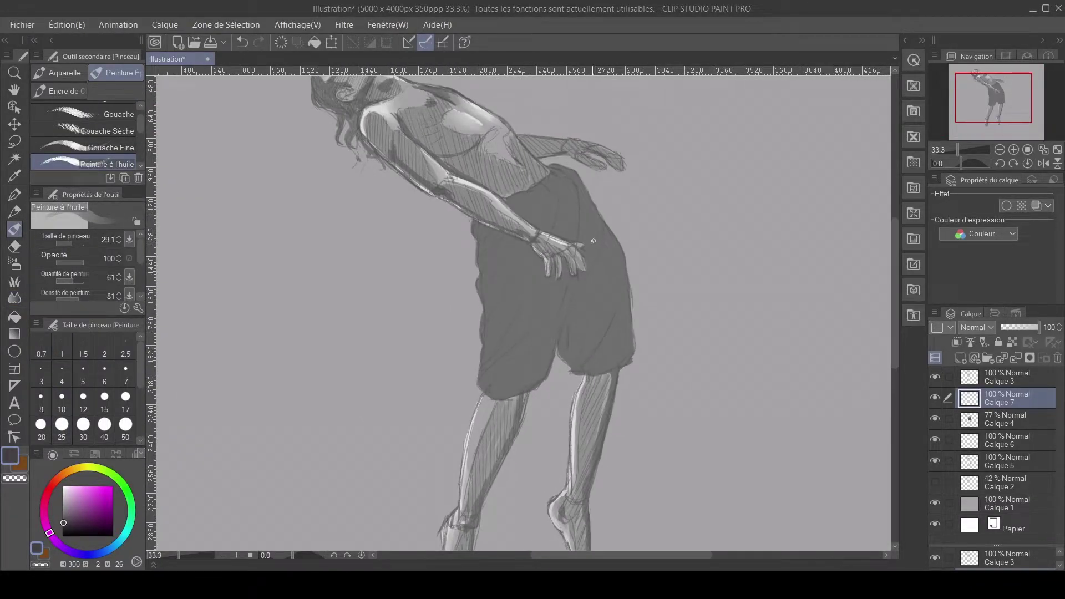
left_click_drag(574, 239, 569, 234, "ctrl+alt")
mouse_move(587, 151)
left_mouse_down()
mouse_move(611, 163)
mouse_move(583, 150)
mouse_move(536, 156)
mouse_move(559, 148)
mouse_move(526, 145)
mouse_move(569, 157)
mouse_move(555, 164)
mouse_move(581, 183)
mouse_move(558, 174)
mouse_move(574, 244)
left_mouse_up()
mouse_move(581, 186)
left_mouse_down()
mouse_move(625, 271)
mouse_move(631, 332)
mouse_move(627, 307)
mouse_move(626, 351)
mouse_move(617, 348)
mouse_move(628, 323)
mouse_move(630, 346)
mouse_move(604, 368)
mouse_move(625, 335)
mouse_move(637, 336)
mouse_move(622, 356)
mouse_move(591, 365)
mouse_move(614, 363)
mouse_move(579, 374)
mouse_move(619, 365)
mouse_move(572, 370)
mouse_move(581, 362)
mouse_move(572, 368)
mouse_move(558, 346)
mouse_move(559, 357)
mouse_move(559, 326)
mouse_move(542, 380)
mouse_move(498, 390)
mouse_move(524, 349)
mouse_move(511, 340)
mouse_move(518, 289)
mouse_move(500, 232)
mouse_move(540, 261)
mouse_move(542, 281)
mouse_move(551, 264)
mouse_move(545, 283)
mouse_move(553, 275)
mouse_move(558, 284)
mouse_move(566, 257)
mouse_move(559, 292)
mouse_move(568, 275)
mouse_move(589, 275)
mouse_move(590, 245)
left_mouse_up()
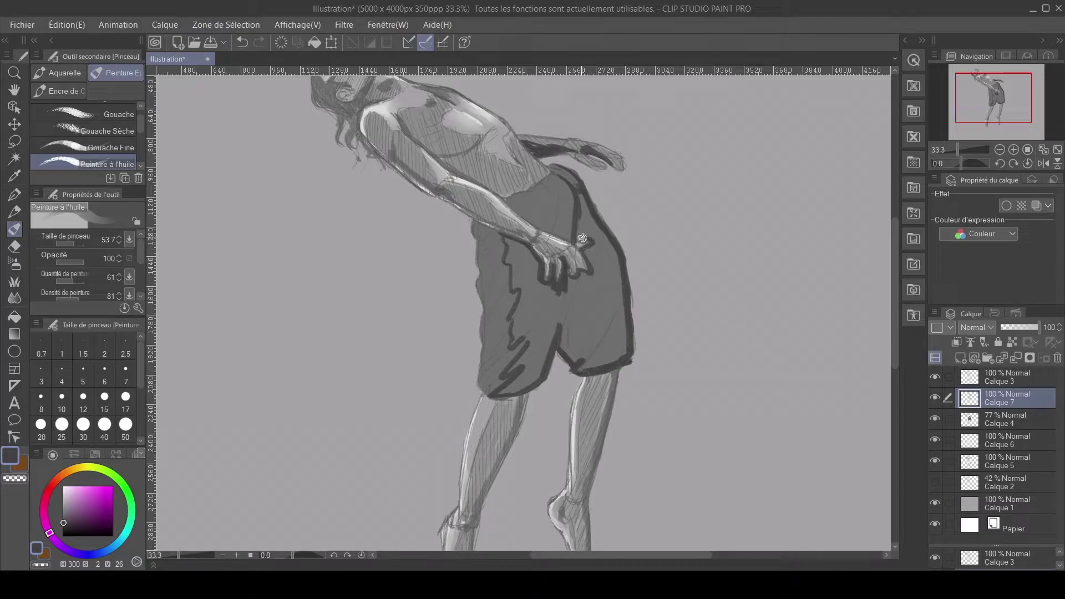
mouse_move(565, 188)
left_mouse_down()
mouse_move(549, 240)
mouse_move(550, 197)
mouse_move(535, 223)
mouse_move(554, 234)
mouse_move(551, 215)
mouse_move(550, 240)
left_mouse_up()
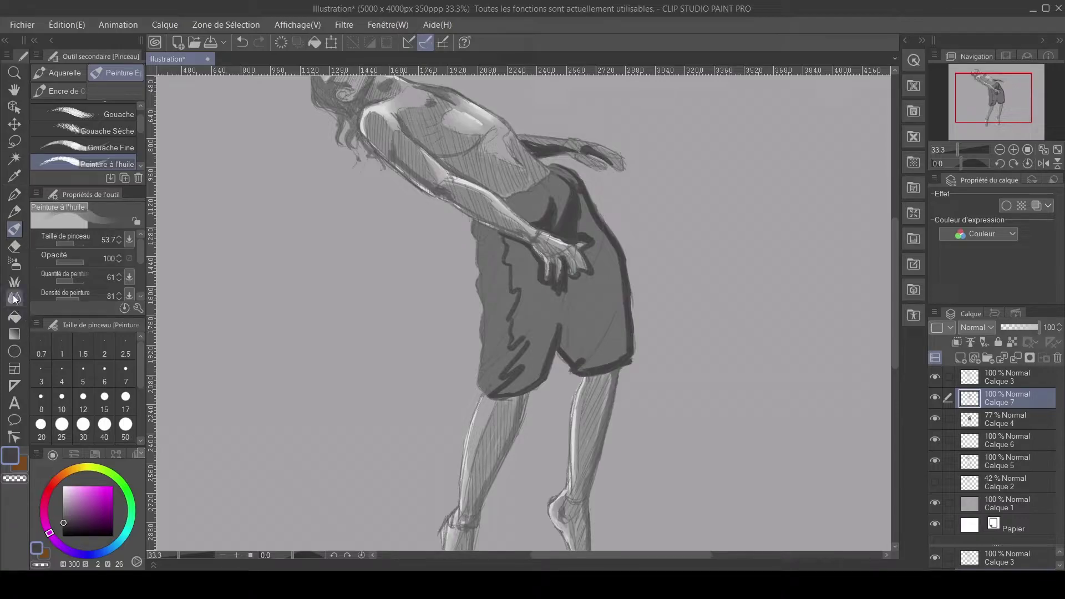
left_click(14, 317)
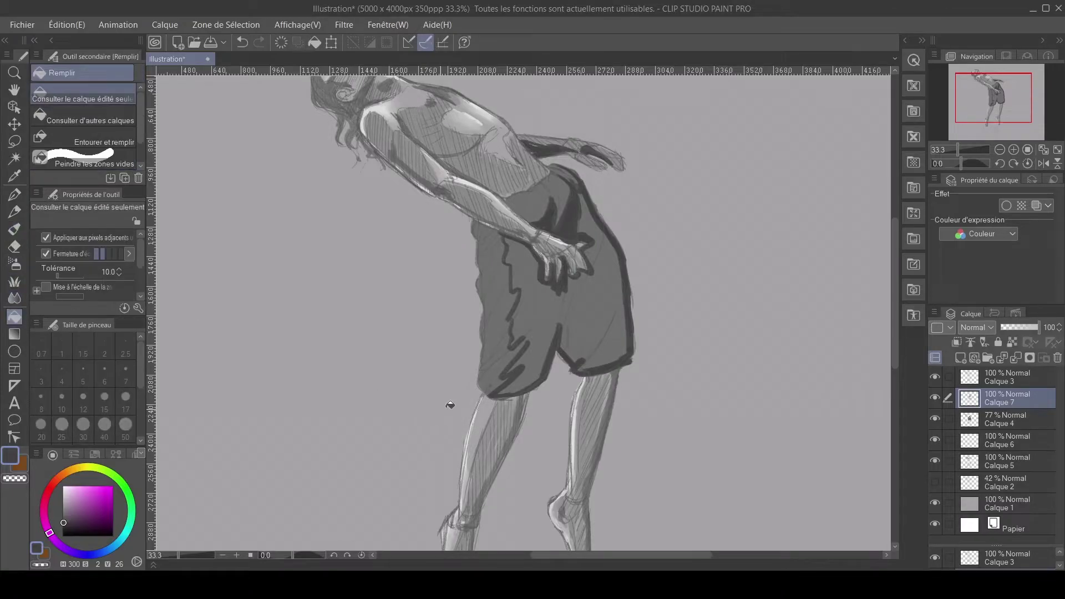
left_click(537, 343)
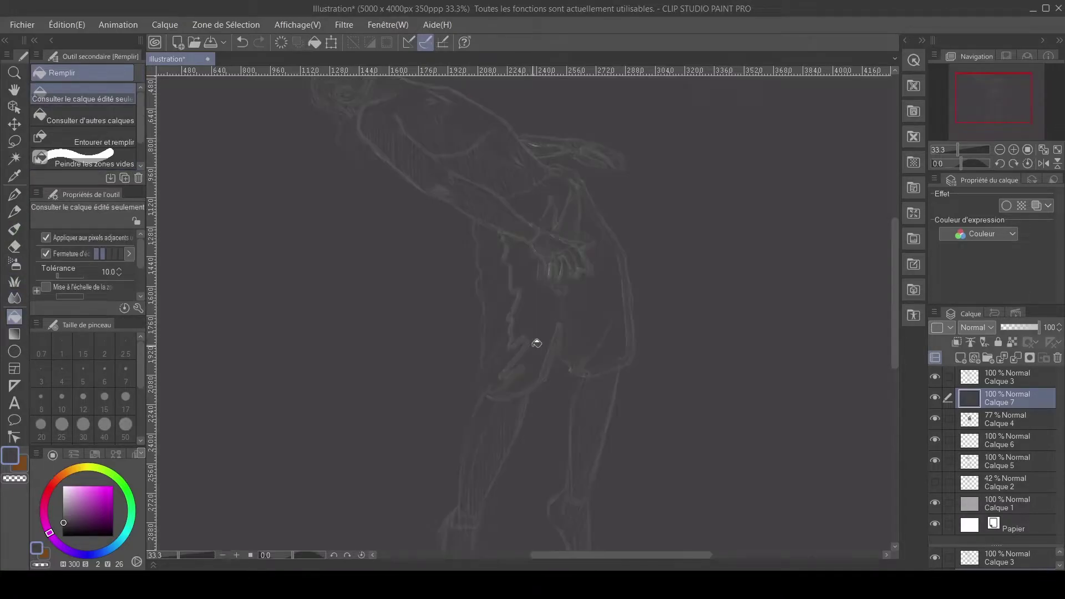
key("ctrl+z")
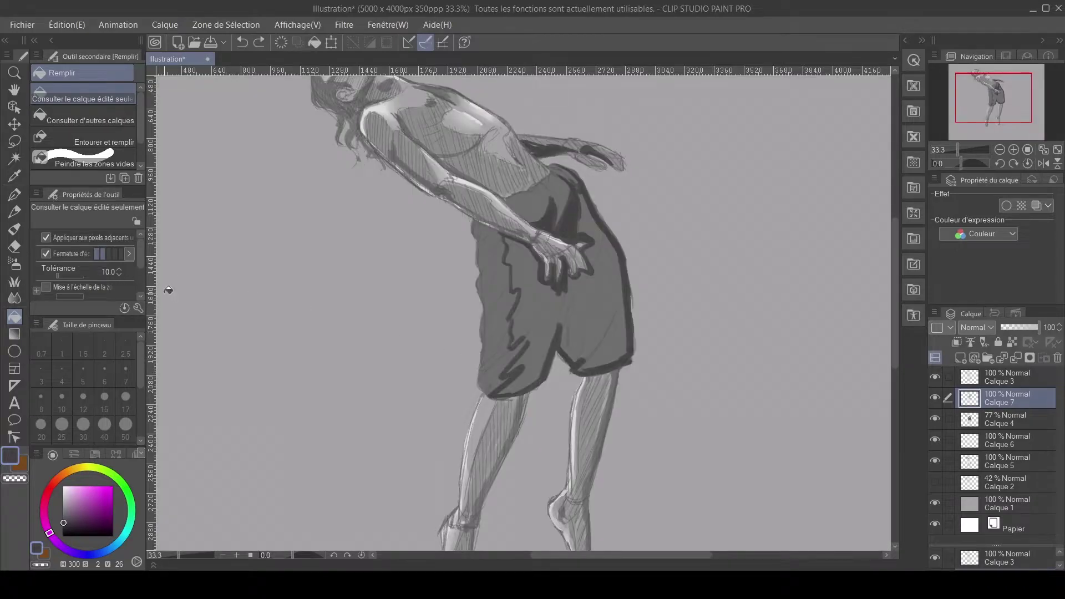
- Close the gaps in the shorts' dark shadow outline with the oil paint brush and fill the enclosed area with dark grey
left_click(15, 230)
left_click(511, 344)
mouse_move(511, 345)
left_mouse_down()
mouse_move(507, 372)
mouse_move(523, 367)
left_mouse_up()
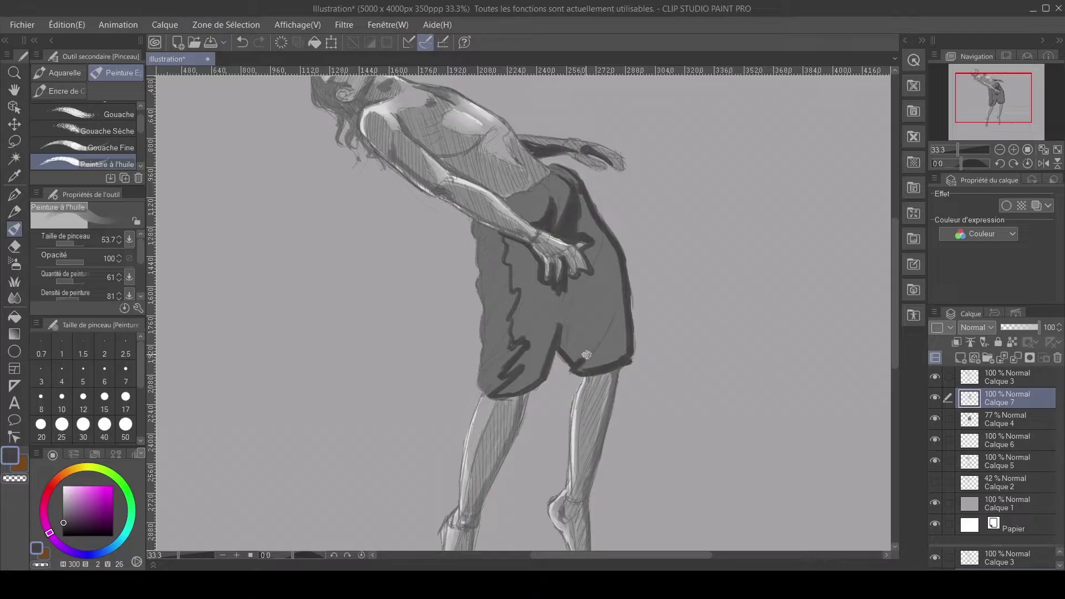
mouse_move(505, 245)
left_mouse_down()
mouse_move(508, 288)
mouse_move(520, 290)
mouse_move(509, 337)
left_mouse_up()
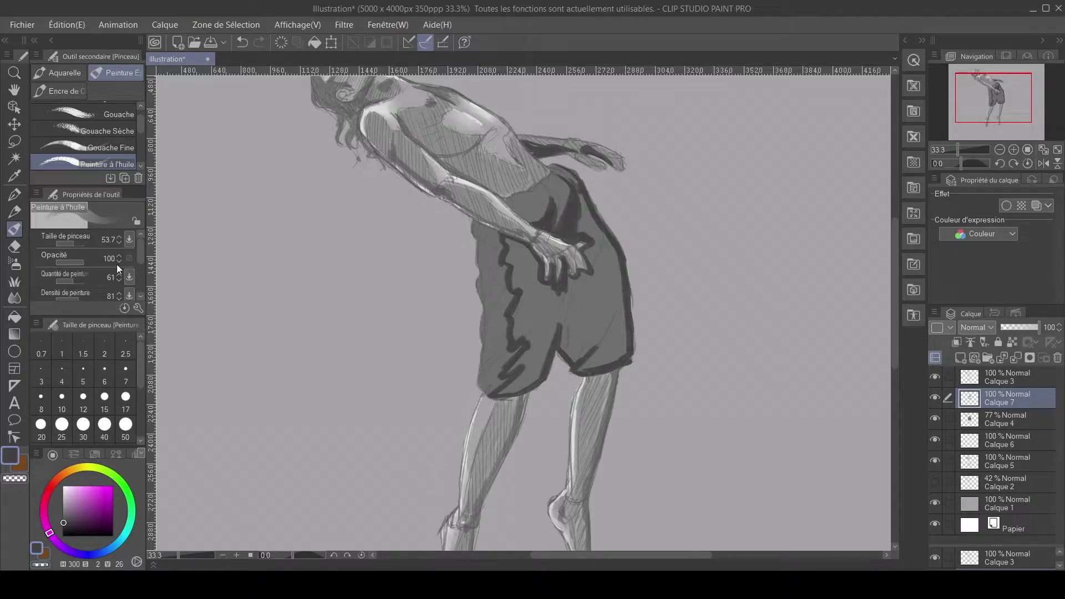
left_click(15, 316)
left_click(545, 314)
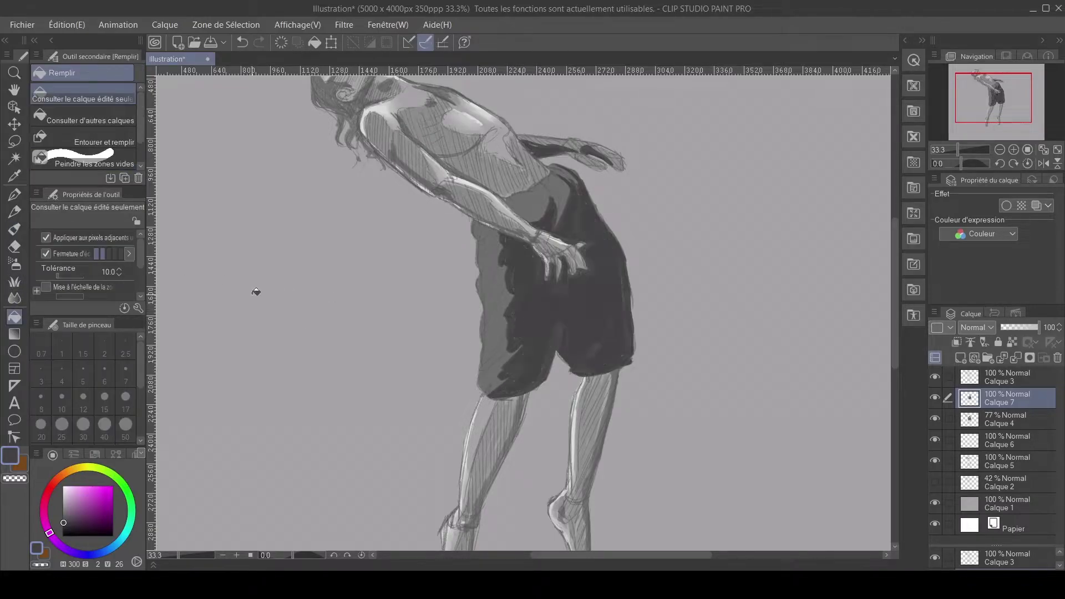
- Paint dark oil-paint shadows between the near arm and chest, down the backs of both calves, and on the near ankle and far toes
left_click(14, 229)
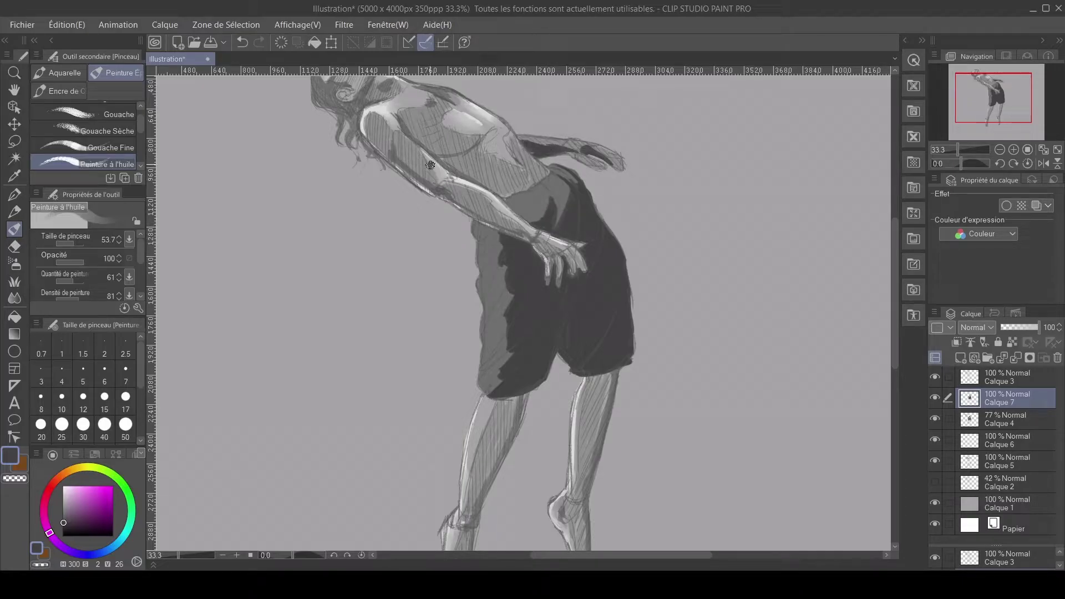
left_click_drag(397, 113, 438, 161)
left_click_drag(525, 400, 493, 471)
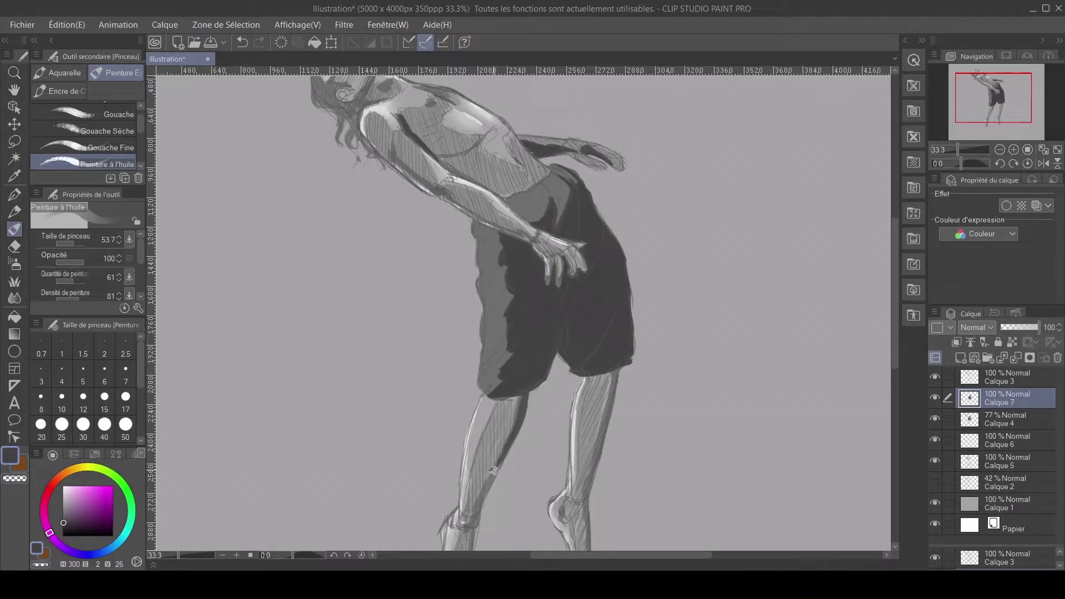
left_click_drag(478, 509, 507, 345)
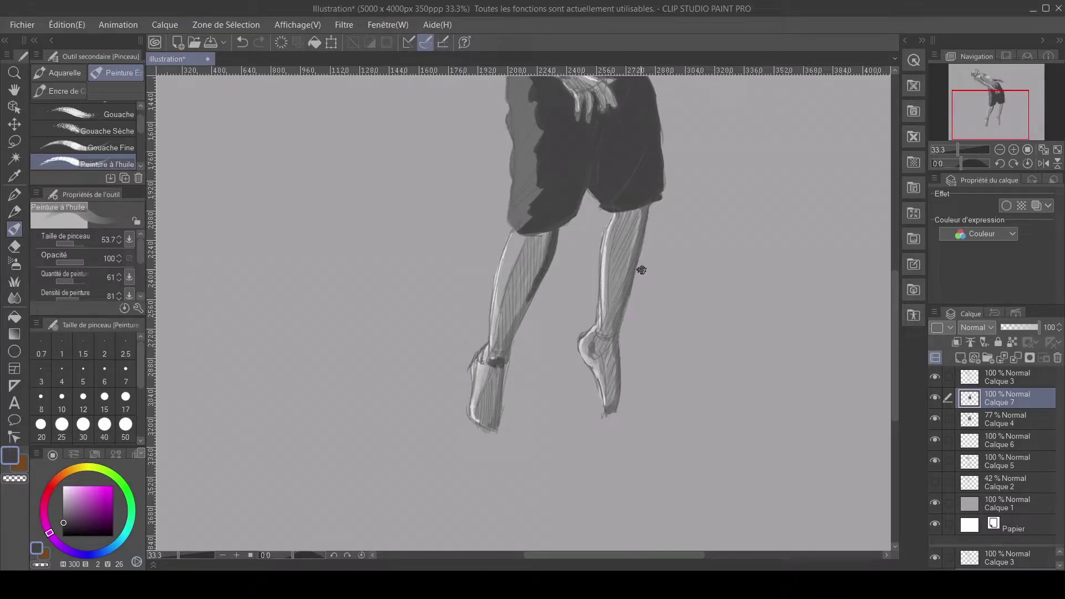
left_click_drag(650, 203, 612, 349)
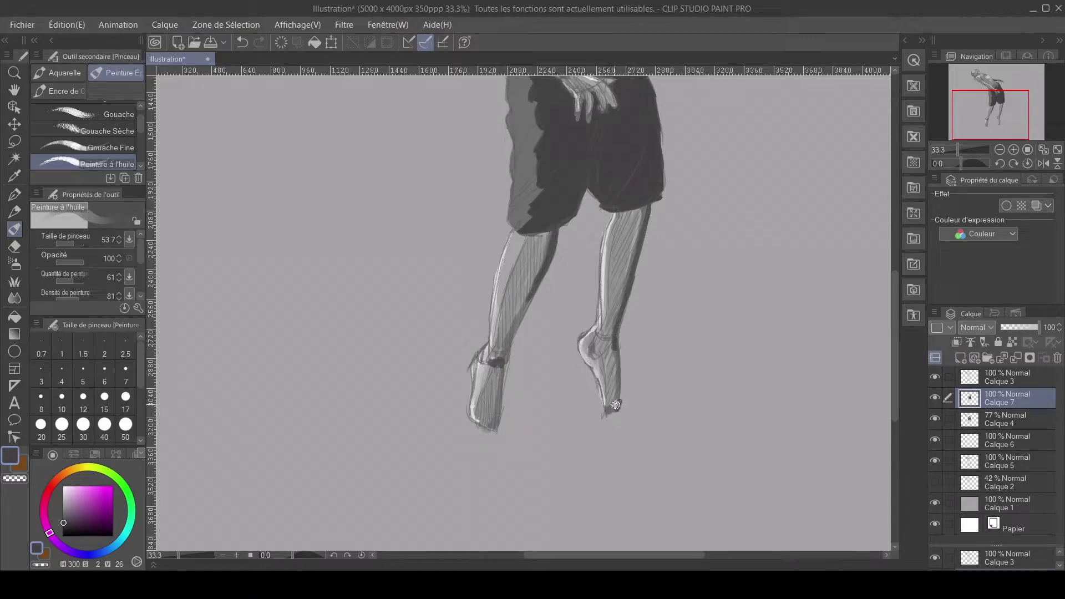
left_click_drag(610, 409, 618, 388)
- Paint dark shadow accents at the near elbow and in the hair around the ear and nape
scroll(611, 436, "up", 10)
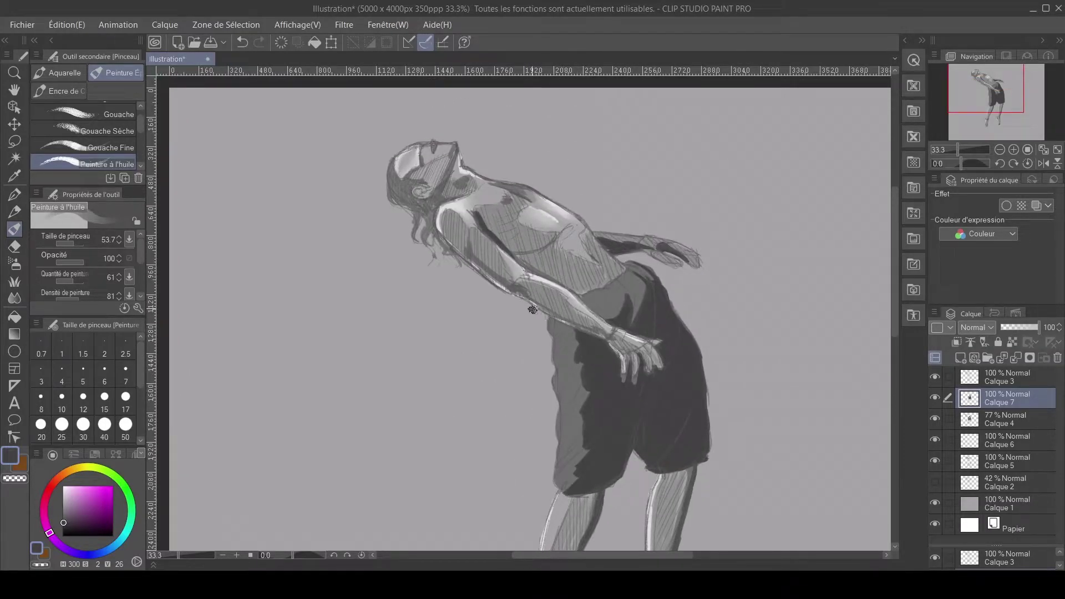
left_click_drag(506, 285, 509, 281)
left_click_drag(436, 204, 485, 230)
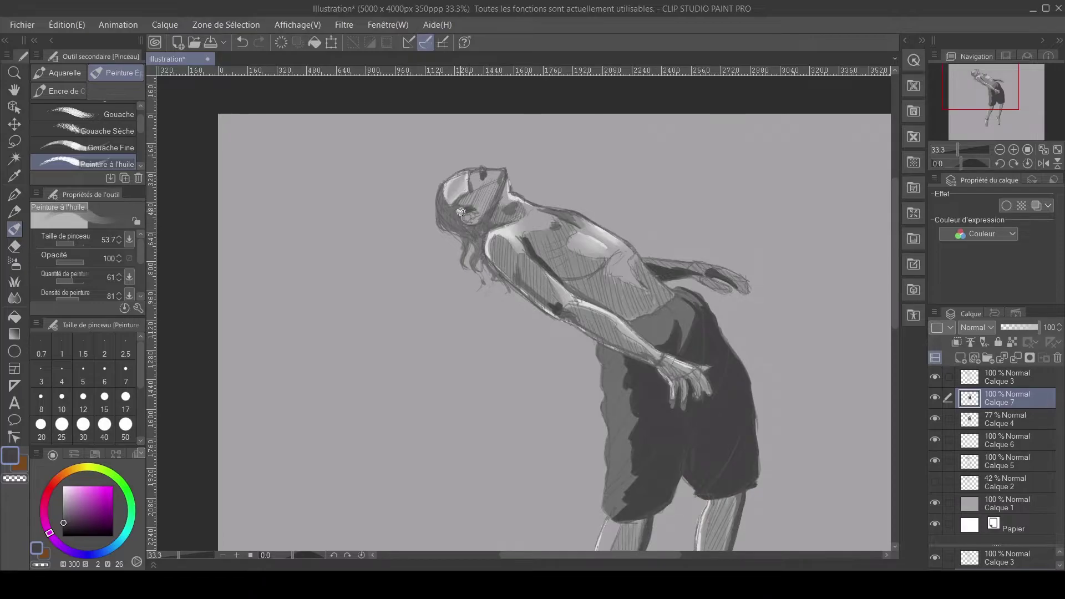
mouse_move(457, 212)
left_mouse_down()
mouse_move(466, 228)
mouse_move(488, 226)
mouse_move(444, 222)
mouse_move(468, 243)
mouse_move(471, 219)
left_mouse_up()
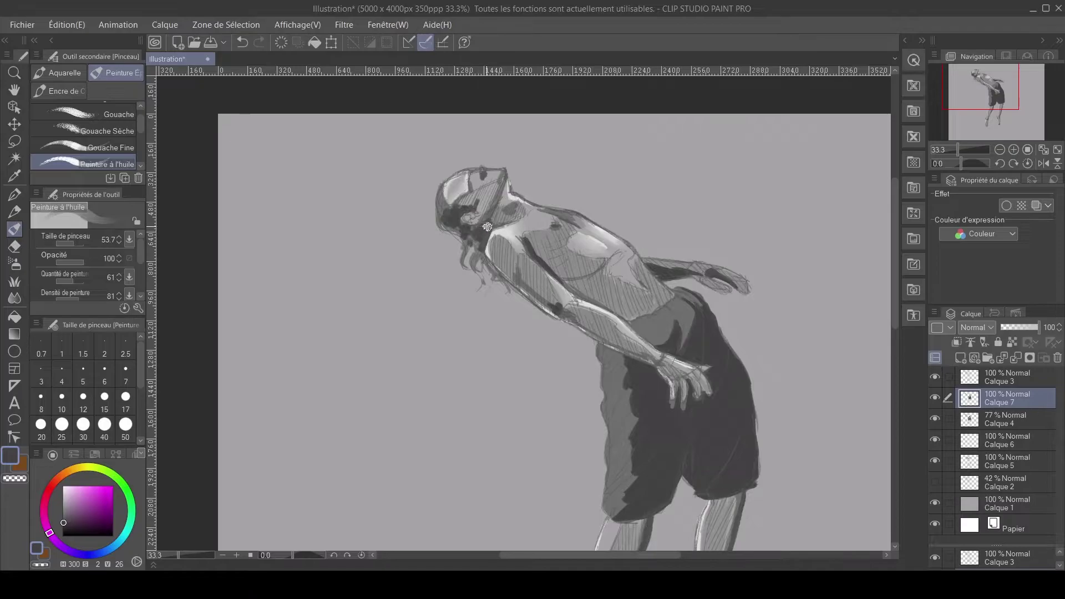
- Blend the dark shadows on the head, near arm and shorts with the paint blender (Mélangeur de peinture), using size 119.3 for the shorts
left_click(14, 298)
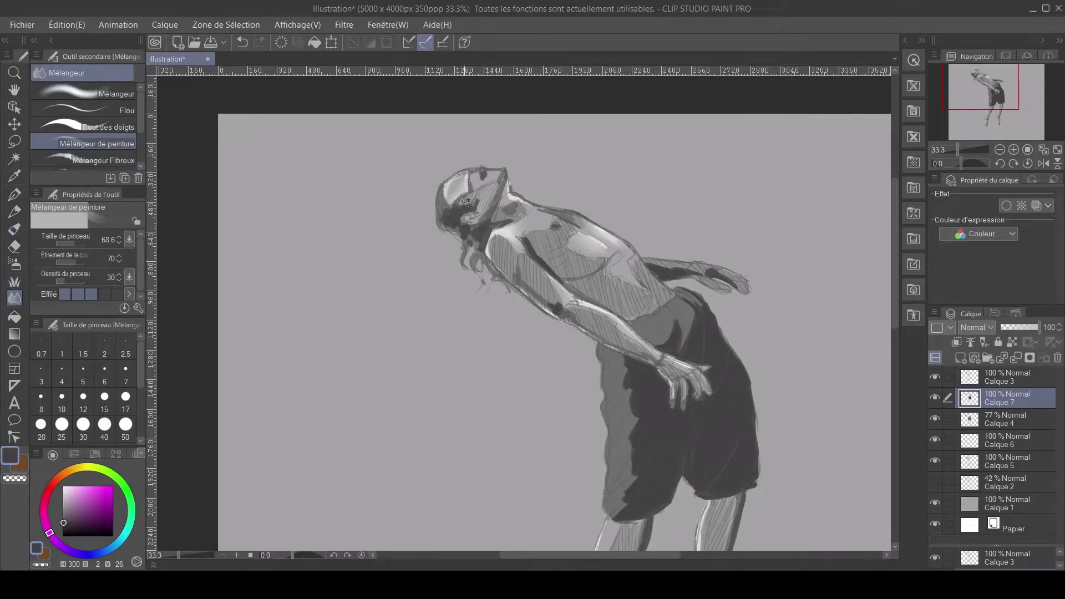
mouse_move(537, 257)
left_mouse_down()
mouse_move(516, 230)
mouse_move(539, 261)
left_mouse_up()
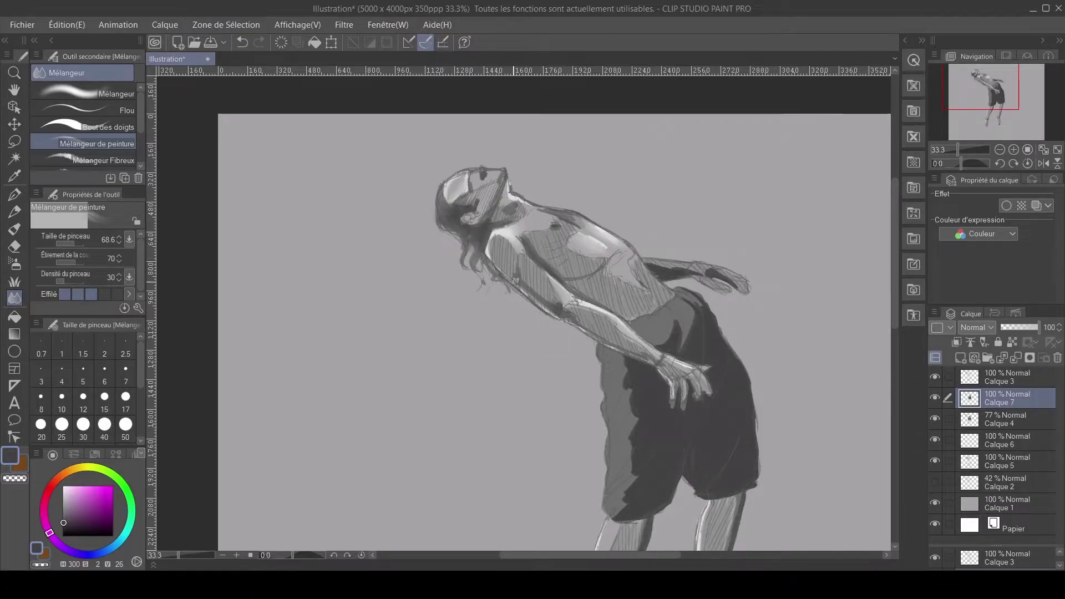
left_click_drag(634, 391, 571, 274)
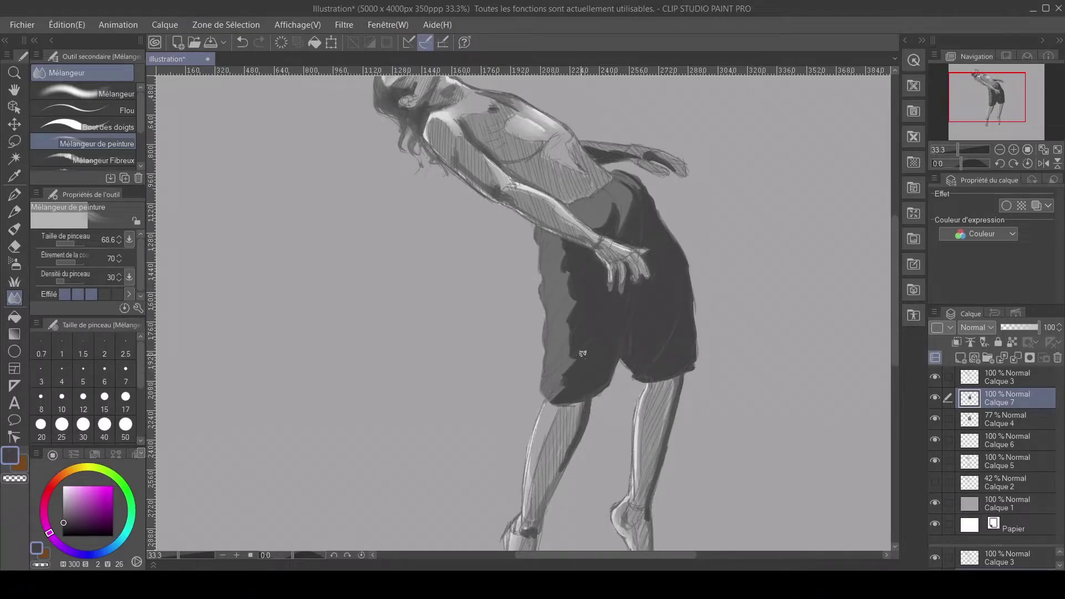
mouse_move(561, 328)
left_mouse_down()
mouse_move(590, 291)
mouse_move(558, 322)
mouse_move(558, 292)
left_mouse_up()
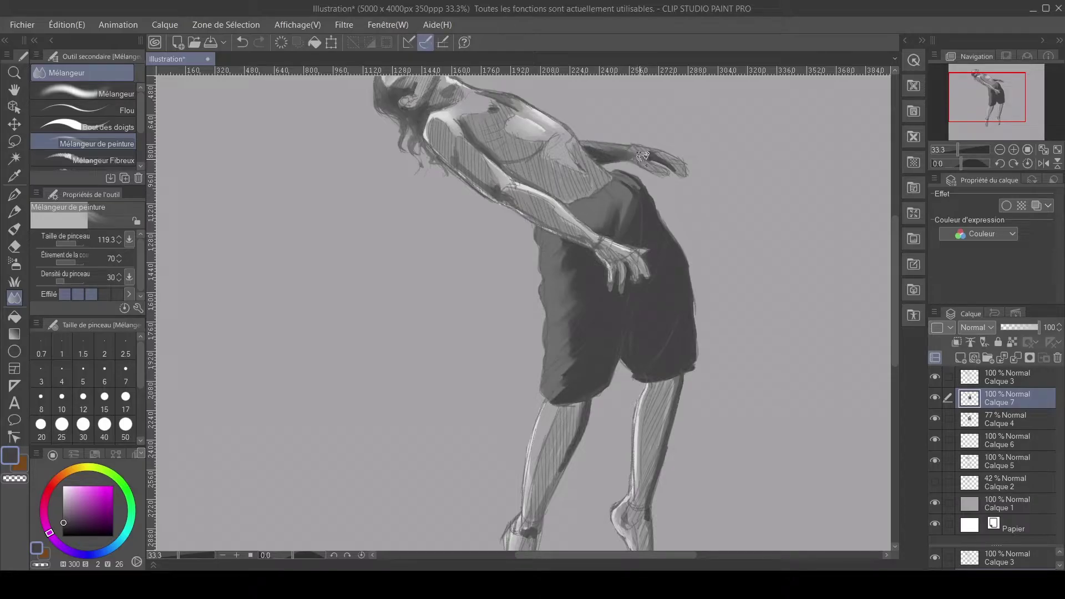
- Blend the dark shadows on the lower legs and feet and refine the shorts' shading with the paint blender at size 64.1
scroll(565, 339, "down", 4)
left_click_drag(565, 339, 567, 342, "ctrl+alt")
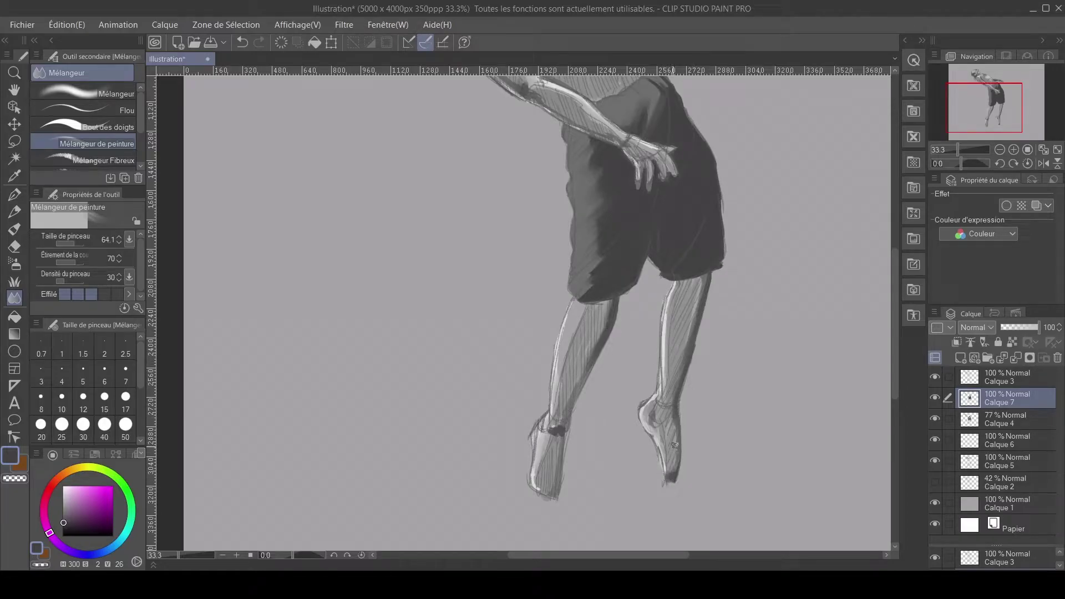
left_click_drag(557, 431, 555, 480)
scroll(549, 323, "up", 5)
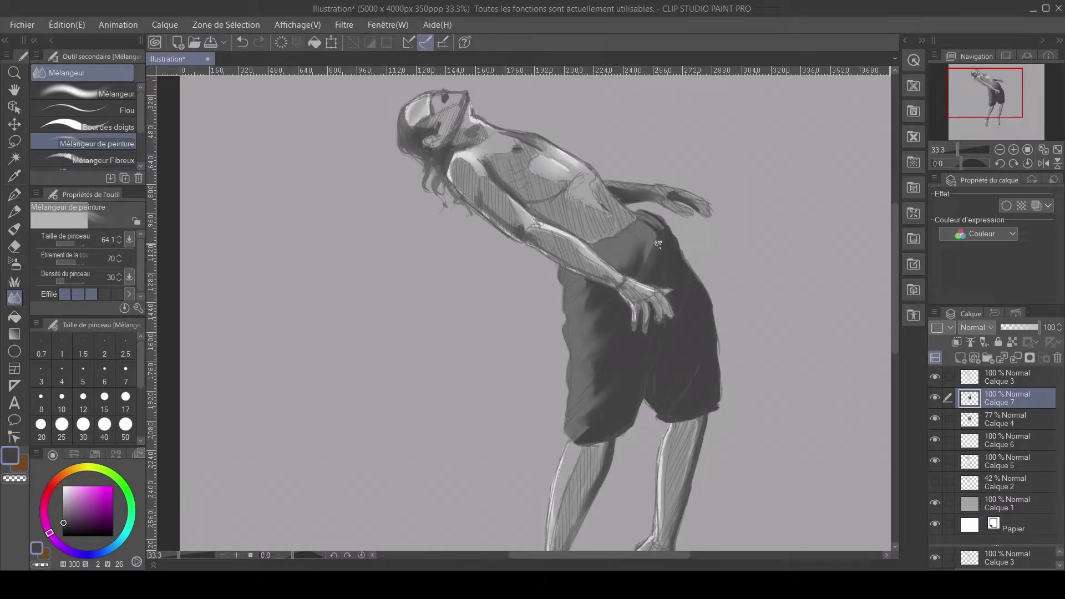
left_click_drag(558, 249, 559, 295)
left_click_drag(549, 360, 442, 243)
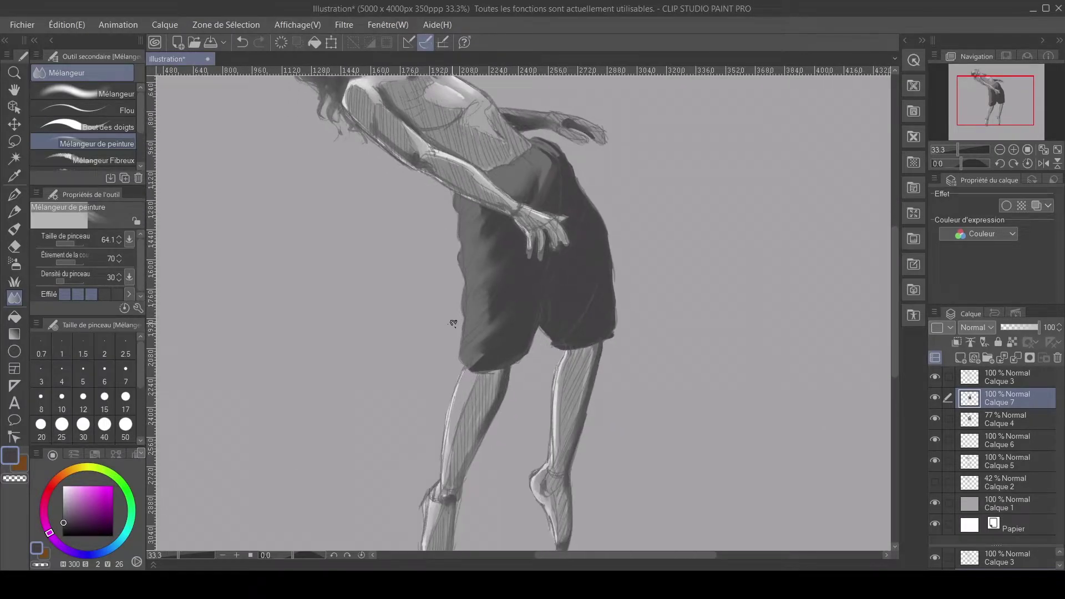
scroll(458, 330, "down", 4)
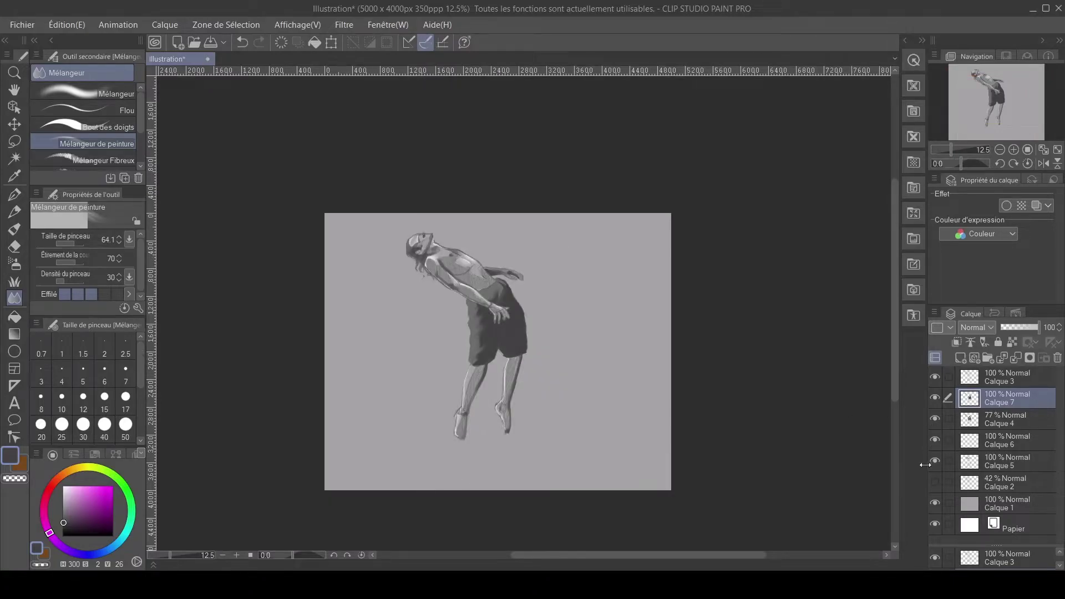
- Merge the figure layers Calque 3, 7, 4, 6 and 5 into one layer, leaving out Calque 2
left_click(990, 481, "shift")
left_click(992, 376, "ctrl")
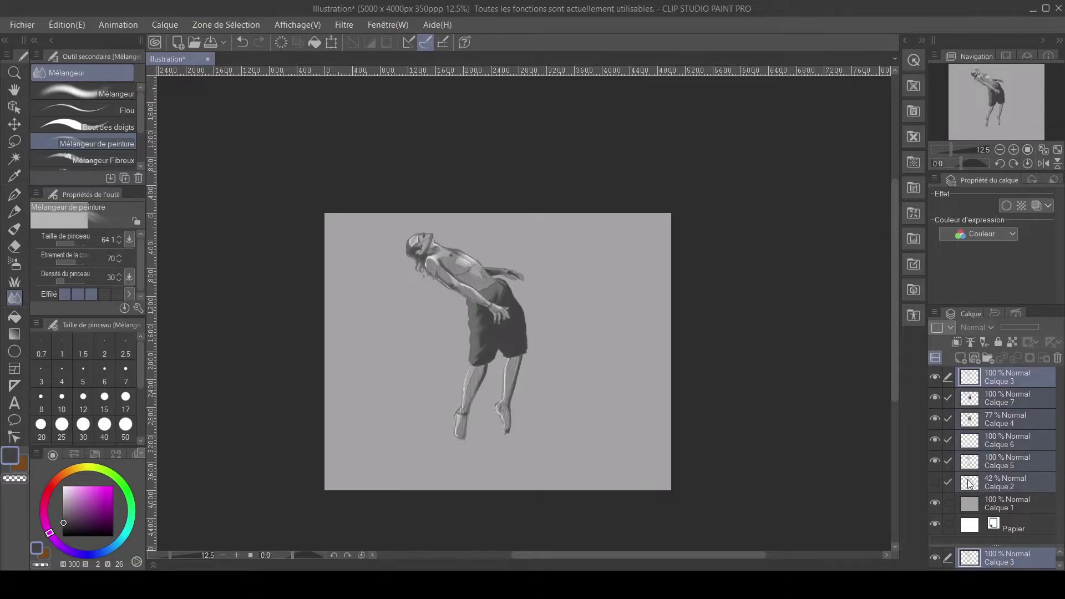
left_click(1021, 484, "ctrl")
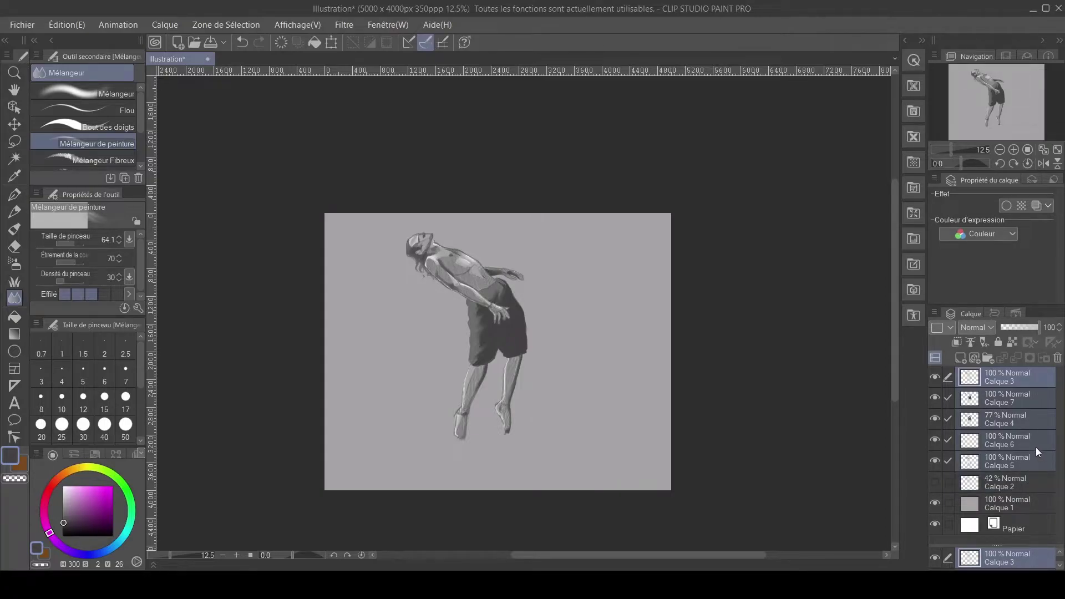
key("shift+alt+e")
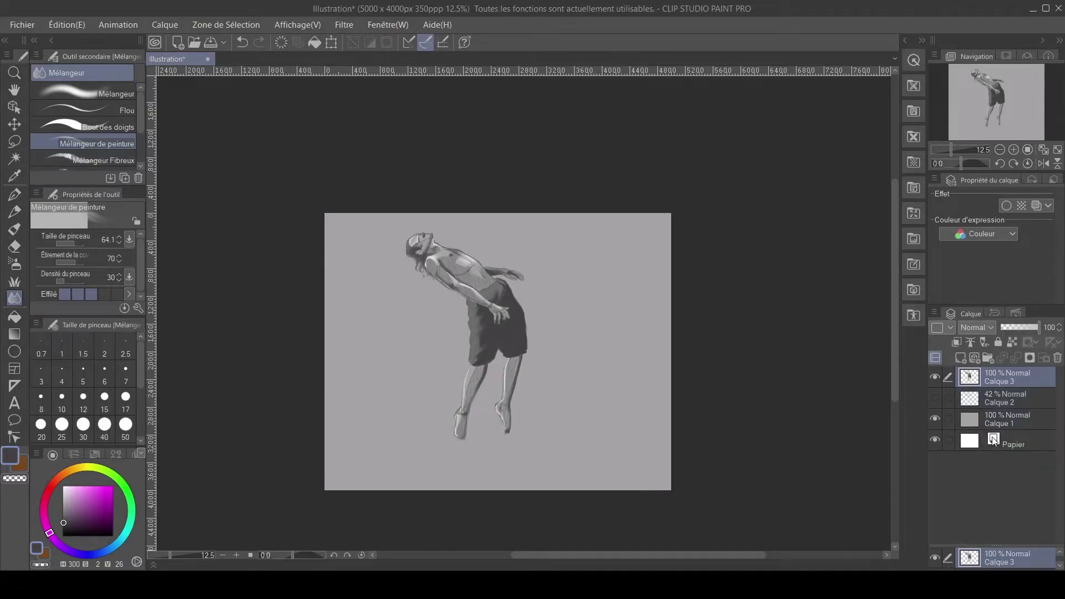
- Scale the finished figure on Calque 3 down to about half size and place it in the canvas's upper-left corner
key("ctrl+t")
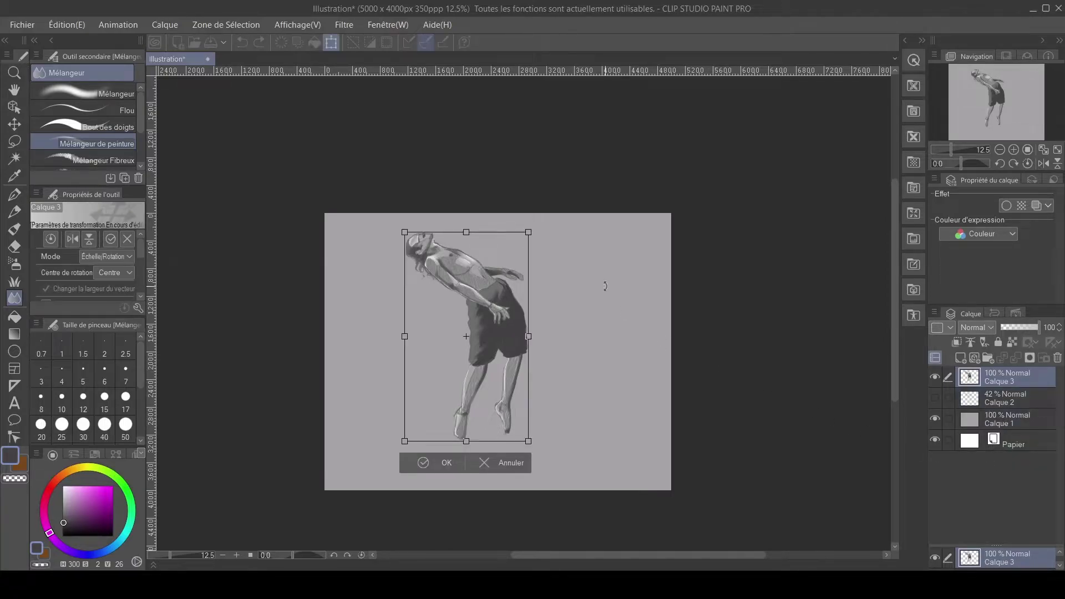
left_click_drag(529, 233, 387, 270)
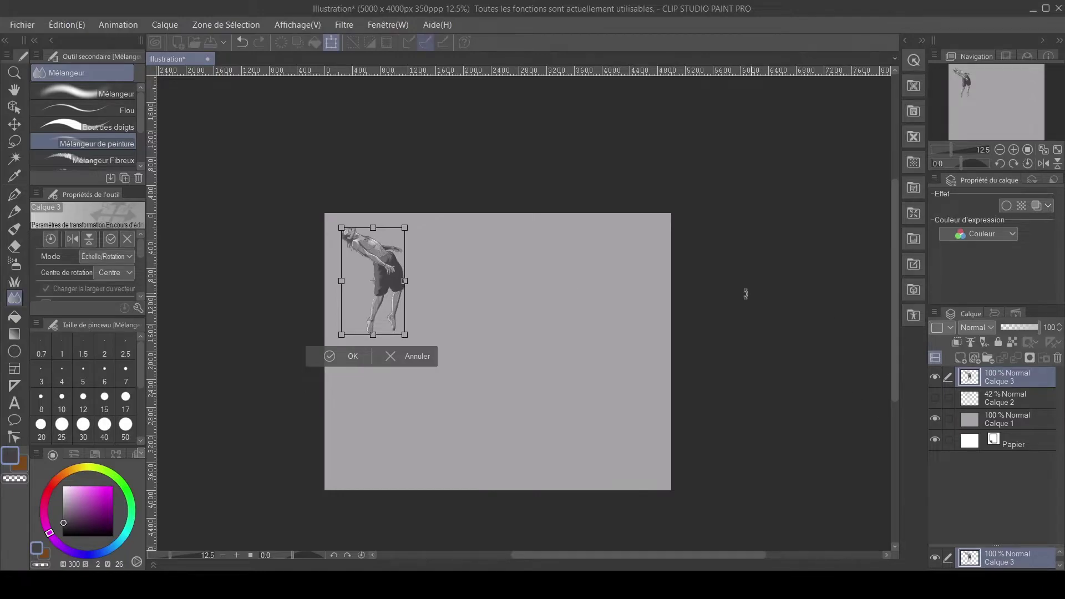
left_click(350, 357)
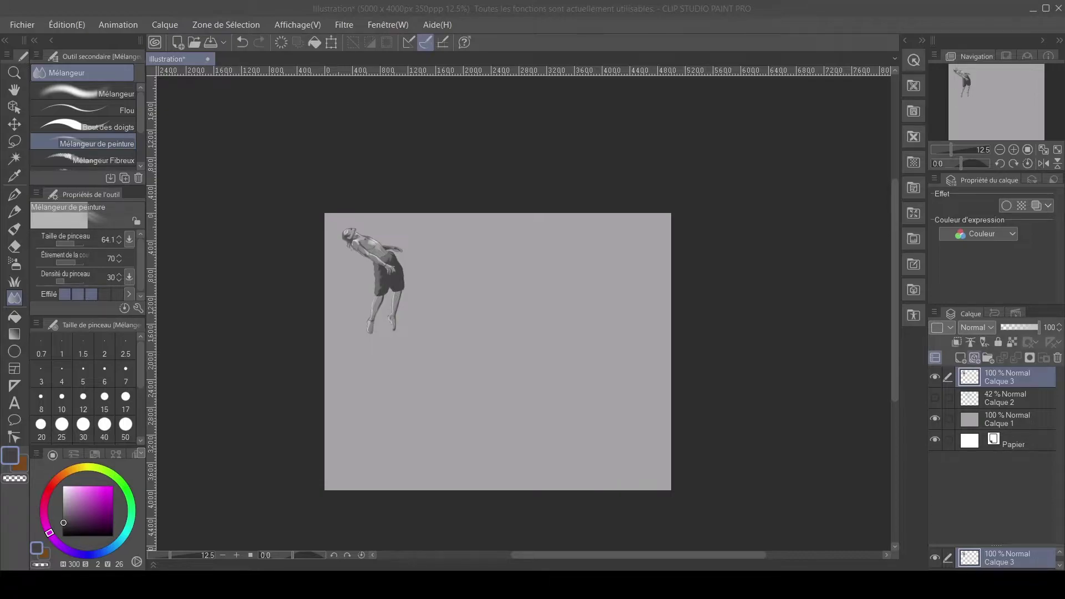
- Show Calque 2 and clear the old construction sketch from it
left_click(935, 398)
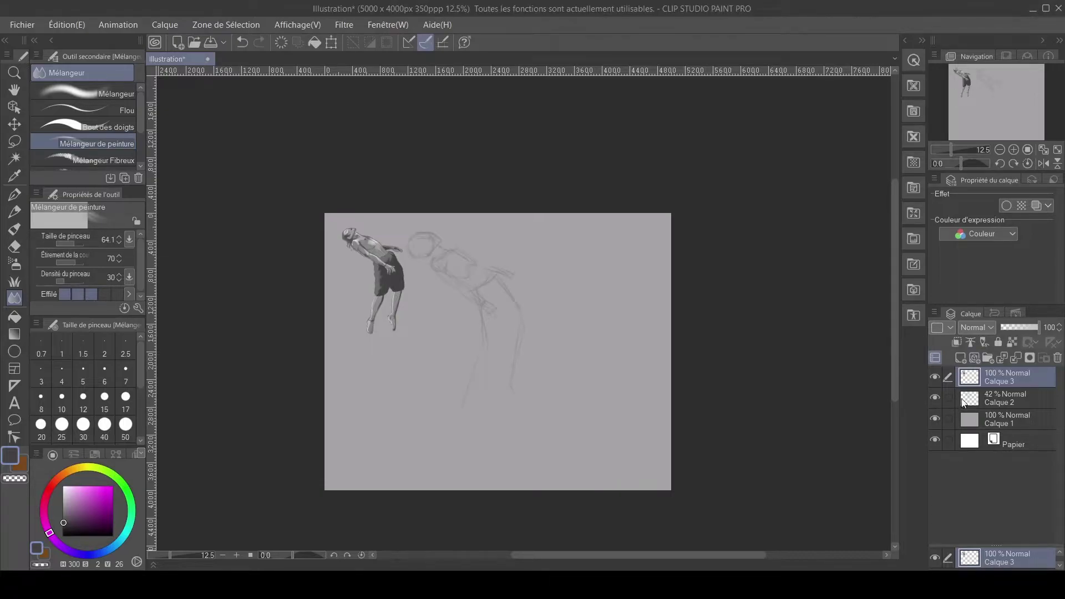
left_click(980, 394)
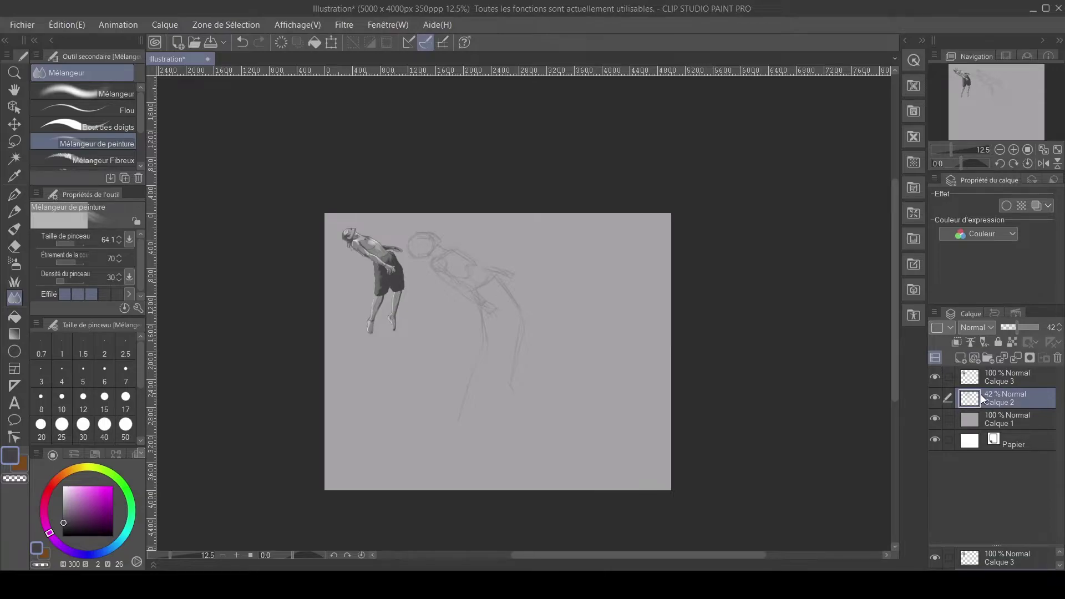
mouse_move(461, 337)
left_mouse_down()
mouse_move(481, 283)
mouse_move(444, 438)
mouse_move(522, 261)
mouse_move(509, 426)
mouse_move(441, 233)
mouse_move(474, 319)
mouse_move(454, 326)
left_mouse_up()
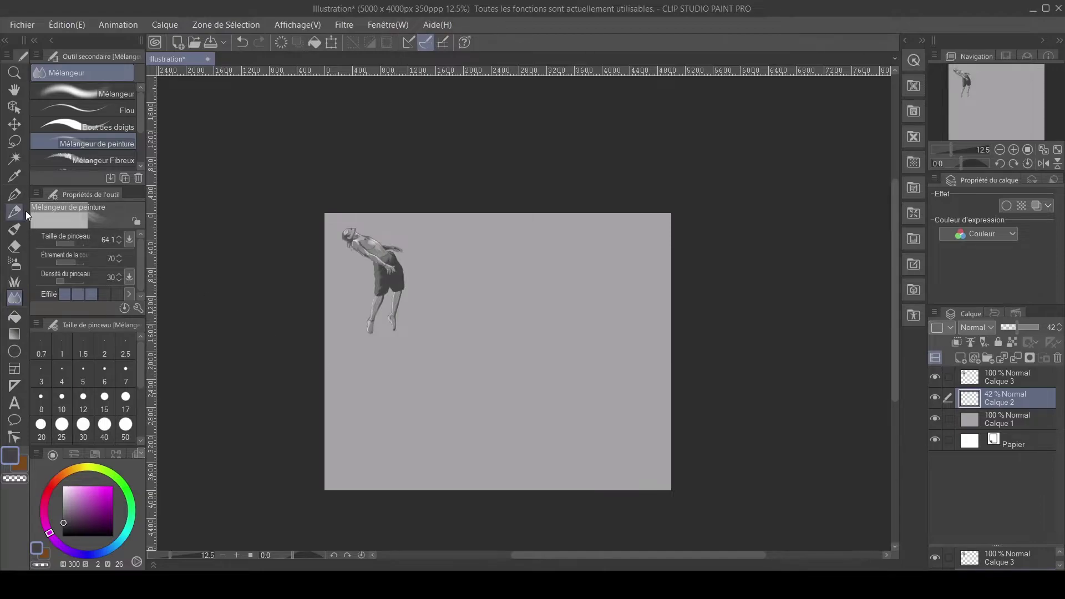
- Sketch a round head with a jaw line and ear mark on Calque 2, using the Crayon pencil in dark grey
left_click(15, 212)
left_click(62, 519)
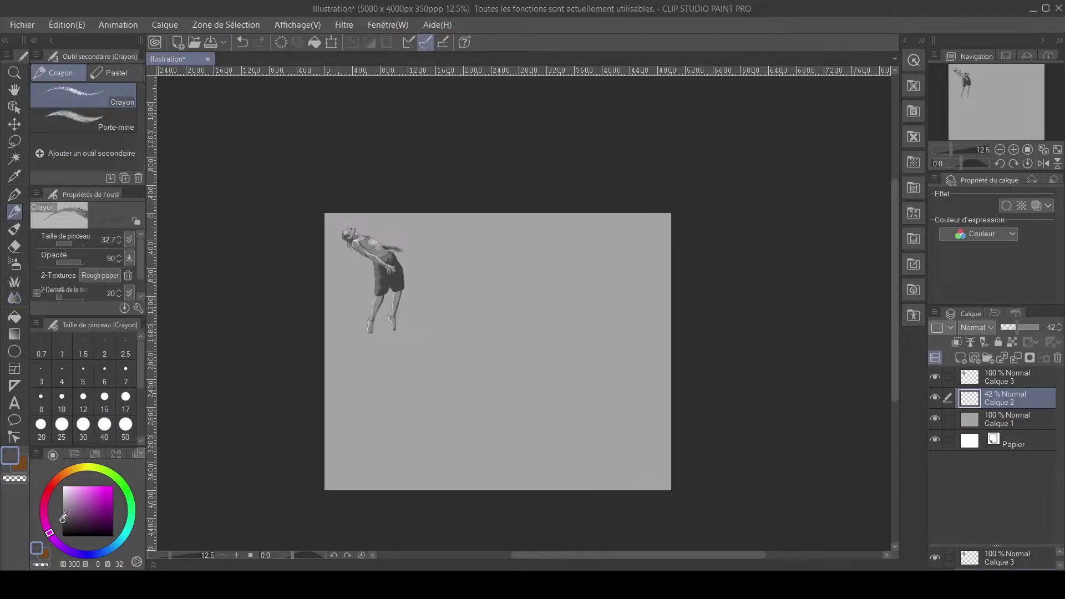
scroll(507, 398, "up", 2)
left_click_drag(576, 325, 554, 310)
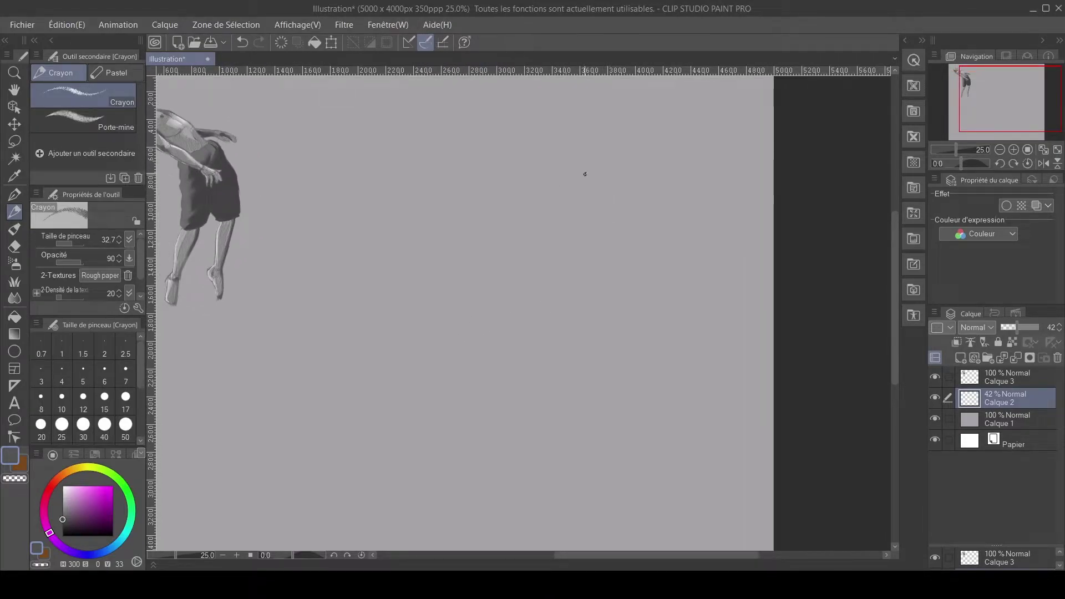
mouse_move(548, 201)
left_mouse_down()
mouse_move(556, 242)
mouse_move(621, 216)
mouse_move(606, 217)
left_mouse_up()
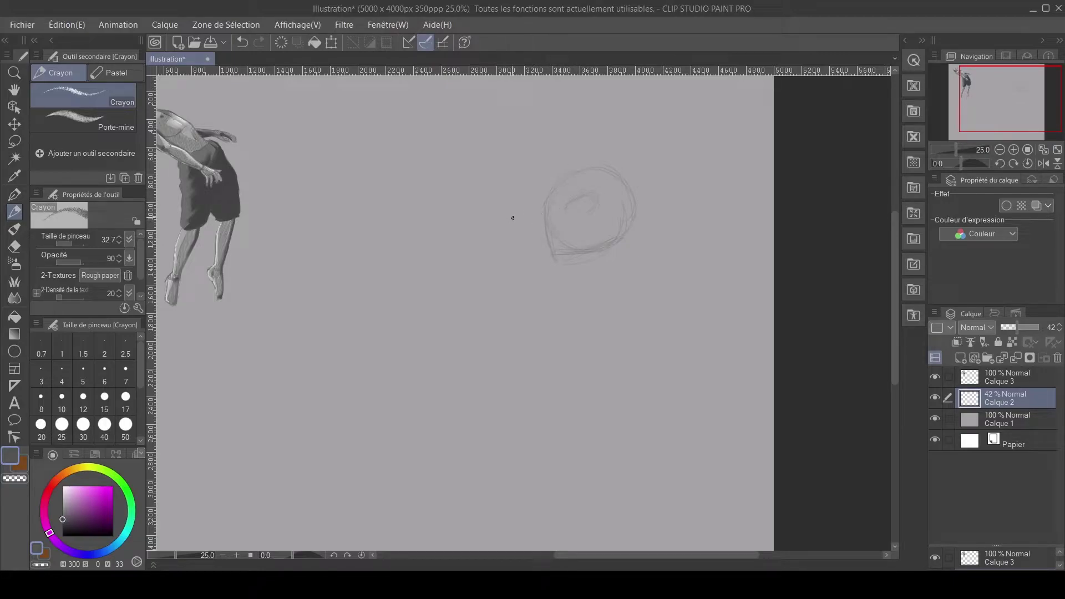
- Sketch the neck, a curved spine line and the ribcage block of a forward-bending figure extending from the head
left_click_drag(538, 227, 504, 221)
left_click_drag(461, 217, 380, 273)
left_click_drag(501, 281, 502, 286)
left_click_drag(445, 317, 511, 300)
left_click_drag(402, 206, 411, 300)
left_click_drag(428, 185, 498, 180)
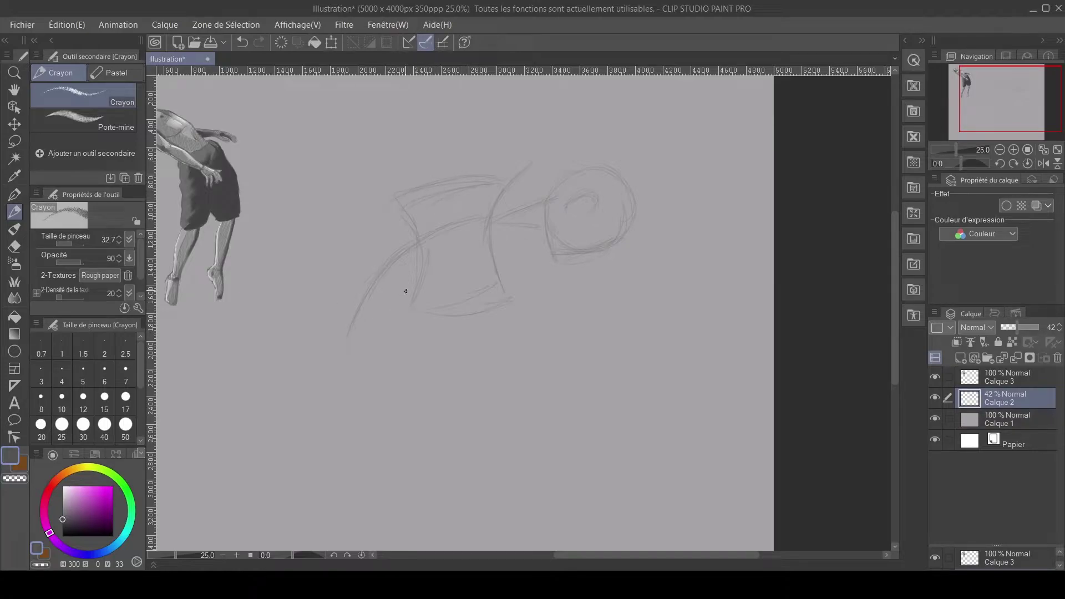
- Rough in the oval abdomen below the ribcage and the curved pelvis outline around its lower end
left_click_drag(358, 359, 408, 306)
left_click_drag(397, 335, 401, 371)
left_click_drag(334, 292, 298, 336)
mouse_move(325, 301)
left_mouse_down()
mouse_move(298, 326)
mouse_move(407, 391)
left_mouse_up()
mouse_move(428, 313)
left_mouse_down()
mouse_move(400, 345)
mouse_move(399, 322)
mouse_move(411, 369)
left_mouse_up()
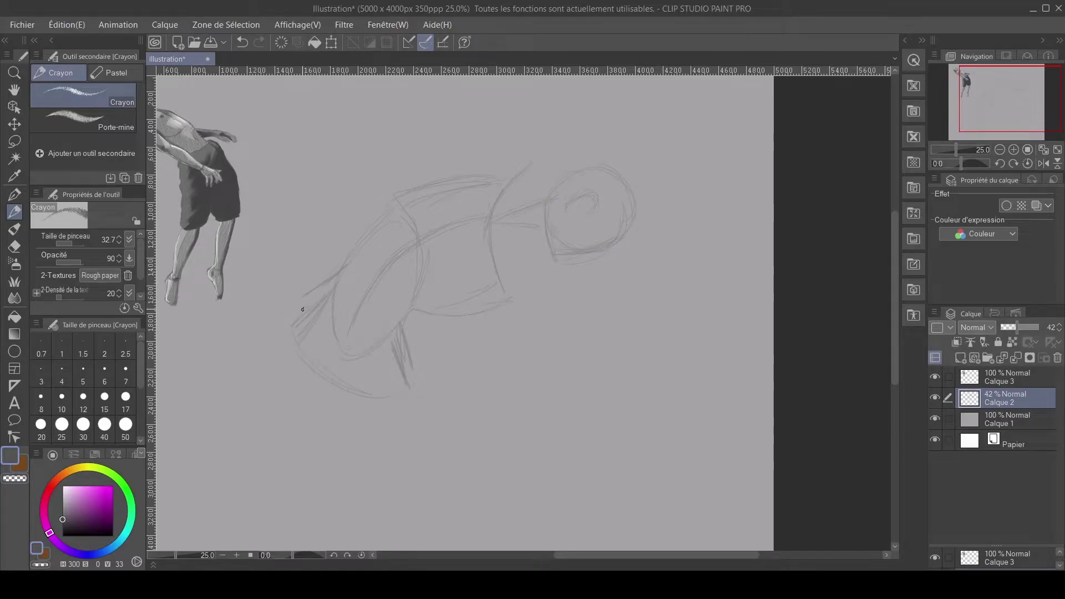
- Reinforce the back of the hips and the lower edge of the pelvis with additional sketch lines
left_click_drag(305, 297, 305, 340)
mouse_move(313, 330)
left_mouse_down()
mouse_move(283, 312)
mouse_move(284, 331)
left_mouse_up()
mouse_move(294, 395)
left_mouse_down()
mouse_move(292, 363)
mouse_move(294, 375)
mouse_move(312, 376)
left_mouse_up()
mouse_move(365, 416)
left_mouse_down()
mouse_move(406, 391)
mouse_move(342, 388)
left_mouse_up()
mouse_move(326, 309)
left_mouse_down()
mouse_move(328, 325)
mouse_move(395, 356)
left_mouse_up()
- Darken the back of the hip and sketch the thigh from the pelvis down to the knee
scroll(360, 398, "down", 2)
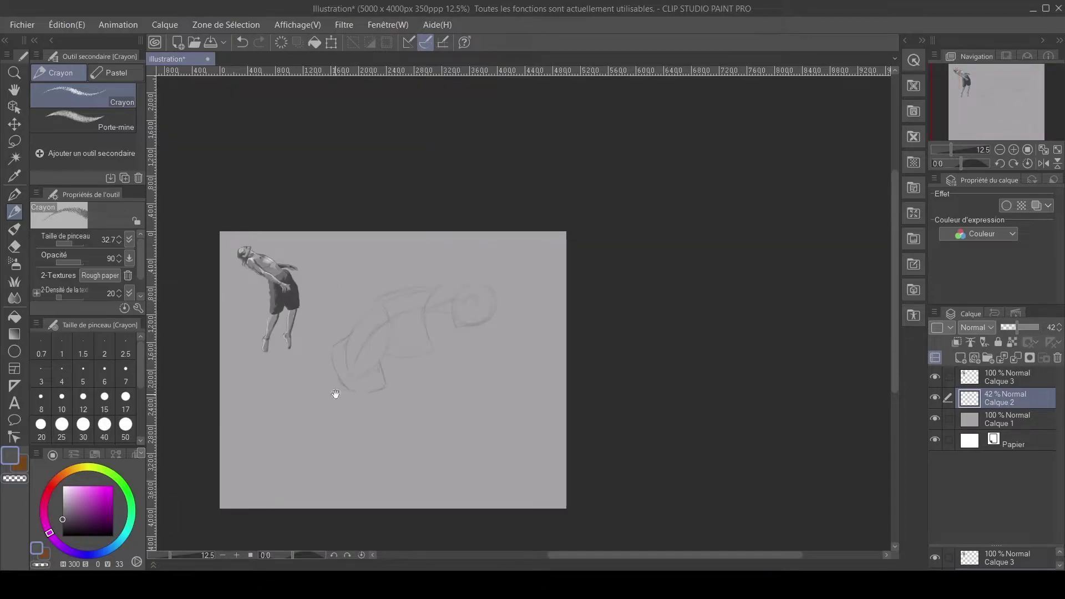
left_click_drag(335, 392, 378, 316)
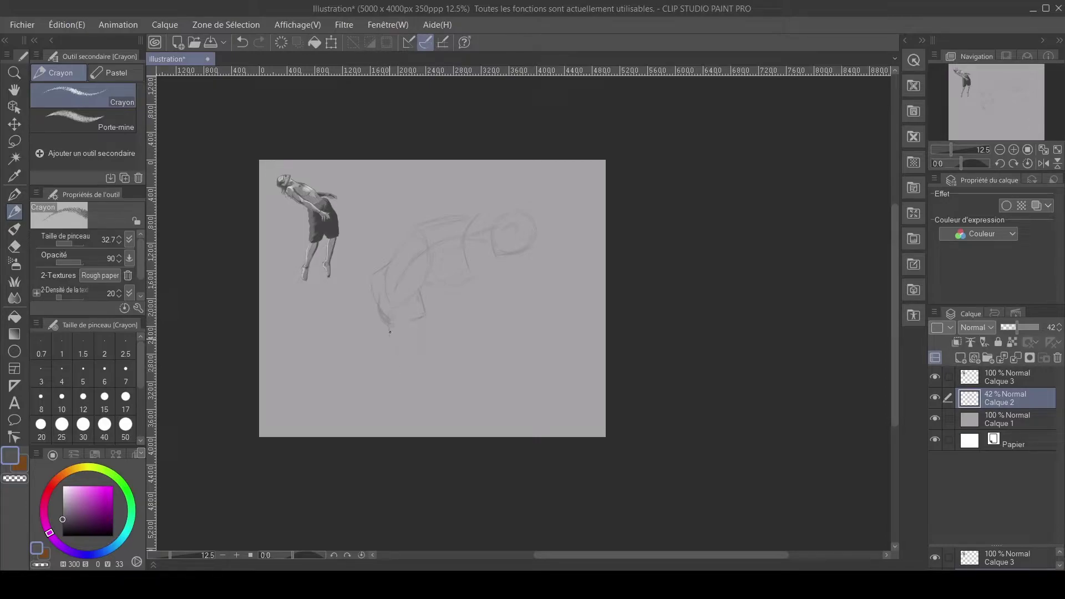
mouse_move(393, 363)
left_mouse_down()
mouse_move(422, 343)
mouse_move(419, 318)
left_mouse_up()
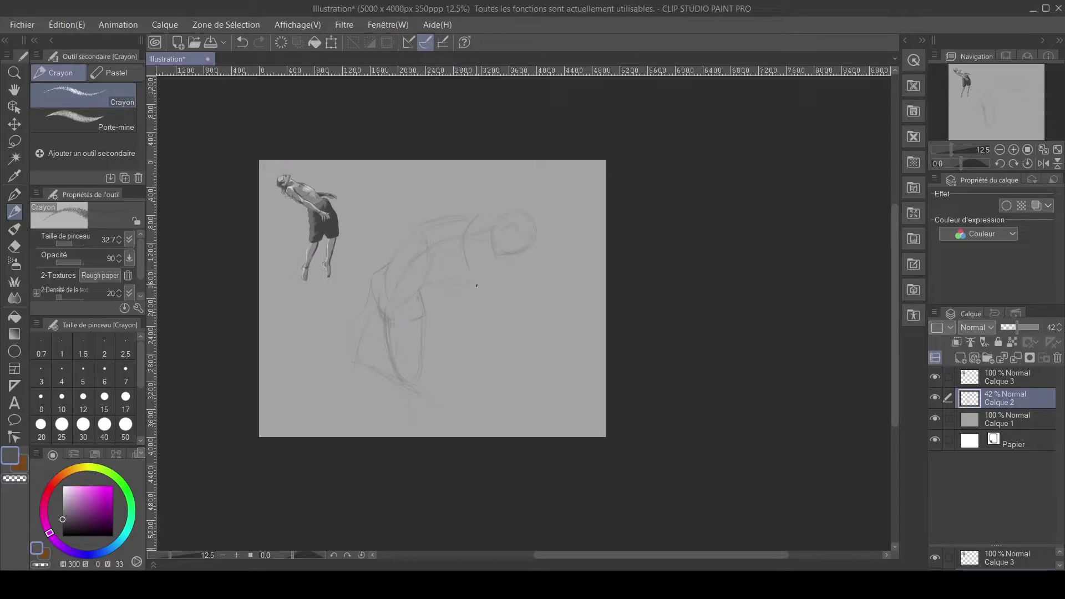
- Scale the forward-bending figure's sketch down and move it near the centre of the canvas, leaving room below for the legs
key("ctrl+shift+t")
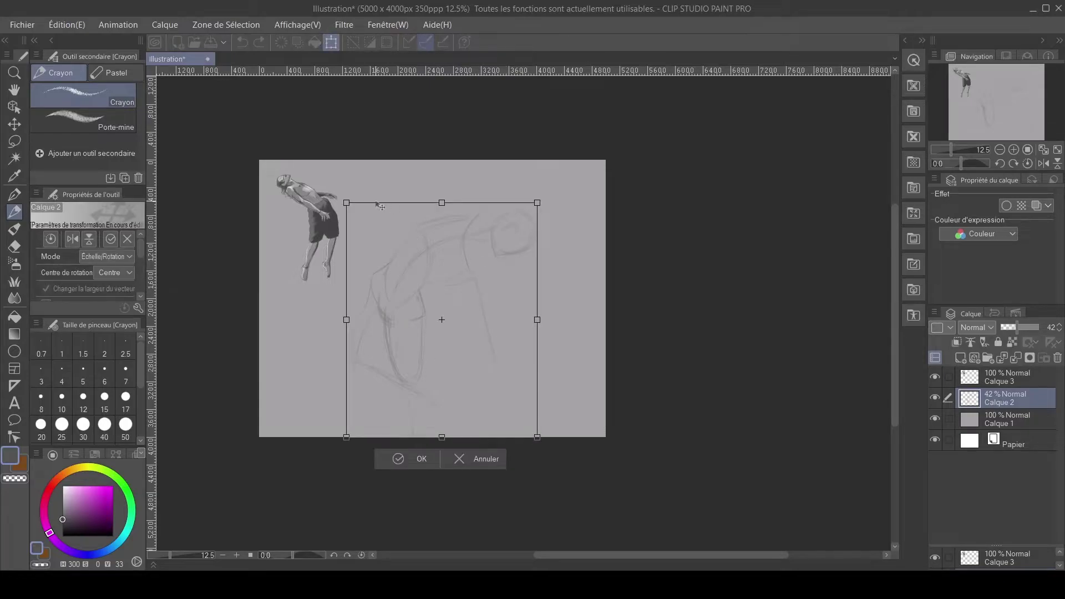
left_click_drag(342, 196, 399, 281)
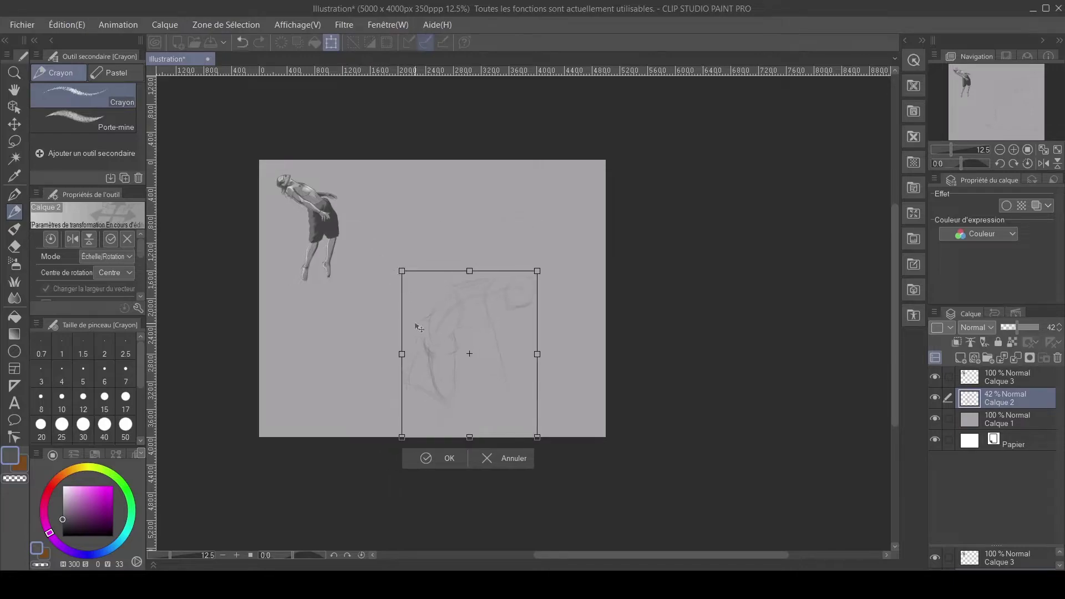
left_click_drag(419, 327, 414, 277)
left_click_drag(397, 221, 416, 244)
left_click_drag(443, 291, 433, 280)
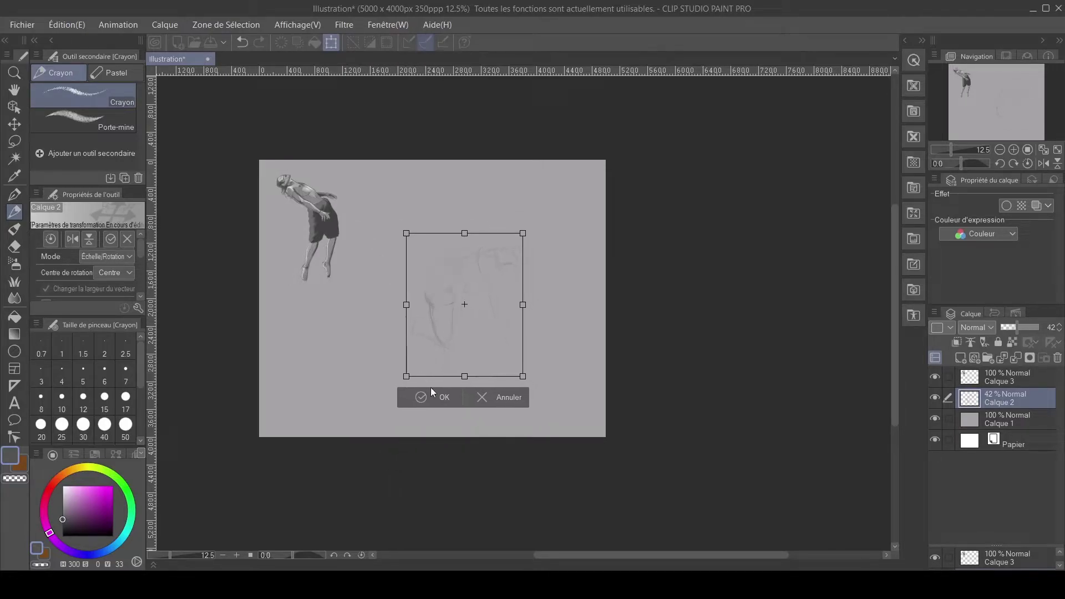
key("Return")
- Sketch the curved hemline across the top of the thigh
scroll(408, 342, "up", 2)
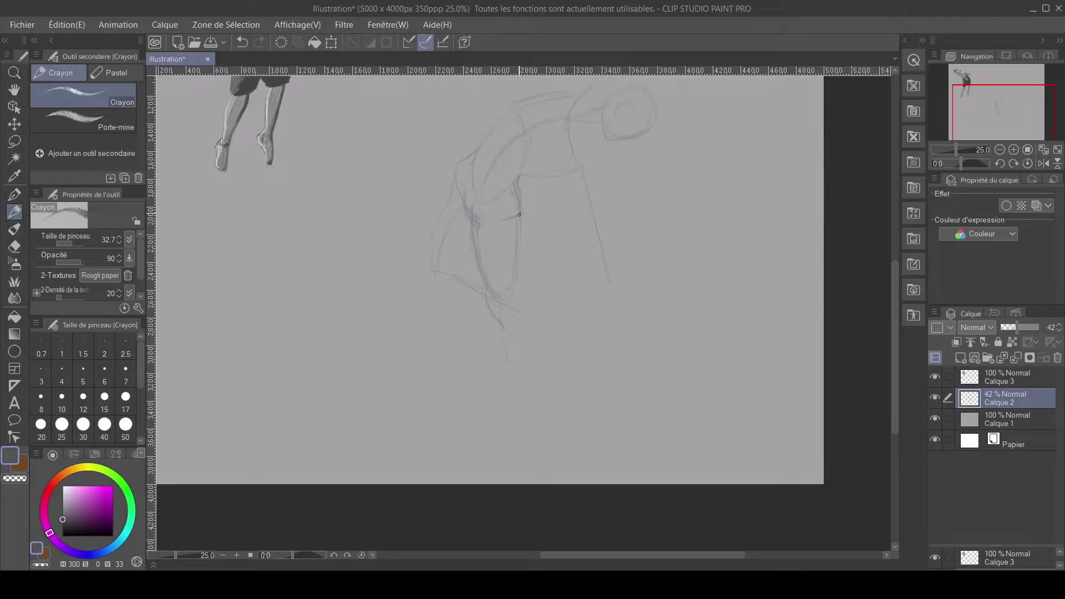
left_click_drag(478, 222, 503, 220)
left_click(109, 131)
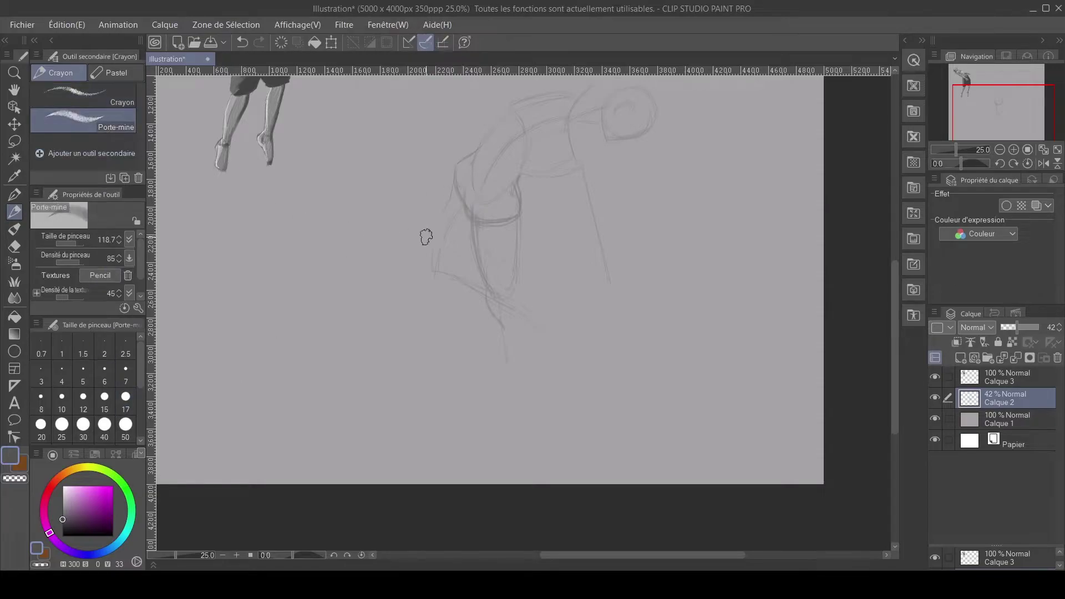
key("bracketleft")
key("bracketleft")
left_click(102, 88)
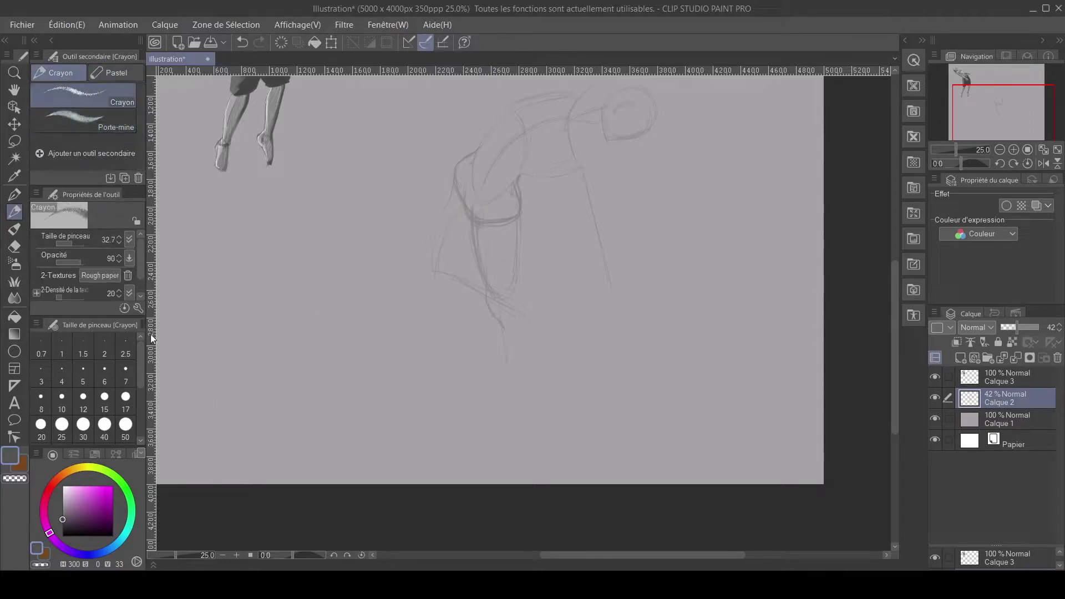
- Darken the drawing colour to a brightness (V) of 20 and raise the opacity of layer Calque 2 to 100%
left_click_drag(63, 519, 65, 524)
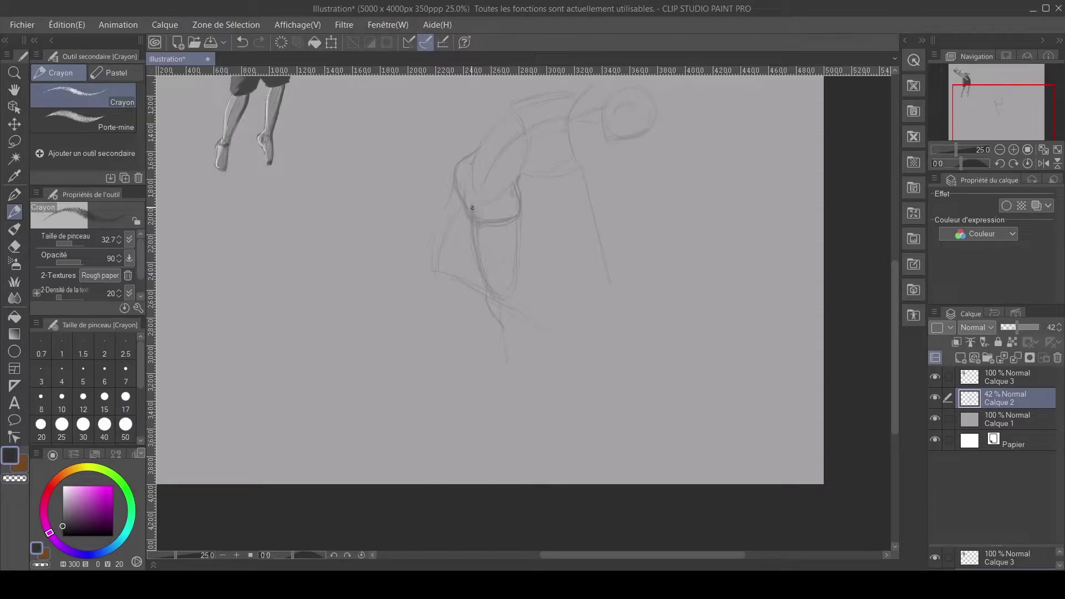
left_click_drag(466, 206, 473, 229)
left_click_drag(1023, 328, 1050, 334)
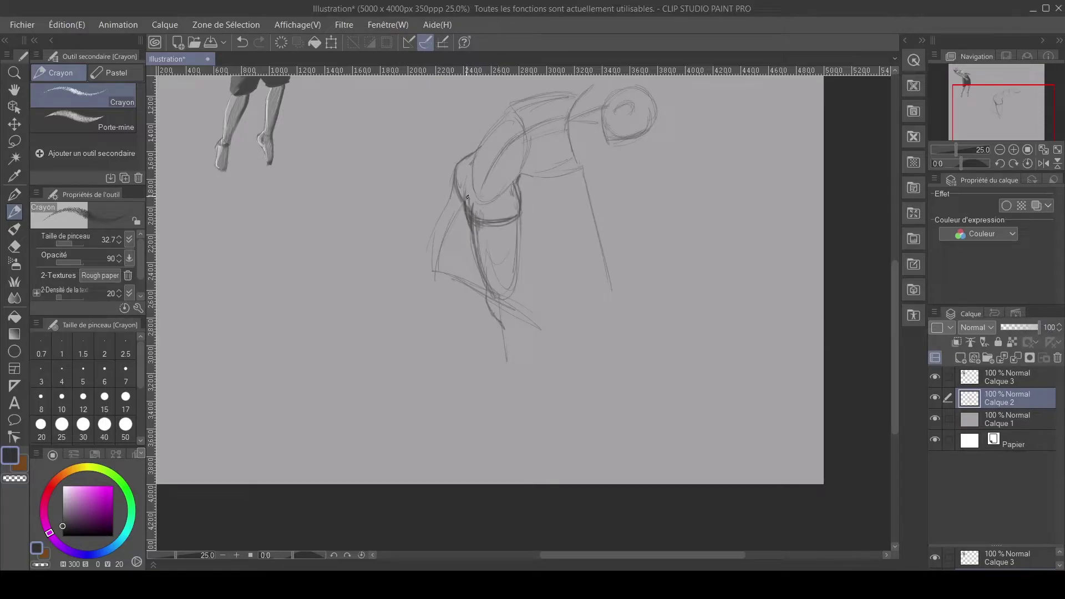
- Darken the front and back contours of the thigh and round off the knee at its lower end
left_click_drag(472, 223, 478, 251)
mouse_move(518, 209)
left_mouse_down()
mouse_move(517, 316)
mouse_move(514, 292)
mouse_move(499, 318)
mouse_move(509, 319)
mouse_move(484, 301)
mouse_move(485, 289)
mouse_move(517, 327)
left_mouse_up()
left_click_drag(486, 293, 511, 312)
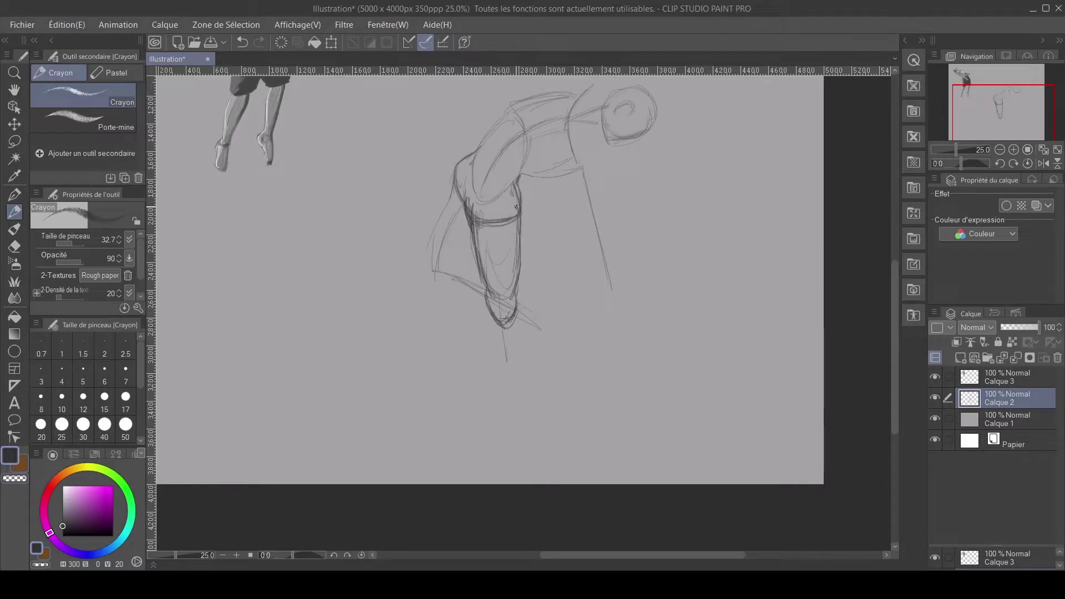
left_click_drag(518, 211, 524, 288)
mouse_move(526, 245)
left_mouse_down()
mouse_move(505, 308)
mouse_move(518, 306)
mouse_move(521, 348)
left_mouse_up()
- Sketch the shin and calf contours of the leg from the knee down toward the ankle
left_click_drag(525, 402, 526, 451)
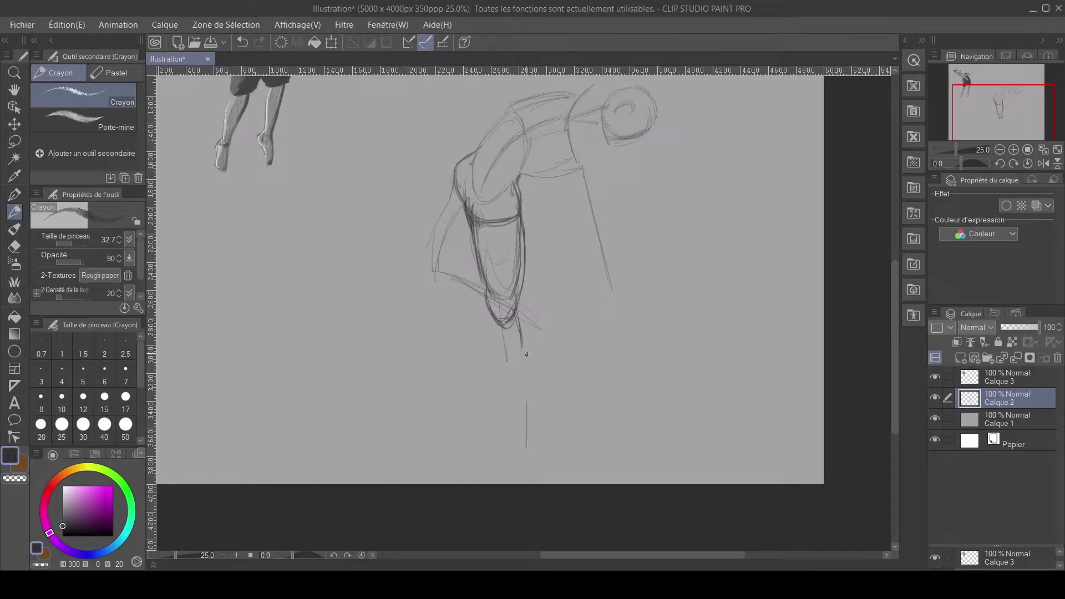
left_click_drag(521, 326, 525, 425)
left_click_drag(526, 357, 531, 453)
mouse_move(477, 240)
left_mouse_down()
mouse_move(480, 302)
mouse_move(495, 335)
mouse_move(488, 315)
mouse_move(474, 359)
mouse_move(497, 436)
left_mouse_up()
mouse_move(481, 372)
left_mouse_down()
mouse_move(486, 327)
mouse_move(478, 360)
mouse_move(502, 440)
left_mouse_up()
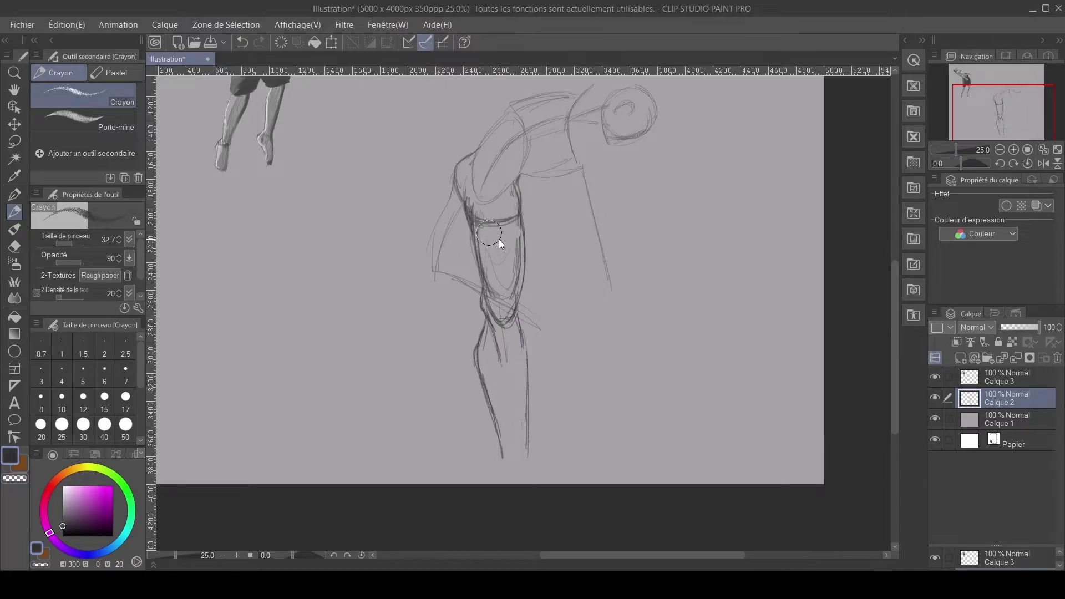
- Replace the lower leg with axis lines for a straight standing leg and a second leg bent back at the knee
mouse_move(502, 463)
left_mouse_down()
mouse_move(477, 354)
mouse_move(494, 320)
mouse_move(486, 307)
mouse_move(517, 317)
mouse_move(475, 284)
left_mouse_up()
left_click_drag(506, 209, 502, 421)
left_click_drag(504, 333, 495, 442)
mouse_move(454, 208)
left_mouse_down()
mouse_move(420, 285)
mouse_move(524, 345)
left_mouse_up()
left_click_drag(465, 283, 491, 411)
left_click_drag(505, 326, 549, 261)
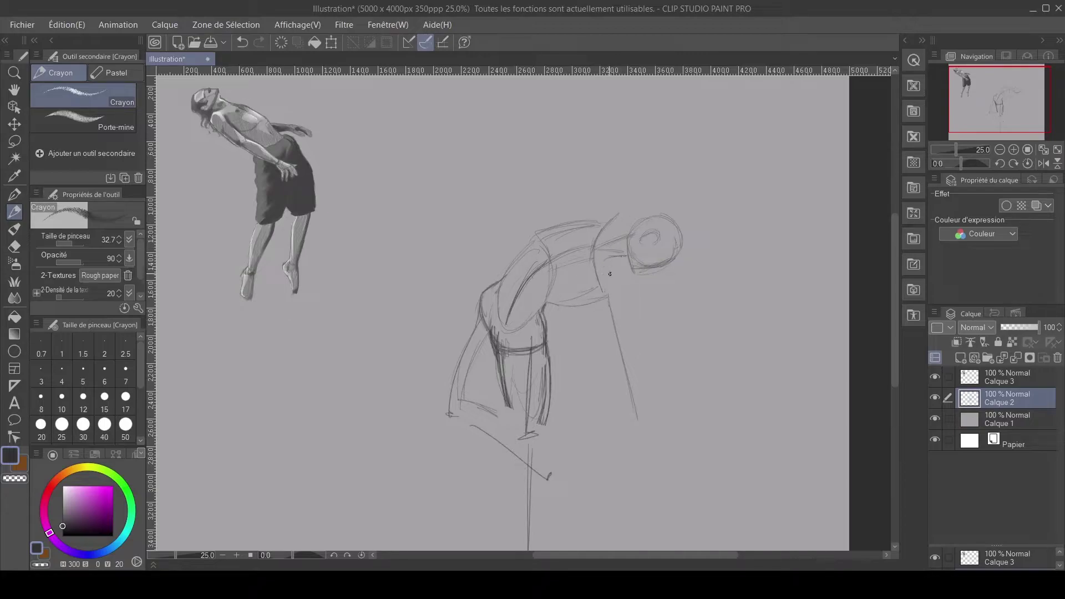
- Sketch the near and far shoulders at the front of the ribcage and reinforce the chest's lower edge
mouse_move(590, 288)
left_mouse_down()
mouse_move(600, 318)
mouse_move(621, 313)
left_mouse_up()
left_click_drag(628, 292, 628, 302)
mouse_move(611, 264)
left_mouse_down()
mouse_move(617, 311)
mouse_move(584, 302)
mouse_move(609, 309)
mouse_move(579, 273)
mouse_move(588, 298)
mouse_move(612, 311)
mouse_move(576, 293)
mouse_move(618, 319)
left_mouse_up()
mouse_move(581, 289)
left_mouse_down()
mouse_move(616, 314)
mouse_move(625, 292)
mouse_move(580, 311)
left_mouse_up()
mouse_move(625, 204)
left_mouse_down()
mouse_move(614, 232)
mouse_move(626, 200)
mouse_move(590, 215)
mouse_move(625, 212)
mouse_move(536, 238)
mouse_move(563, 260)
mouse_move(540, 268)
mouse_move(553, 257)
mouse_move(548, 271)
mouse_move(540, 259)
mouse_move(552, 261)
mouse_move(545, 279)
mouse_move(548, 261)
mouse_move(504, 316)
mouse_move(548, 311)
left_mouse_up()
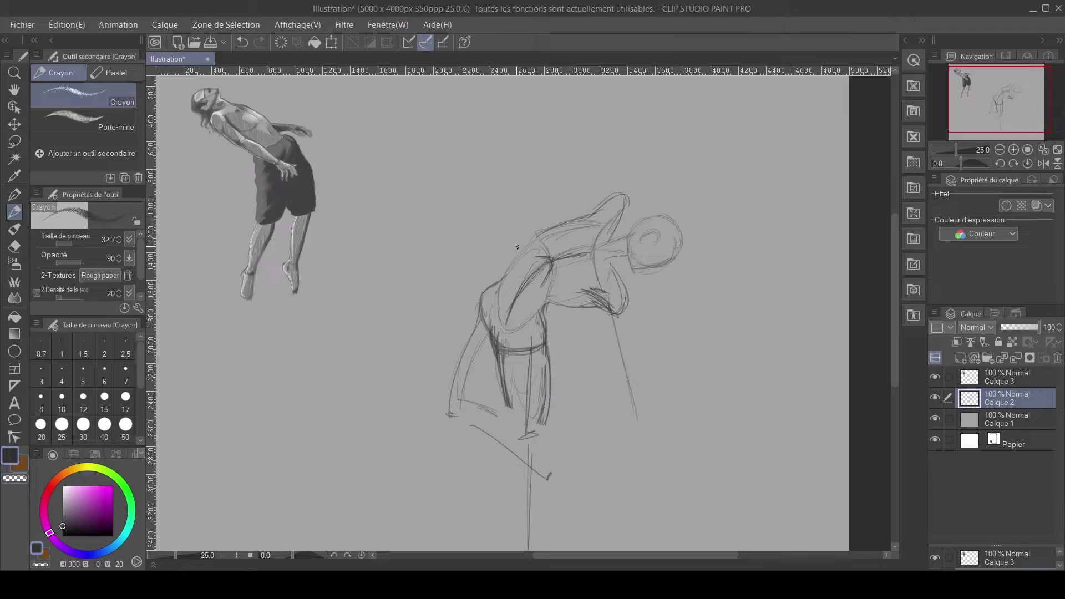
- Strengthen the curved back contour and outline the bent leg's thigh from the hip to a rounded knee
mouse_move(588, 213)
left_mouse_down()
mouse_move(541, 229)
mouse_move(560, 221)
mouse_move(498, 277)
mouse_move(517, 252)
mouse_move(472, 308)
mouse_move(473, 335)
mouse_move(475, 275)
mouse_move(507, 233)
mouse_move(470, 330)
left_mouse_up()
left_click_drag(488, 262, 474, 345)
mouse_move(474, 301)
left_mouse_down()
mouse_move(482, 356)
mouse_move(474, 347)
mouse_move(508, 331)
mouse_move(478, 356)
left_mouse_up()
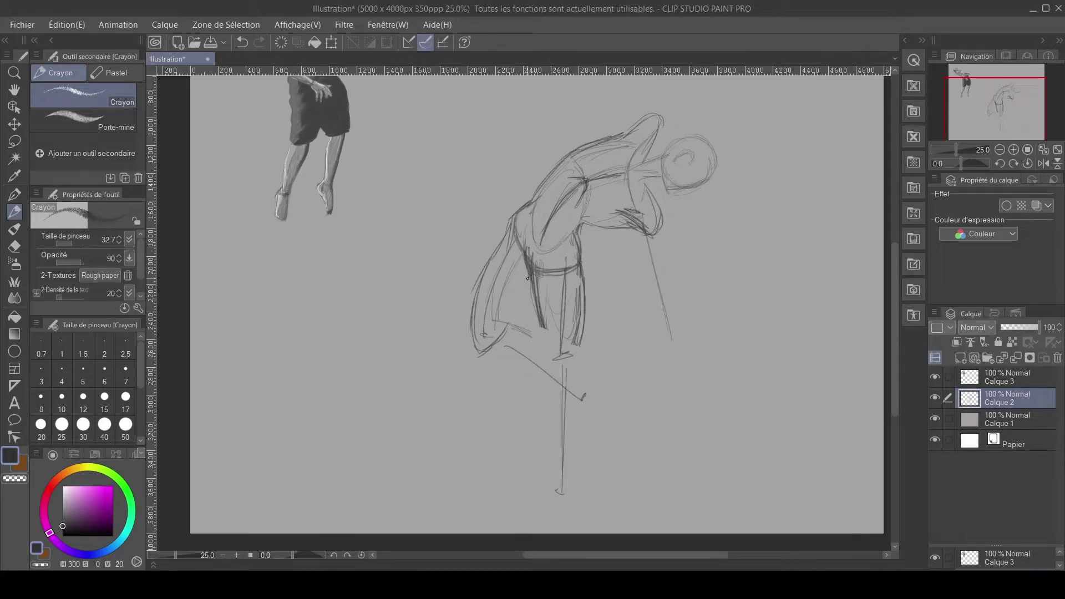
mouse_move(526, 289)
left_mouse_down()
mouse_move(504, 326)
mouse_move(543, 281)
mouse_move(486, 348)
mouse_move(500, 345)
left_mouse_up()
mouse_move(475, 337)
left_mouse_down()
mouse_move(484, 349)
mouse_move(474, 337)
left_mouse_up()
left_click_drag(481, 280, 473, 337)
mouse_move(549, 173)
left_mouse_down()
mouse_move(504, 235)
mouse_move(504, 221)
mouse_move(515, 214)
mouse_move(503, 245)
left_mouse_up()
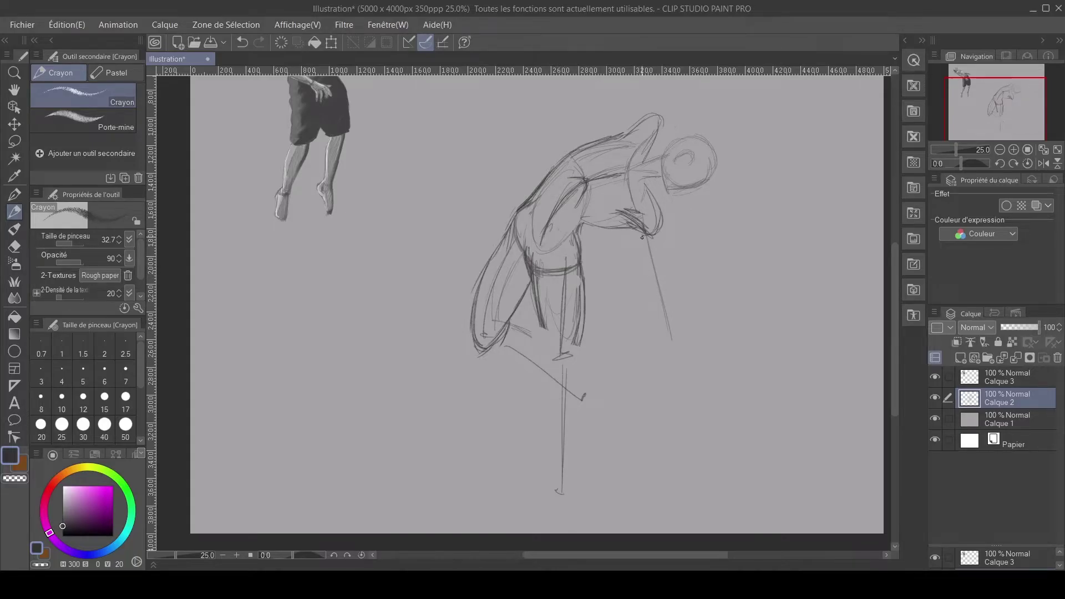
- Sketch the upper part of the hanging arm from the near shoulder down to the elbow
mouse_move(655, 235)
left_mouse_down()
mouse_move(668, 267)
mouse_move(662, 284)
left_mouse_up()
mouse_move(632, 223)
left_mouse_down()
mouse_move(653, 286)
mouse_move(655, 223)
mouse_move(657, 290)
left_mouse_up()
mouse_move(650, 196)
left_mouse_down()
mouse_move(654, 229)
mouse_move(624, 212)
mouse_move(657, 228)
left_mouse_up()
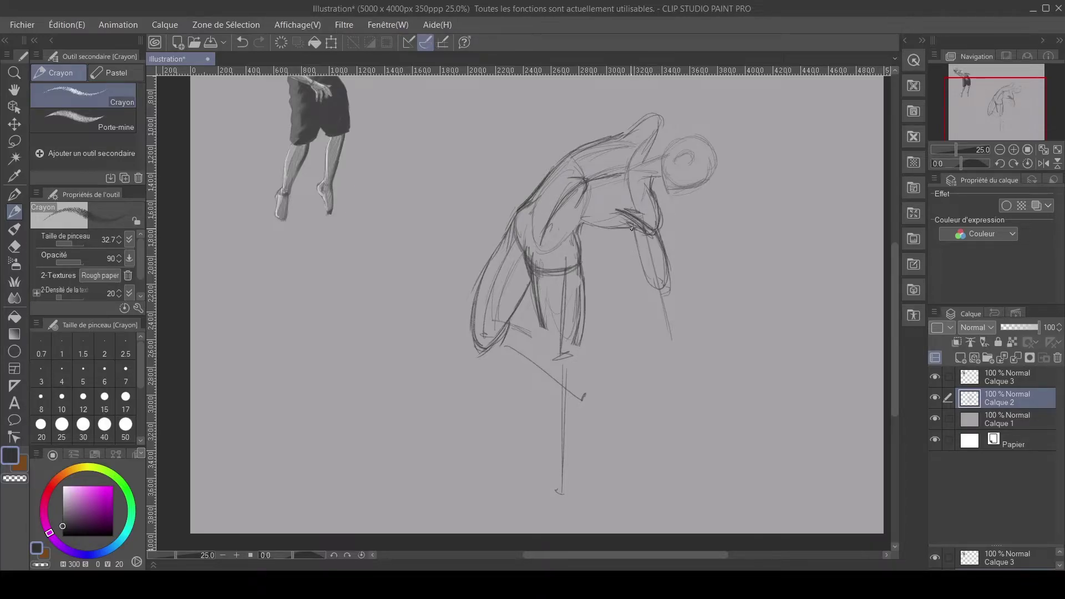
- Outline the hanging arm's forearm down to the wrist and add a simple wedge-shaped hand
mouse_move(634, 221)
left_mouse_down()
mouse_move(588, 232)
mouse_move(666, 289)
mouse_move(674, 333)
left_mouse_up()
left_click_drag(669, 273, 677, 342)
left_click_drag(643, 275, 670, 354)
mouse_move(676, 294)
left_mouse_down()
mouse_move(674, 380)
mouse_move(656, 368)
mouse_move(670, 392)
left_mouse_up()
mouse_move(665, 350)
left_mouse_down()
mouse_move(654, 375)
mouse_move(669, 390)
left_mouse_up()
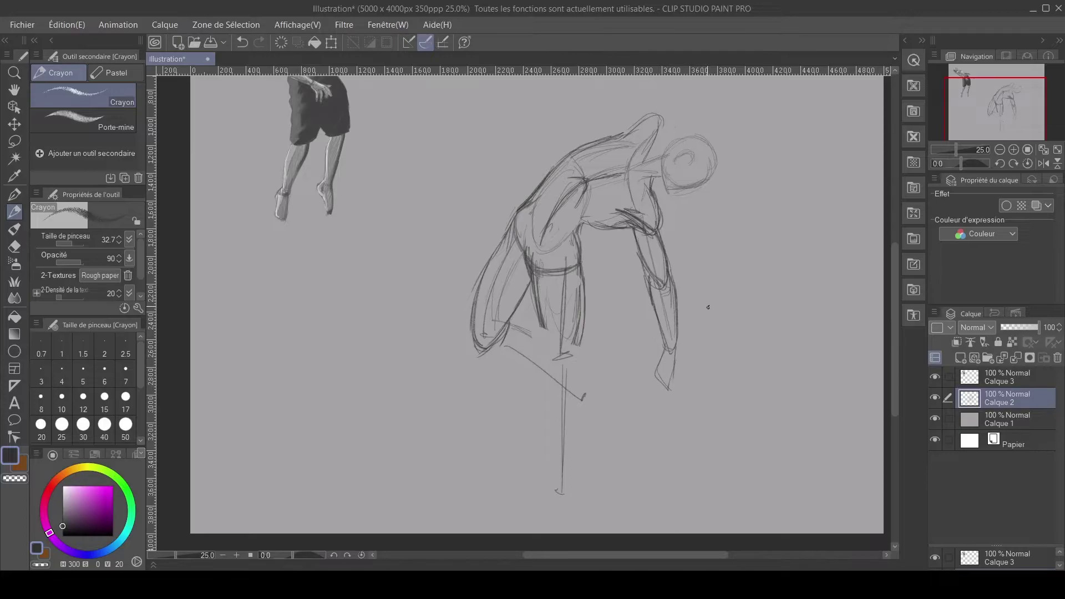
- Sketch the standing leg's knee, calf and shin around its axis line and add the foot pointing down on its toes
left_click_drag(546, 330, 542, 416)
left_click_drag(553, 358, 555, 441)
left_click_drag(580, 341, 568, 441)
left_click_drag(577, 390, 564, 478)
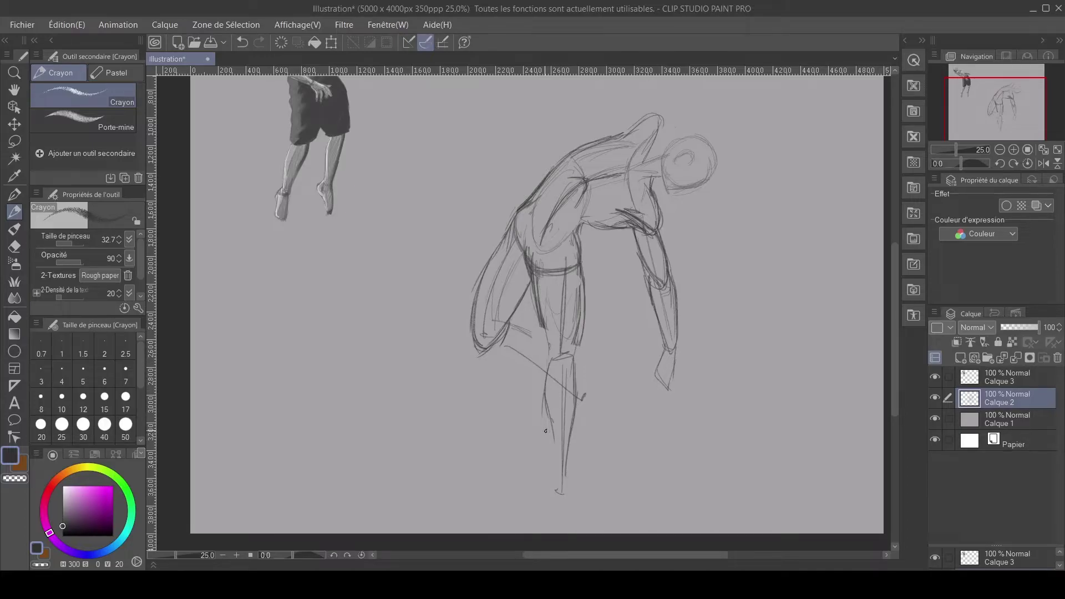
mouse_move(552, 431)
left_mouse_down()
mouse_move(556, 477)
mouse_move(552, 462)
left_mouse_up()
left_click_drag(544, 396, 552, 472)
mouse_move(553, 364)
left_mouse_down()
mouse_move(550, 502)
mouse_move(541, 500)
mouse_move(566, 506)
mouse_move(550, 519)
mouse_move(568, 526)
left_mouse_up()
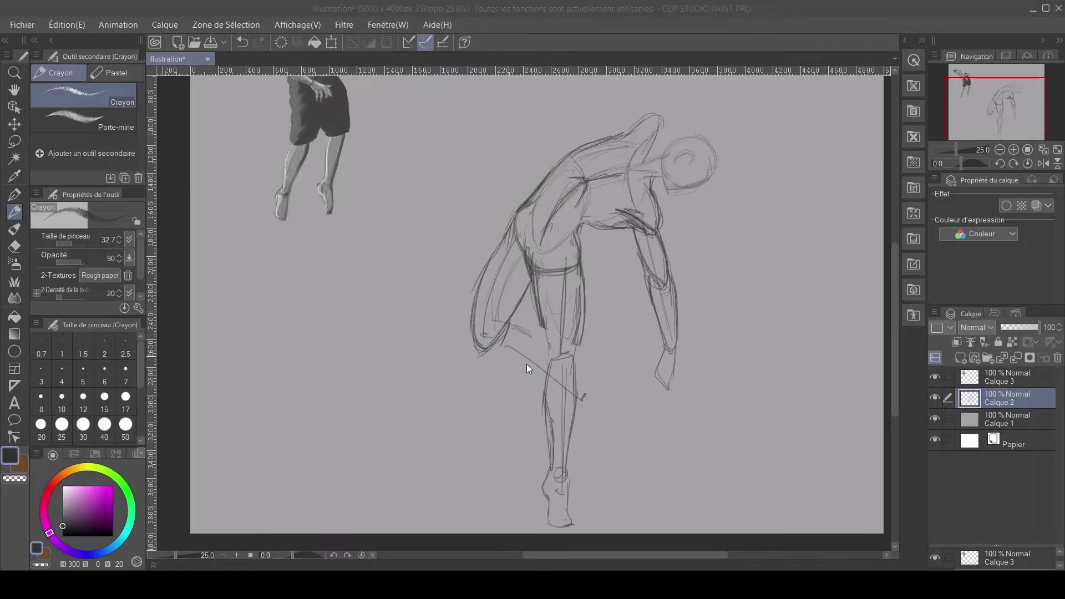
- Outline the bent leg's calf passing behind the standing knee and sketch its elongated foot
mouse_move(478, 356)
left_mouse_down()
mouse_move(517, 353)
mouse_move(546, 372)
left_mouse_up()
mouse_move(538, 329)
left_mouse_down()
mouse_move(511, 324)
mouse_move(551, 358)
mouse_move(606, 373)
left_mouse_up()
left_click_drag(576, 341, 602, 374)
mouse_move(604, 377)
left_mouse_down()
mouse_move(572, 366)
mouse_move(616, 360)
mouse_move(632, 382)
mouse_move(609, 366)
mouse_move(632, 398)
mouse_move(645, 398)
left_mouse_up()
mouse_move(620, 362)
left_mouse_down()
mouse_move(651, 399)
mouse_move(583, 372)
left_mouse_up()
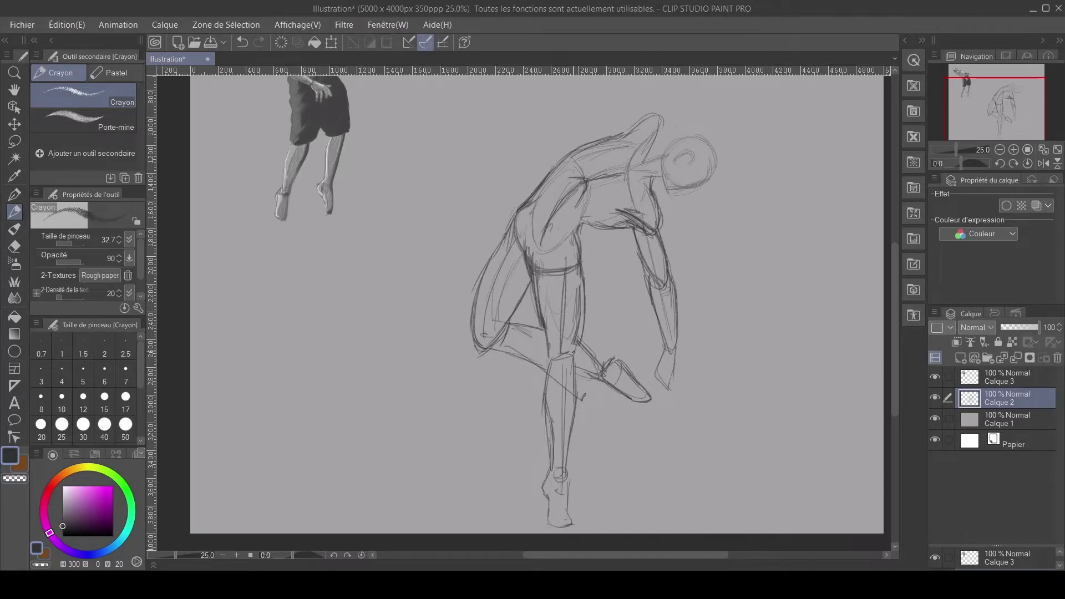
- Lasso the bent leg's foot and rotate it slightly counterclockwise so it points less steeply downward
left_click(14, 141)
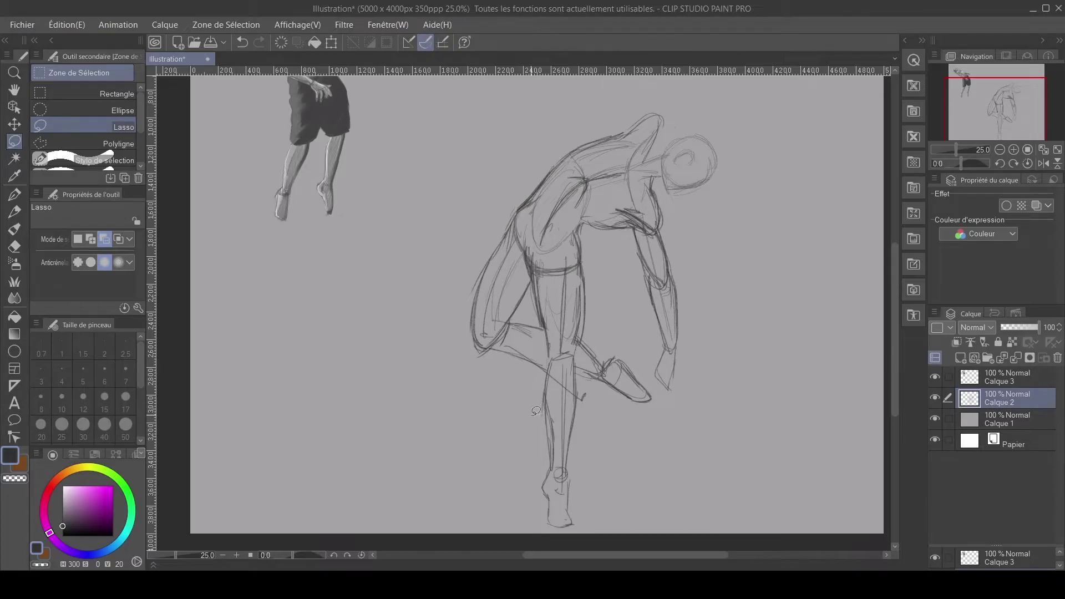
mouse_move(589, 397)
left_mouse_down()
mouse_move(607, 349)
mouse_move(667, 408)
mouse_move(590, 398)
mouse_move(601, 371)
left_mouse_up()
left_click(661, 460)
left_click_drag(654, 417, 669, 400)
key("ctrl+z")
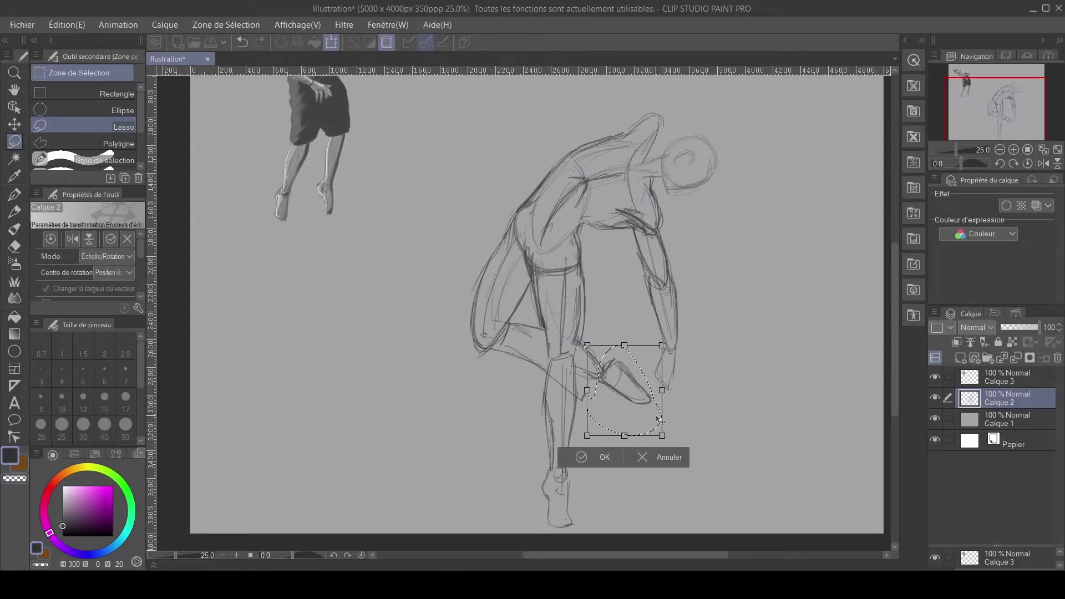
left_click_drag(675, 430, 616, 381)
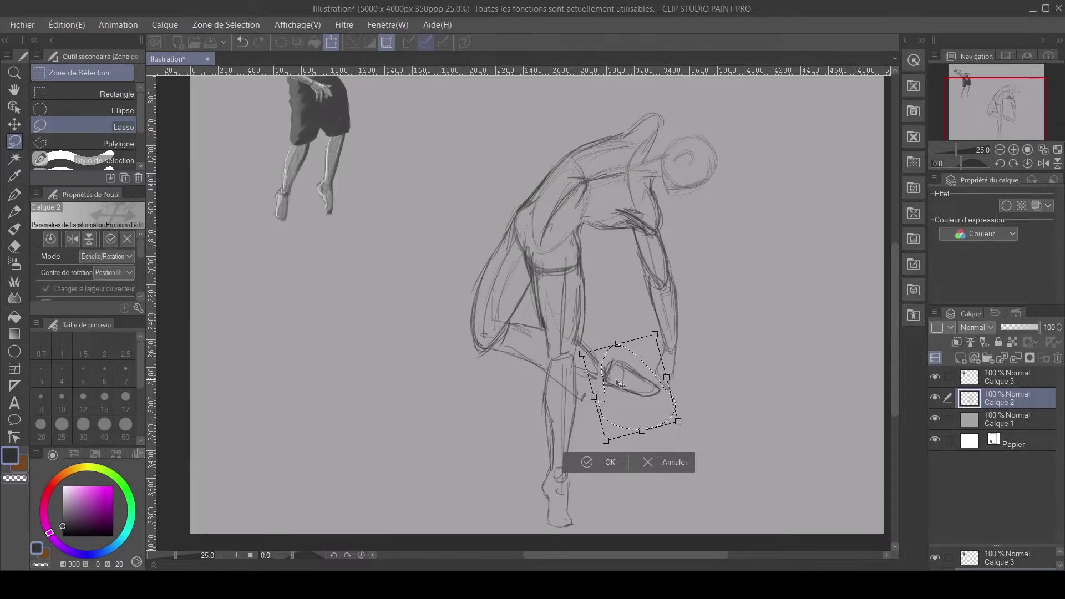
left_click(591, 461)
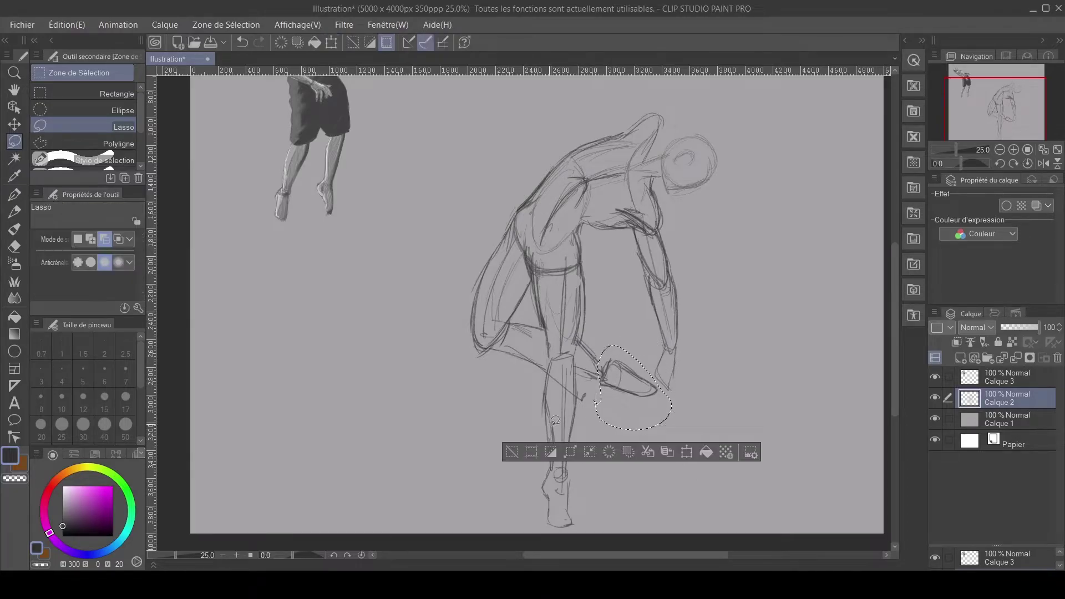
- Clear the selection and redraw the bent leg's calf line between the standing knee and the rotated foot
left_click(14, 211)
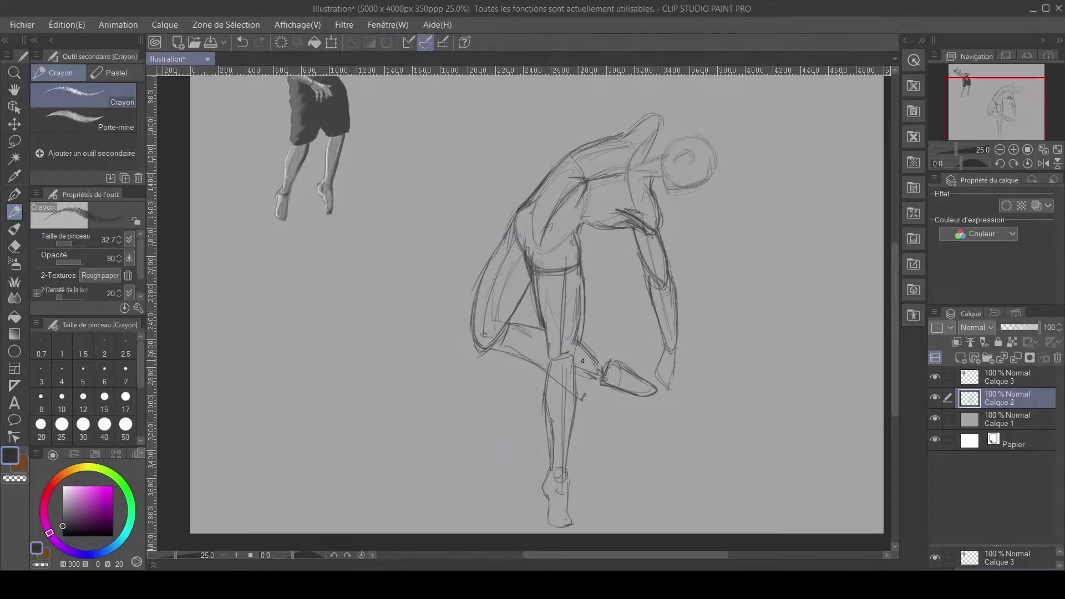
left_click_drag(601, 366, 575, 336)
left_click_drag(605, 358, 582, 342)
mouse_move(575, 282)
left_mouse_down()
mouse_move(568, 355)
mouse_move(581, 316)
mouse_move(576, 347)
left_mouse_up()
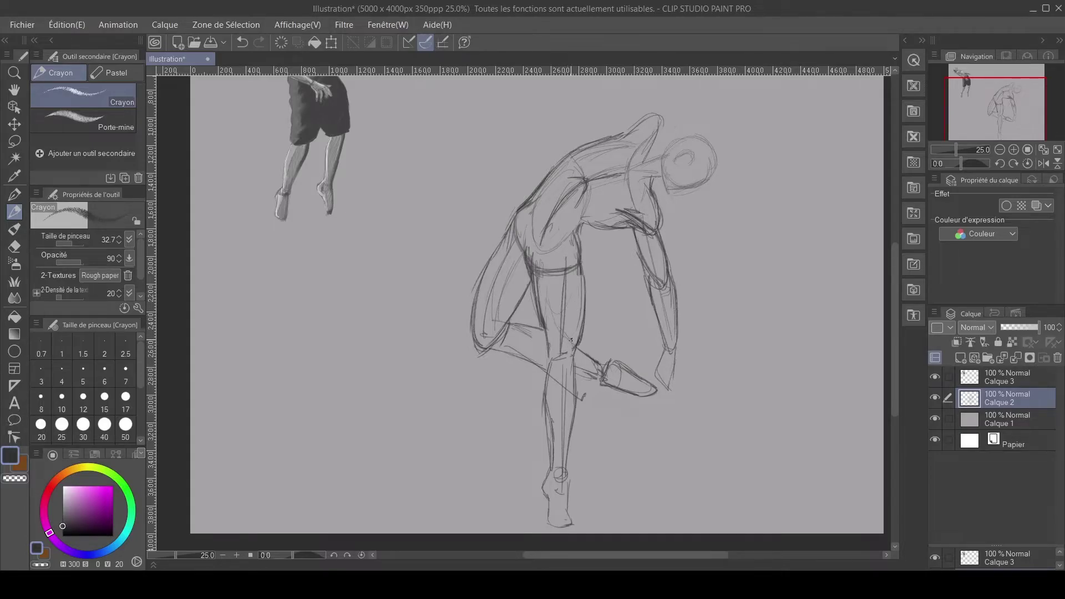
- Refine the standing thigh's inner contour and the point where the two thighs meet
left_click_drag(549, 305, 566, 336)
left_click_drag(540, 322, 538, 309)
left_click_drag(540, 259, 541, 314)
mouse_move(536, 276)
left_mouse_down()
mouse_move(541, 314)
mouse_move(534, 277)
left_mouse_up()
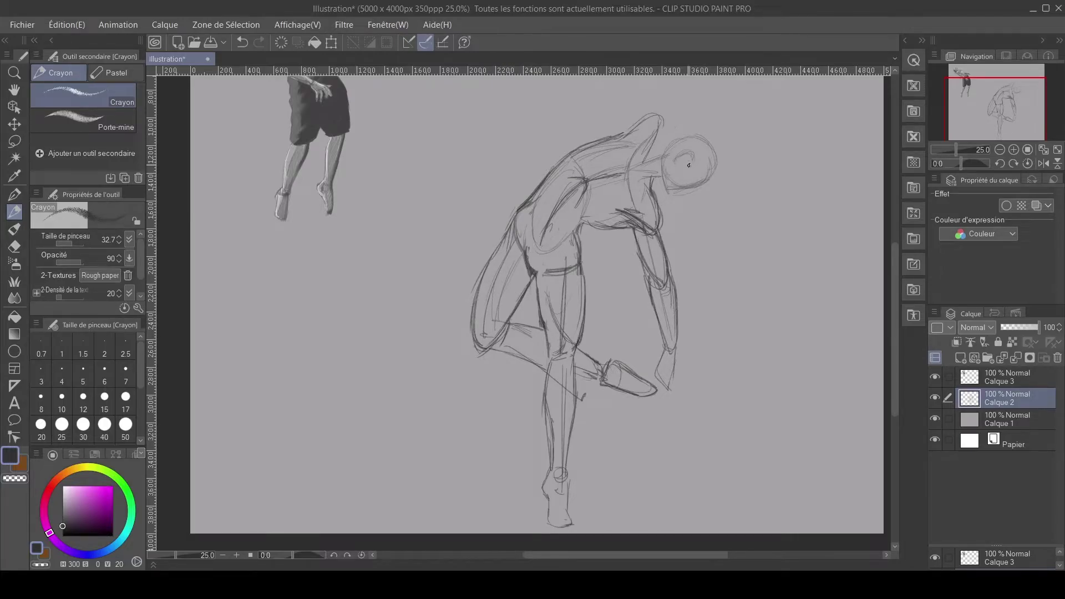
- Refine the head with a face contour, ear and neck line, and hatch the short hair
mouse_move(686, 156)
left_mouse_down()
mouse_move(670, 175)
mouse_move(670, 158)
mouse_move(666, 194)
mouse_move(659, 174)
mouse_move(686, 189)
left_mouse_up()
left_click_drag(648, 151, 668, 148)
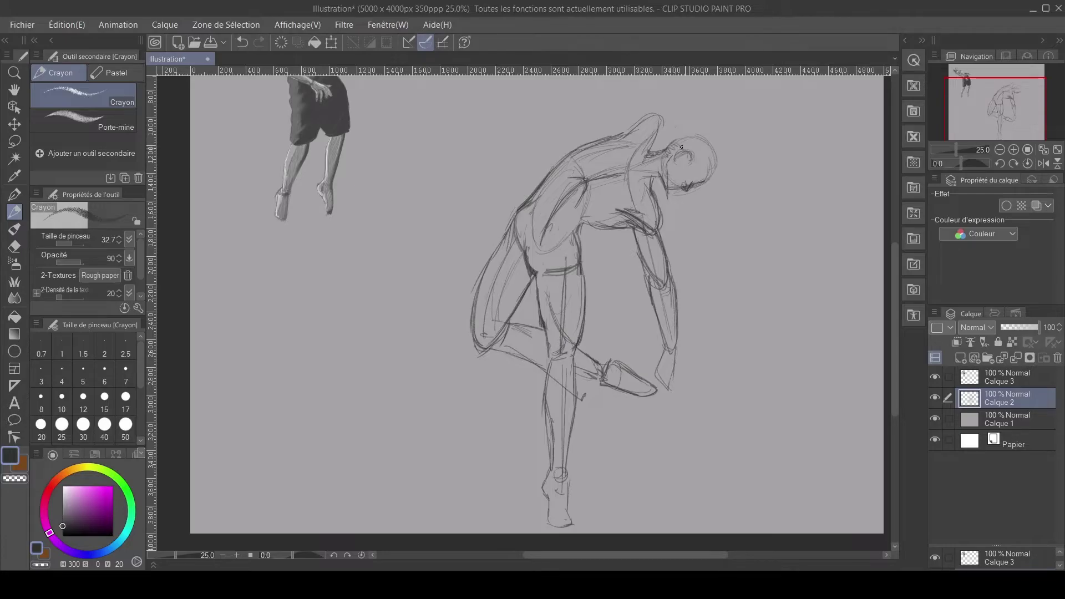
mouse_move(694, 157)
left_mouse_down()
mouse_move(697, 168)
mouse_move(719, 160)
mouse_move(709, 182)
left_mouse_up()
mouse_move(674, 142)
left_mouse_down()
mouse_move(712, 145)
mouse_move(696, 130)
mouse_move(669, 146)
mouse_move(696, 135)
mouse_move(711, 150)
mouse_move(697, 131)
mouse_move(684, 131)
mouse_move(709, 180)
left_mouse_up()
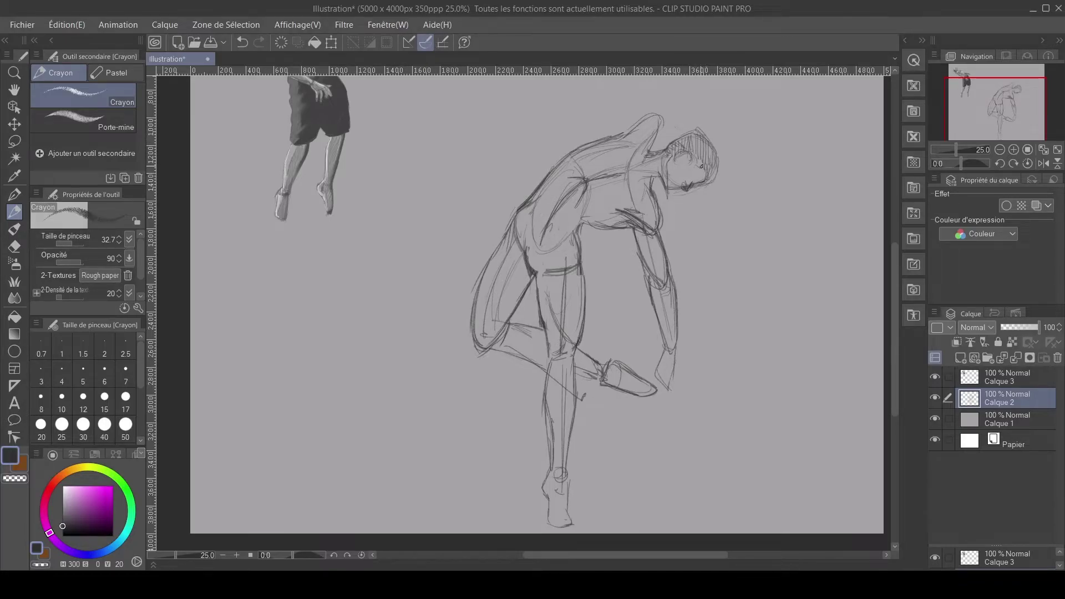
- Add a contour above the far shoulder and refine the standing leg's knee and calf outlines
mouse_move(611, 138)
left_mouse_down()
mouse_move(645, 111)
mouse_move(607, 138)
mouse_move(644, 124)
mouse_move(636, 132)
mouse_move(647, 116)
mouse_move(622, 138)
mouse_move(649, 115)
mouse_move(660, 121)
mouse_move(611, 132)
mouse_move(659, 109)
left_mouse_up()
left_click_drag(536, 268, 547, 334)
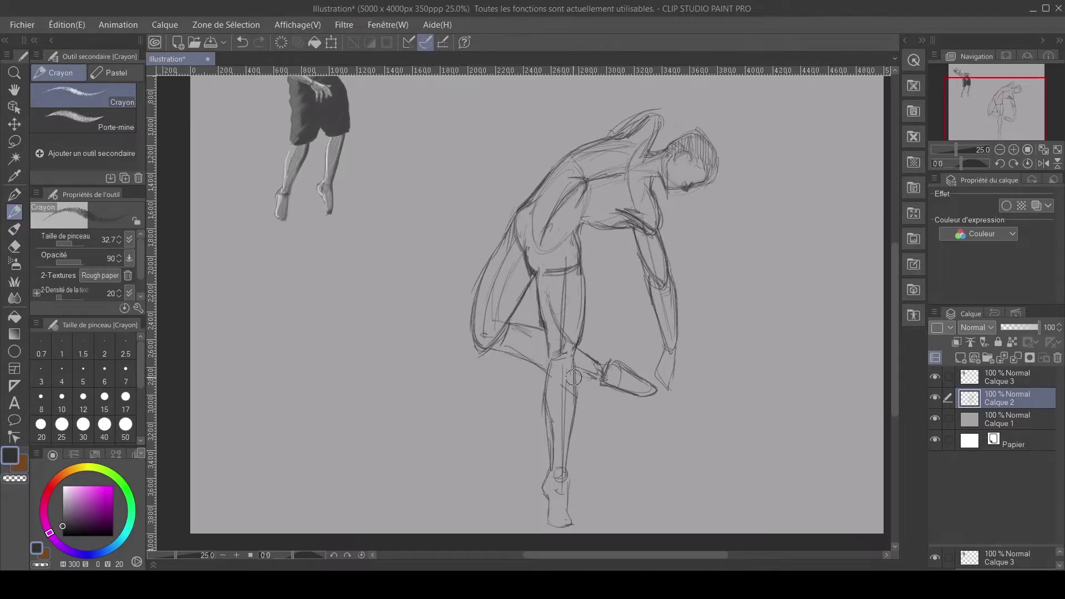
left_click_drag(541, 400, 549, 461)
mouse_move(537, 379)
left_mouse_down()
mouse_move(497, 356)
mouse_move(539, 361)
mouse_move(505, 354)
mouse_move(532, 335)
mouse_move(541, 354)
mouse_move(523, 350)
mouse_move(541, 357)
mouse_move(493, 349)
mouse_move(532, 346)
mouse_move(545, 389)
left_mouse_up()
left_click_drag(549, 330, 551, 426)
left_click_drag(576, 365, 576, 390)
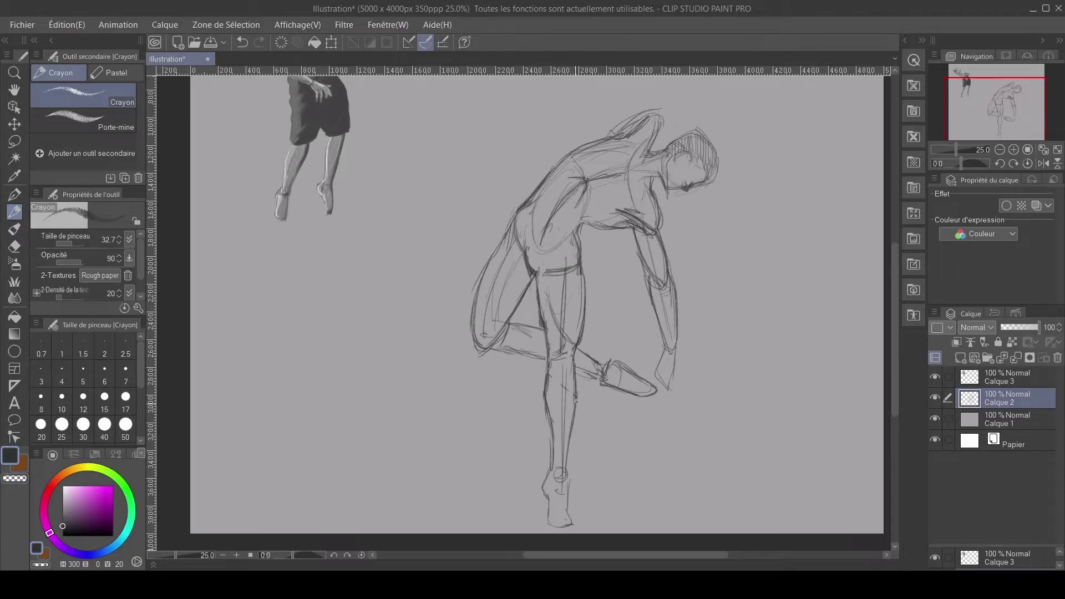
- Reinforce the outer contours of both thighs and the bent knee, and add a finger line to the hanging hand
left_click_drag(540, 299, 550, 342)
left_click_drag(583, 274, 581, 331)
mouse_move(522, 207)
left_mouse_down()
mouse_move(479, 301)
mouse_move(484, 266)
mouse_move(501, 245)
mouse_move(473, 338)
left_mouse_up()
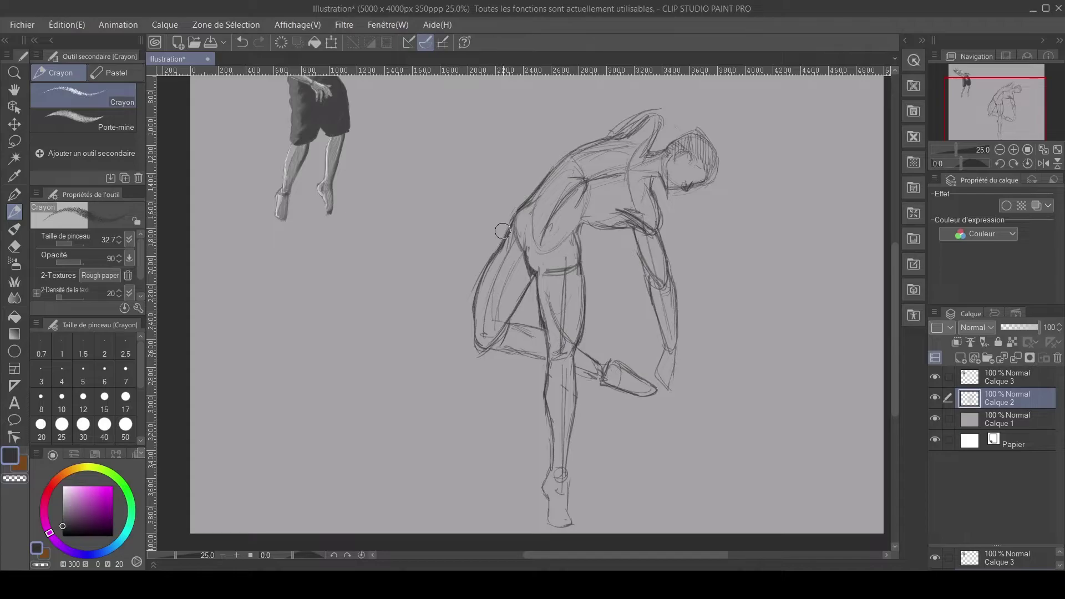
left_click_drag(474, 314, 474, 357)
left_click_drag(665, 379, 670, 392)
- Sketch the upper part of the raised far arm from the shoulder up to a rounded elbow
left_click_drag(640, 237, 602, 370)
left_click_drag(609, 242, 620, 225)
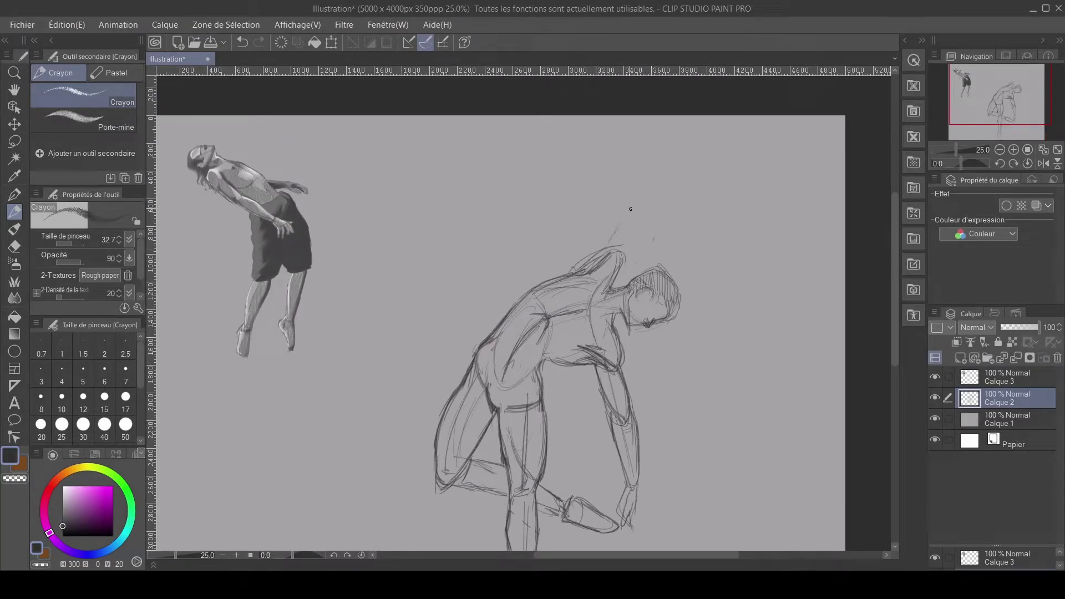
left_click_drag(634, 184, 647, 182)
mouse_move(642, 193)
left_mouse_down()
mouse_move(621, 196)
mouse_move(626, 182)
mouse_move(627, 237)
mouse_move(647, 194)
left_mouse_up()
left_click_drag(582, 271, 632, 193)
mouse_move(604, 228)
left_mouse_down()
mouse_move(640, 218)
mouse_move(634, 227)
mouse_move(625, 199)
mouse_move(584, 268)
left_mouse_up()
left_click_drag(627, 198, 597, 243)
- Outline the raised arm's forearm up to the wrist and add a direction line for the hand
left_click_drag(626, 195, 638, 177)
left_click_drag(688, 135, 626, 195)
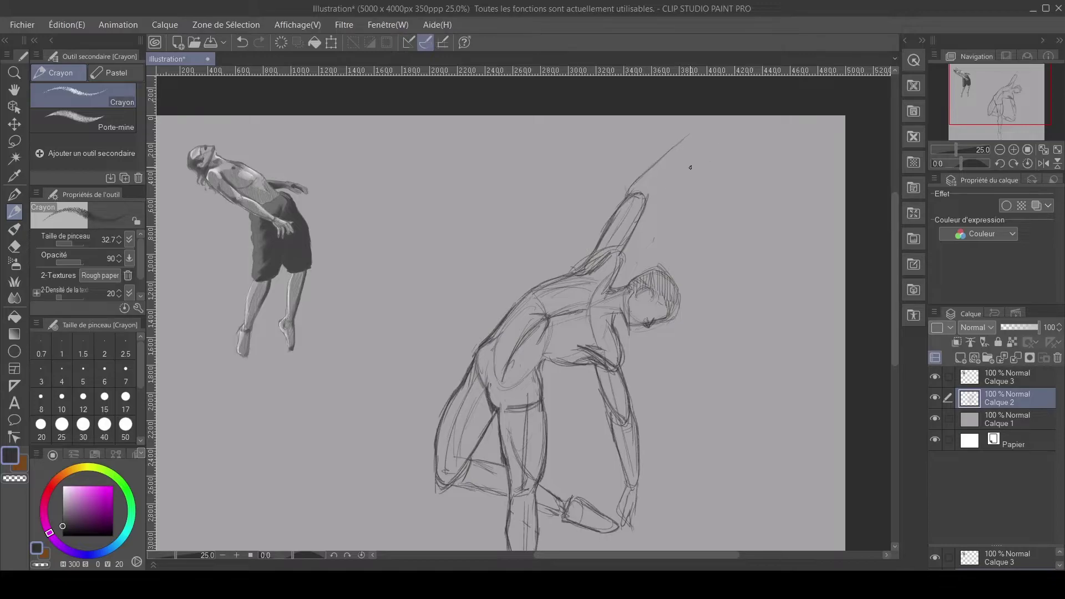
mouse_move(695, 141)
left_mouse_down()
mouse_move(649, 205)
mouse_move(665, 158)
mouse_move(630, 195)
mouse_move(682, 166)
mouse_move(687, 156)
mouse_move(645, 203)
mouse_move(686, 145)
mouse_move(671, 150)
mouse_move(683, 155)
mouse_move(703, 117)
left_mouse_up()
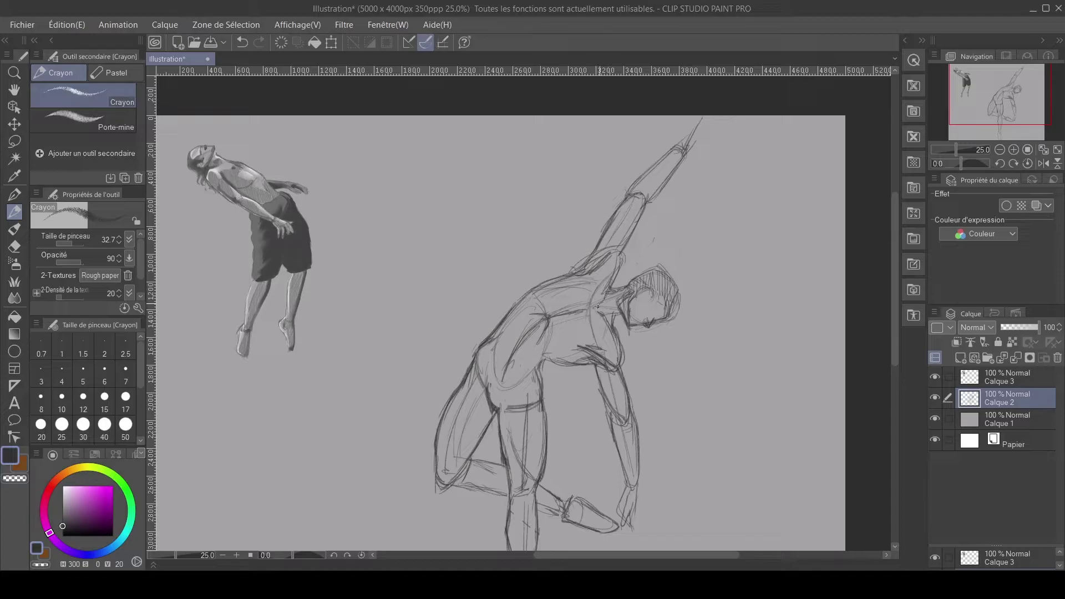
- Refine the lines around the near shoulder and sketch the raised hand beyond the wrist
left_click_drag(606, 305, 627, 296)
mouse_move(680, 136)
left_mouse_down()
mouse_move(702, 127)
mouse_move(683, 134)
mouse_move(686, 151)
mouse_move(703, 128)
mouse_move(691, 147)
mouse_move(700, 112)
mouse_move(693, 134)
mouse_move(684, 119)
mouse_move(683, 146)
left_mouse_up()
scroll(518, 346, "down", 4)
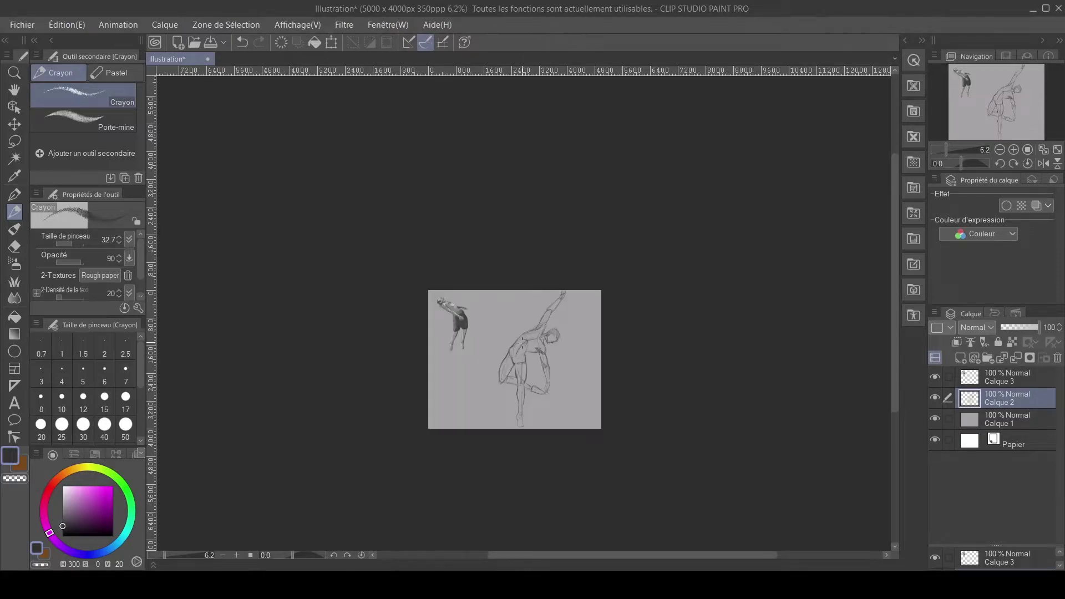
- Scale the second figure's sketch down proportionally and reposition it so it fits inside the canvas with space around it
scroll(521, 344, "up", 2)
left_click_drag(522, 366, 503, 295)
key("ctrl+t")
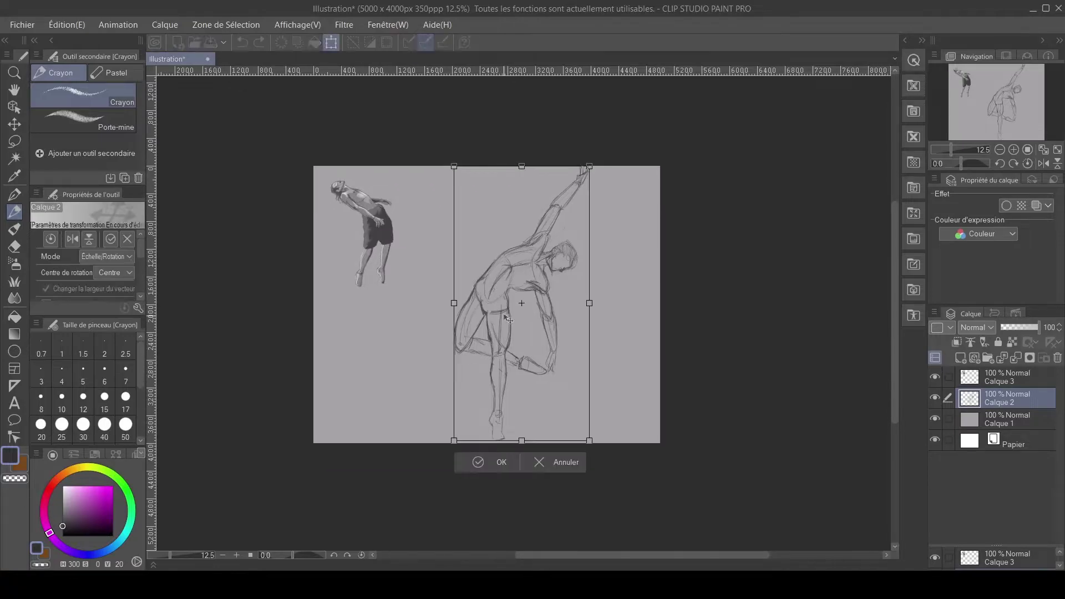
left_click_drag(452, 166, 486, 229)
left_click_drag(504, 280, 501, 267)
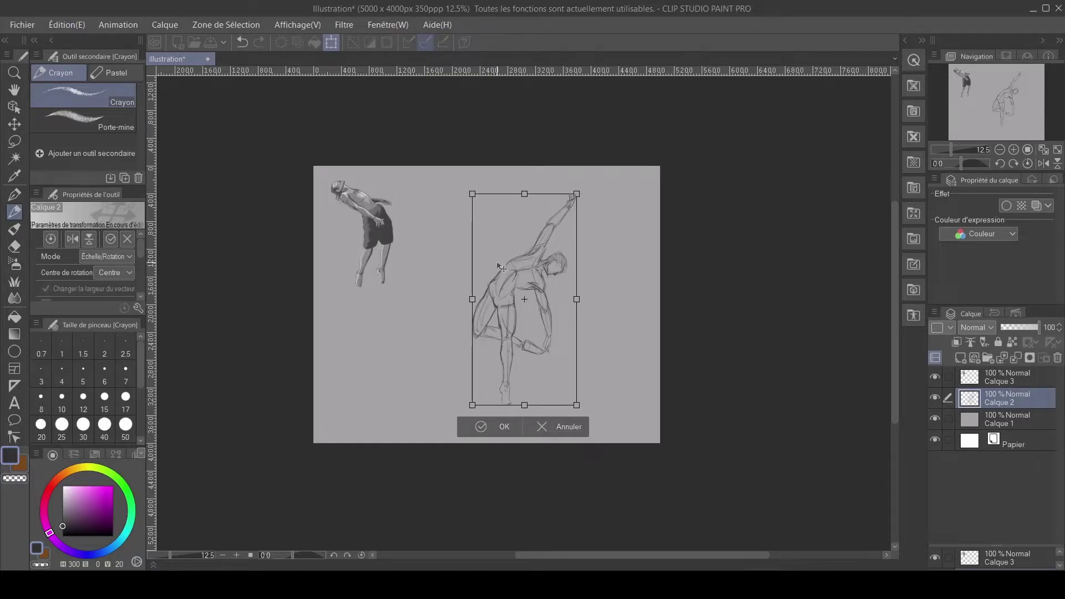
left_click(495, 421)
- Remove the upper part of the dark line running down the figure's side below the shoulder blade
scroll(504, 369, "up", 2)
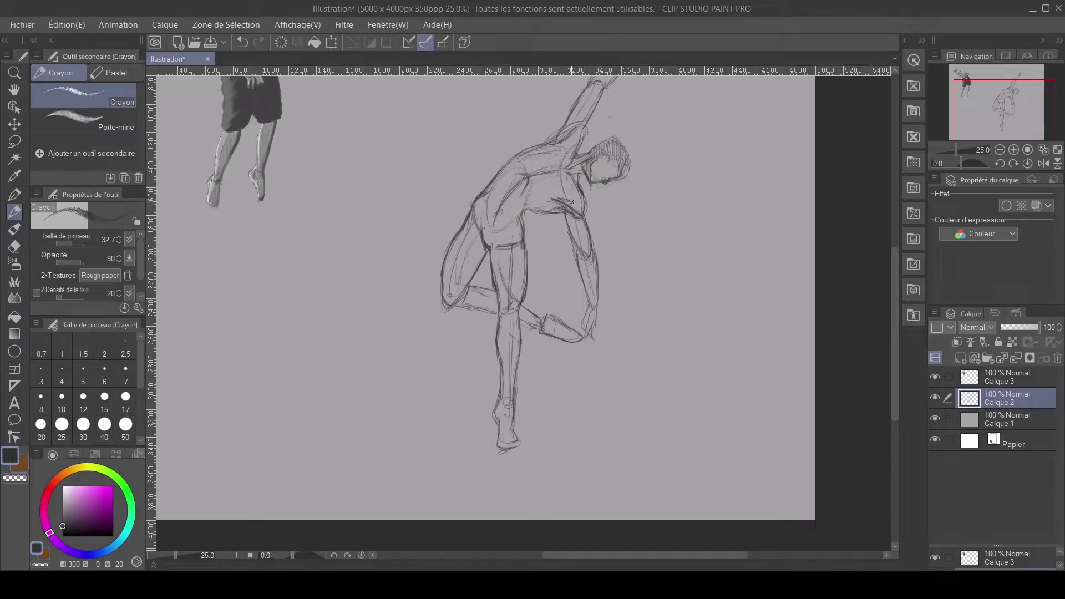
scroll(572, 202, "up", 2)
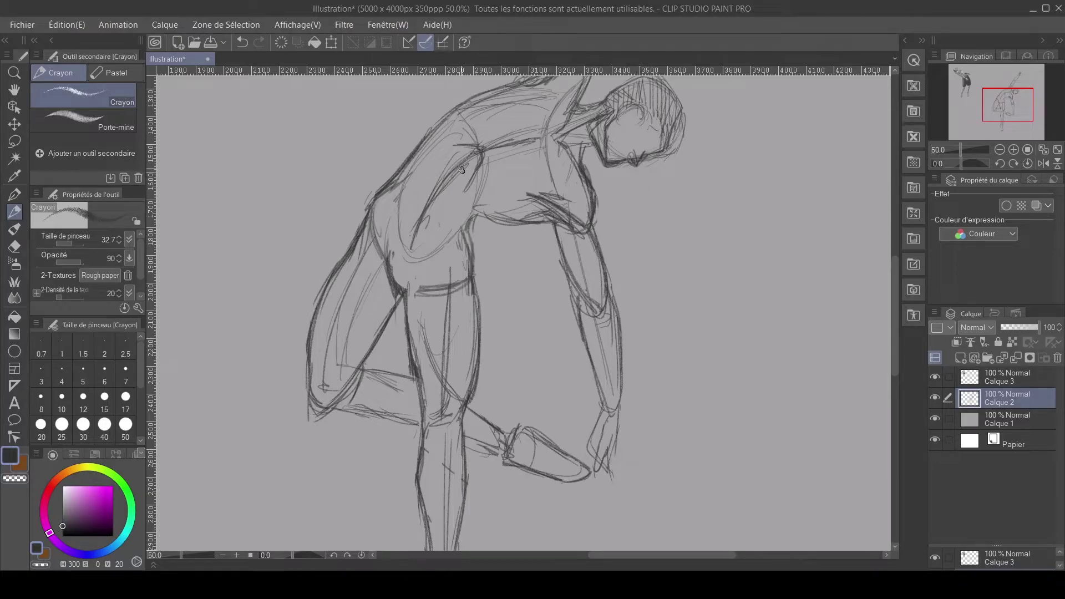
key("ctrl+z")
key("ctrl+z")
key("ctrl+z")
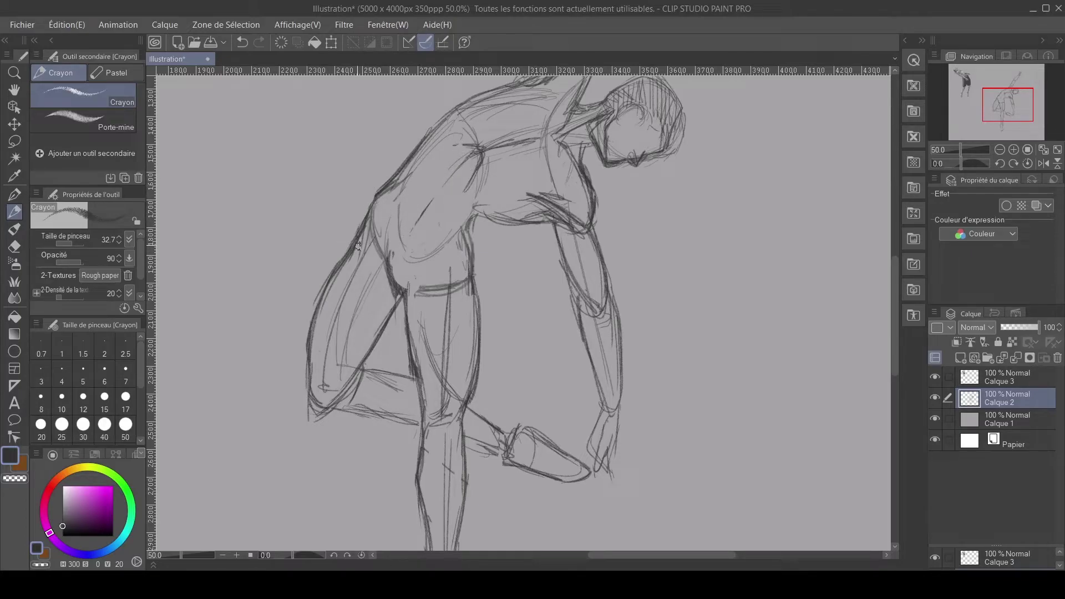
scroll(358, 246, "down", 1)
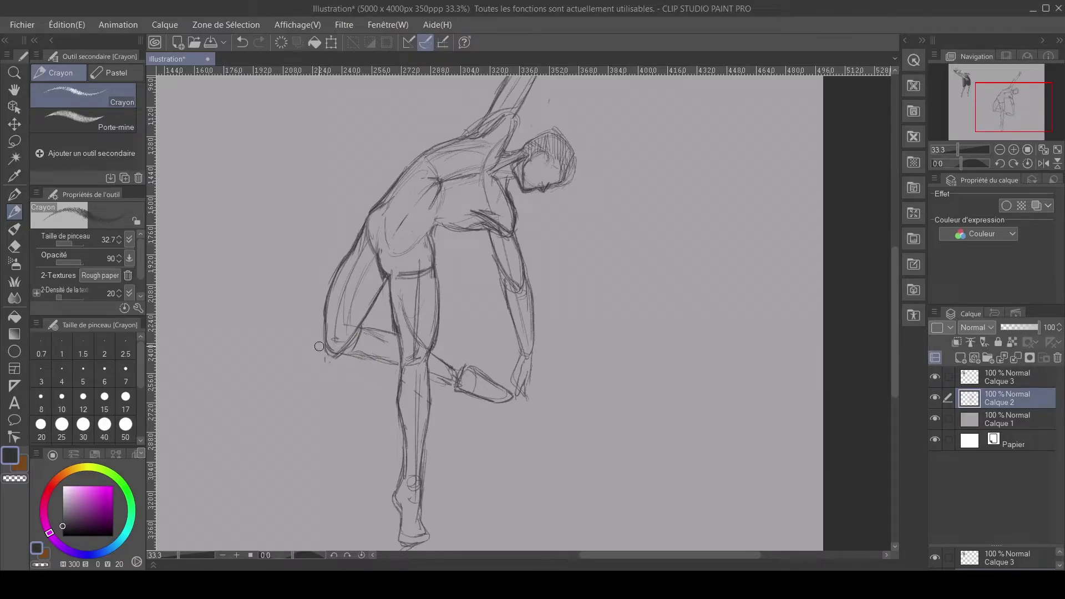
scroll(335, 361, "down", 1)
- Add a new layer and place it beneath the second figure's sketch layer
left_click_drag(278, 304, 412, 308)
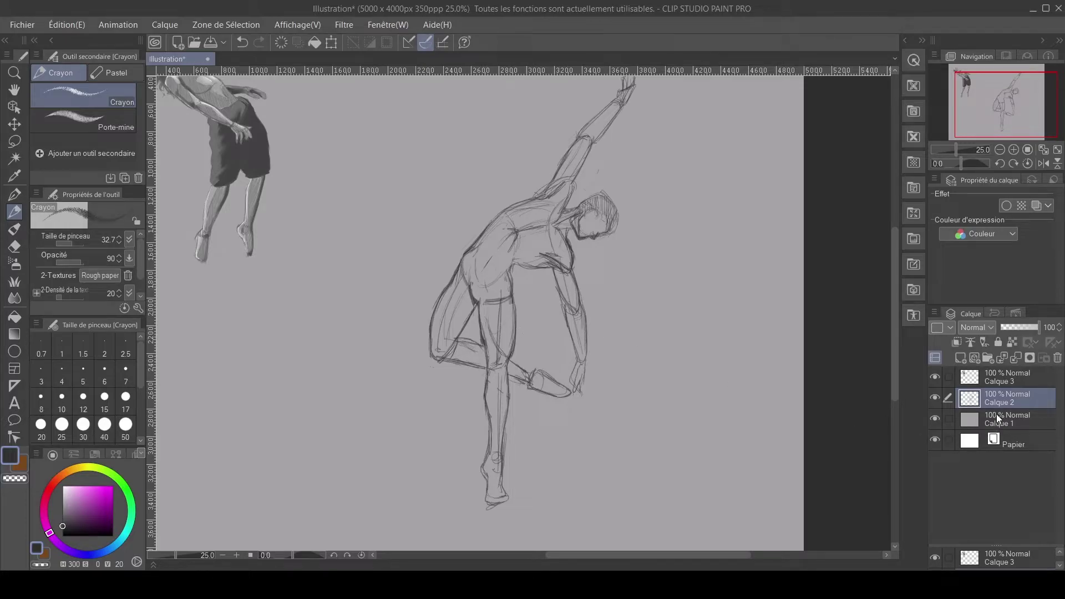
left_click(961, 359)
left_click_drag(989, 420, 980, 436)
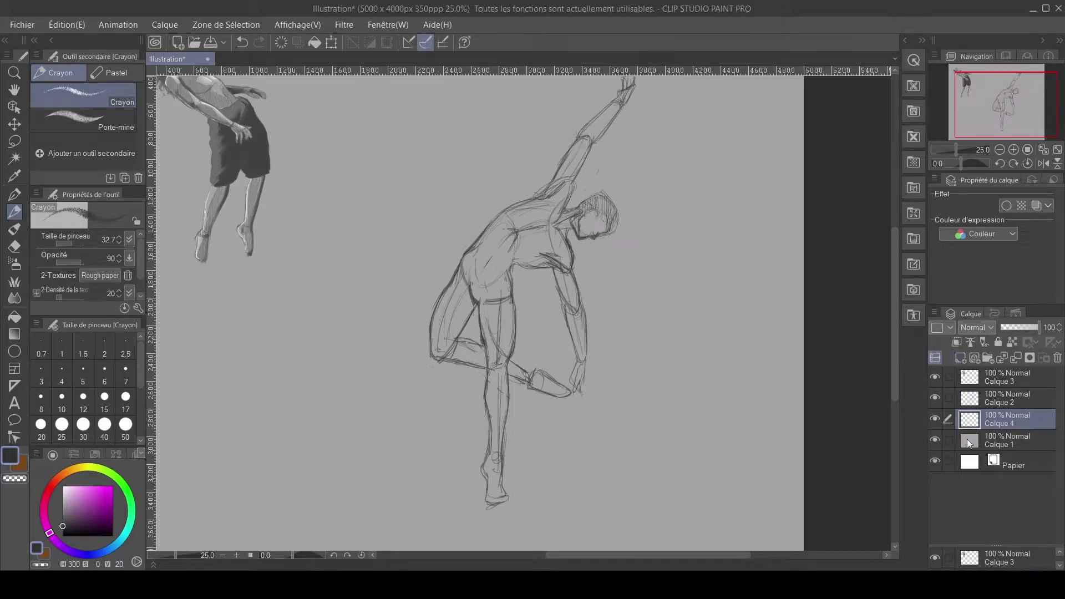
- Block in the upper back, face and side of the torso in mid grey (V 54) with the oil paint brush
left_click(64, 517)
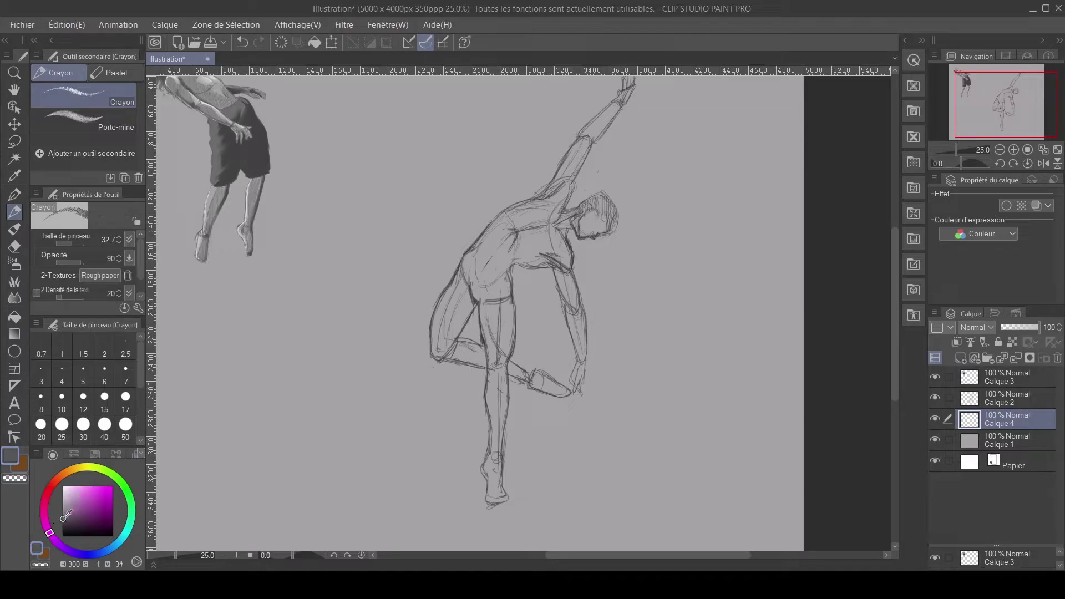
left_click_drag(65, 514, 63, 503)
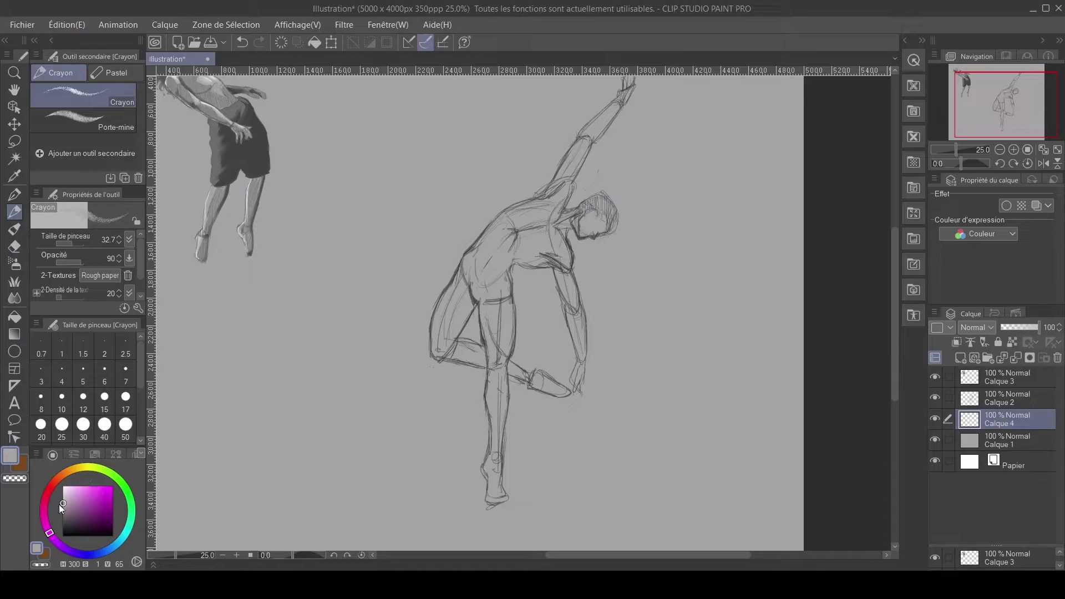
left_click(62, 509)
left_click(16, 230)
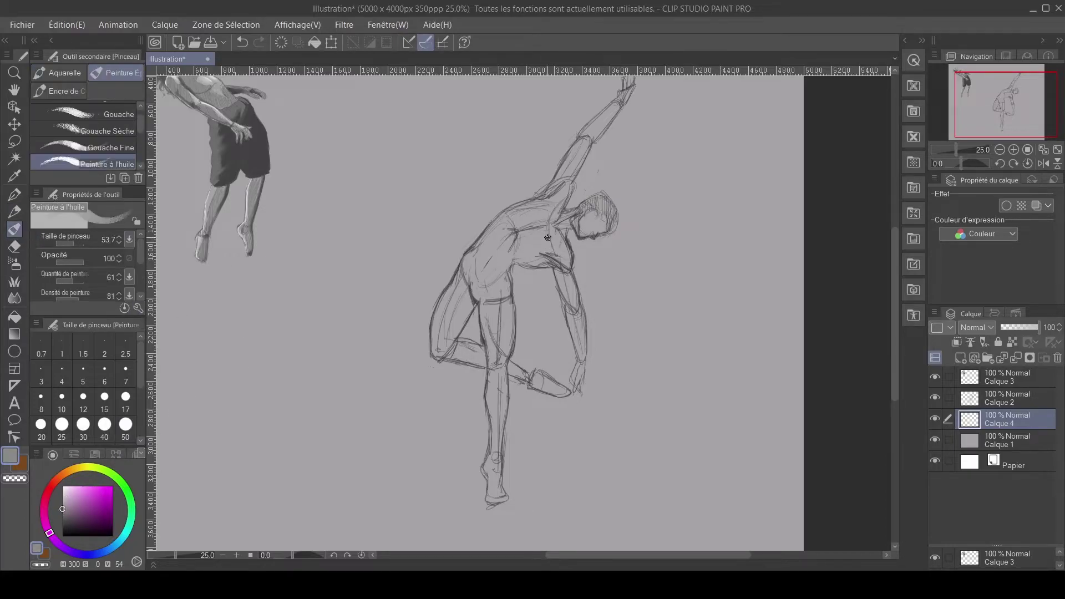
left_click_drag(565, 198, 550, 222)
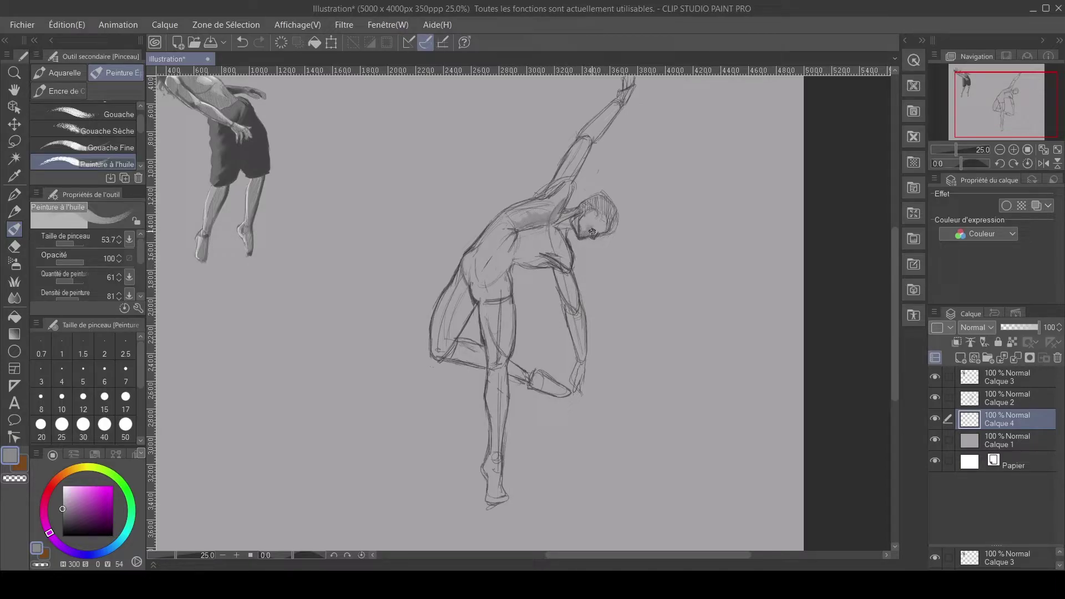
left_click_drag(600, 231, 593, 202)
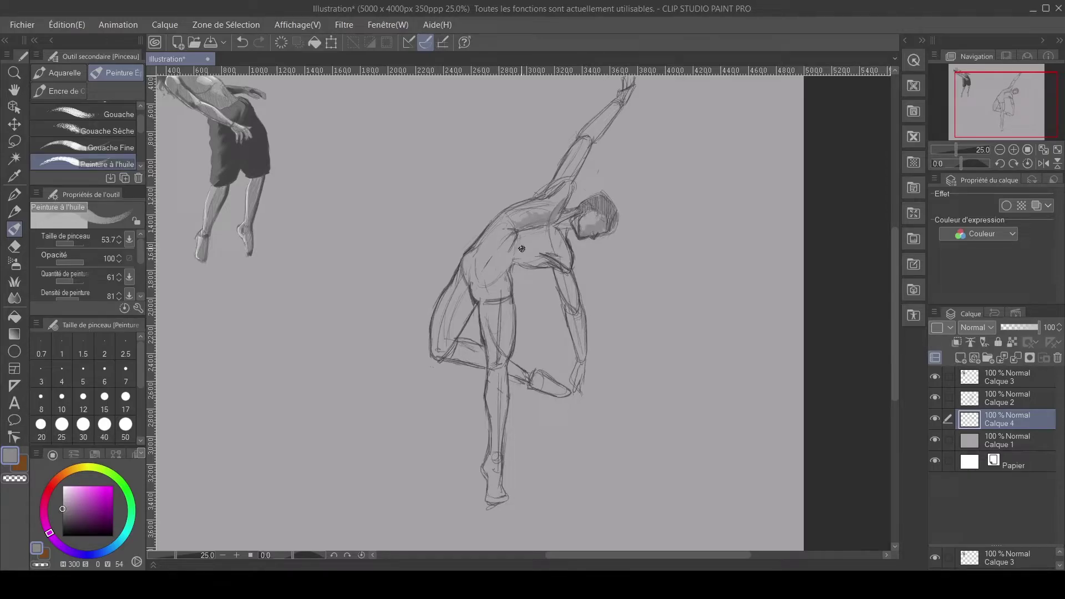
scroll(522, 249, "up", 1)
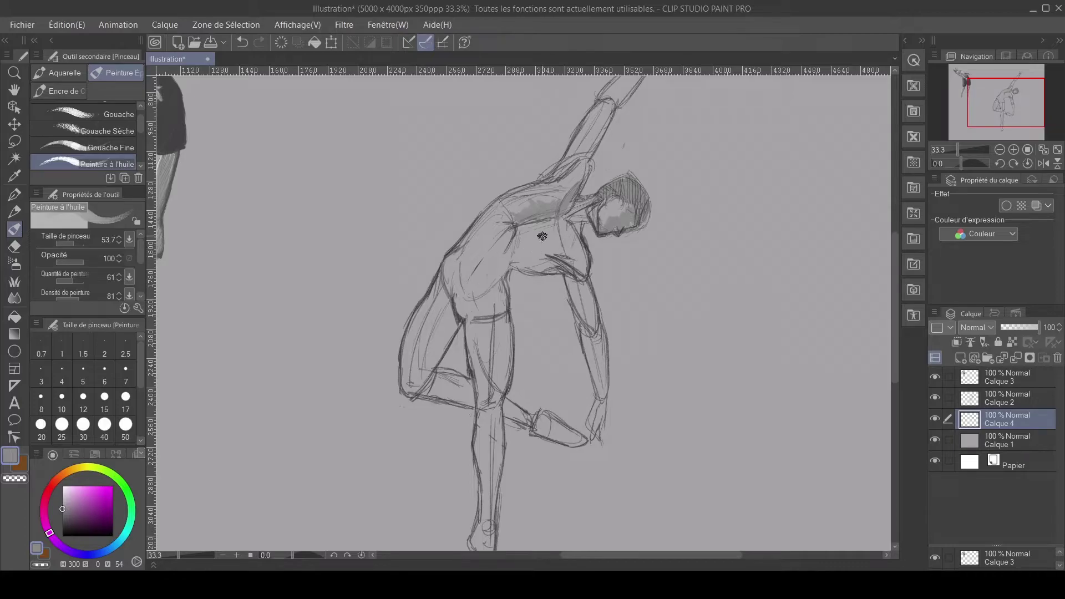
mouse_move(585, 253)
left_mouse_down()
mouse_move(581, 231)
mouse_move(549, 269)
mouse_move(532, 268)
mouse_move(555, 250)
mouse_move(561, 256)
mouse_move(564, 223)
mouse_move(560, 244)
mouse_move(549, 250)
mouse_move(531, 224)
mouse_move(510, 254)
left_mouse_up()
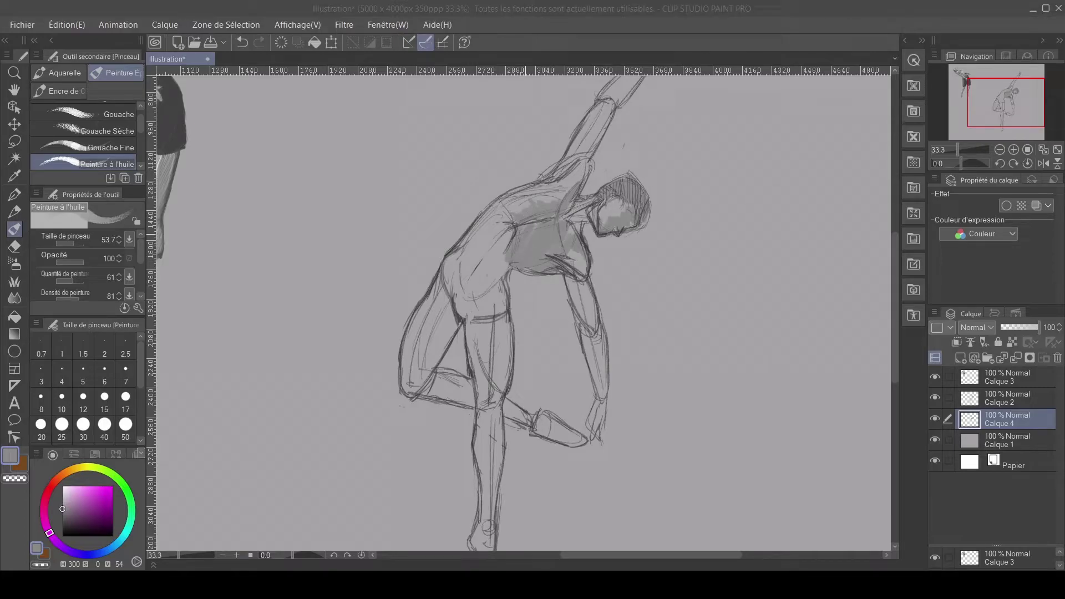
- Block in the hips, both thighs, the bent leg and the standing leg with the mid grey
mouse_move(494, 271)
left_mouse_down()
mouse_move(465, 309)
mouse_move(476, 299)
mouse_move(483, 423)
left_mouse_up()
mouse_move(484, 299)
left_mouse_down()
mouse_move(474, 372)
mouse_move(478, 341)
mouse_move(502, 349)
mouse_move(506, 319)
mouse_move(509, 362)
mouse_move(486, 413)
mouse_move(493, 324)
left_mouse_up()
mouse_move(486, 416)
left_mouse_down()
mouse_move(488, 391)
mouse_move(500, 410)
mouse_move(493, 464)
left_mouse_up()
mouse_move(489, 460)
left_mouse_down()
mouse_move(503, 332)
mouse_move(489, 446)
mouse_move(495, 492)
mouse_move(507, 488)
mouse_move(495, 465)
mouse_move(511, 483)
mouse_move(505, 316)
mouse_move(506, 351)
left_mouse_up()
mouse_move(574, 332)
left_mouse_down()
mouse_move(532, 318)
mouse_move(421, 289)
mouse_move(468, 286)
mouse_move(458, 280)
mouse_move(427, 291)
mouse_move(423, 275)
mouse_move(421, 291)
mouse_move(438, 300)
mouse_move(431, 238)
mouse_move(423, 255)
mouse_move(431, 229)
mouse_move(429, 242)
mouse_move(480, 169)
mouse_move(446, 201)
mouse_move(454, 206)
mouse_move(432, 276)
mouse_move(446, 269)
mouse_move(447, 240)
mouse_move(484, 204)
mouse_move(489, 221)
mouse_move(474, 190)
mouse_move(453, 261)
left_mouse_up()
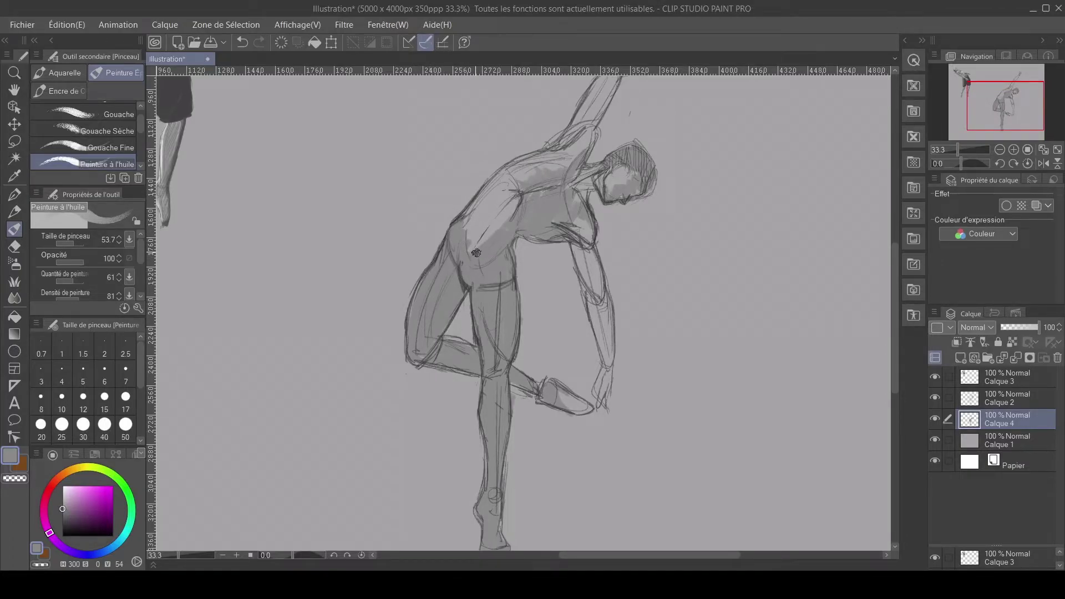
- Extend the mid grey into the lower back and fill the hanging arm down to the hand
mouse_move(514, 201)
left_mouse_down()
mouse_move(498, 221)
mouse_move(507, 206)
mouse_move(481, 242)
left_mouse_up()
mouse_move(518, 194)
left_mouse_down()
mouse_move(499, 213)
mouse_move(543, 232)
mouse_move(571, 223)
mouse_move(594, 332)
mouse_move(608, 349)
mouse_move(600, 397)
left_mouse_up()
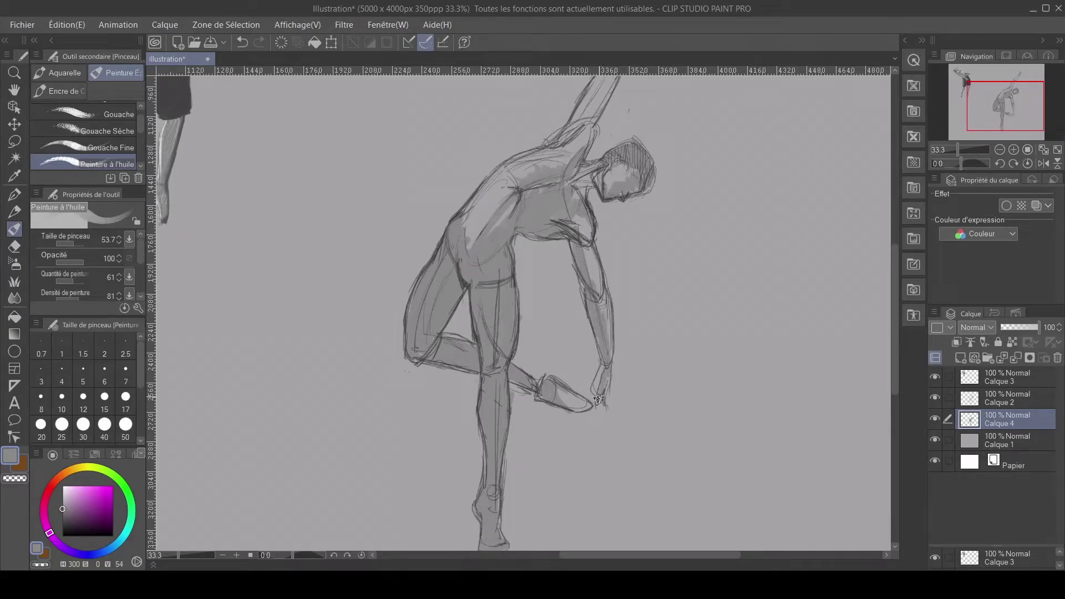
left_click_drag(583, 240, 599, 295)
left_click_drag(579, 229, 608, 358)
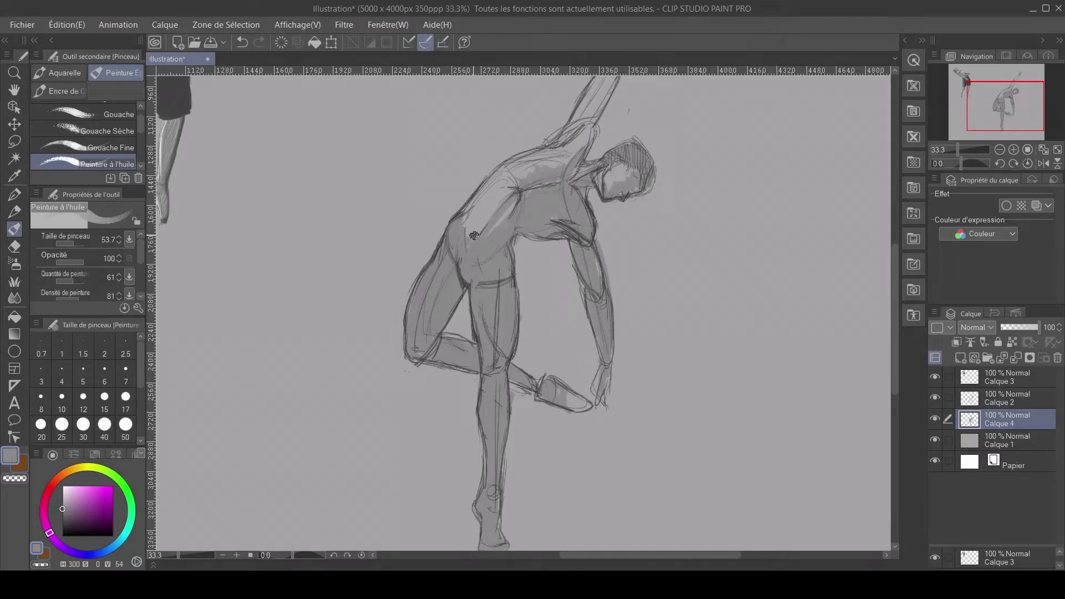
- Fill the raised arm and hand with the mid grey and touch up the tone on the face
left_click_drag(464, 203, 604, 180)
mouse_move(644, 126)
left_mouse_down()
mouse_move(647, 106)
mouse_move(636, 139)
mouse_move(583, 186)
mouse_move(541, 266)
mouse_move(541, 277)
mouse_move(561, 255)
mouse_move(537, 307)
mouse_move(565, 283)
left_mouse_up()
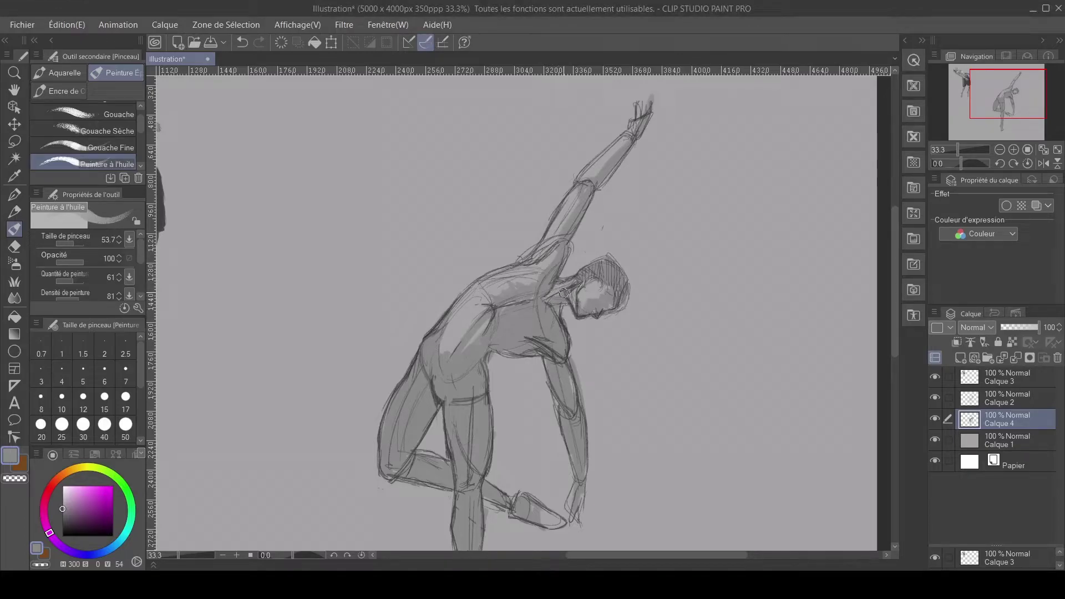
mouse_move(603, 284)
left_mouse_down()
mouse_move(571, 306)
mouse_move(573, 284)
mouse_move(605, 305)
left_mouse_up()
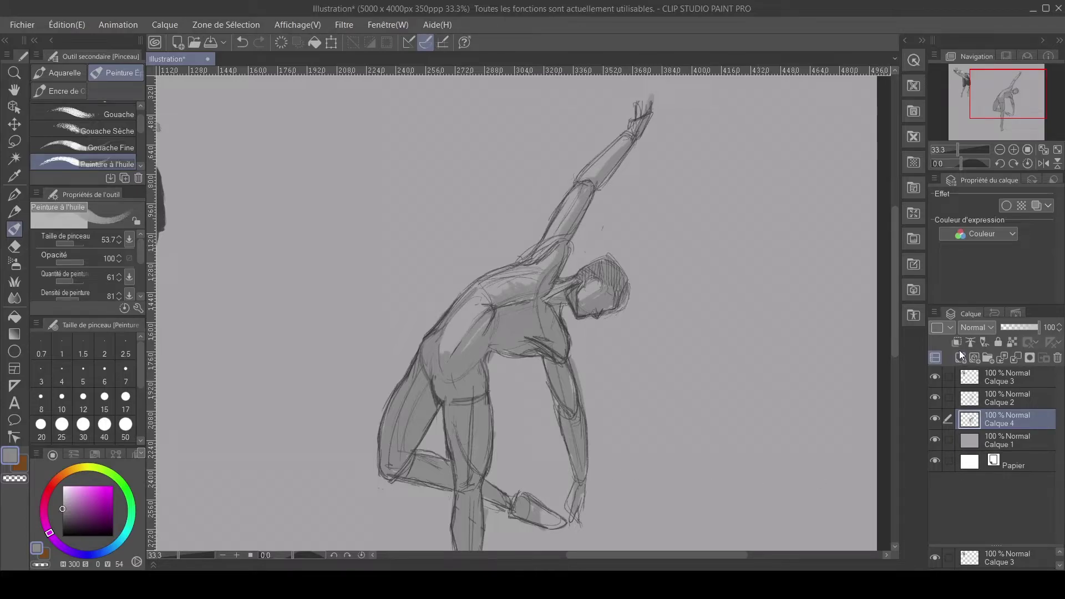
- On a new layer above the base tone, shade the hair, face, neck and raised shoulder with a darker grey (V 43)
left_click(961, 358)
left_click_drag(555, 382, 565, 338)
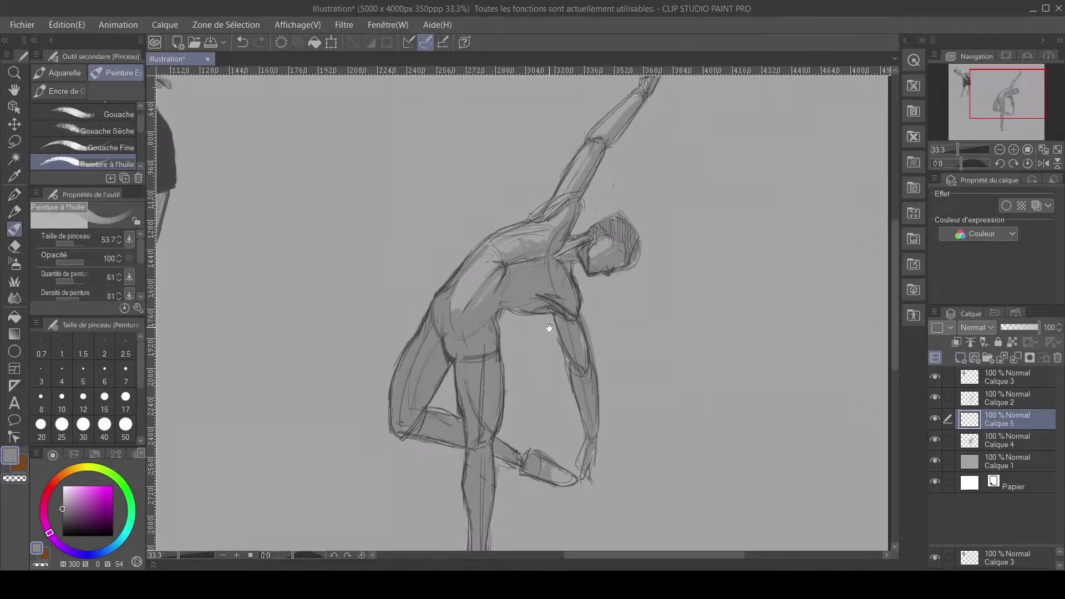
left_click_drag(55, 512, 61, 516)
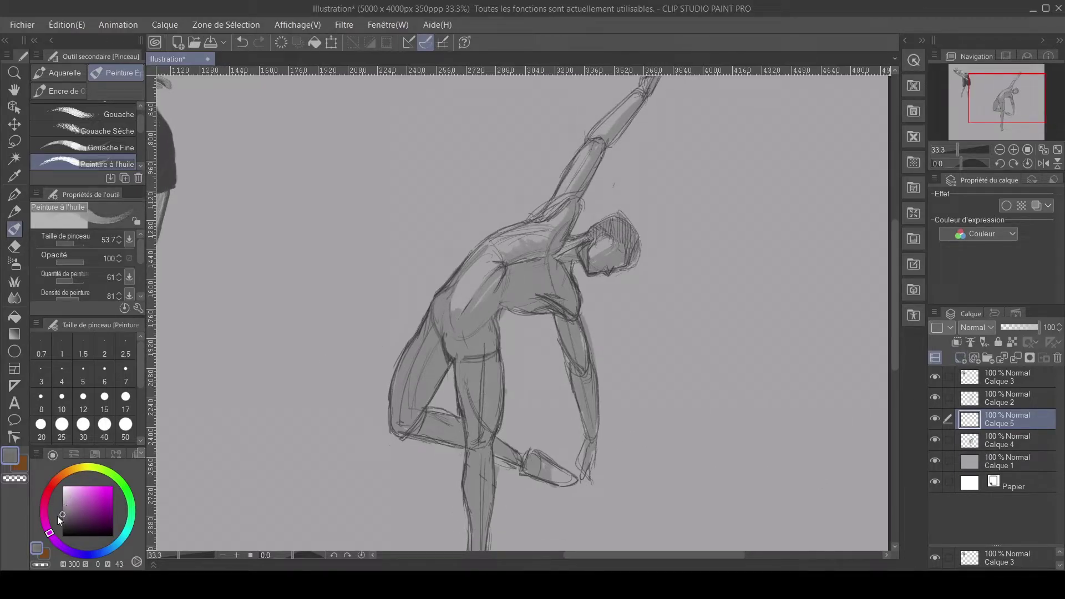
mouse_move(589, 246)
left_mouse_down()
mouse_move(557, 258)
mouse_move(629, 252)
mouse_move(629, 263)
mouse_move(614, 219)
mouse_move(587, 237)
left_mouse_up()
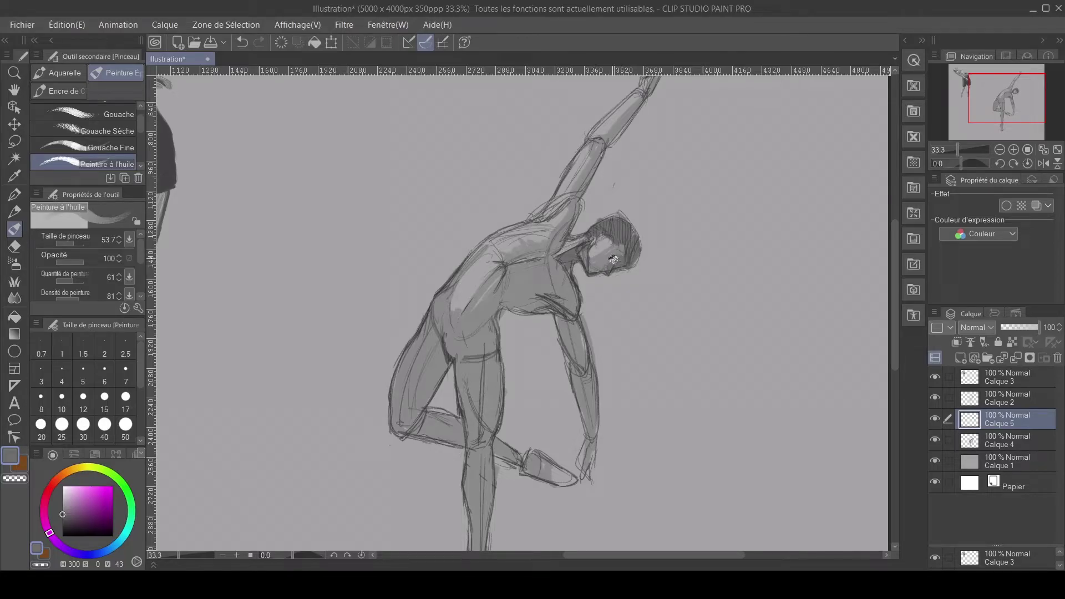
mouse_move(606, 266)
left_mouse_down()
mouse_move(589, 271)
mouse_move(583, 259)
mouse_move(592, 231)
left_mouse_up()
left_click_drag(575, 212, 563, 239)
- Paint darker grey shadows on the buttock, standing thigh, hanging hand and raised foot
left_click_drag(494, 328, 467, 348)
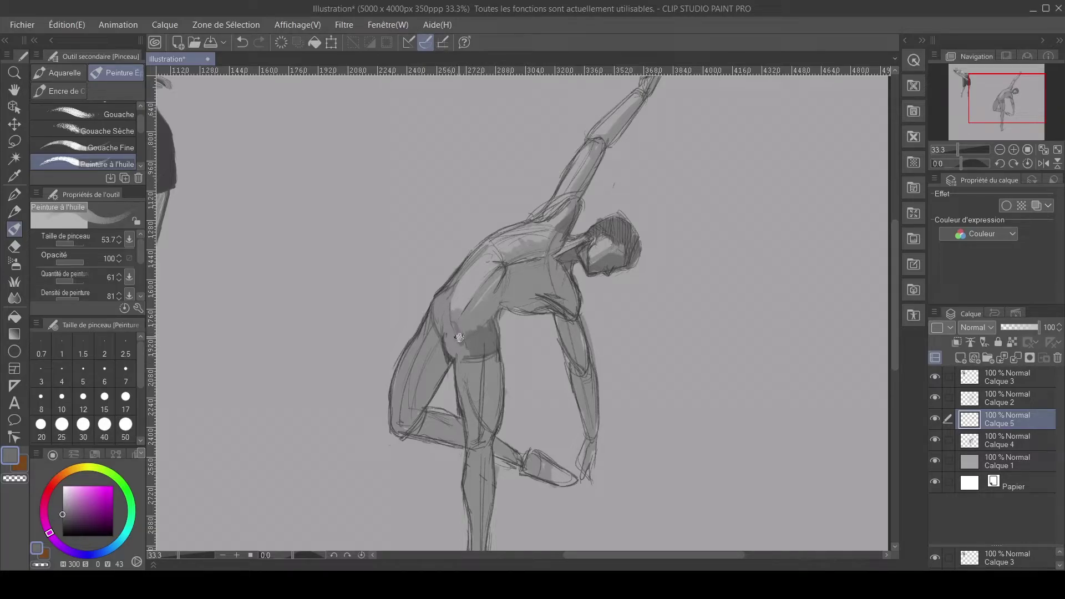
mouse_move(479, 376)
left_mouse_down()
mouse_move(502, 371)
mouse_move(493, 377)
mouse_move(492, 350)
mouse_move(483, 422)
mouse_move(500, 362)
mouse_move(497, 390)
mouse_move(494, 366)
mouse_move(483, 427)
mouse_move(481, 342)
mouse_move(483, 383)
left_mouse_up()
left_click_drag(487, 448, 470, 440)
mouse_move(595, 355)
left_mouse_down()
mouse_move(574, 396)
mouse_move(591, 478)
left_mouse_up()
mouse_move(513, 464)
left_mouse_down()
mouse_move(529, 390)
mouse_move(564, 416)
mouse_move(555, 409)
left_mouse_up()
left_click_drag(441, 335, 445, 346)
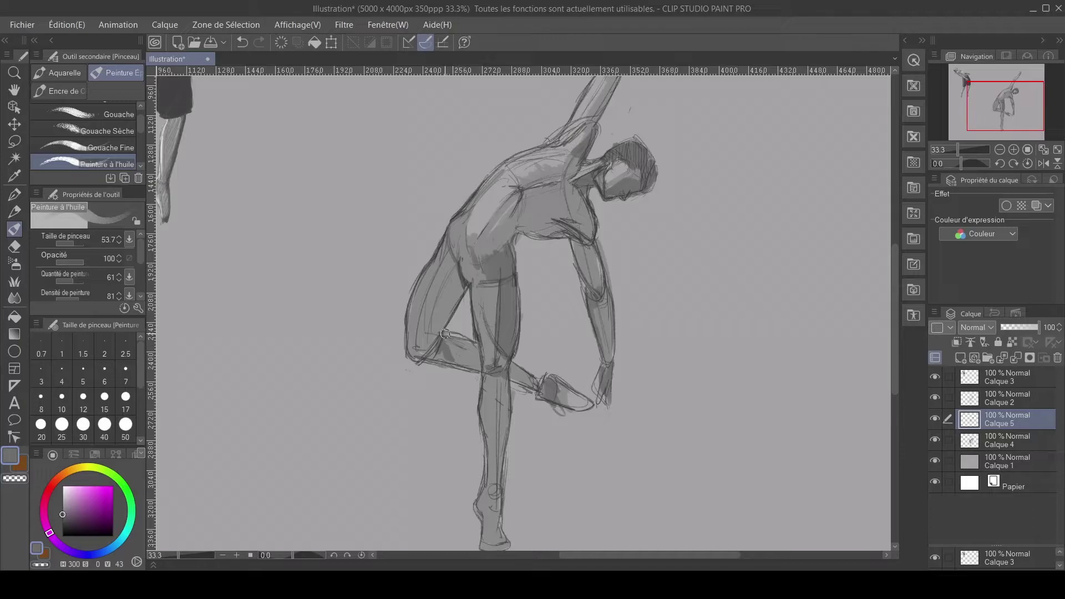
- Shade the bent leg's calf and the standing lower leg down to the foot with the darker grey
left_click_drag(446, 347, 478, 376)
left_click_drag(489, 443, 493, 372)
mouse_move(488, 319)
left_mouse_down()
mouse_move(493, 386)
mouse_move(521, 331)
mouse_move(515, 361)
mouse_move(512, 323)
mouse_move(494, 425)
mouse_move(491, 374)
mouse_move(487, 437)
mouse_move(506, 465)
mouse_move(492, 444)
mouse_move(495, 478)
mouse_move(482, 431)
mouse_move(504, 443)
left_mouse_up()
left_click_drag(459, 328, 489, 375)
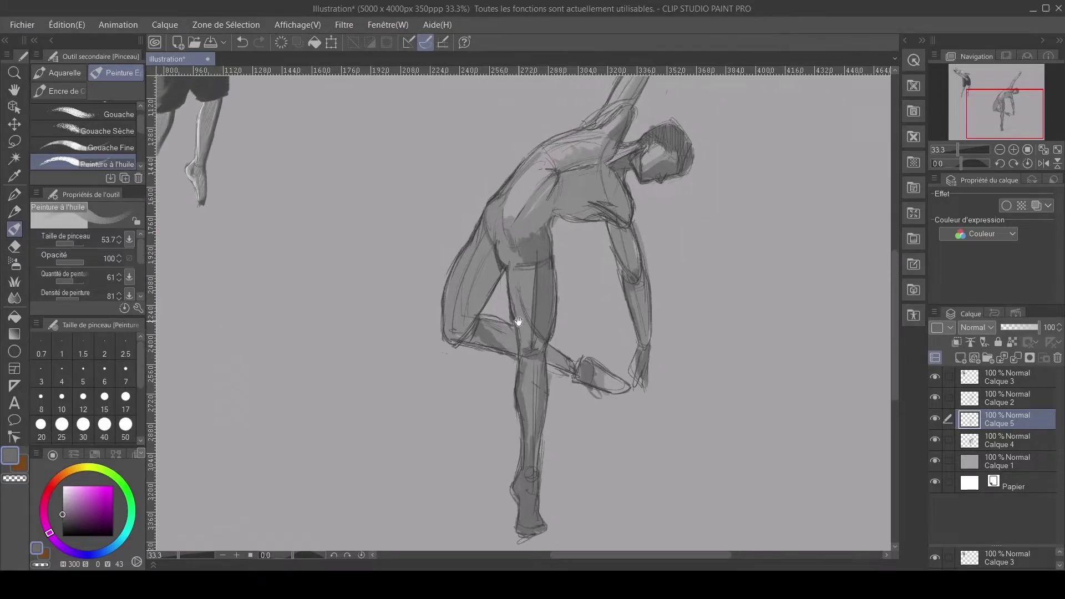
- Paint a darker grey shadow along the outer edge of the bent leg's thigh
mouse_move(482, 225)
left_mouse_down()
mouse_move(445, 311)
mouse_move(453, 299)
mouse_move(458, 323)
left_mouse_up()
left_click_drag(481, 253, 449, 323)
mouse_move(523, 285)
left_mouse_down()
mouse_move(503, 302)
mouse_move(497, 286)
mouse_move(574, 278)
mouse_move(555, 289)
mouse_move(574, 298)
mouse_move(549, 284)
mouse_move(581, 300)
left_mouse_up()
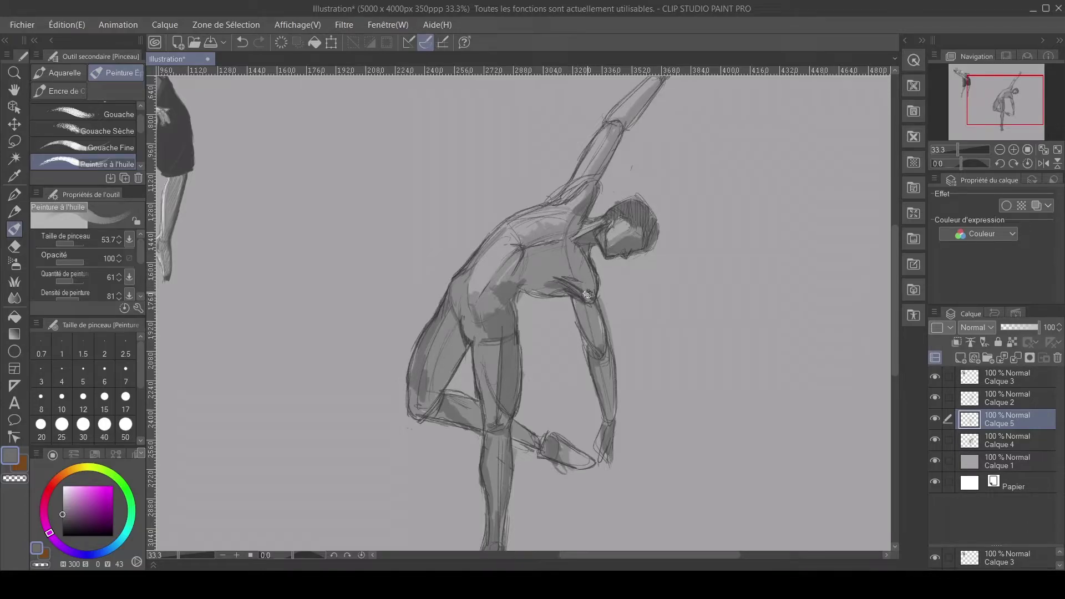
- Deepen the shadows on the side and underside of the torso with the darker grey
left_click_drag(552, 228, 505, 288)
mouse_move(604, 158)
left_mouse_down()
mouse_move(570, 197)
mouse_move(578, 191)
mouse_move(550, 243)
left_mouse_up()
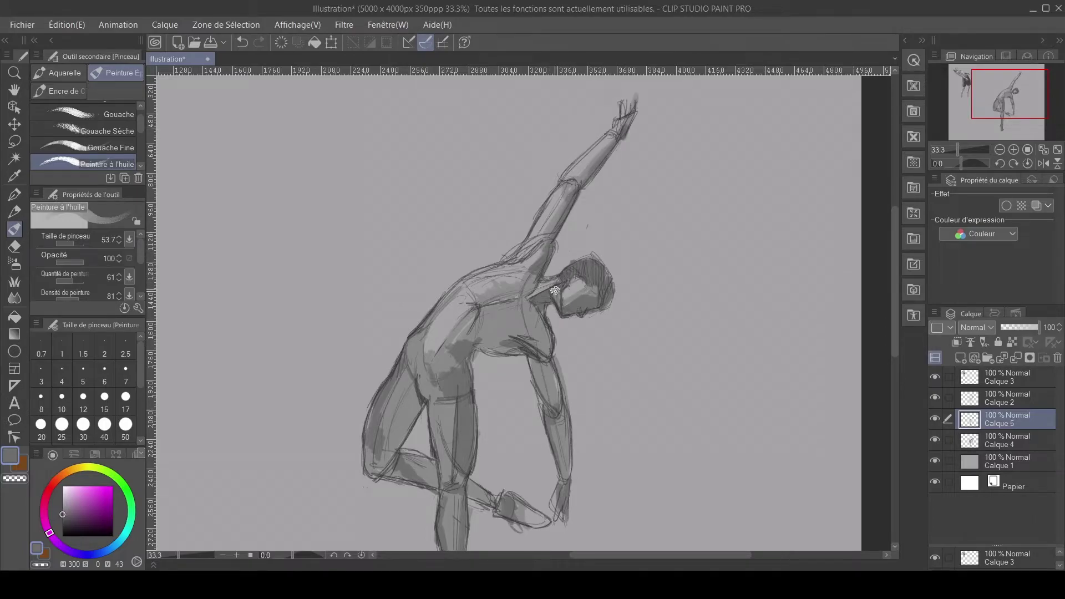
left_click_drag(530, 300, 477, 311)
mouse_move(477, 320)
left_mouse_down()
mouse_move(463, 350)
mouse_move(465, 336)
left_mouse_up()
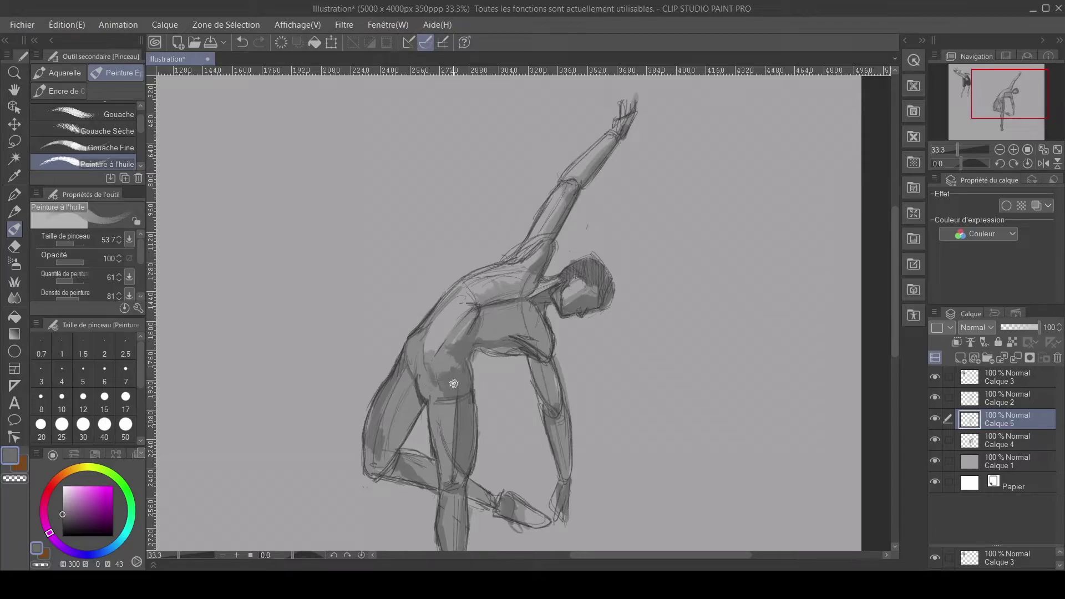
- Soften the edges of the darker shadows on the legs, hips and torso with the paint blender
left_click(14, 297)
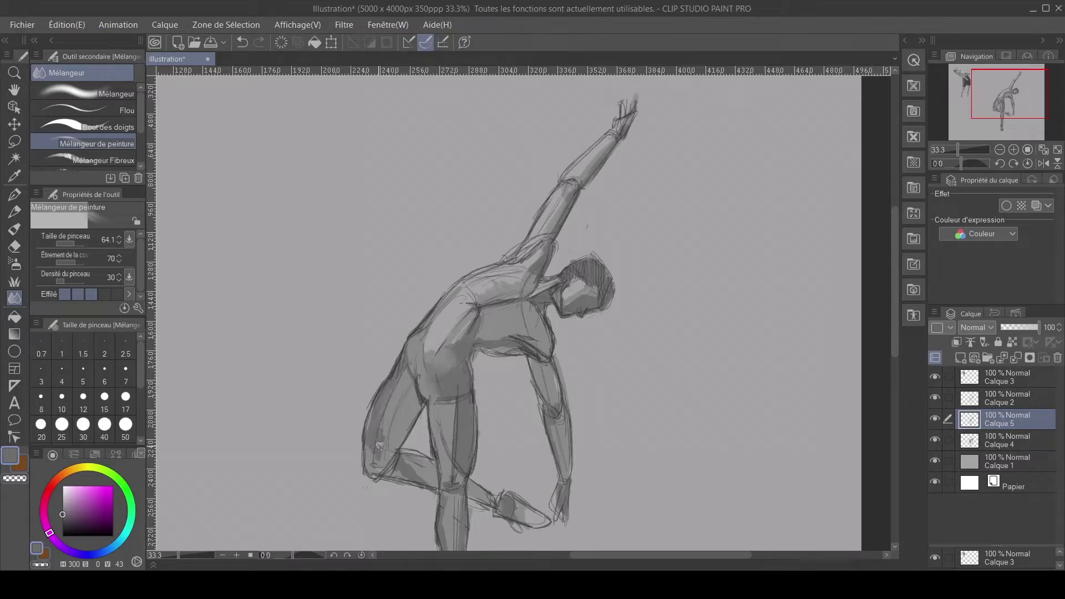
left_click_drag(372, 452, 370, 418)
left_click_drag(402, 486, 398, 361)
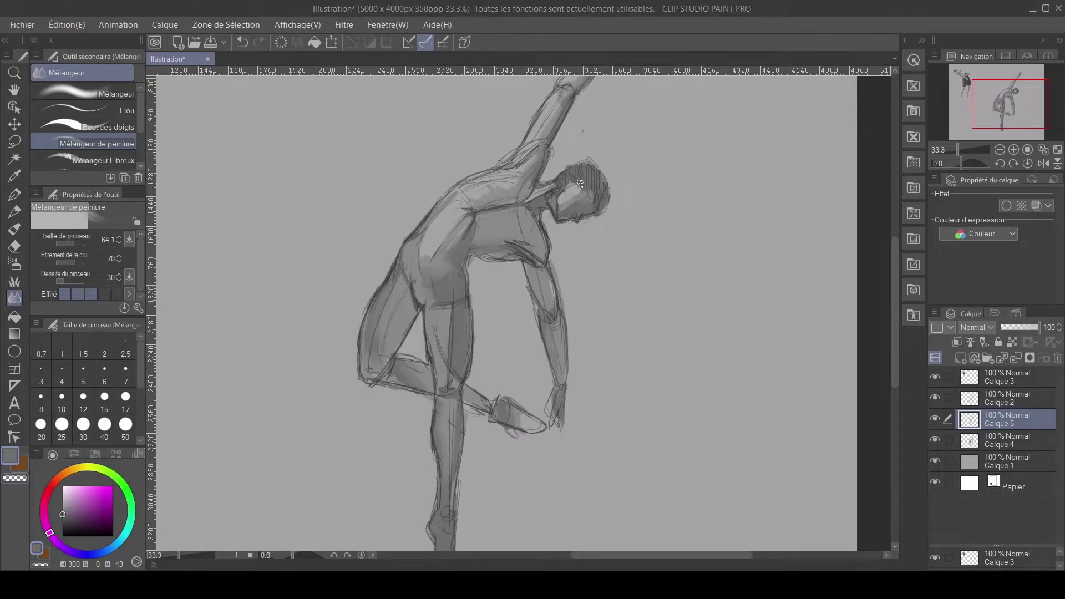
left_click_drag(549, 132, 524, 200)
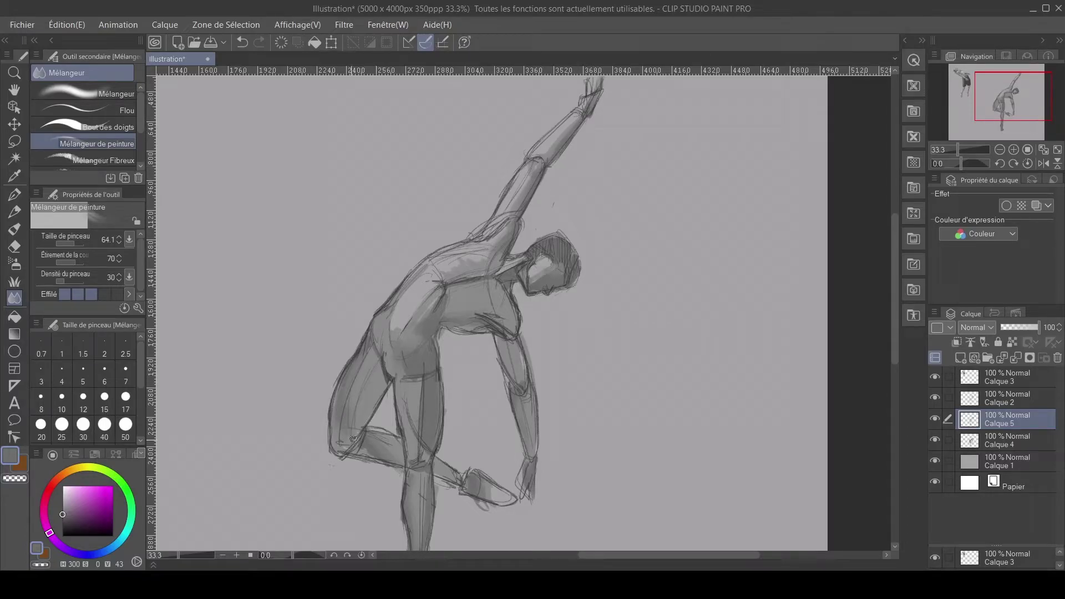
- Smooth the base shading of the hips and bent leg on layer Calque 4 with the paint blender
left_click(960, 438)
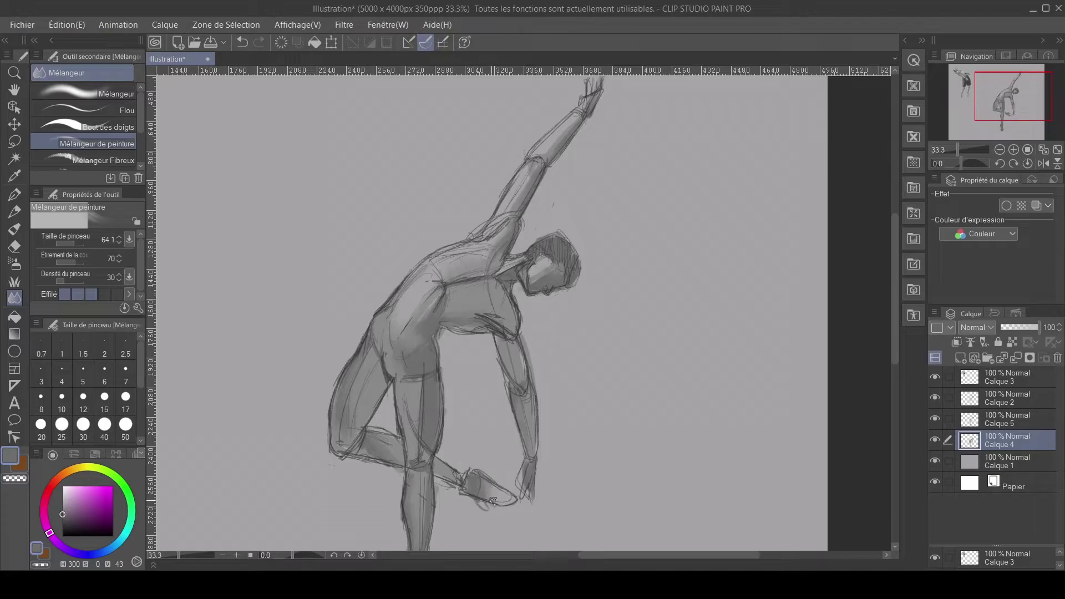
left_click_drag(419, 480, 465, 458)
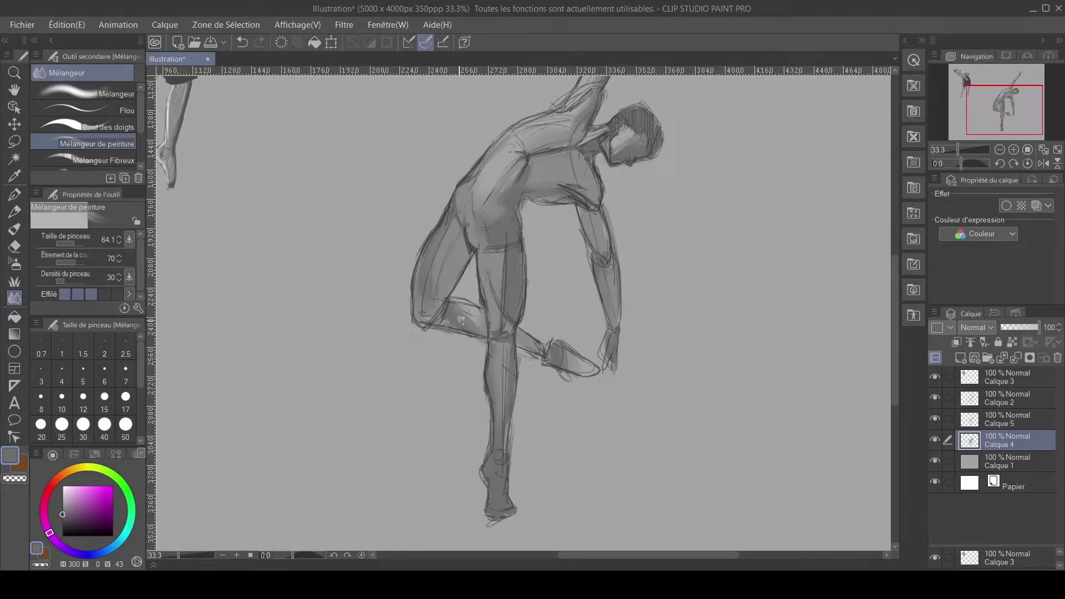
left_click_drag(485, 232, 468, 280)
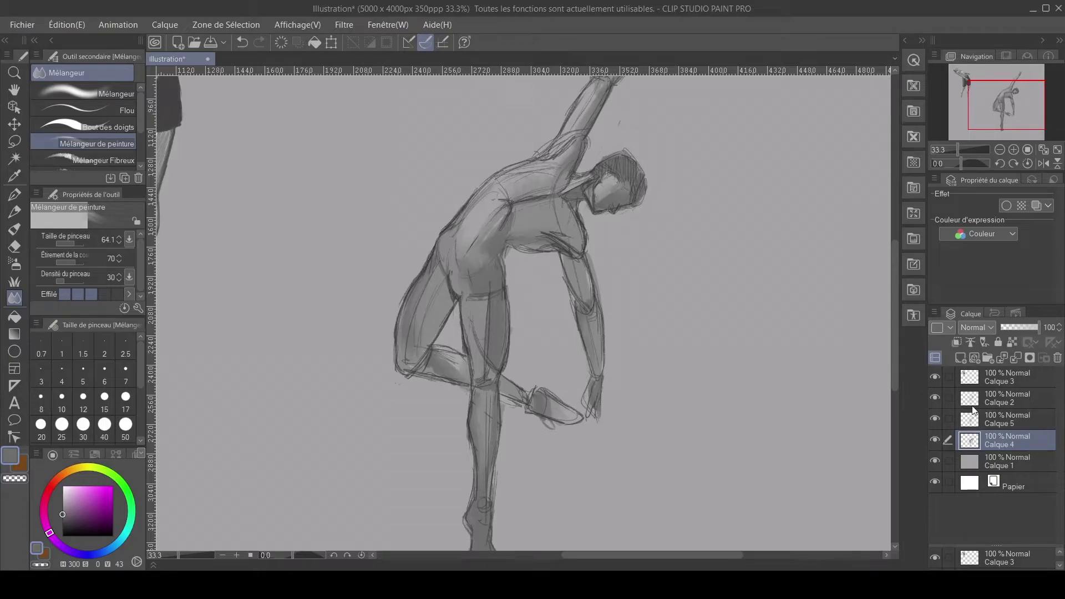
- Add a layer above Calque 5 and paint dark grey (V 27) oil-paint shadows on the hair, neck, chest and hanging upper arm
left_click(973, 417)
left_click(934, 396)
left_click(934, 396)
left_click(960, 357)
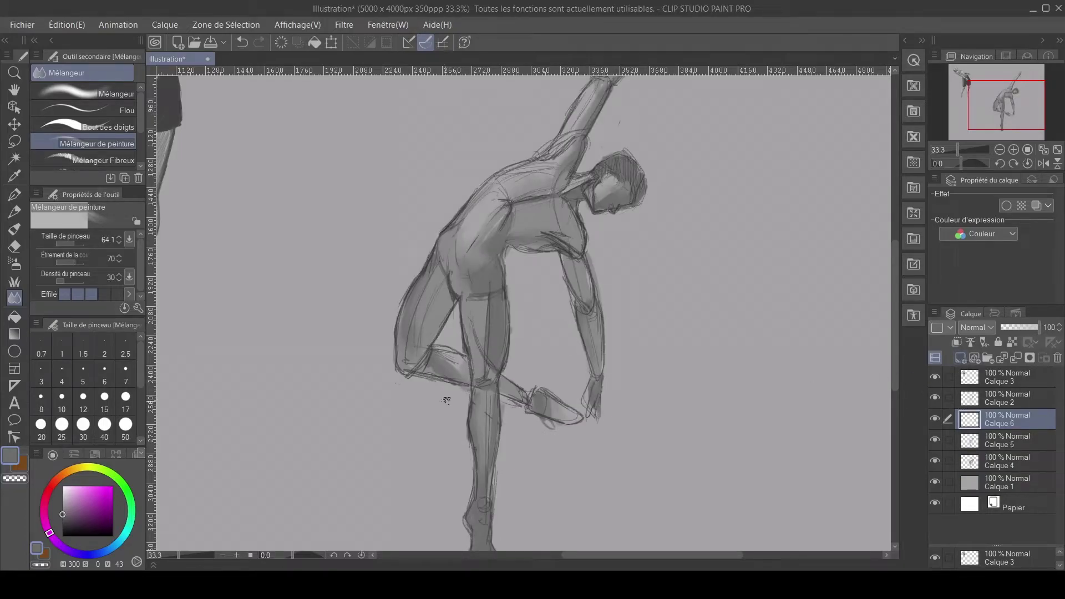
left_click_drag(62, 515, 61, 521)
left_click(15, 235)
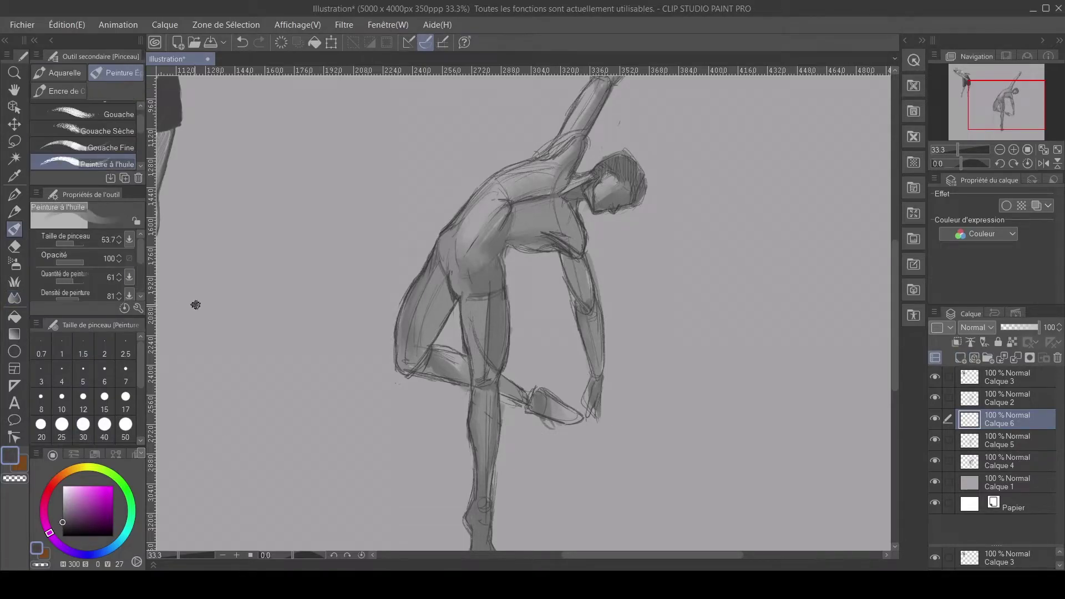
mouse_move(623, 178)
left_mouse_down()
mouse_move(632, 215)
mouse_move(641, 181)
mouse_move(642, 189)
mouse_move(628, 171)
mouse_move(571, 202)
mouse_move(586, 185)
mouse_move(562, 193)
mouse_move(593, 179)
mouse_move(589, 204)
mouse_move(614, 213)
mouse_move(569, 177)
mouse_move(577, 160)
mouse_move(569, 177)
mouse_move(584, 149)
mouse_move(552, 200)
mouse_move(535, 189)
mouse_move(516, 207)
mouse_move(545, 195)
mouse_move(488, 212)
mouse_move(475, 234)
mouse_move(508, 201)
mouse_move(472, 248)
mouse_move(524, 242)
mouse_move(581, 255)
mouse_move(546, 244)
mouse_move(566, 265)
mouse_move(593, 316)
left_mouse_up()
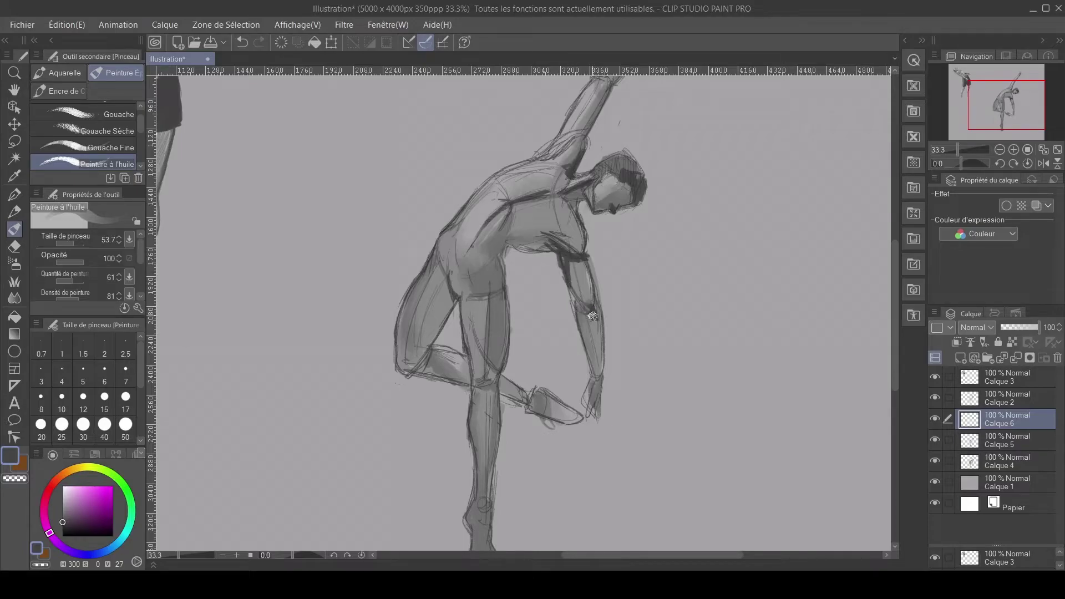
- Paint dark grey shadows at the waist, behind the bent knee, under the raised foot and along both thighs
left_click_drag(505, 248, 495, 243)
mouse_move(427, 360)
left_mouse_down()
mouse_move(418, 367)
mouse_move(436, 369)
left_mouse_up()
mouse_move(534, 411)
left_mouse_down()
mouse_move(562, 422)
mouse_move(531, 409)
mouse_move(546, 416)
mouse_move(530, 408)
mouse_move(546, 415)
mouse_move(540, 390)
mouse_move(555, 420)
left_mouse_up()
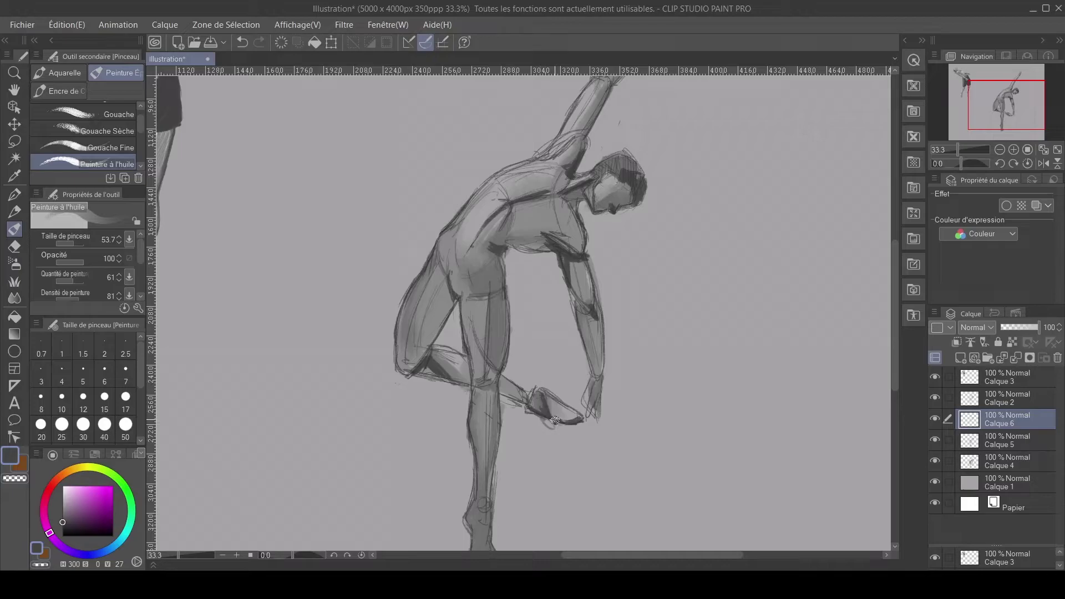
mouse_move(449, 300)
left_mouse_down()
mouse_move(437, 335)
mouse_move(449, 276)
mouse_move(509, 292)
mouse_move(501, 261)
mouse_move(507, 320)
left_mouse_up()
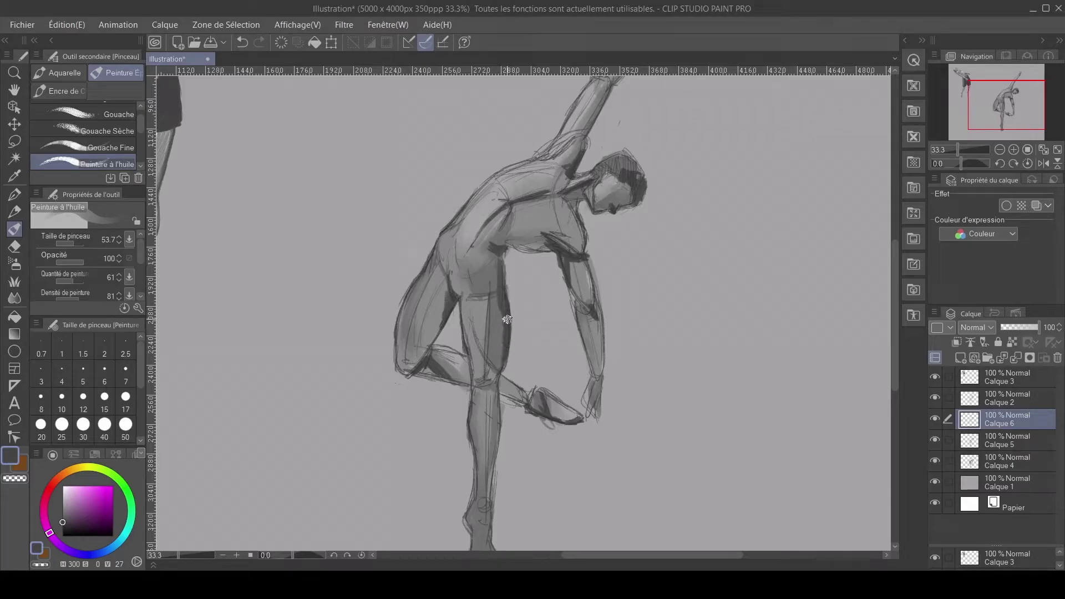
- Extend the dark grey shadows down the standing lower leg and along the hanging forearm and hand
scroll(499, 372, "down", 3)
left_click_drag(501, 376, 500, 476)
left_click_drag(598, 215, 603, 335)
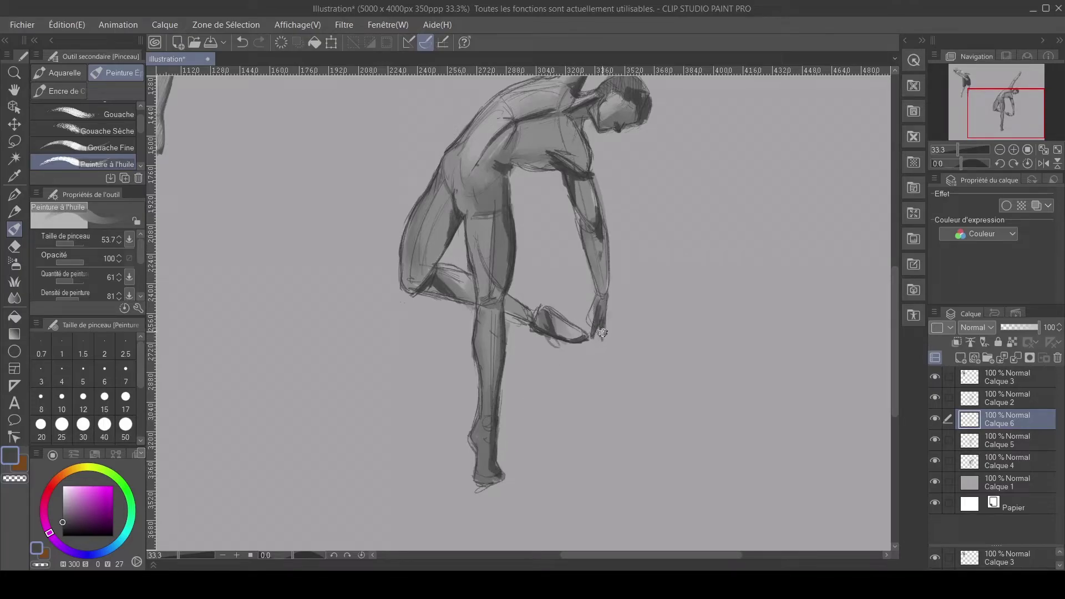
- Darken the underside of the raised forearm, elbow and wrist, and soften the figure's dark shadows with the paint blender
left_click_drag(460, 276, 508, 340)
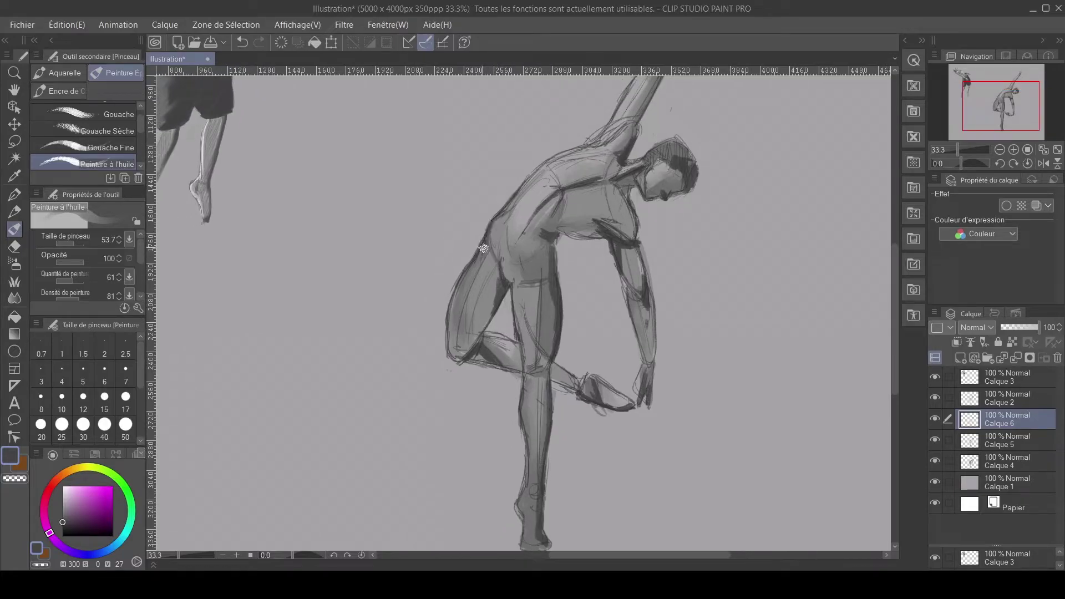
left_click_drag(483, 183, 455, 255)
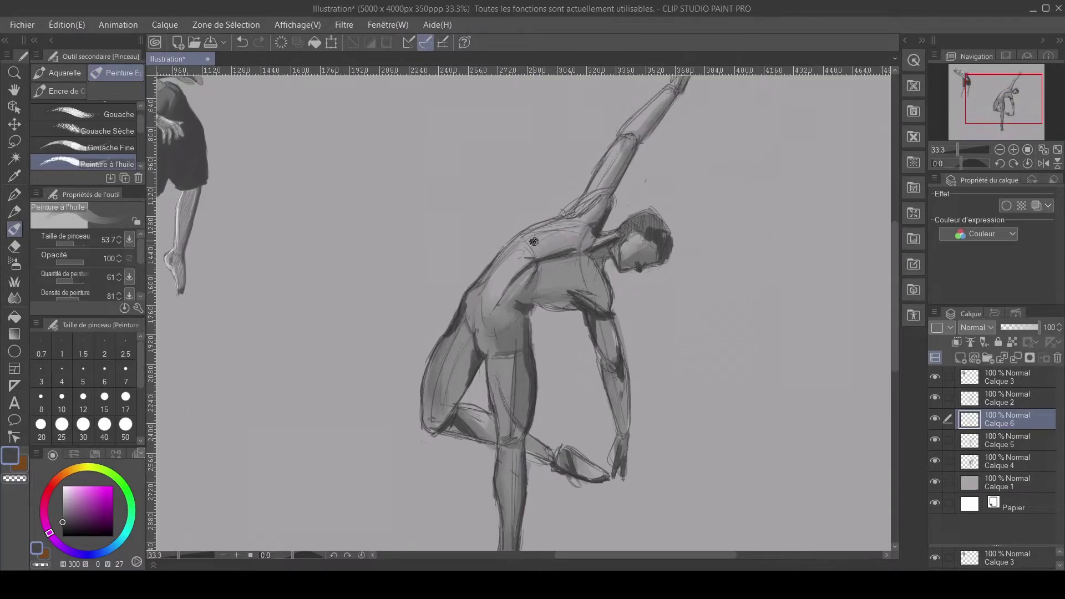
left_click_drag(529, 216, 502, 265)
left_click_drag(641, 160, 618, 185)
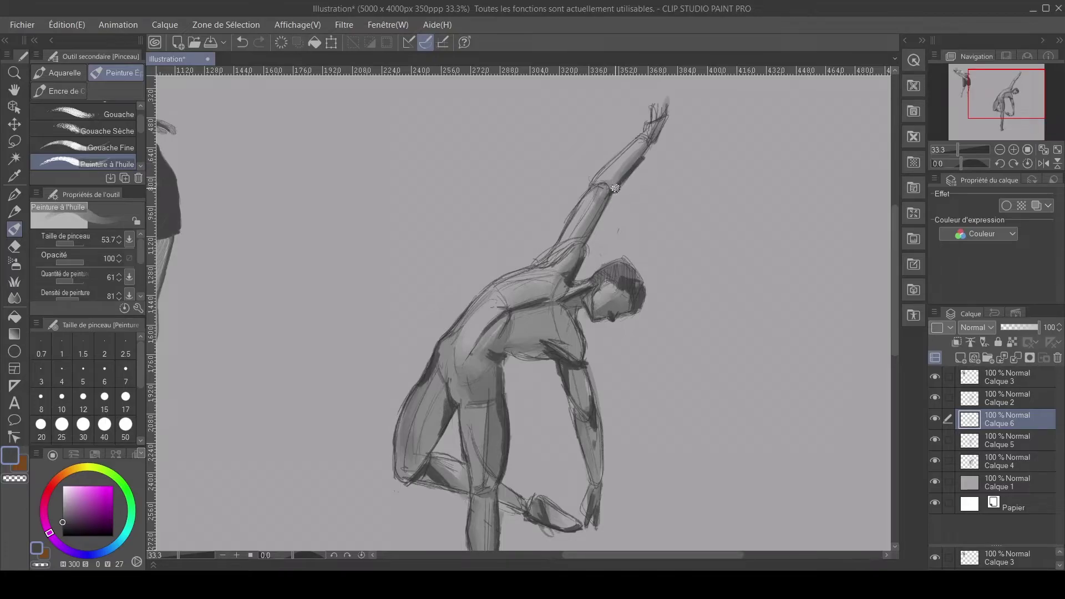
key("ctrl+z")
left_click_drag(620, 194, 639, 161, "ctrl+alt")
left_click_drag(648, 135, 652, 143)
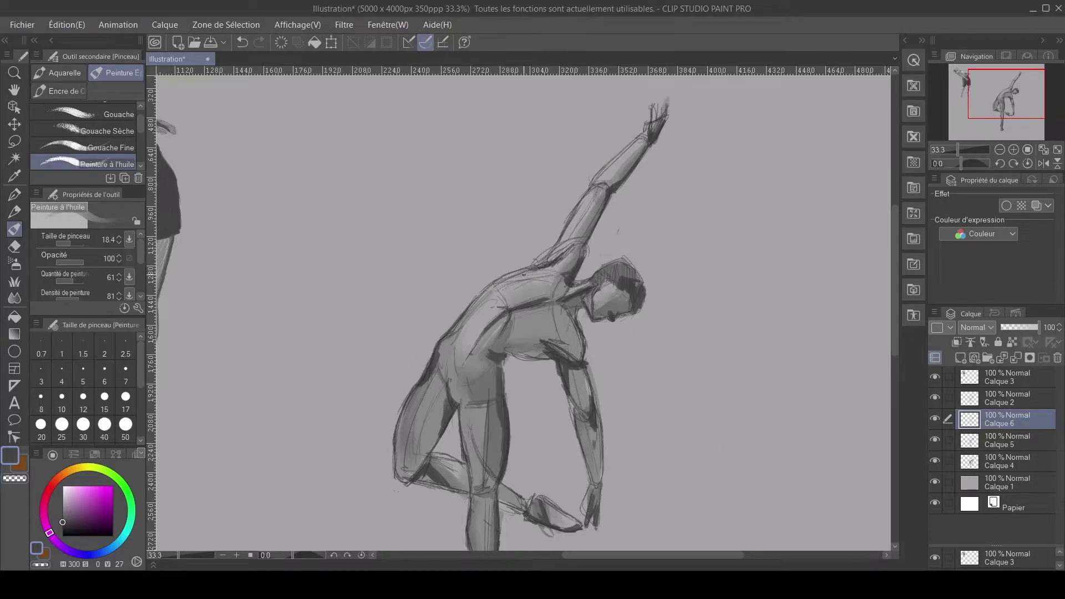
left_click(14, 298)
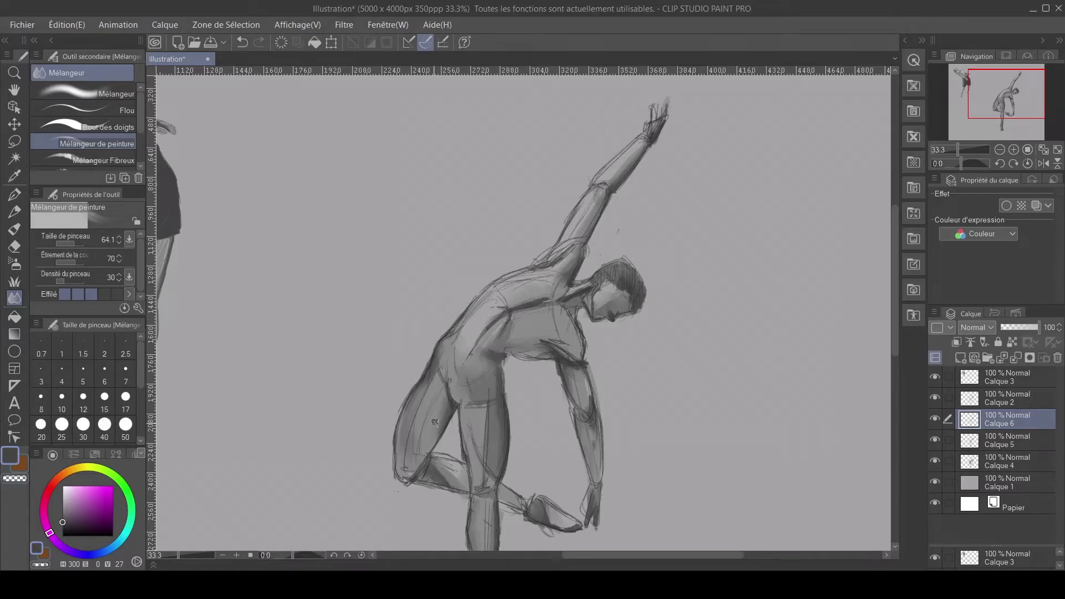
- Add a layer above Calque 6 and paint light grey (V 84) oil-paint highlights on the neck, raised arm and hand
left_click(934, 358)
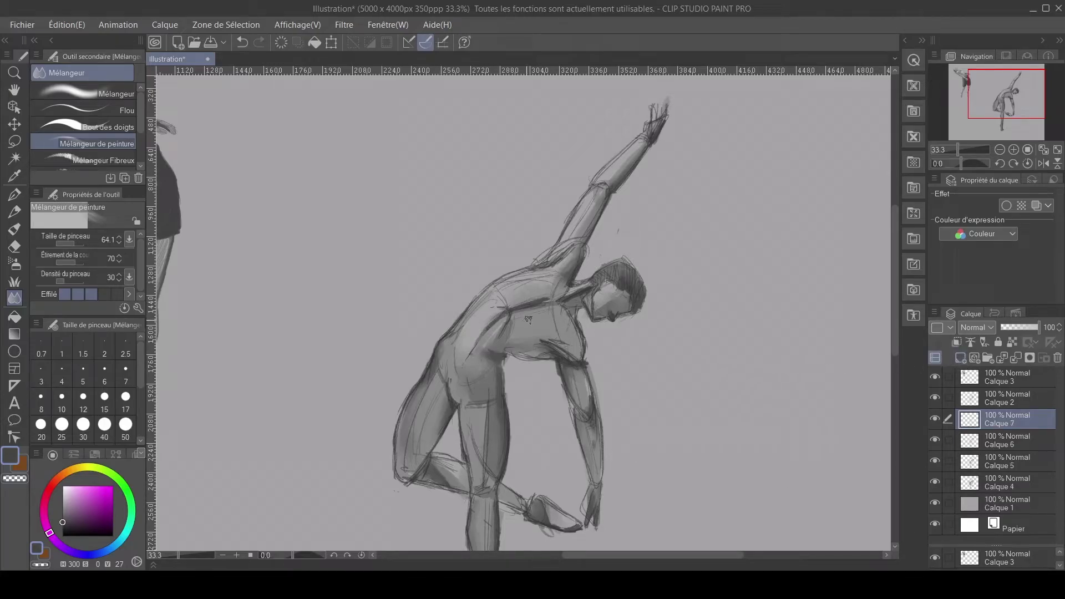
left_click(64, 486)
left_click(64, 503)
left_click(62, 493)
left_click(14, 229)
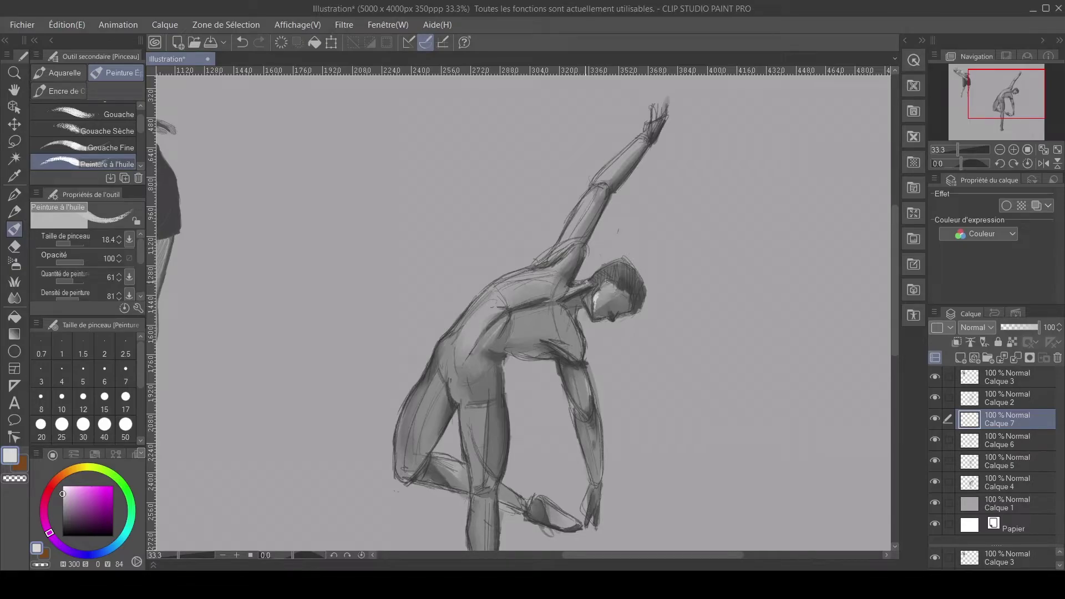
left_click_drag(593, 285, 569, 291)
left_click_drag(632, 142, 596, 185)
mouse_move(666, 104)
left_mouse_down()
mouse_move(600, 180)
mouse_move(613, 174)
mouse_move(570, 238)
mouse_move(589, 199)
mouse_move(578, 223)
left_mouse_up()
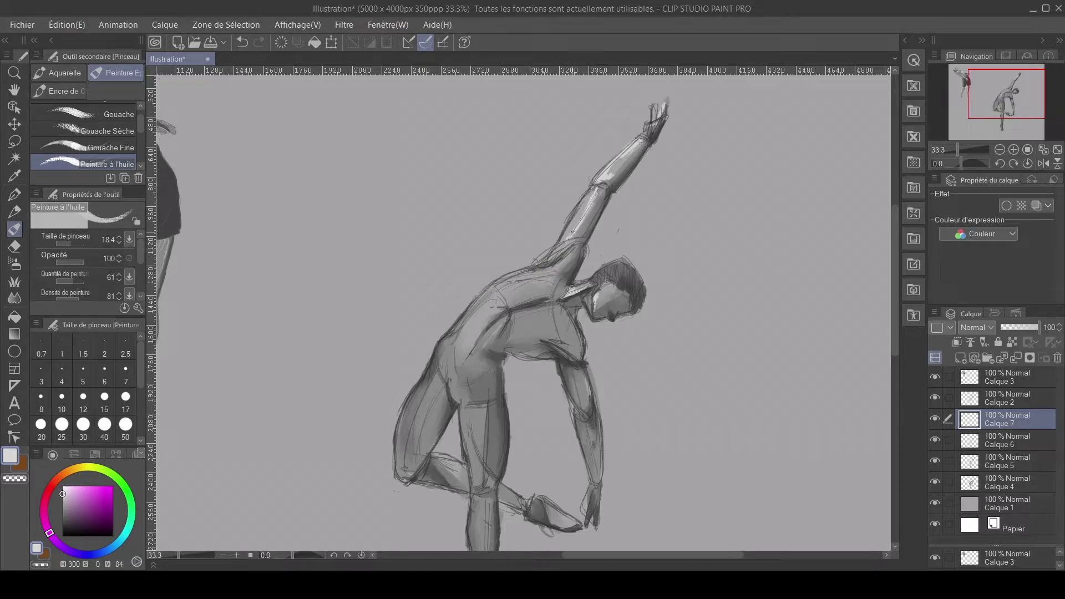
- Add light grey highlights to the side of the torso, bent calf and foot, and strengthen those on the shoulder and raised arm
mouse_move(596, 188)
left_mouse_down()
mouse_move(567, 228)
mouse_move(579, 247)
mouse_move(493, 287)
mouse_move(499, 281)
mouse_move(481, 306)
mouse_move(494, 328)
mouse_move(465, 364)
left_mouse_up()
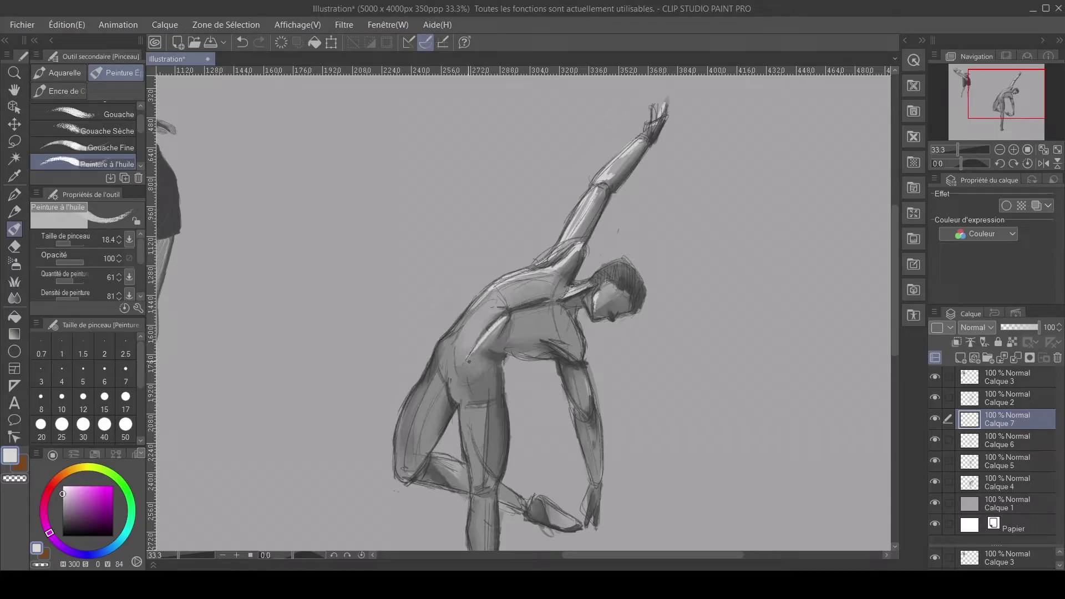
mouse_move(436, 459)
left_mouse_down()
mouse_move(460, 465)
mouse_move(448, 463)
left_mouse_up()
left_click_drag(576, 524, 568, 518)
left_click_drag(569, 259, 554, 269)
left_click_drag(589, 194, 563, 238)
left_click_drag(624, 159, 613, 168)
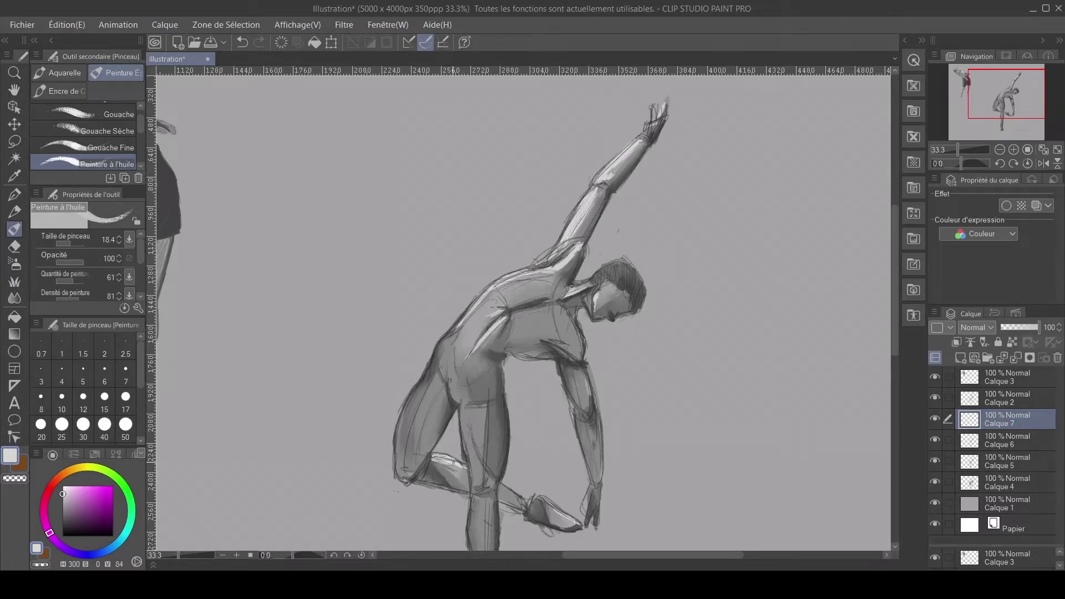
- Soften the light grey highlights on the raised arm and side of the torso with the paint blender
left_click(15, 298)
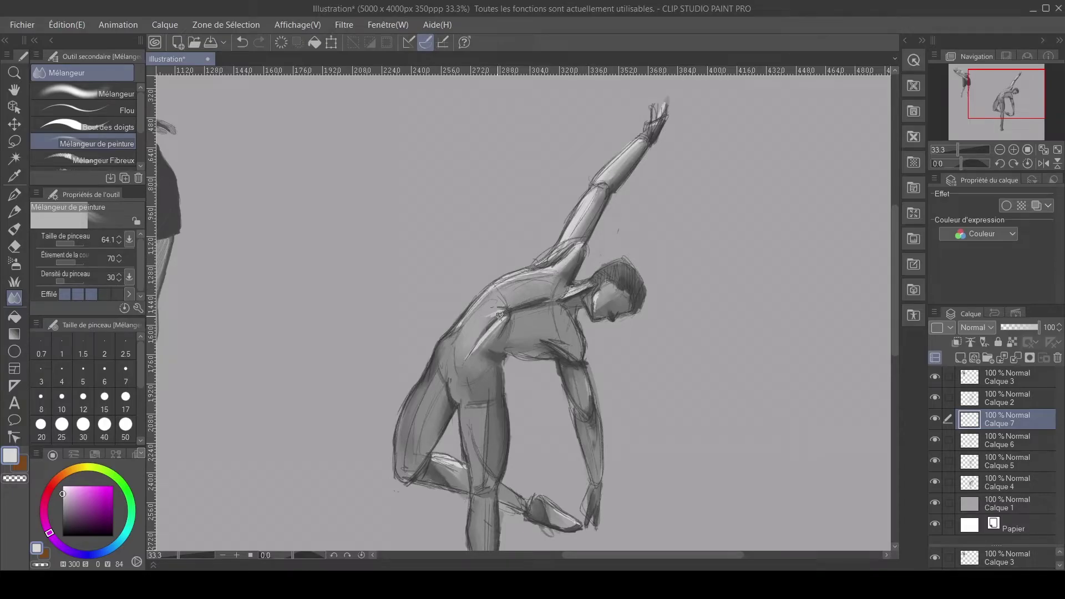
left_click_drag(488, 332, 470, 364)
- Check the figure without its line art, and merge Calque 2, 7, 6, 5 and 4 into a single layer
scroll(322, 441, "down", 1)
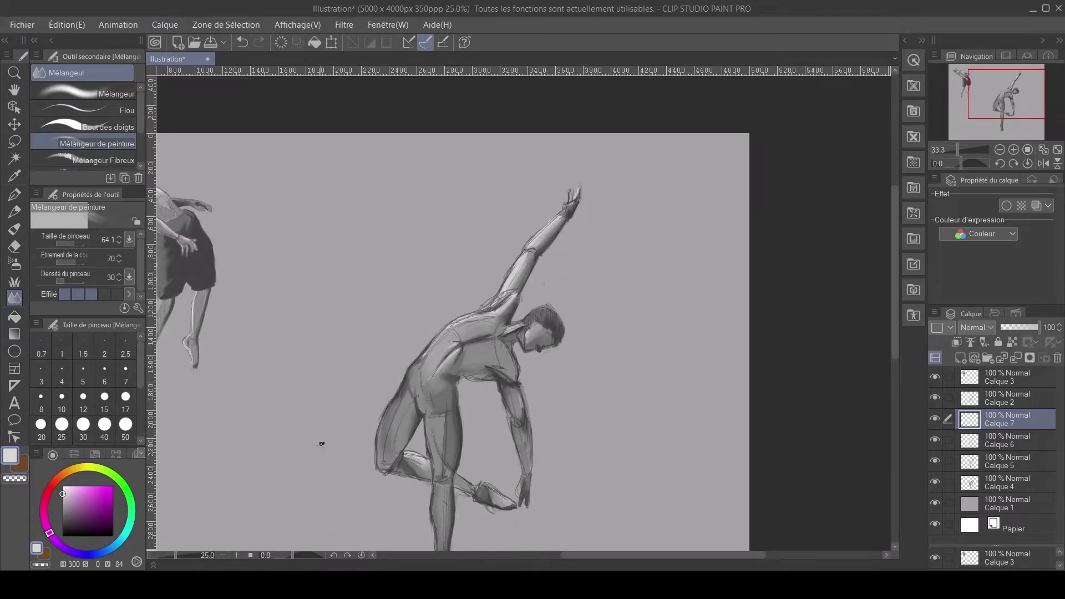
left_click_drag(319, 436, 335, 373)
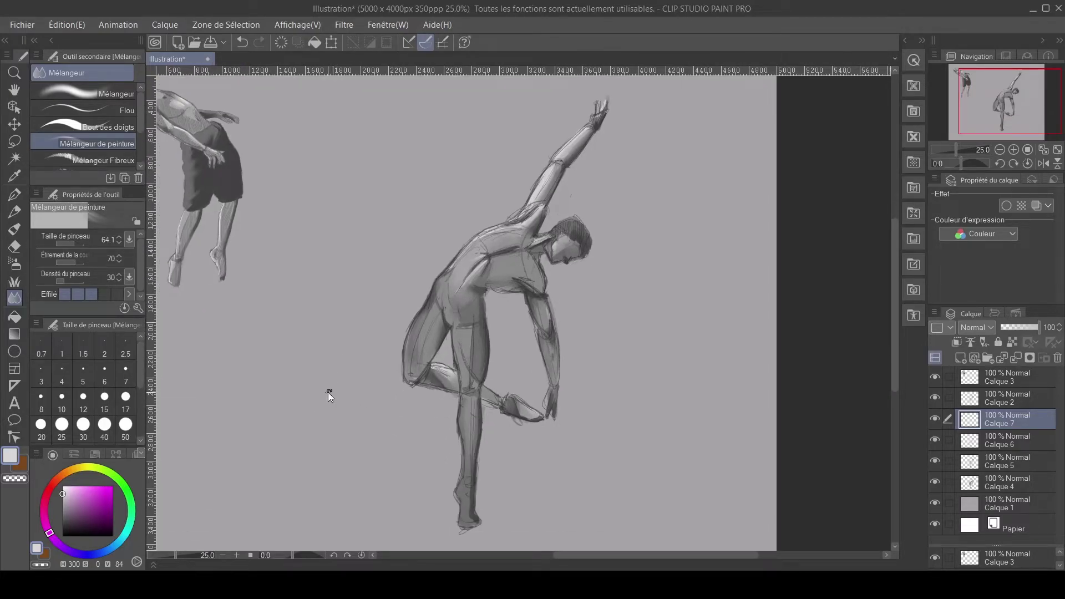
scroll(325, 392, "down", 3)
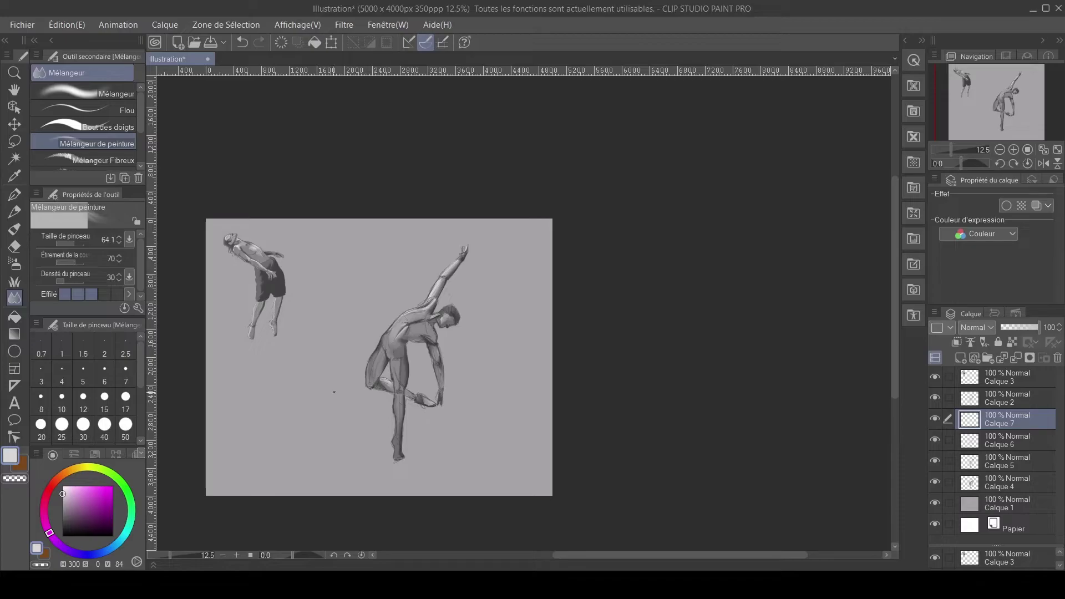
left_click(934, 398)
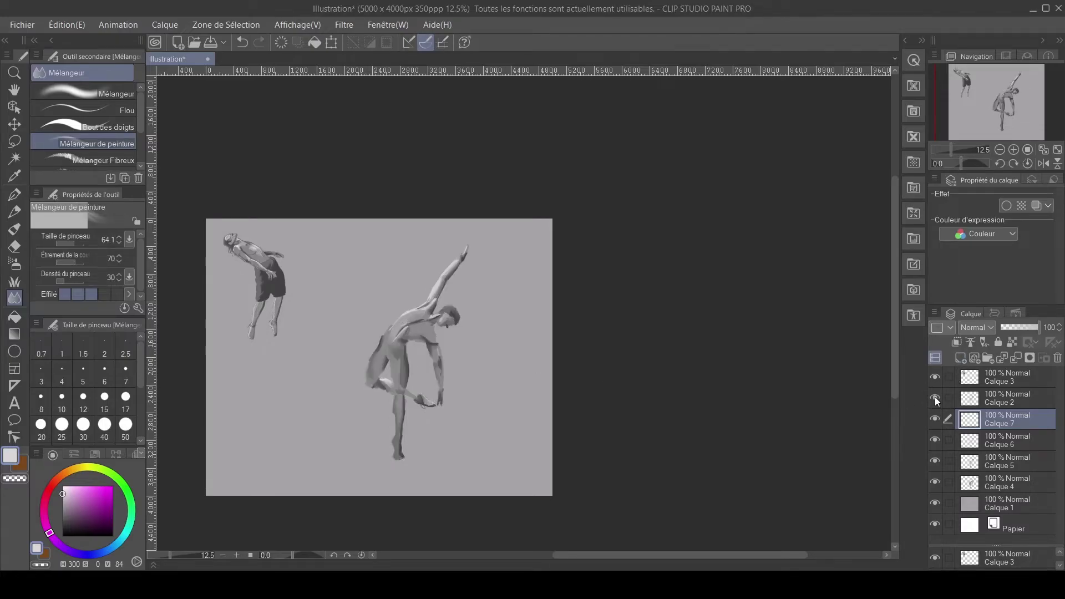
left_click(933, 397)
left_click(968, 400)
left_click(993, 476, "shift")
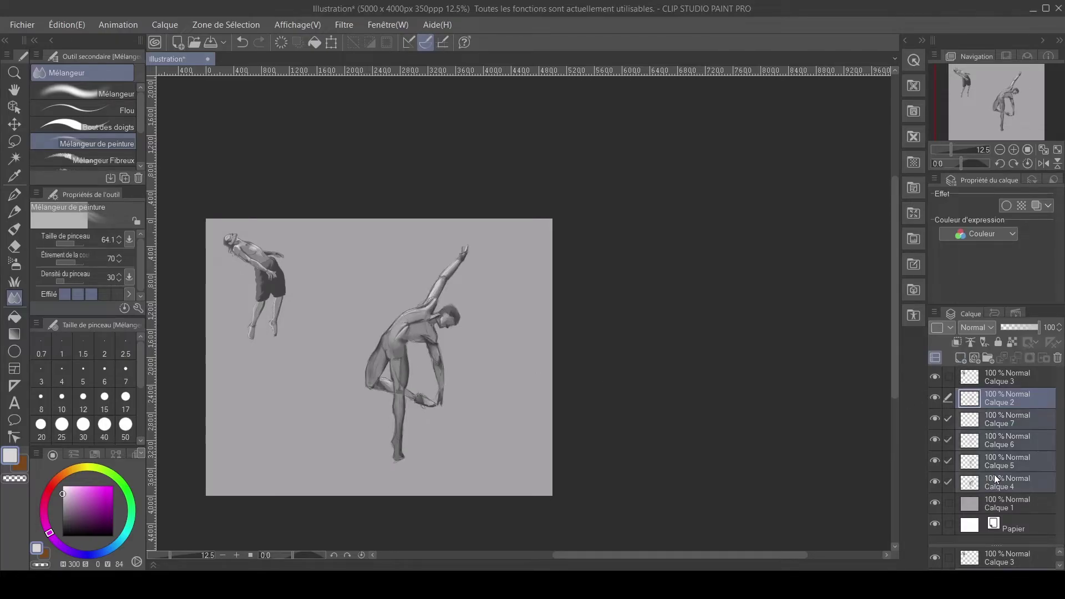
key("shift+alt+e")
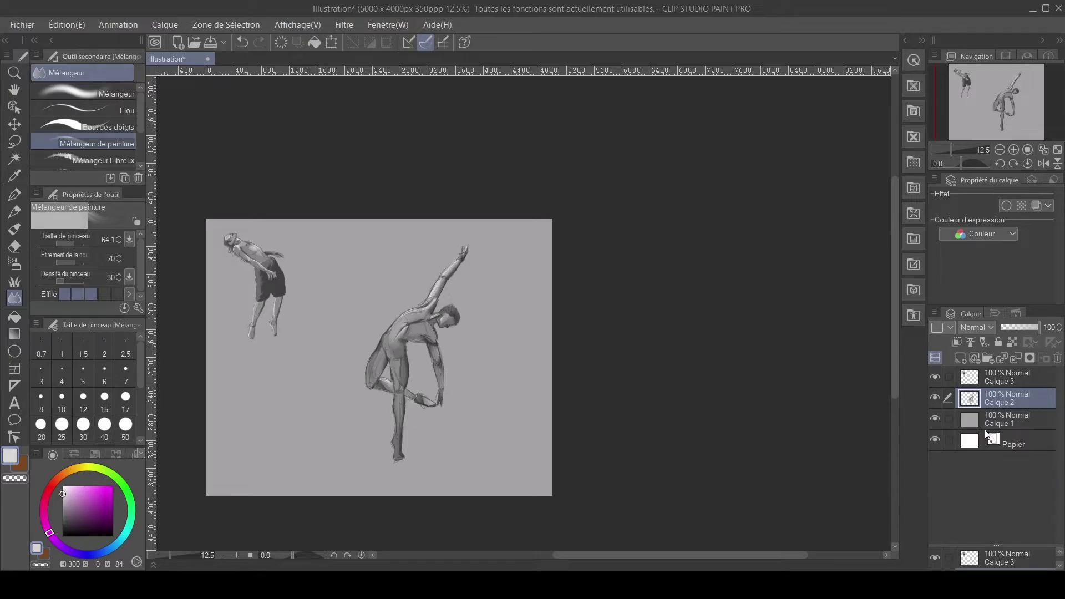
- Scale the merged bending figure down and place it in the canvas's lower-left area, directly below the first figure
key("ctrl+t")
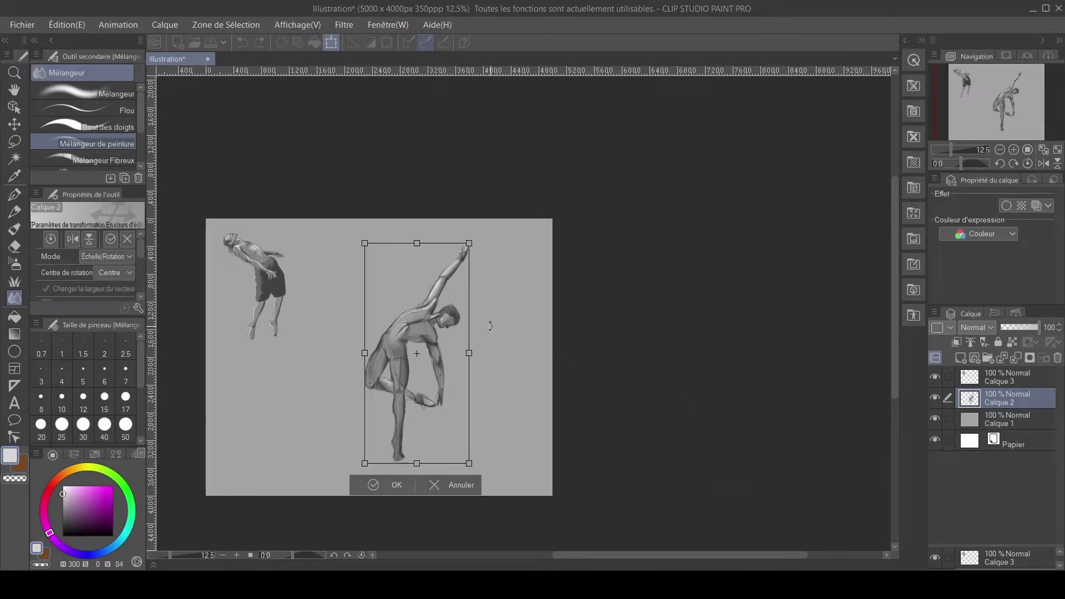
left_click_drag(368, 250, 403, 325)
left_click_drag(434, 364, 259, 379)
left_click_drag(271, 460, 315, 446)
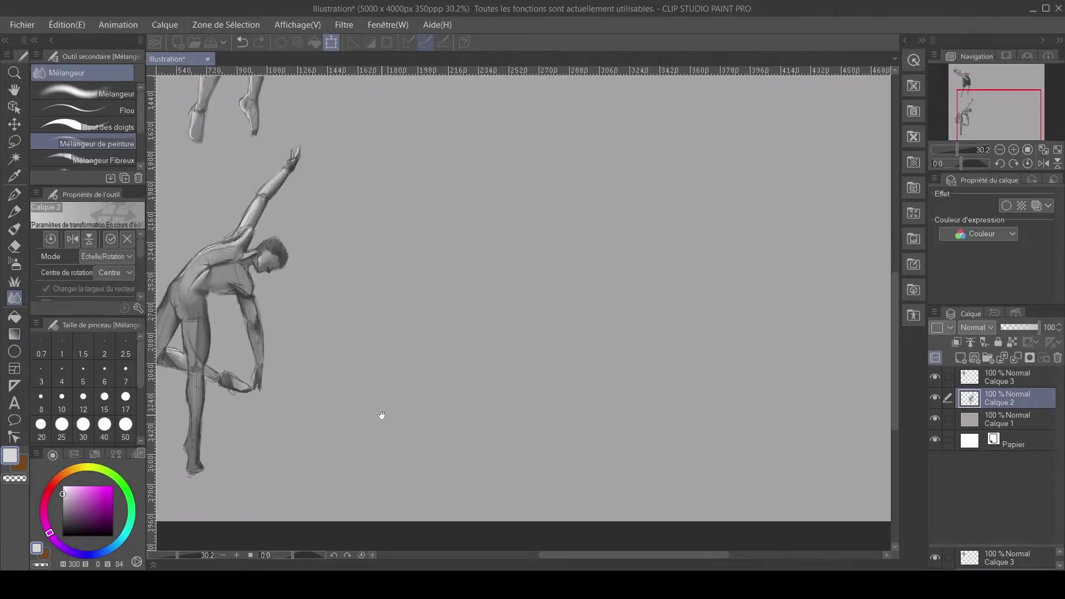
left_click_drag(382, 414, 602, 421)
left_click_drag(403, 299, 373, 311)
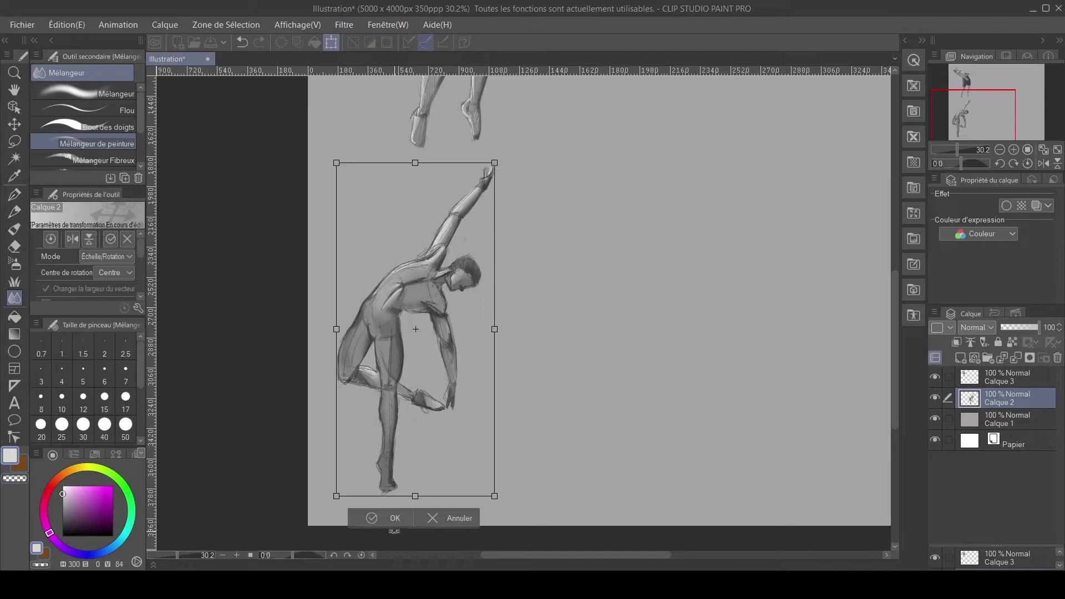
left_click(385, 518)
scroll(255, 361, "up", 1)
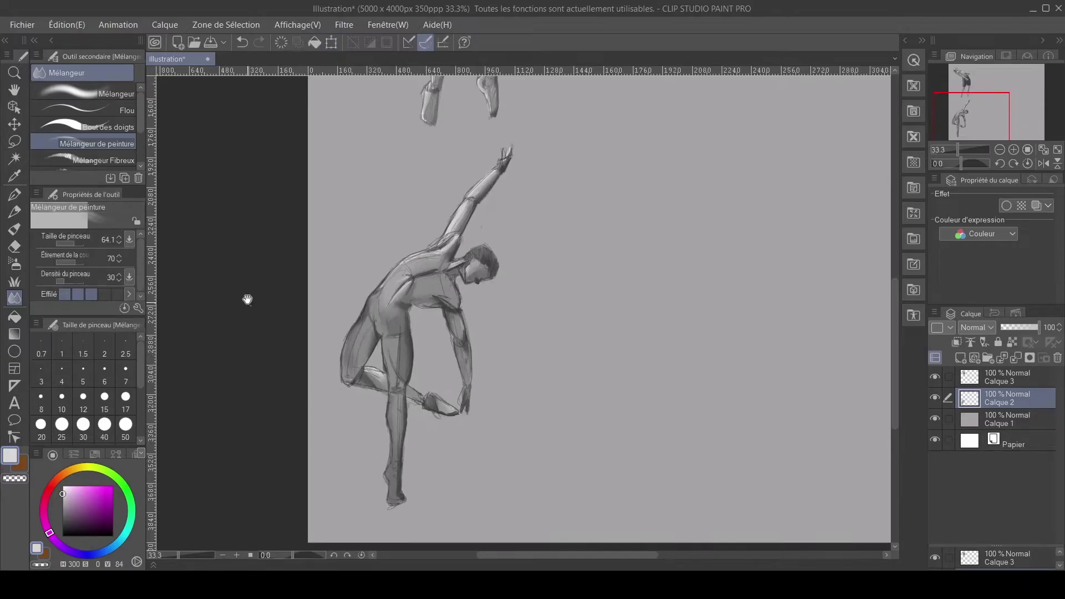
scroll(248, 378, "up", 2)
scroll(294, 272, "up", 3)
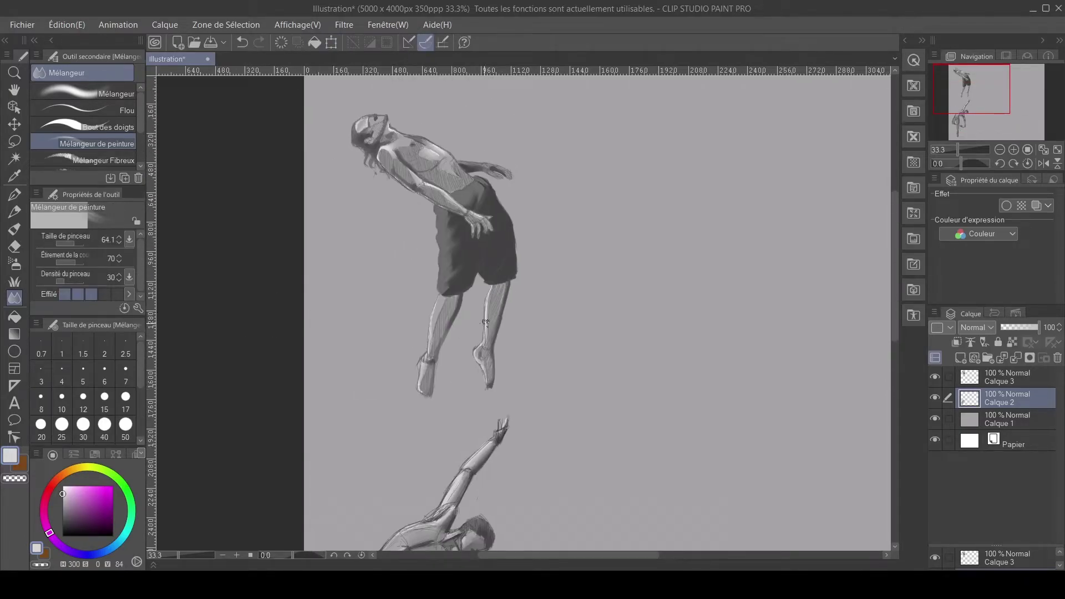
scroll(488, 333, "down", 2)
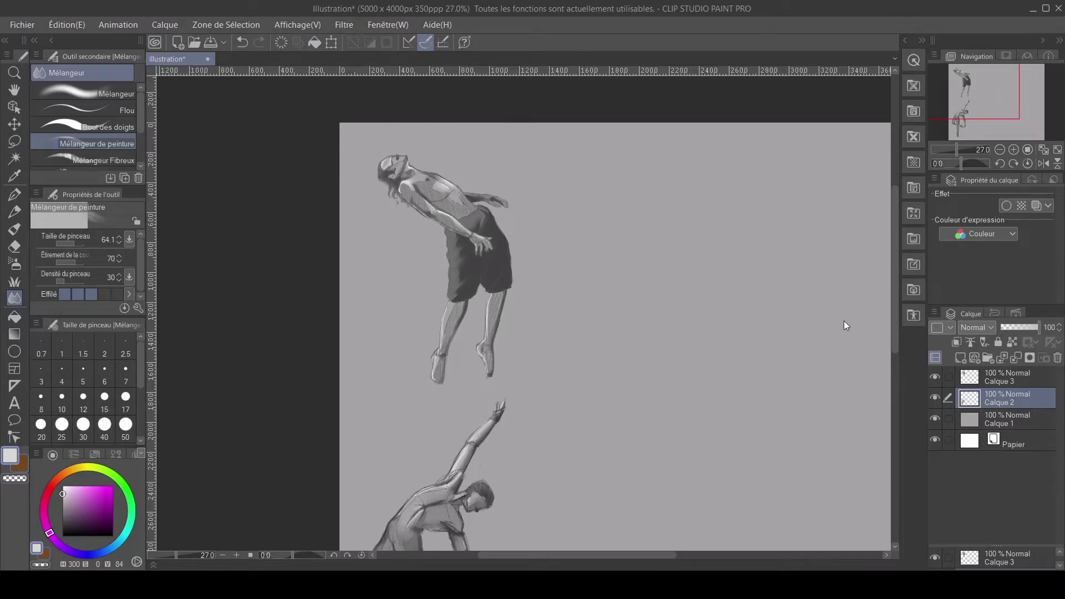
key("alt+Tab")
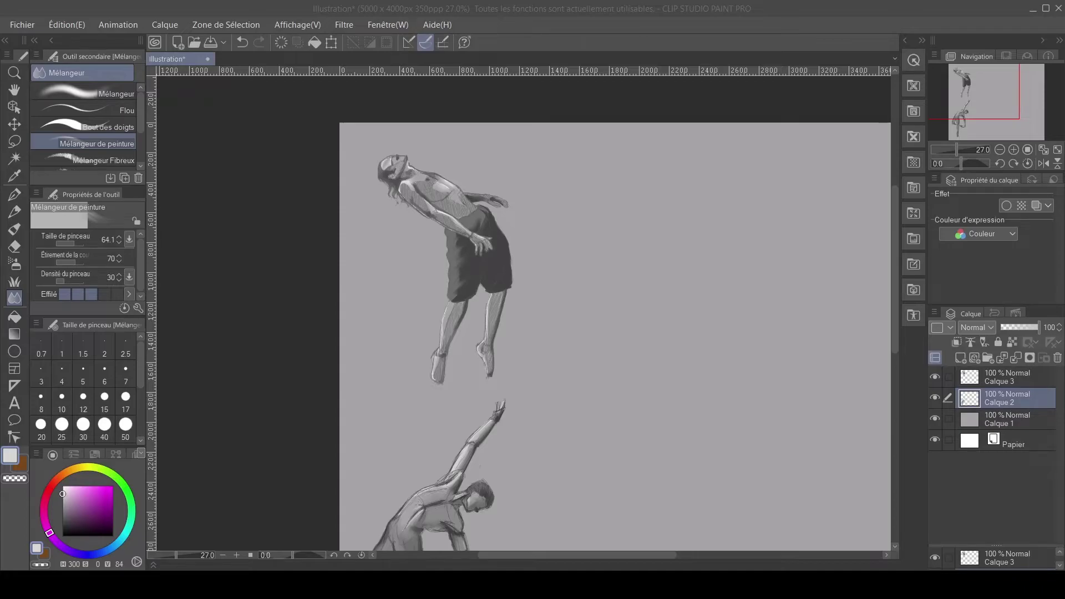
- Add a new layer above Calque 2 and set up the Crayon pencil with a very dark grey (V 21) over the empty canvas area
left_click(960, 358)
left_click_drag(619, 449, 376, 405)
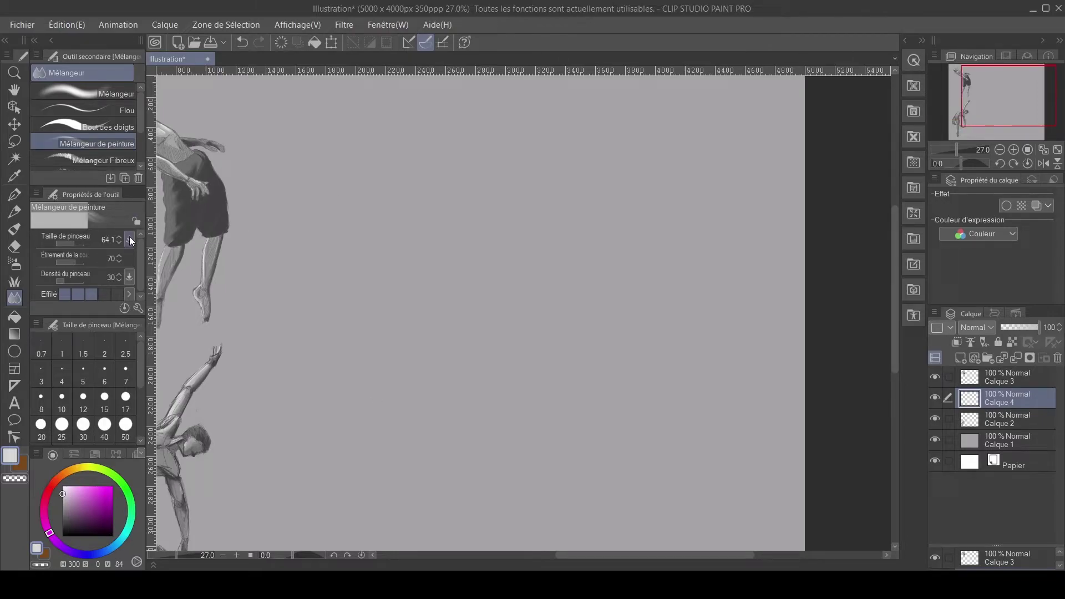
left_click(10, 215)
left_click_drag(93, 505, 58, 520)
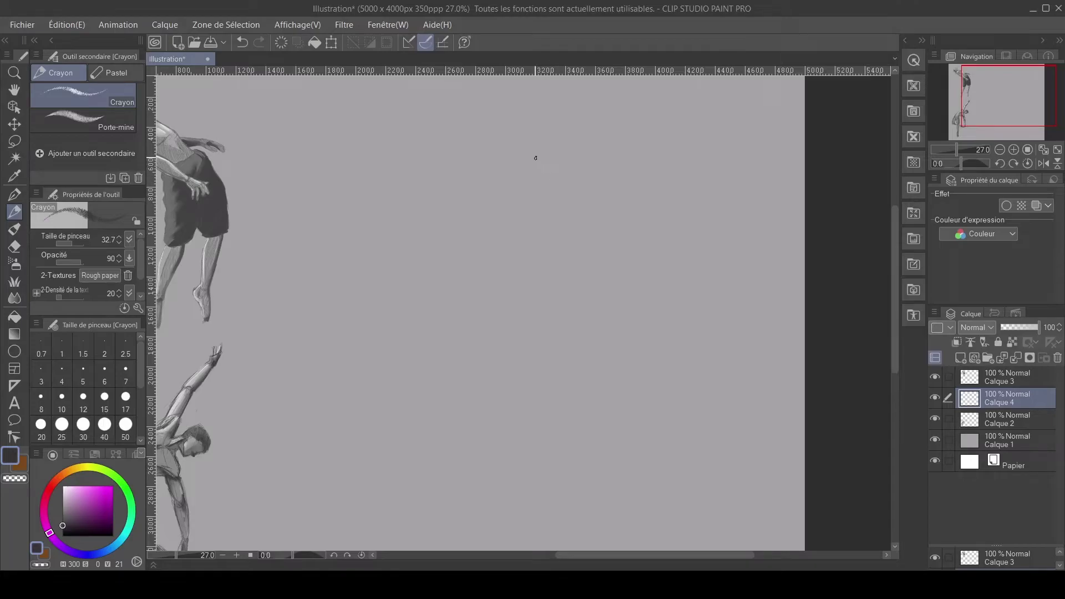
- Sketch the third figure's gesture lines in the empty area: neck, shoulder line and a curved spine ending at the pelvis
left_click_drag(527, 171, 564, 215)
left_click_drag(569, 211, 548, 216)
left_click_drag(563, 211, 532, 218)
left_click_drag(584, 243, 586, 328)
left_click_drag(574, 348, 593, 300)
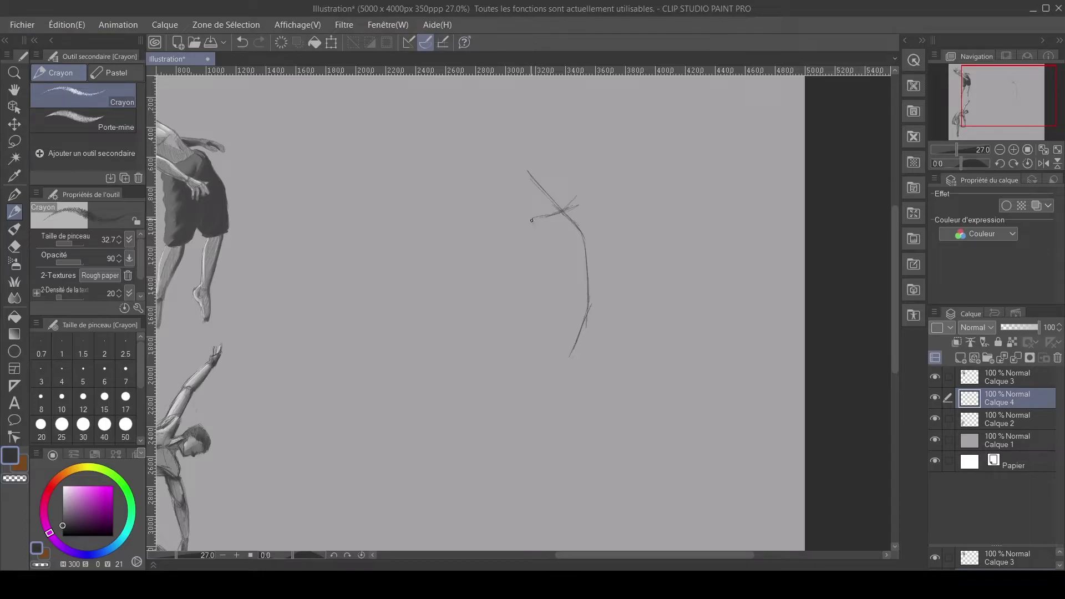
- Block in the tilted ribcage around the spine, with a small circle for the shoulder joint and an arched lower rib edge
mouse_move(531, 221)
left_mouse_down()
mouse_move(546, 248)
mouse_move(591, 244)
mouse_move(563, 271)
mouse_move(539, 220)
left_mouse_up()
mouse_move(577, 204)
left_mouse_down()
mouse_move(604, 222)
mouse_move(604, 271)
left_mouse_up()
left_click_drag(607, 232, 610, 272)
left_click_drag(581, 204, 612, 260)
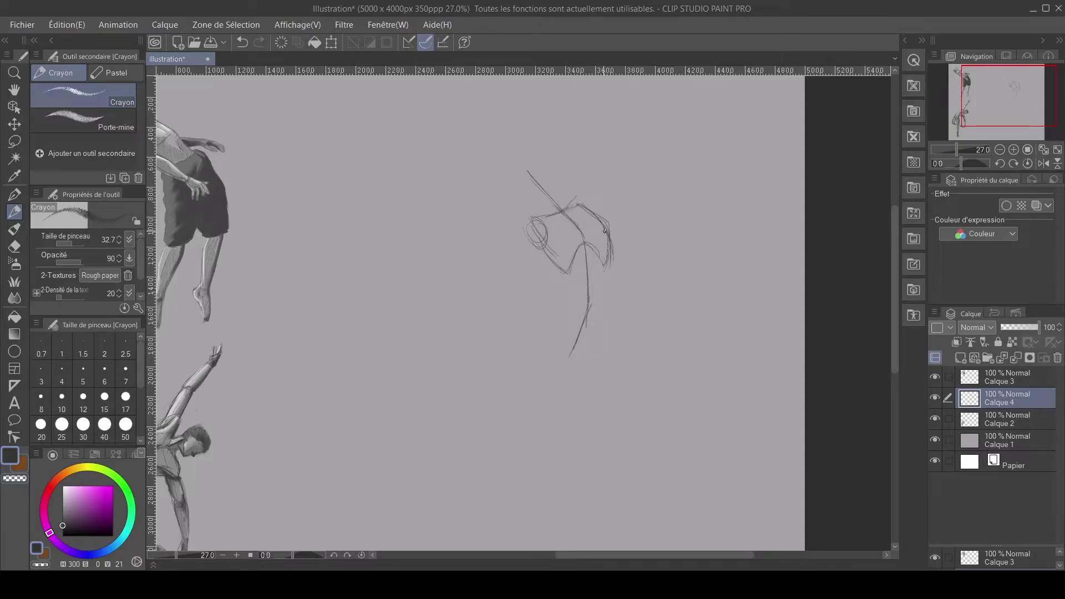
left_click_drag(596, 218, 612, 267)
mouse_move(612, 258)
left_mouse_down()
mouse_move(590, 245)
mouse_move(579, 264)
left_mouse_up()
mouse_move(574, 284)
left_mouse_down()
mouse_move(553, 264)
mouse_move(572, 272)
mouse_move(558, 276)
mouse_move(576, 285)
mouse_move(527, 247)
mouse_move(526, 224)
mouse_move(564, 203)
mouse_move(557, 189)
left_mouse_up()
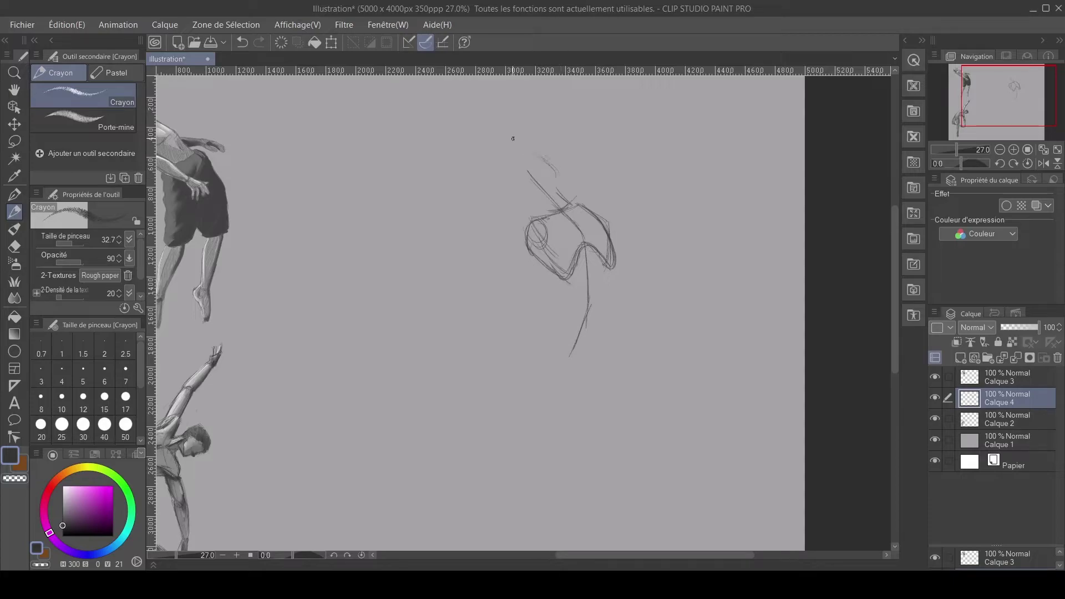
- Sketch an oval abdomen and a wedge-shaped pelvis below the ribcage, and start the curve of the skull above the neck
mouse_move(519, 136)
left_mouse_down()
mouse_move(559, 176)
mouse_move(551, 163)
left_mouse_up()
mouse_move(611, 266)
left_mouse_down()
mouse_move(597, 305)
mouse_move(613, 291)
mouse_move(578, 264)
mouse_move(566, 286)
mouse_move(609, 262)
mouse_move(606, 294)
mouse_move(590, 268)
mouse_move(598, 302)
mouse_move(567, 266)
mouse_move(608, 291)
mouse_move(624, 321)
left_mouse_up()
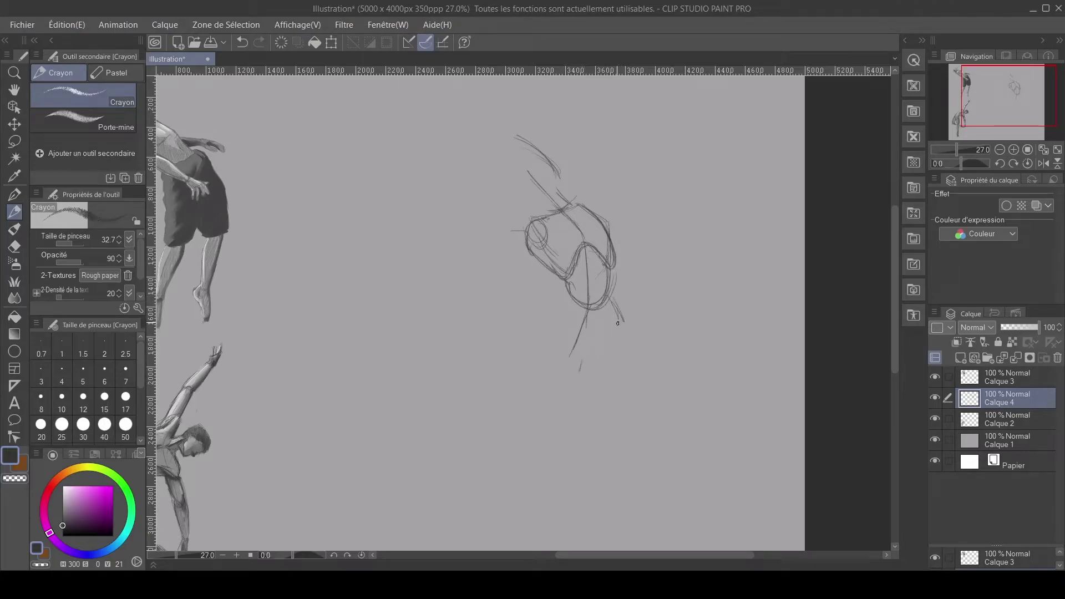
left_click_drag(566, 292, 528, 321)
left_click_drag(567, 326, 571, 345)
mouse_move(524, 320)
left_mouse_down()
mouse_move(570, 365)
mouse_move(599, 346)
left_mouse_up()
mouse_move(609, 294)
left_mouse_down()
mouse_move(618, 325)
mouse_move(579, 373)
mouse_move(555, 333)
mouse_move(580, 365)
left_mouse_up()
mouse_move(533, 321)
left_mouse_down()
mouse_move(577, 351)
mouse_move(530, 318)
left_mouse_up()
key("ctrl+z")
left_click_drag(565, 287, 538, 318)
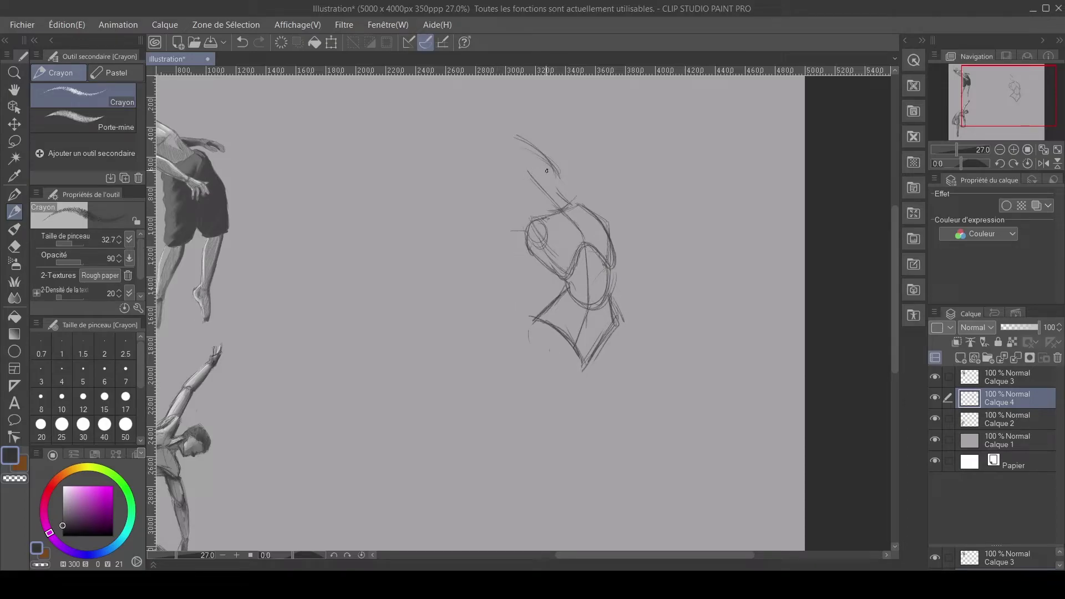
- Sketch the tilted-back head with its jaw line, plus a horizontal guide line for the outstretched upper arm
mouse_move(562, 176)
left_mouse_down()
mouse_move(529, 197)
mouse_move(501, 182)
mouse_move(522, 194)
mouse_move(508, 181)
mouse_move(497, 189)
mouse_move(530, 193)
mouse_move(509, 195)
left_mouse_up()
left_click_drag(519, 137, 496, 145)
left_click_drag(522, 238, 428, 229)
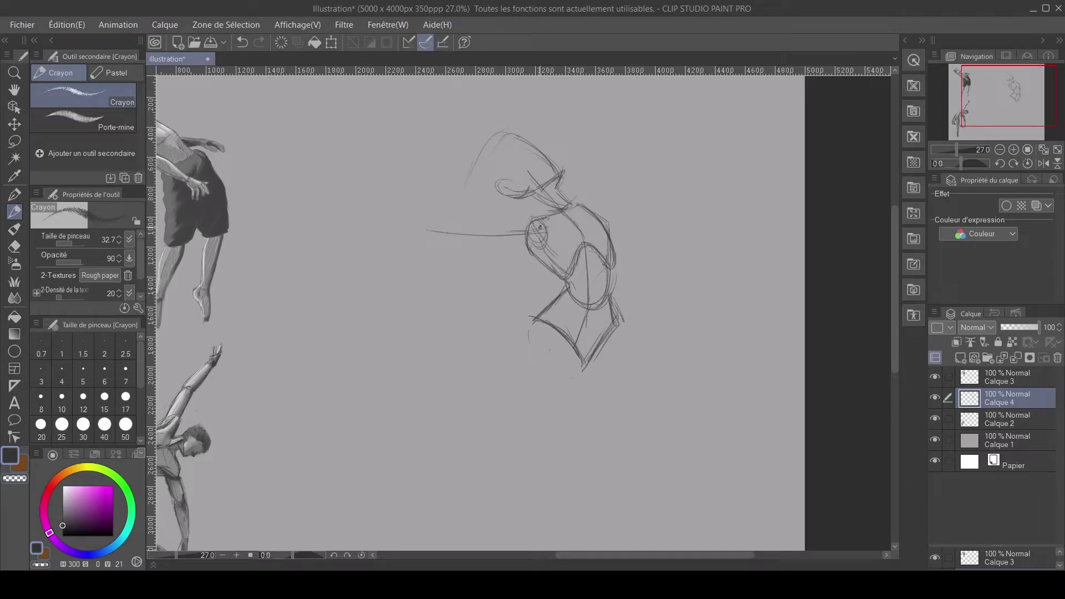
mouse_move(561, 173)
left_mouse_down()
mouse_move(519, 151)
mouse_move(502, 157)
mouse_move(516, 193)
mouse_move(511, 178)
left_mouse_up()
mouse_move(526, 138)
left_mouse_down()
mouse_move(477, 150)
mouse_move(525, 139)
mouse_move(499, 129)
mouse_move(463, 157)
left_mouse_up()
left_click_drag(588, 189, 585, 202)
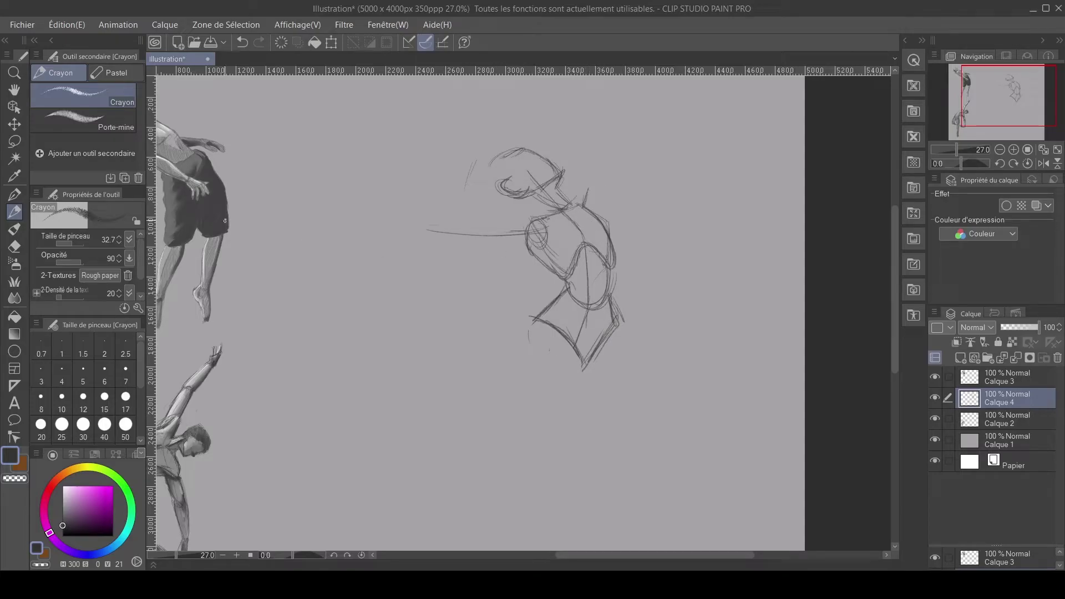
- Lasso the torso, pelvis and horizontal arm line, then enlarge and reposition them slightly relative to the head
left_click(15, 141)
mouse_move(513, 226)
left_mouse_down()
mouse_move(582, 186)
mouse_move(655, 197)
mouse_move(621, 413)
mouse_move(458, 367)
mouse_move(409, 252)
mouse_move(425, 199)
mouse_move(519, 211)
left_mouse_up()
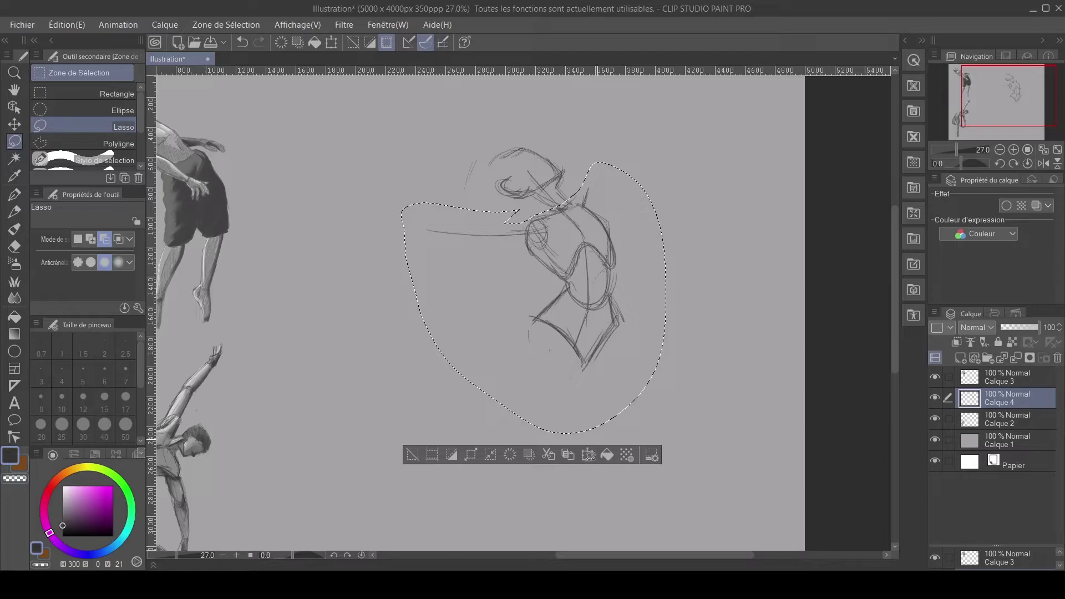
left_click(588, 455)
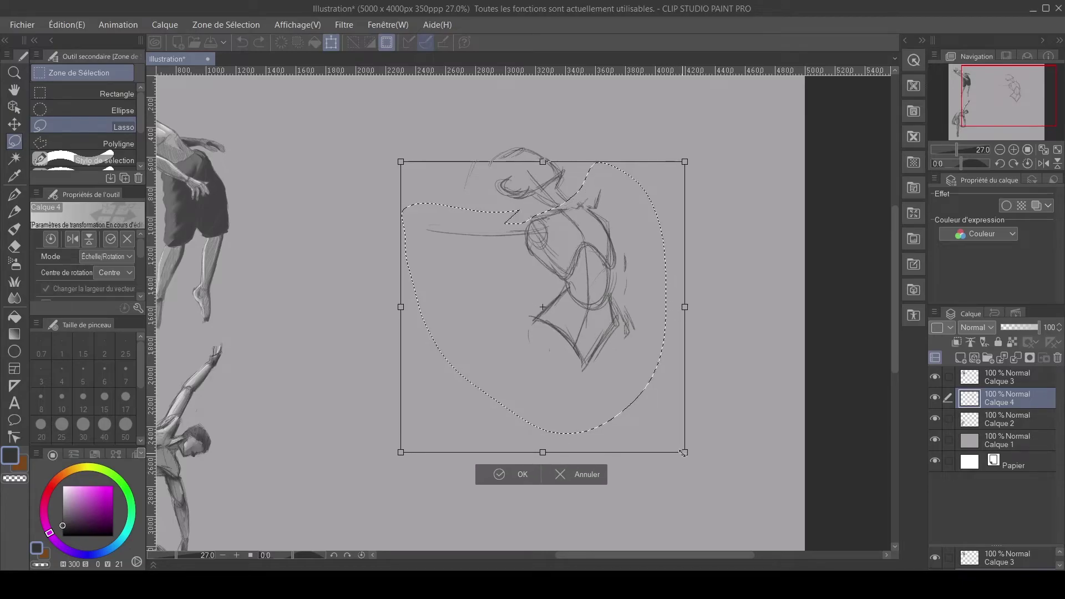
left_click_drag(683, 453, 685, 454)
left_click_drag(572, 284, 564, 280)
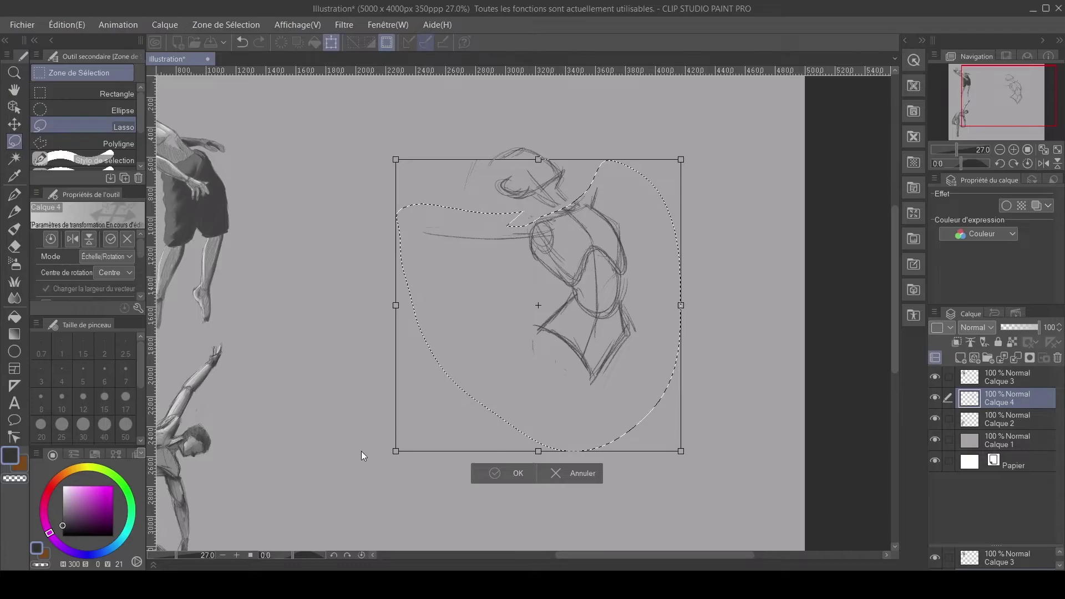
key("Return")
left_click(414, 473)
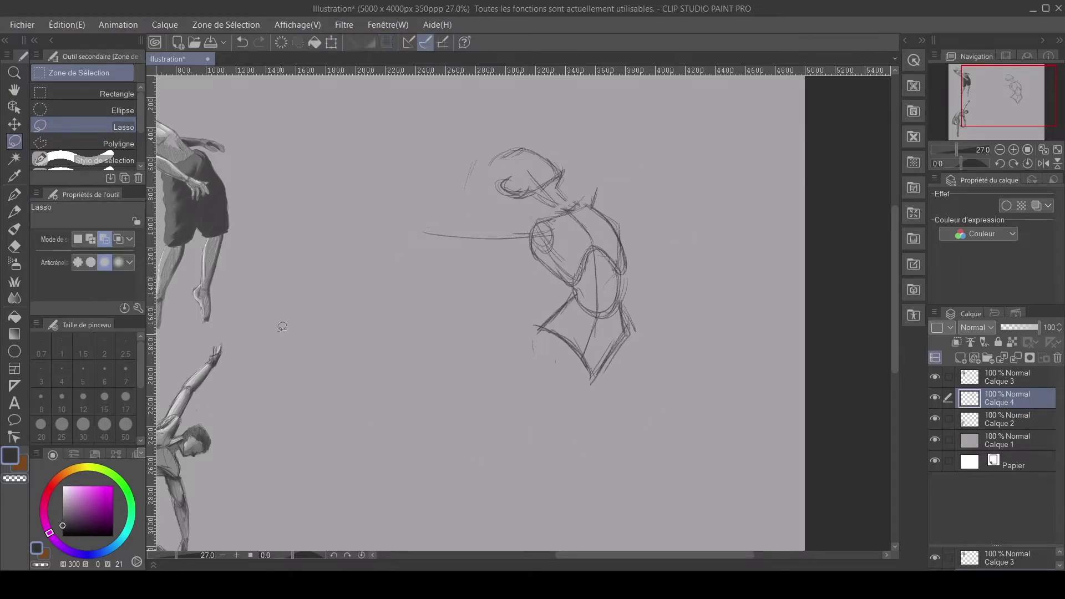
- Sketch the far shoulder with the Crayon pencil and draw a long guide line for the arm raised towards the canvas's upper edge
left_click(14, 211)
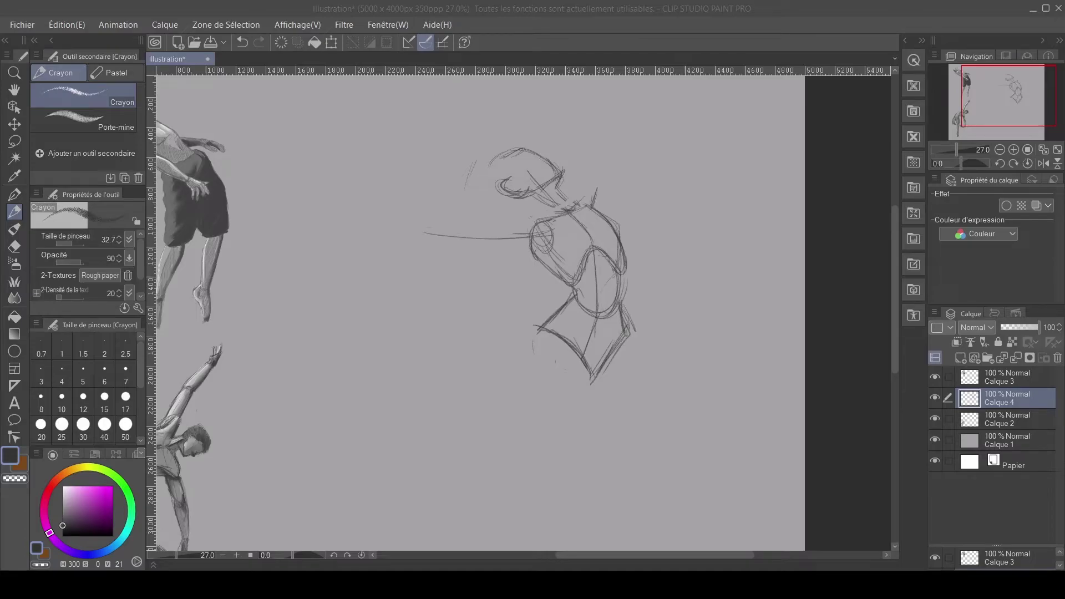
left_click(579, 270)
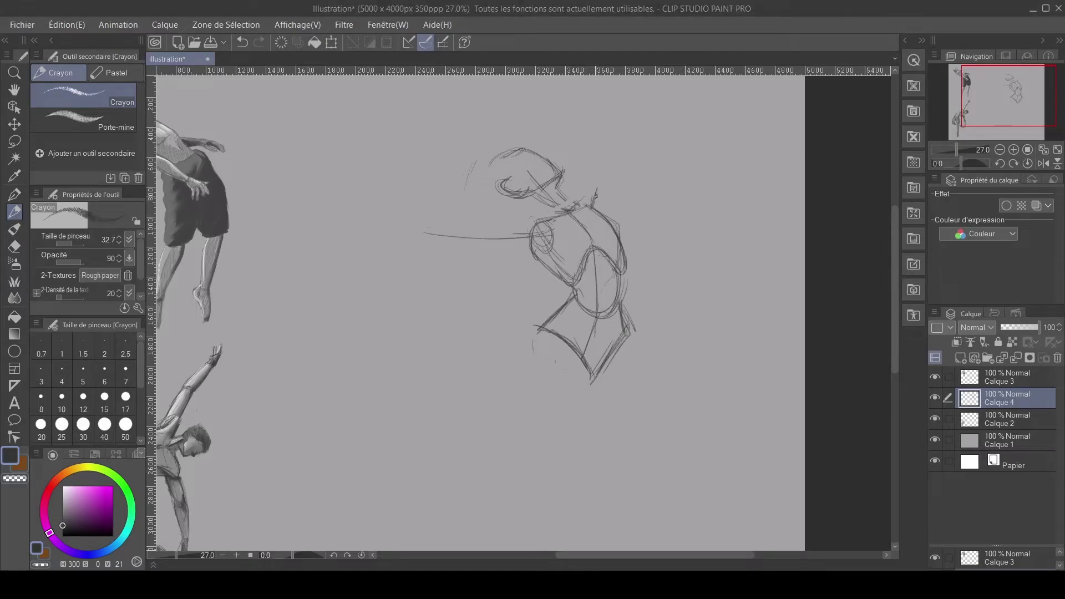
left_click_drag(589, 203, 601, 187)
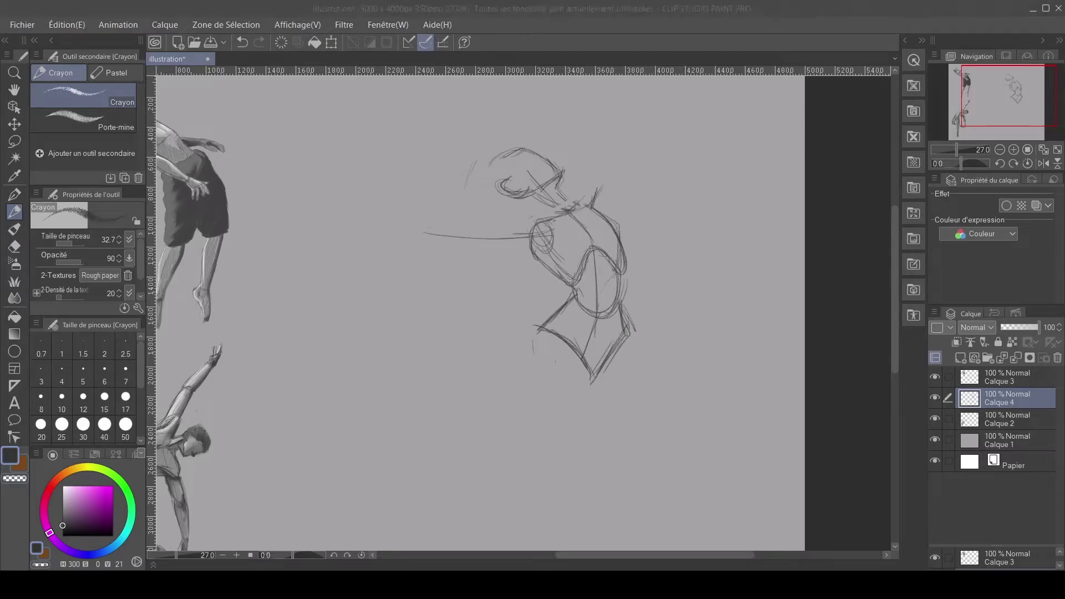
mouse_move(610, 174)
left_mouse_down()
mouse_move(599, 207)
mouse_move(614, 164)
mouse_move(606, 205)
mouse_move(596, 208)
mouse_move(606, 175)
left_mouse_up()
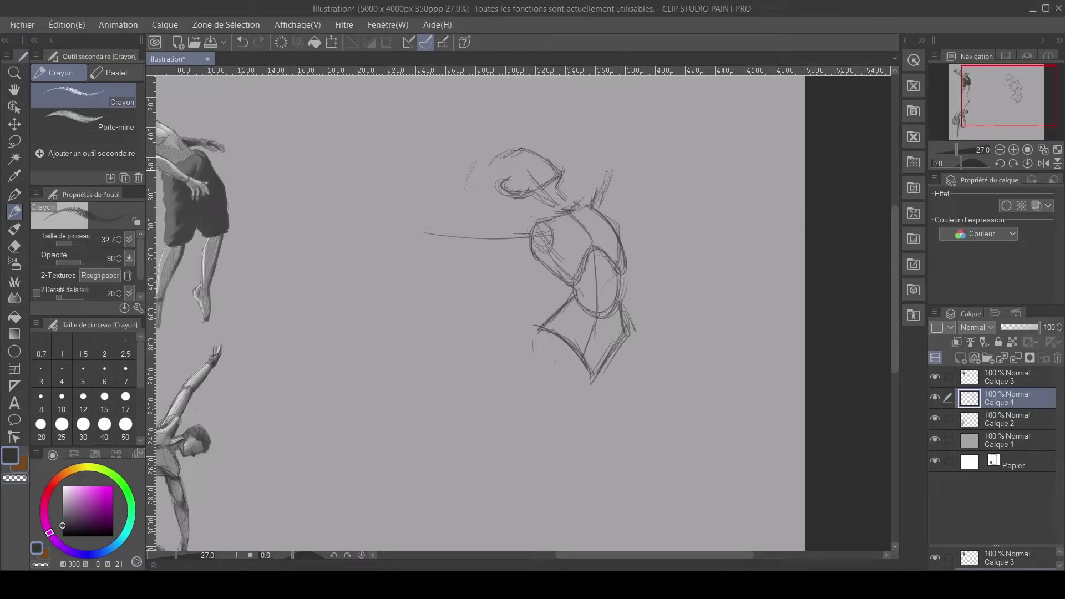
scroll(605, 167, "up", 3)
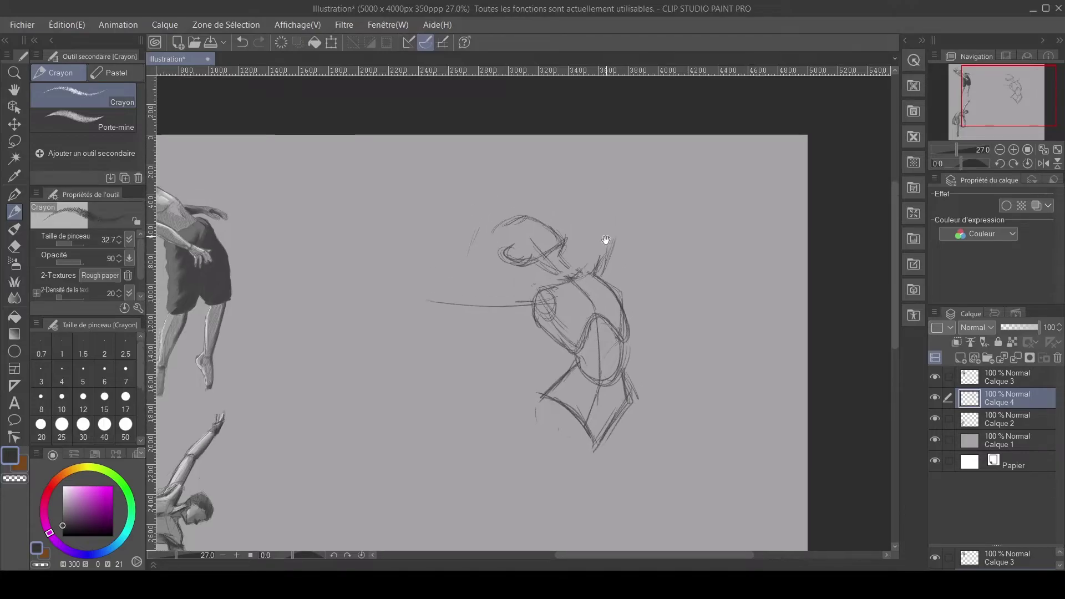
left_click_drag(602, 254, 606, 222)
left_click_drag(589, 151, 604, 267)
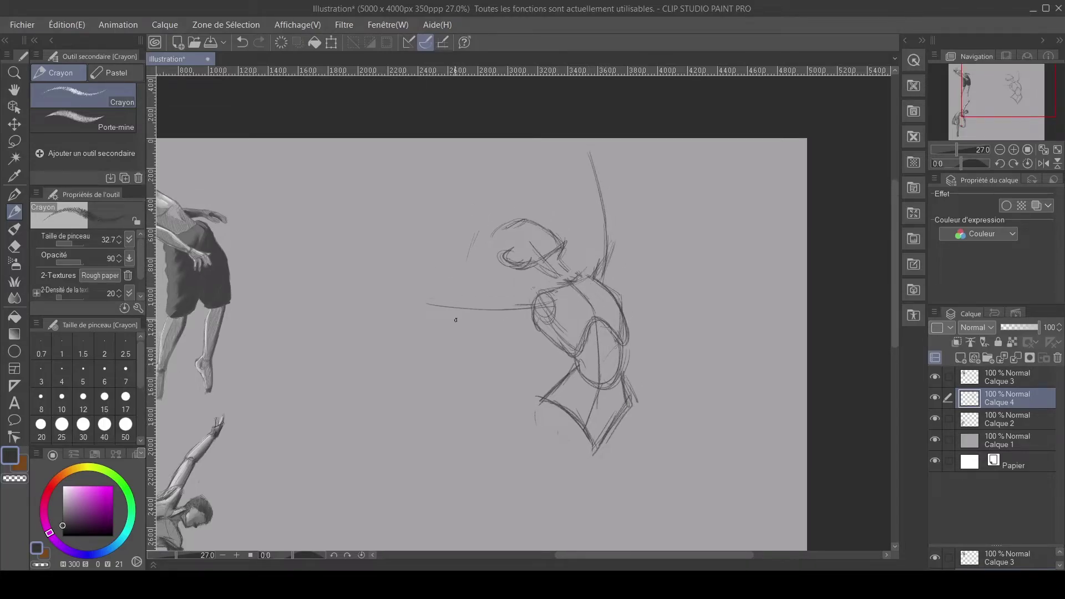
- Sketch the forearm of the outstretched arm rising from the elbow, with a short line for the hand bent outwards
mouse_move(439, 305)
left_mouse_down()
mouse_move(433, 261)
mouse_move(443, 306)
left_mouse_up()
left_click_drag(436, 251, 441, 276)
mouse_move(532, 308)
left_mouse_down()
mouse_move(476, 311)
mouse_move(434, 253)
mouse_move(465, 305)
mouse_move(529, 306)
mouse_move(459, 307)
mouse_move(495, 308)
mouse_move(450, 285)
mouse_move(467, 311)
mouse_move(438, 254)
left_mouse_up()
left_click_drag(465, 311, 426, 237)
mouse_move(448, 289)
left_mouse_down()
mouse_move(414, 223)
mouse_move(429, 234)
mouse_move(393, 219)
left_mouse_up()
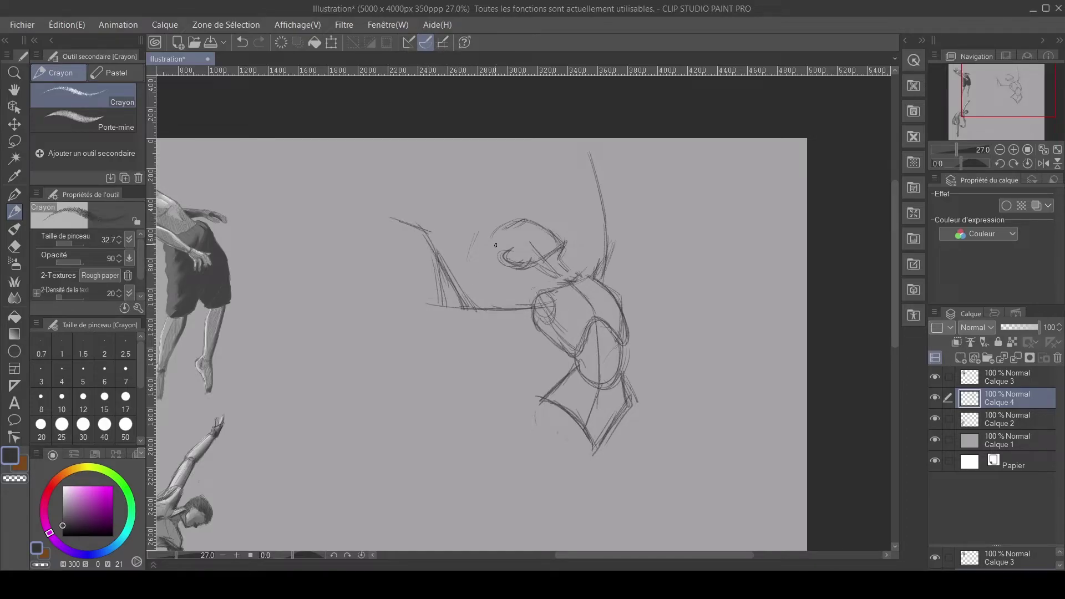
- Sketch the legs' gesture from the pelvis: hip curve, thigh lines, bent knee and a long lower leg ending in a pointed foot
mouse_move(497, 368)
left_mouse_down()
mouse_move(437, 198)
mouse_move(469, 161)
left_mouse_up()
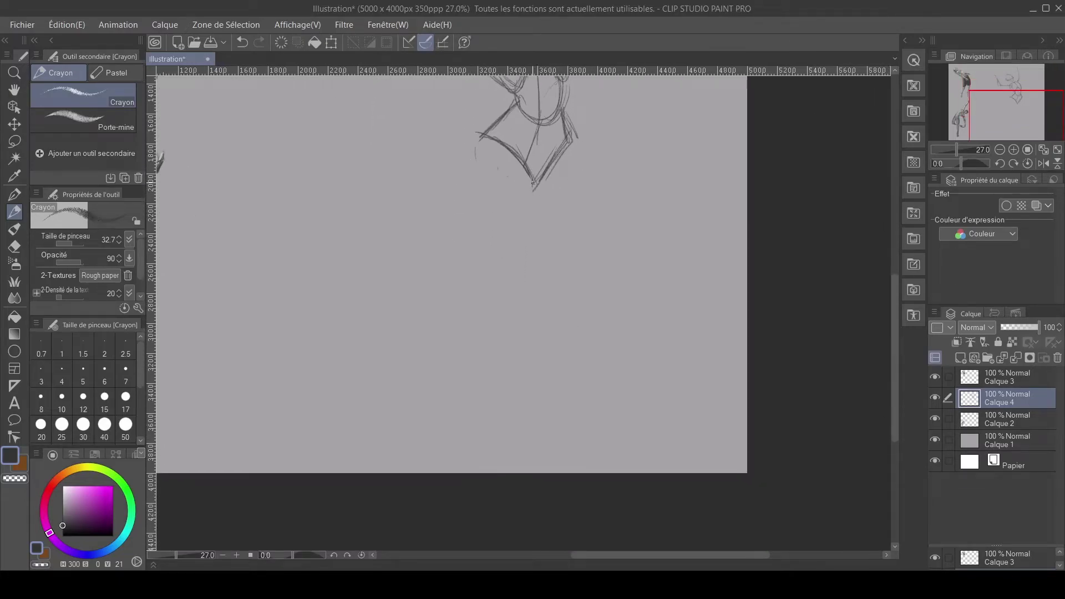
left_click_drag(536, 189, 577, 263)
mouse_move(475, 135)
left_mouse_down()
mouse_move(463, 176)
mouse_move(500, 206)
mouse_move(470, 188)
left_mouse_up()
mouse_move(571, 167)
left_mouse_down()
mouse_move(606, 254)
mouse_move(563, 293)
mouse_move(471, 432)
left_mouse_up()
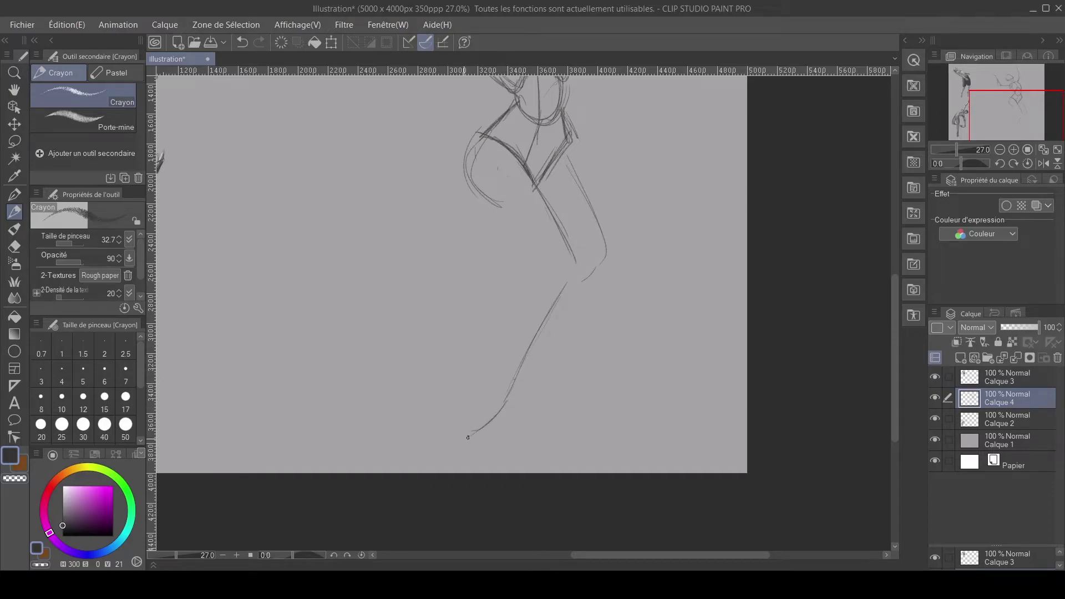
mouse_move(579, 274)
left_mouse_down()
mouse_move(521, 386)
mouse_move(471, 435)
left_mouse_up()
left_click_drag(508, 403, 467, 429)
- Outline both thighs from the hips down and mark the rounded tops of the two bent knees
left_click_drag(464, 300, 465, 311)
left_click_drag(474, 247, 480, 316)
mouse_move(589, 358)
left_mouse_down()
mouse_move(555, 362)
mouse_move(511, 314)
left_mouse_up()
mouse_move(553, 358)
left_mouse_down()
mouse_move(496, 295)
mouse_move(477, 240)
mouse_move(481, 256)
left_mouse_up()
left_click_drag(495, 217, 479, 280)
left_click_drag(575, 204, 612, 317)
mouse_move(591, 261)
left_mouse_down()
mouse_move(613, 350)
mouse_move(589, 355)
mouse_move(594, 345)
mouse_move(581, 381)
left_mouse_up()
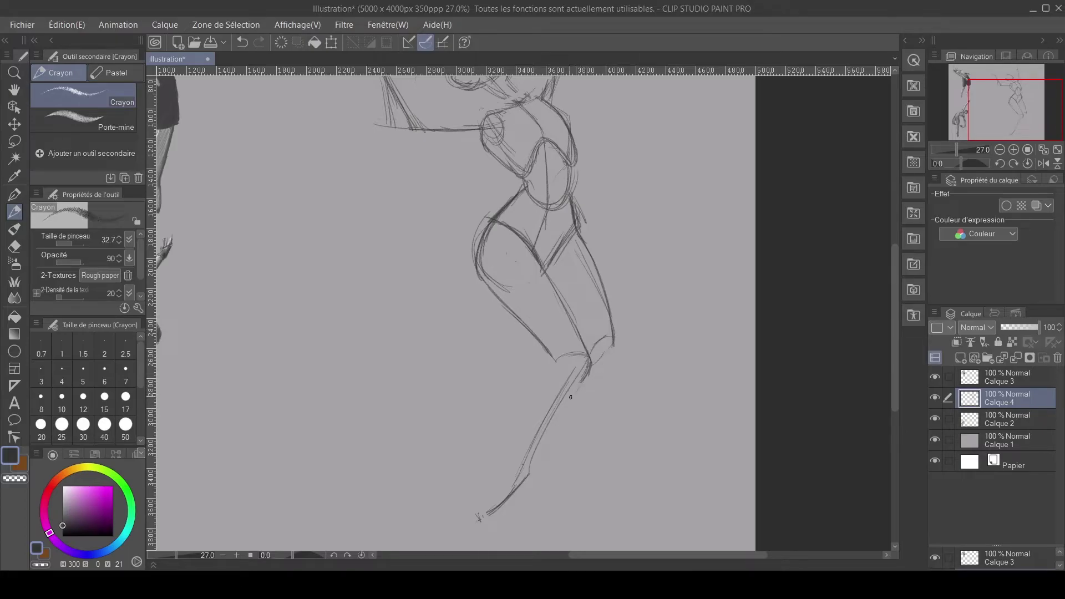
- Outline the near lower leg with its calf, ankle and pointed foot
mouse_move(586, 377)
left_mouse_down()
mouse_move(533, 472)
mouse_move(533, 461)
left_mouse_up()
mouse_move(551, 372)
left_mouse_down()
mouse_move(550, 354)
mouse_move(523, 434)
left_mouse_up()
mouse_move(526, 396)
left_mouse_down()
mouse_move(515, 471)
mouse_move(523, 412)
mouse_move(542, 457)
mouse_move(532, 471)
left_mouse_up()
left_click_drag(540, 449, 510, 503)
left_click_drag(538, 469, 499, 514)
mouse_move(516, 466)
left_mouse_down()
mouse_move(497, 469)
mouse_move(477, 519)
mouse_move(511, 511)
mouse_move(489, 502)
mouse_move(512, 463)
mouse_move(482, 523)
mouse_move(537, 456)
left_mouse_up()
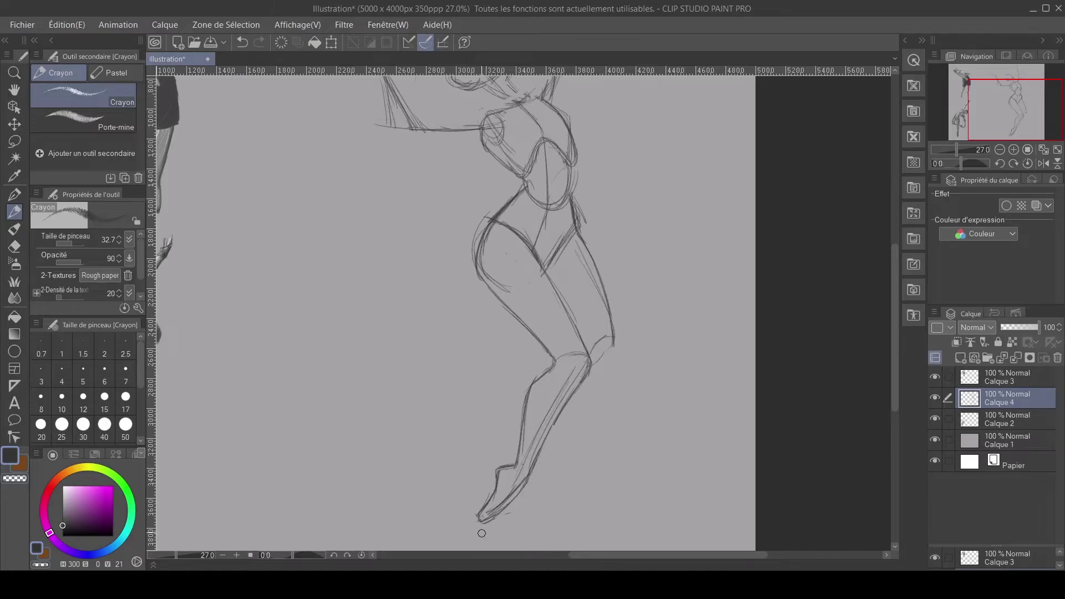
- Draw the far lower leg and foot just behind the near one, from the far knee to the toes
left_click_drag(552, 427, 506, 507)
left_click_drag(614, 347, 579, 416)
left_click_drag(602, 373, 546, 475)
left_click_drag(548, 473, 506, 516)
- Outline the outstretched upper arm and darken the contour from the armpit through the narrow waist to the hip
left_click_drag(565, 288, 577, 405)
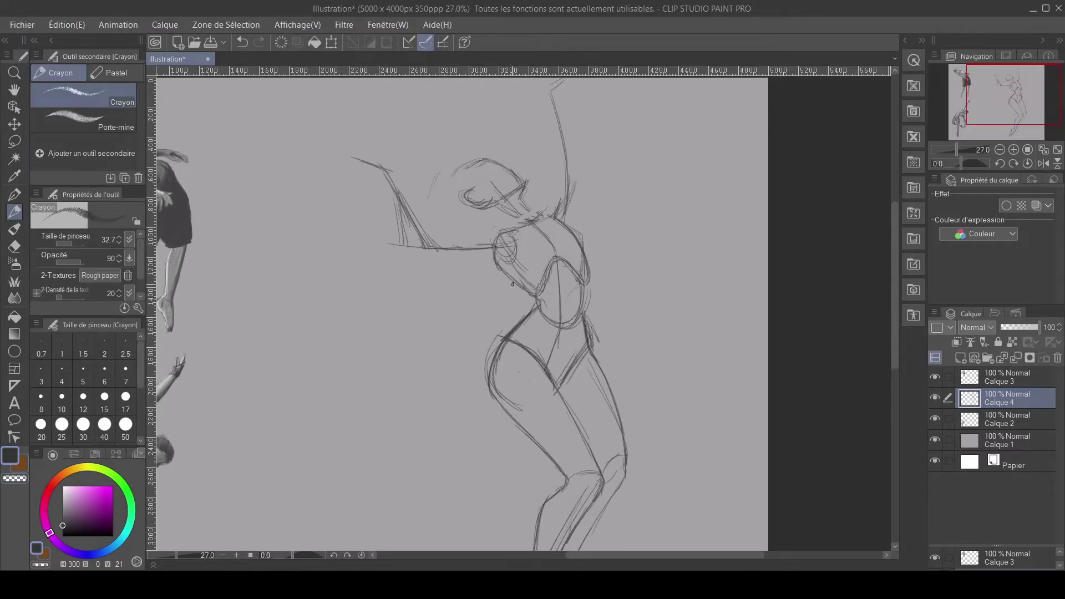
mouse_move(501, 268)
left_mouse_down()
mouse_move(461, 254)
mouse_move(466, 241)
left_mouse_up()
mouse_move(454, 238)
left_mouse_down()
mouse_move(411, 251)
mouse_move(460, 256)
mouse_move(413, 249)
mouse_move(481, 235)
mouse_move(414, 248)
mouse_move(448, 233)
mouse_move(543, 302)
mouse_move(535, 295)
mouse_move(534, 312)
mouse_move(494, 356)
mouse_move(490, 387)
left_mouse_up()
left_click_drag(513, 318, 488, 390)
mouse_move(529, 311)
left_mouse_down()
mouse_move(499, 347)
mouse_move(510, 333)
mouse_move(494, 382)
left_mouse_up()
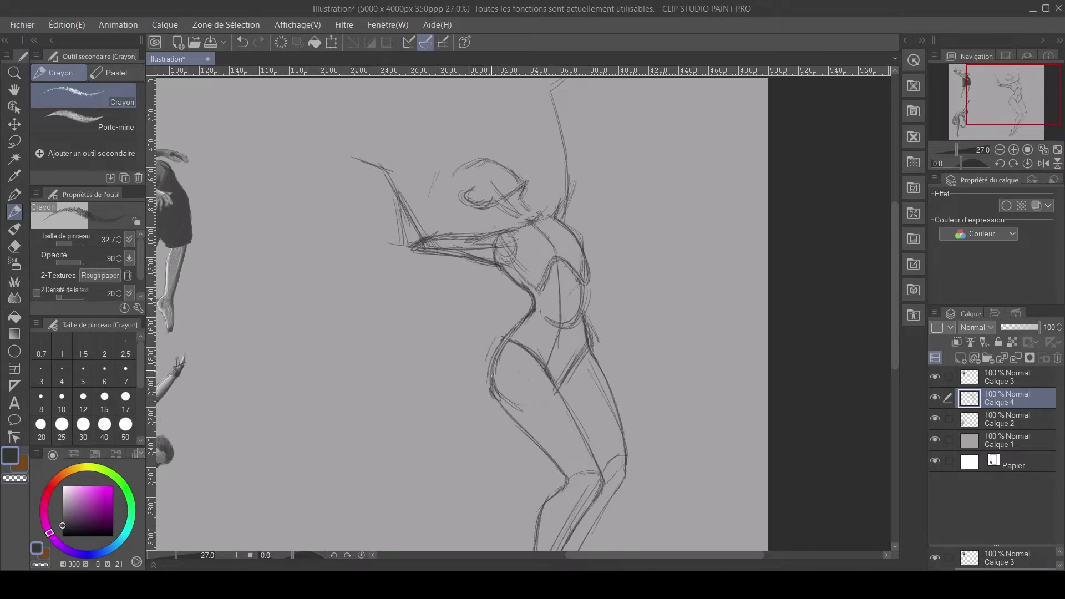
- Refine the back of the head and the nose, then lasso the head and shift it slightly closer to the shoulders
left_click_drag(450, 168, 446, 183)
mouse_move(501, 176)
left_mouse_down()
mouse_move(491, 163)
mouse_move(504, 162)
left_mouse_up()
left_click(15, 141)
mouse_move(457, 138)
left_mouse_down()
mouse_move(450, 196)
mouse_move(510, 221)
mouse_move(527, 210)
mouse_move(468, 130)
mouse_move(456, 138)
left_mouse_up()
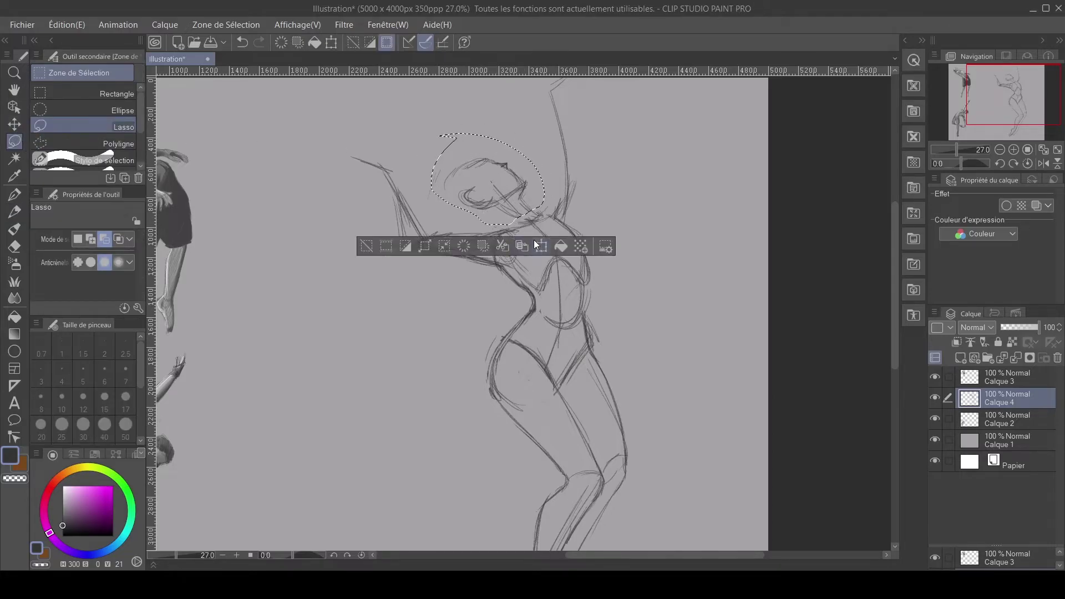
left_click(532, 240)
left_click_drag(500, 198, 505, 203)
left_click(468, 250)
left_click(384, 248)
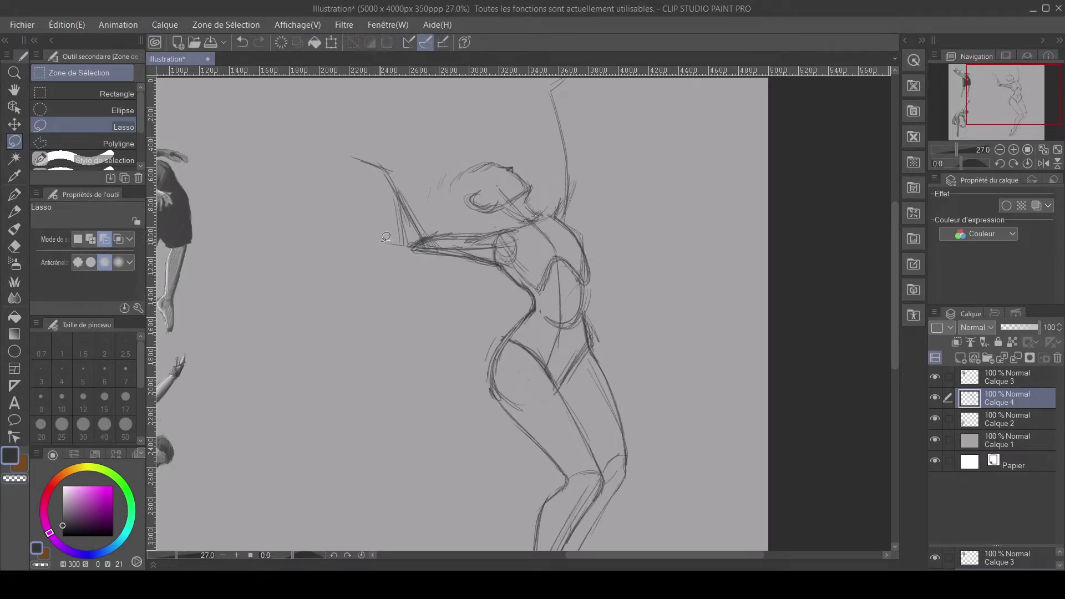
- Sketch long hair with the Crayon pencil, falling from the head behind the outstretched arm to hip level with wispy ends
key("p")
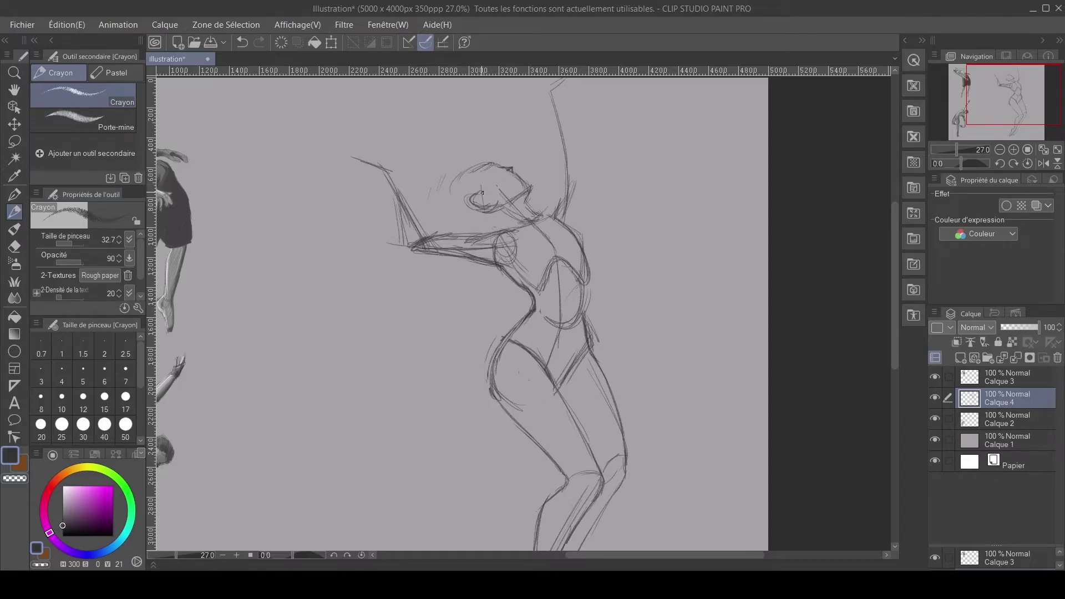
left_click_drag(493, 229, 500, 207)
mouse_move(470, 166)
left_mouse_down()
mouse_move(446, 186)
mouse_move(443, 219)
mouse_move(459, 401)
left_mouse_up()
left_click_drag(498, 272, 480, 381)
left_click_drag(451, 309, 449, 376)
left_click_drag(449, 265, 451, 357)
mouse_move(496, 285)
left_mouse_down()
mouse_move(488, 362)
mouse_move(465, 411)
left_mouse_up()
left_click_drag(467, 362, 460, 391)
mouse_move(449, 188)
left_mouse_down()
mouse_move(444, 236)
mouse_move(458, 231)
left_mouse_up()
mouse_move(482, 169)
left_mouse_down()
mouse_move(451, 231)
mouse_move(467, 228)
left_mouse_up()
mouse_move(475, 209)
left_mouse_down()
mouse_move(474, 231)
mouse_move(485, 230)
left_mouse_up()
left_click_drag(493, 208, 493, 225)
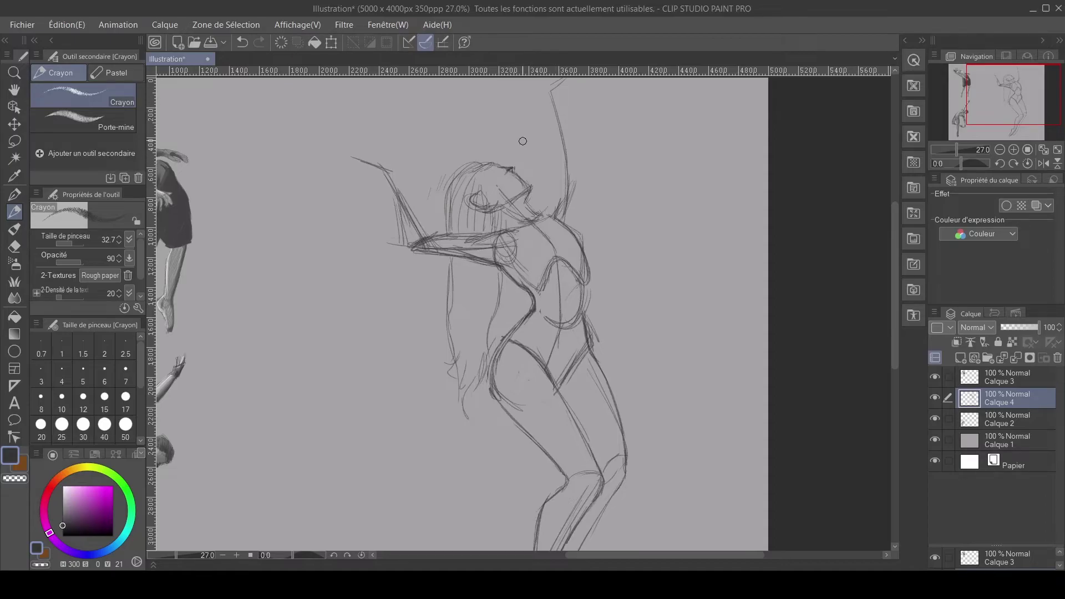
- Outline the upper part of the raised arm around its guide line, joining it to the neck and far shoulder
mouse_move(548, 206)
left_mouse_down()
mouse_move(551, 230)
mouse_move(571, 201)
mouse_move(565, 230)
mouse_move(567, 170)
mouse_move(572, 231)
left_mouse_up()
left_click_drag(571, 184, 574, 230)
scroll(567, 156, "up", 1)
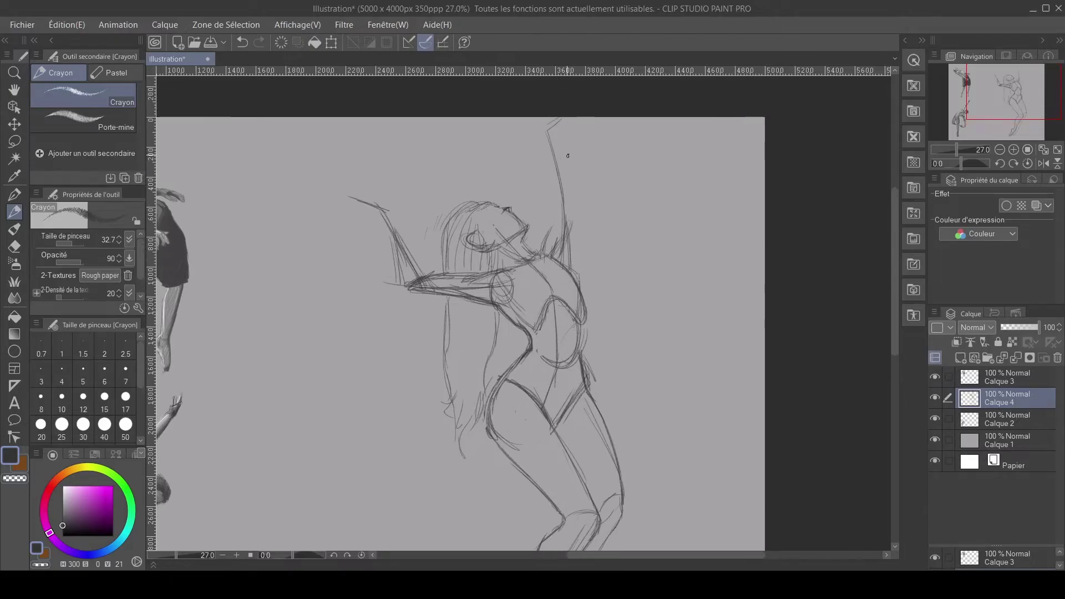
mouse_move(554, 169)
left_mouse_down()
mouse_move(547, 242)
mouse_move(560, 179)
mouse_move(574, 274)
left_mouse_up()
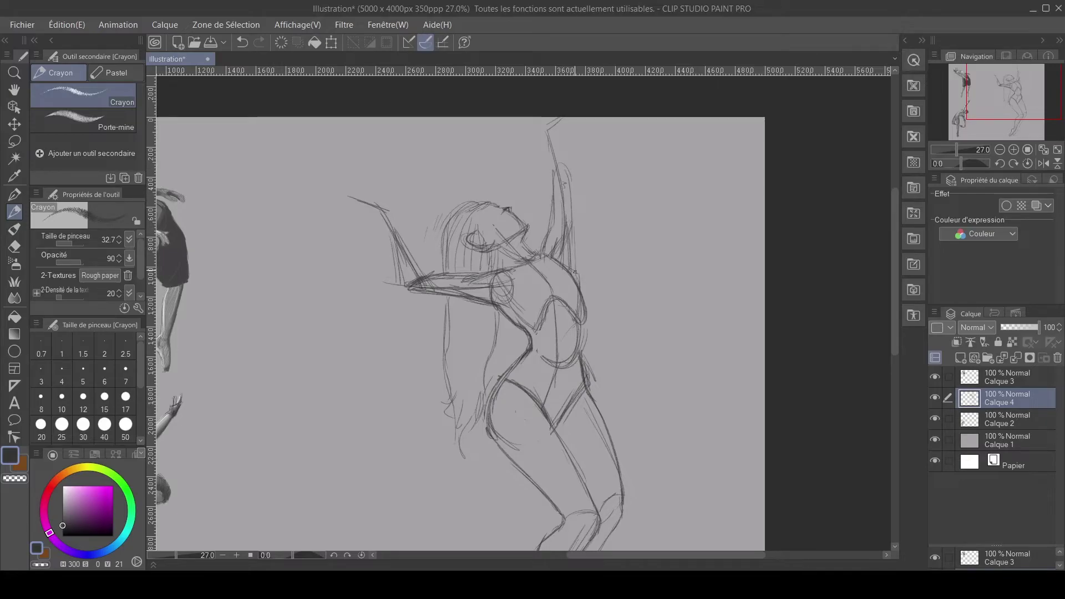
mouse_move(556, 169)
left_mouse_down()
mouse_move(569, 189)
mouse_move(578, 259)
left_mouse_up()
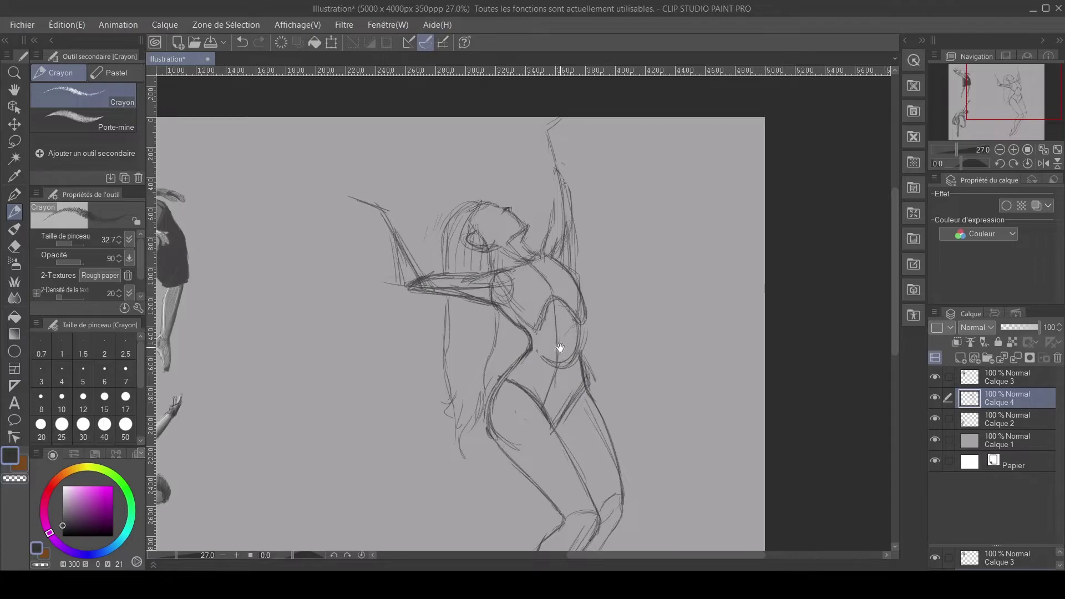
- Darken the chest and front torso contour from the collarbone to the hip, and check the sketch against the whole canvas
left_click_drag(559, 347, 566, 273)
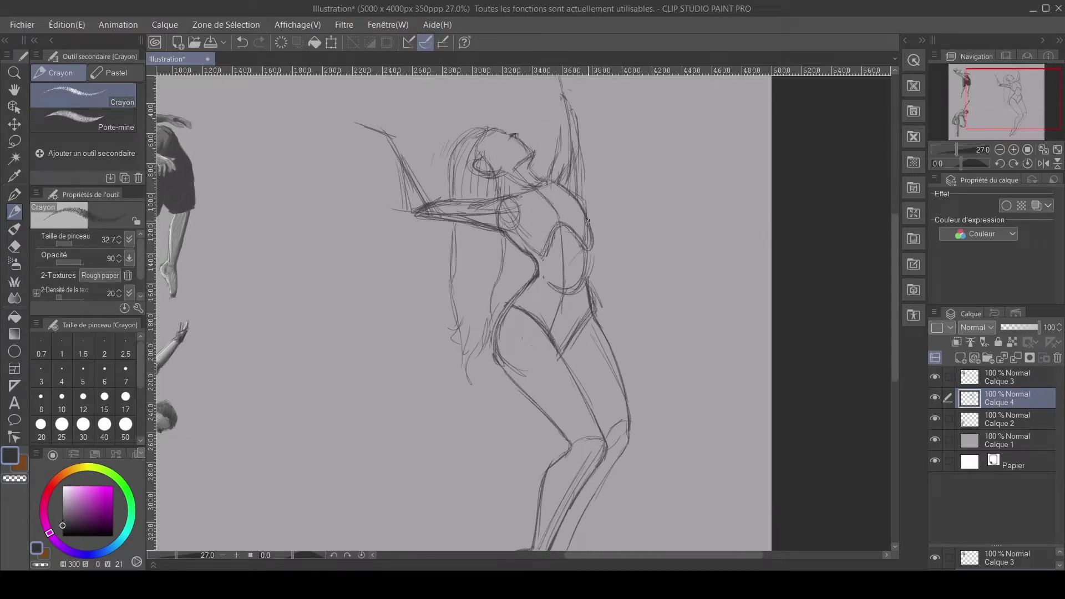
mouse_move(554, 183)
left_mouse_down()
mouse_move(577, 194)
mouse_move(586, 218)
left_mouse_up()
left_click_drag(590, 227, 596, 312)
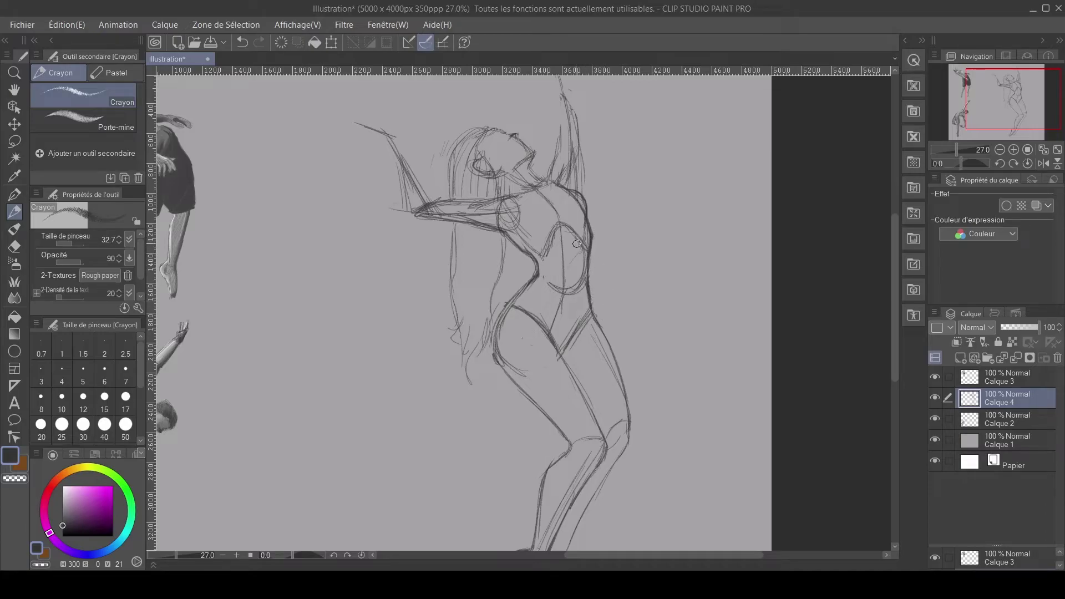
left_click_drag(584, 227, 583, 240)
mouse_move(563, 192)
left_mouse_down()
mouse_move(558, 186)
mouse_move(593, 217)
mouse_move(578, 196)
left_mouse_up()
scroll(481, 401, "down", 3)
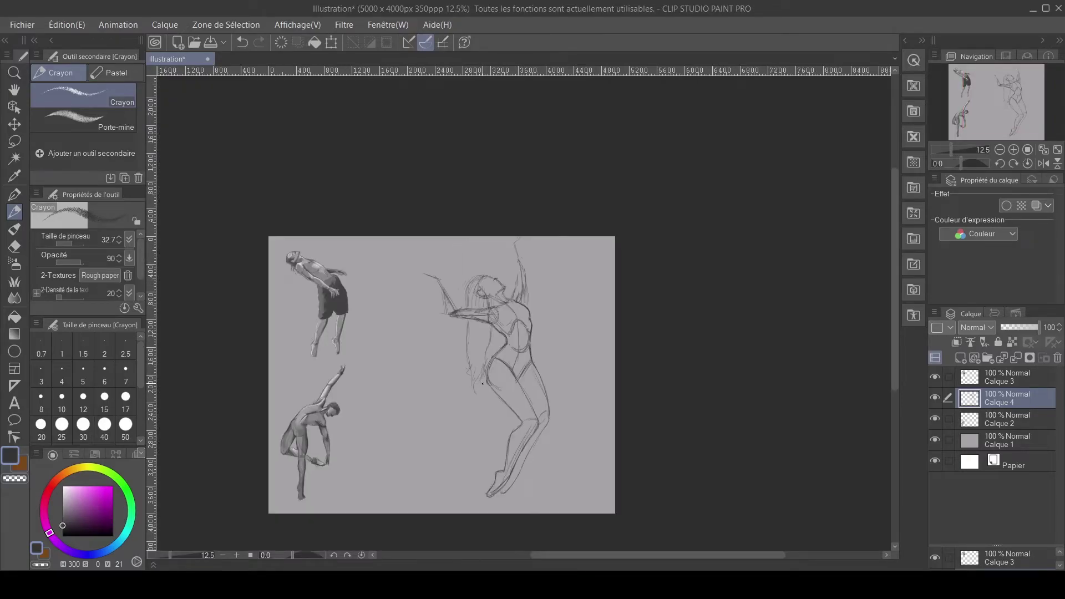
scroll(464, 325, "up", 2)
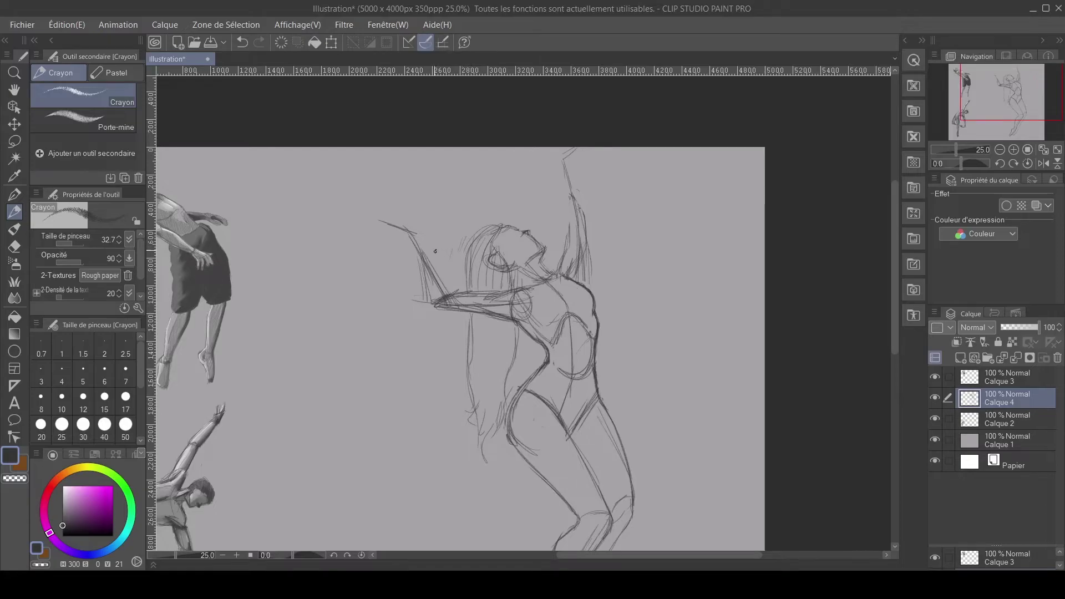
- Outline the forearm of the outstretched arm up to the wrist and reinforce the collar and near shoulder lines
mouse_move(450, 293)
left_mouse_down()
mouse_move(409, 223)
mouse_move(409, 251)
mouse_move(402, 234)
mouse_move(439, 310)
mouse_move(408, 251)
left_mouse_up()
left_click_drag(442, 311, 428, 298)
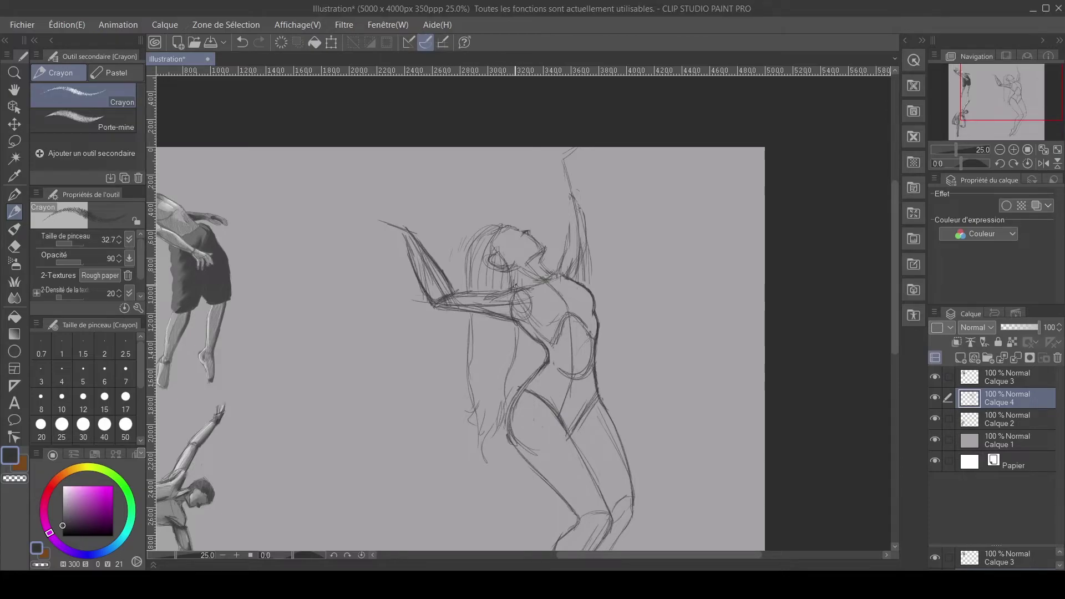
mouse_move(545, 268)
left_mouse_down()
mouse_move(510, 285)
mouse_move(517, 295)
mouse_move(521, 286)
mouse_move(527, 323)
mouse_move(520, 288)
mouse_move(524, 323)
left_mouse_up()
left_click_drag(570, 430, 593, 399)
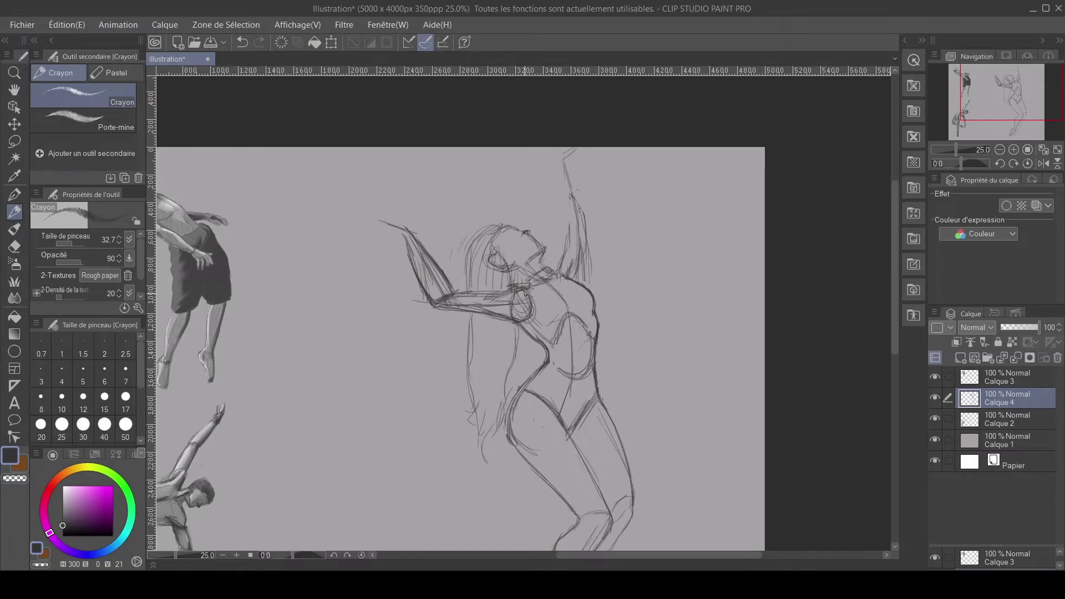
- Rework the near shoulder and upper arm contours without the construction lines, and sketch the bent hand at the end of the outstretched arm
left_click_drag(508, 288, 470, 292)
key("ctrl+z")
mouse_move(499, 295)
left_mouse_down()
mouse_move(461, 295)
mouse_move(514, 305)
mouse_move(440, 304)
mouse_move(515, 314)
left_mouse_up()
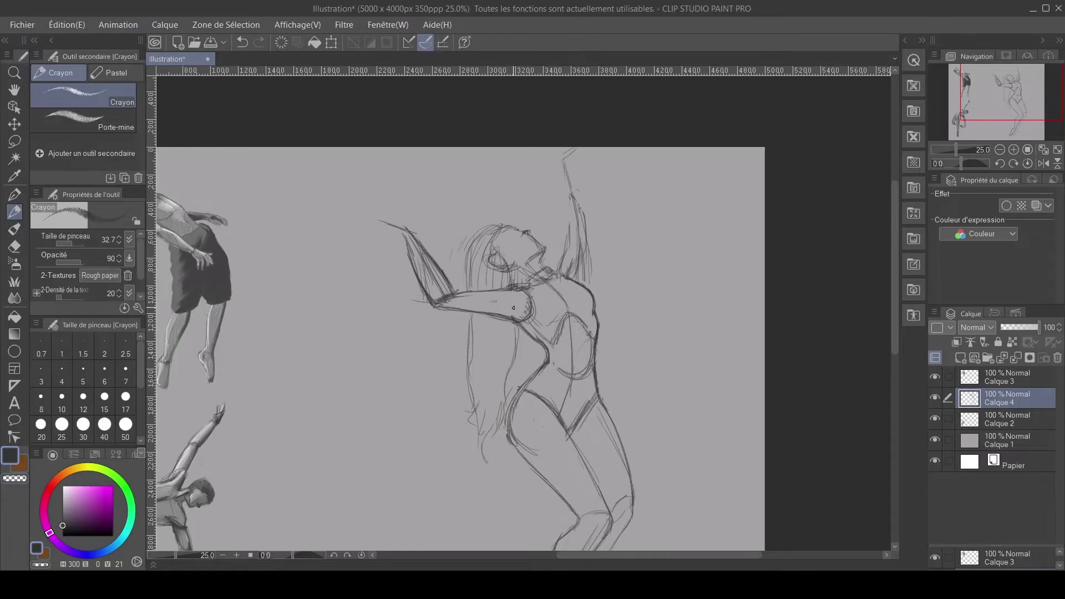
left_click_drag(510, 303, 523, 314)
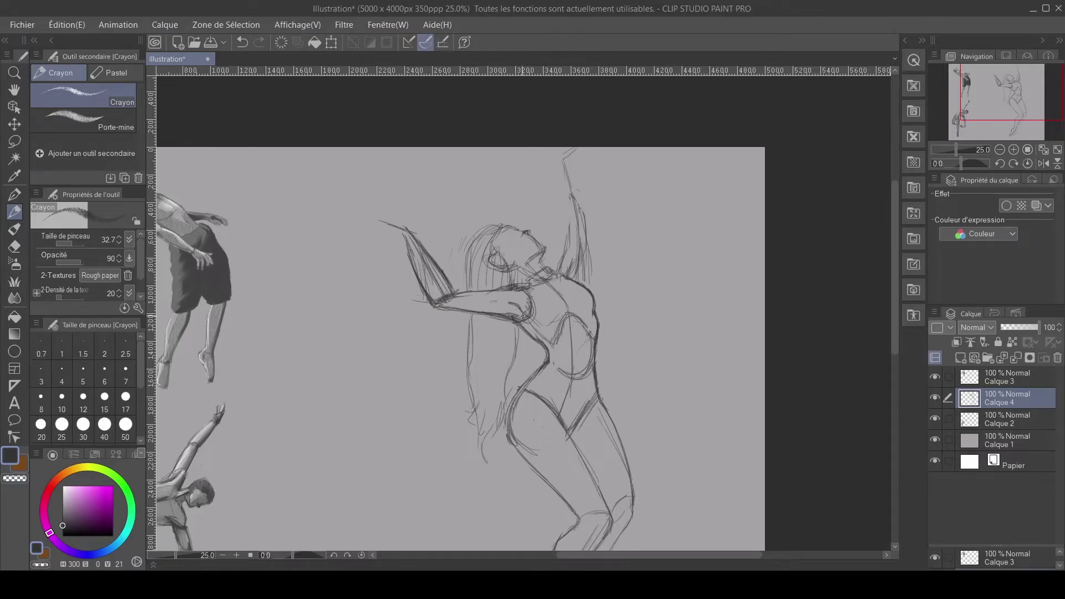
mouse_move(488, 290)
left_mouse_down()
mouse_move(483, 314)
mouse_move(503, 317)
mouse_move(444, 307)
left_mouse_up()
mouse_move(388, 218)
left_mouse_down()
mouse_move(406, 229)
mouse_move(387, 237)
mouse_move(404, 242)
left_mouse_up()
left_click_drag(356, 217, 376, 230)
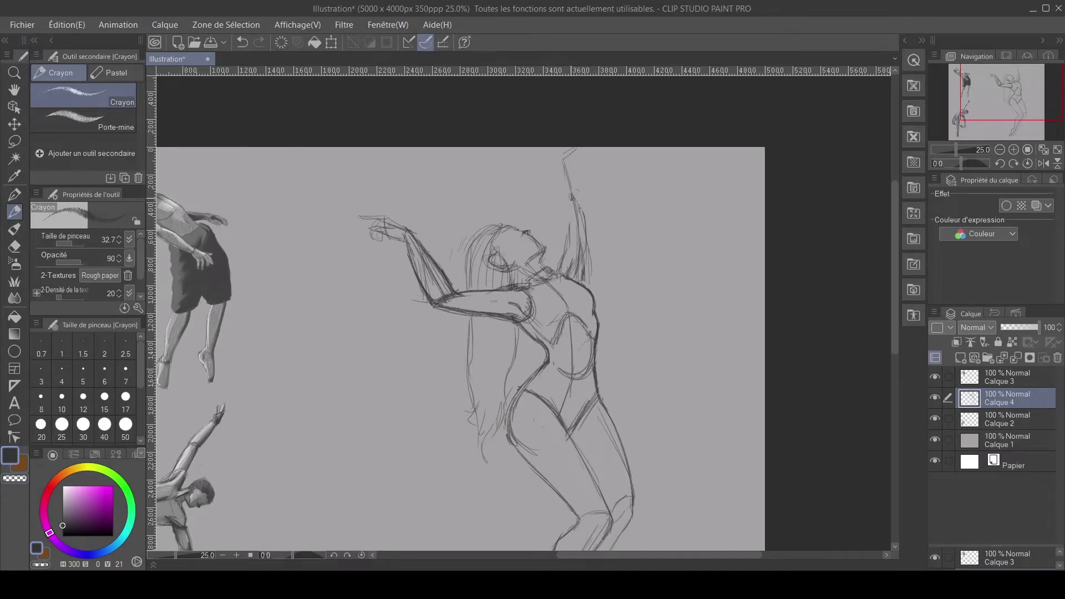
- Redraw the raised arm with cleaner contours from the wrist through the elbow to the far shoulder, replacing the loose guide strokes
mouse_move(566, 159)
left_mouse_down()
mouse_move(590, 240)
mouse_move(588, 289)
left_mouse_up()
mouse_move(555, 164)
left_mouse_down()
mouse_move(570, 235)
mouse_move(561, 198)
mouse_move(569, 239)
mouse_move(560, 266)
mouse_move(579, 195)
mouse_move(590, 274)
left_mouse_up()
mouse_move(588, 228)
left_mouse_down()
mouse_move(592, 280)
mouse_move(573, 272)
mouse_move(571, 247)
left_mouse_up()
mouse_move(568, 174)
left_mouse_down()
mouse_move(583, 247)
mouse_move(574, 184)
mouse_move(583, 266)
left_mouse_up()
key("ctrl+z")
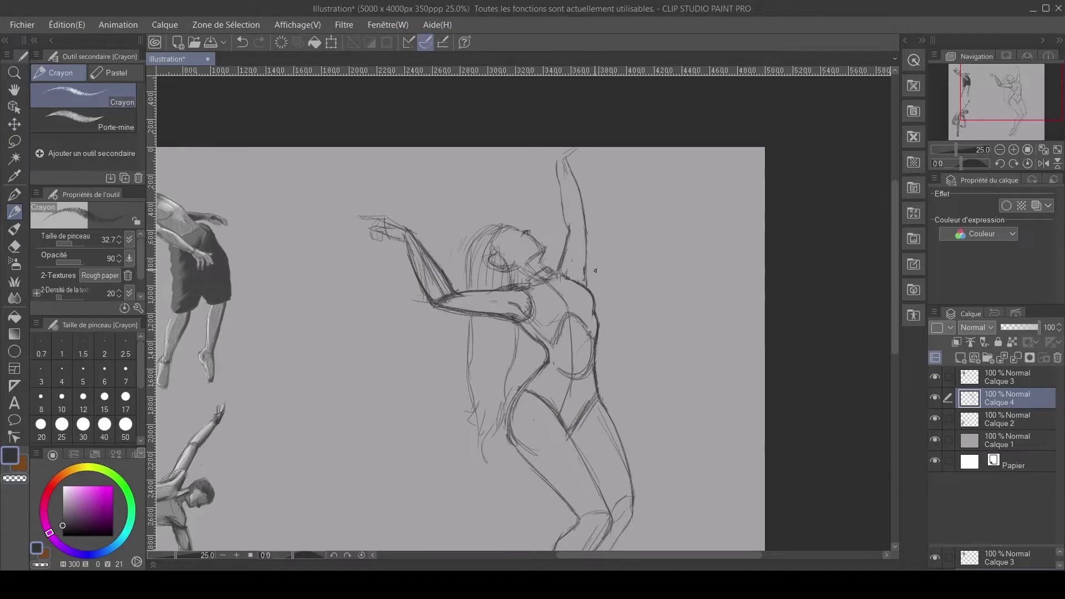
key("ctrl+z")
left_click_drag(585, 238, 582, 284)
left_click_drag(560, 270, 587, 290)
- Darken the near leg's contour from the hip to the foot and redraw the front of its thigh as a curve down to the knee
left_click_drag(329, 389, 361, 236)
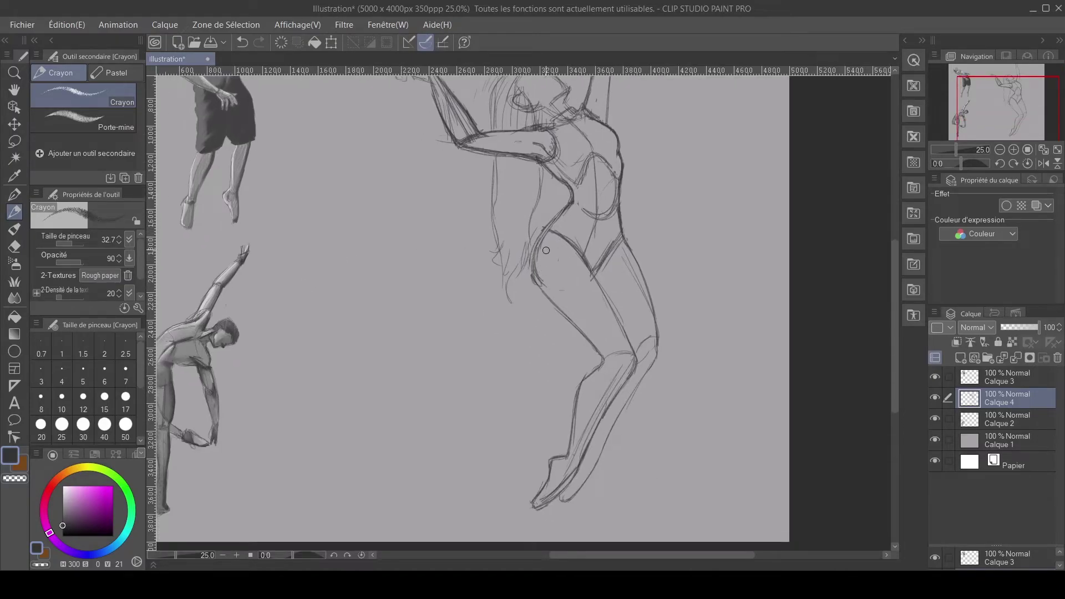
key("ctrl+z")
key("ctrl+z")
left_click_drag(535, 255, 559, 308)
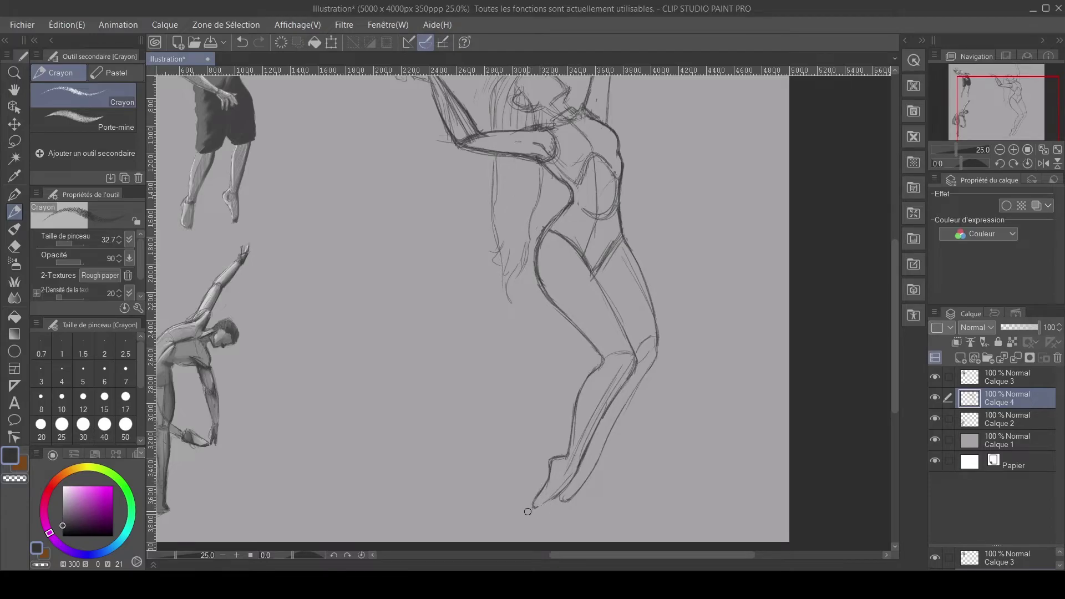
left_click_drag(604, 350, 563, 361)
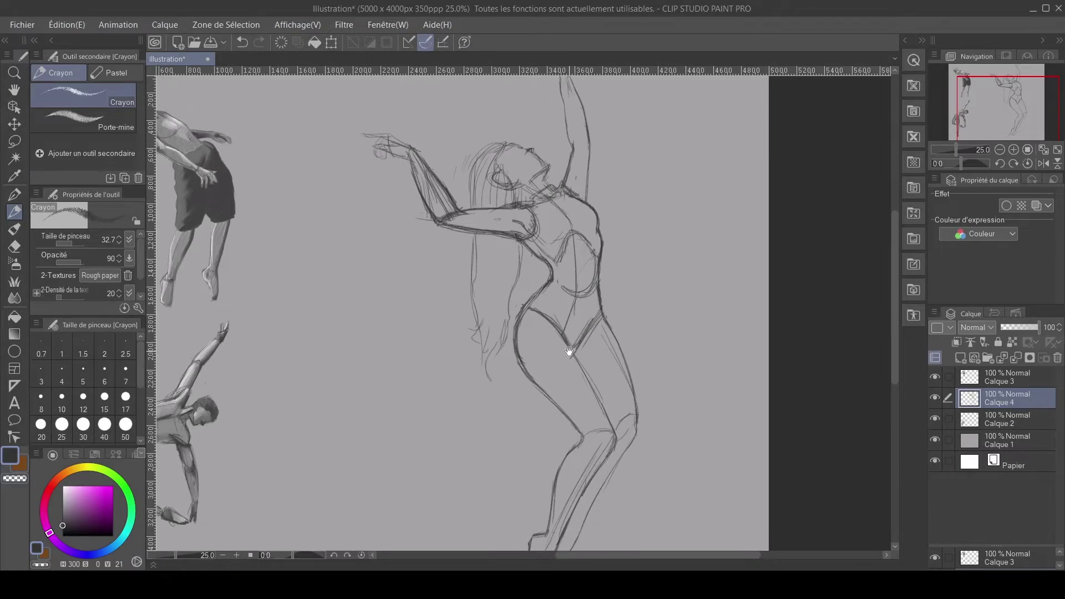
mouse_move(596, 412)
left_mouse_down()
mouse_move(556, 332)
mouse_move(607, 425)
mouse_move(571, 355)
mouse_move(606, 422)
mouse_move(577, 356)
mouse_move(599, 387)
left_mouse_up()
left_click_drag(570, 337, 606, 409)
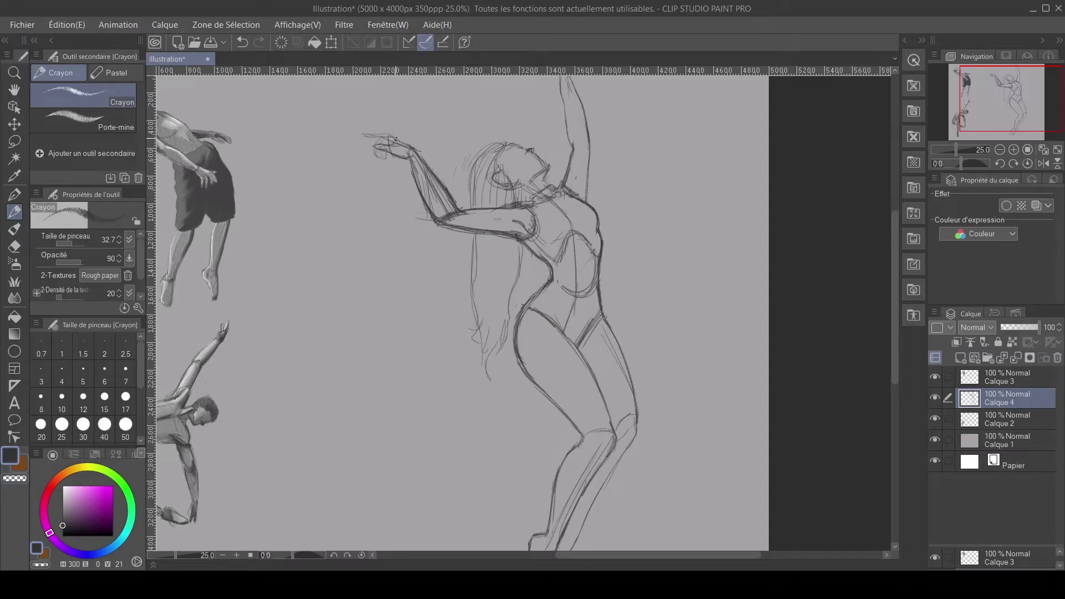
- Refine the fingers and wrist of the outstretched hand and strengthen the forearm contour
left_click_drag(361, 134, 388, 136)
left_click_drag(432, 147, 414, 204)
- Move the dancer's sketch layer slightly down and toward the finished figures, leaving room above the raised arm
left_click_drag(385, 377, 402, 242)
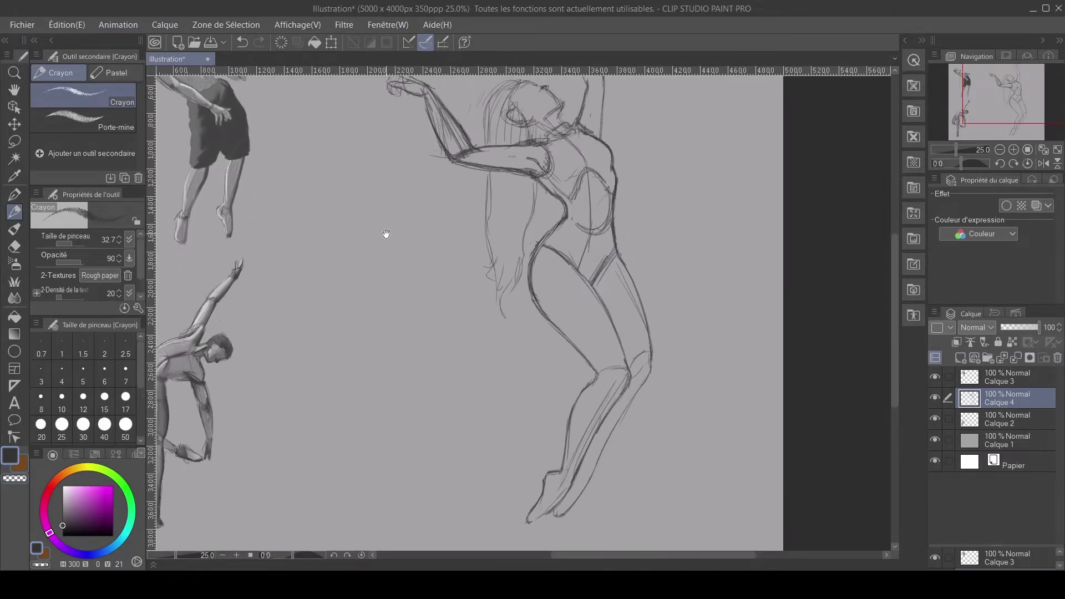
key("v")
mouse_move(509, 296)
left_mouse_down()
mouse_move(490, 319)
mouse_move(500, 252)
mouse_move(539, 268)
left_mouse_up()
left_click_drag(476, 173, 443, 320)
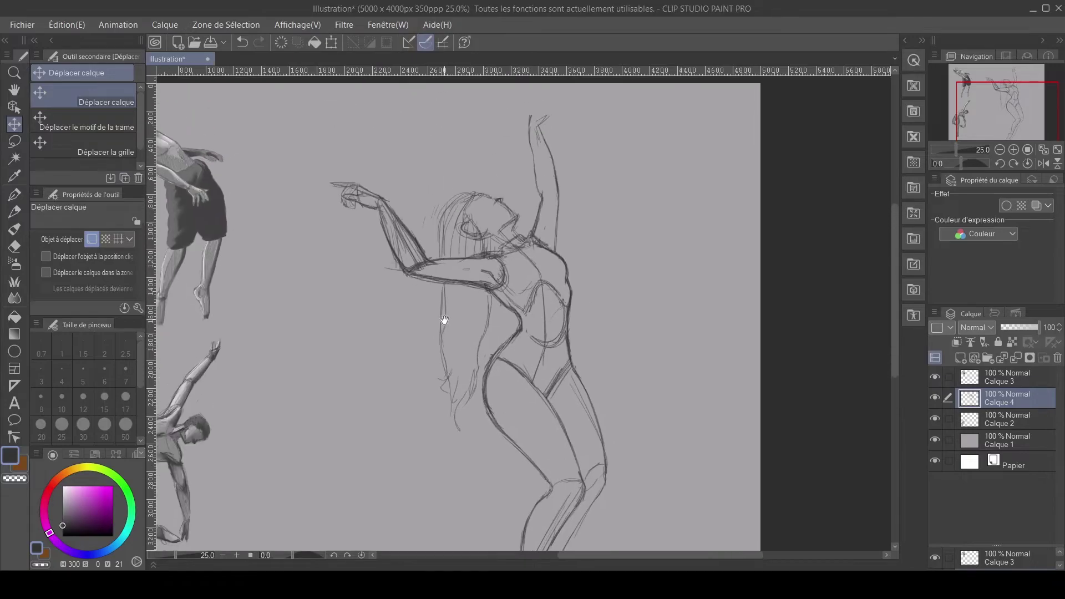
- Sketch the raised hand with the Crayon pencil, its fingers bending away from the head at the top of the arm
left_click(15, 211)
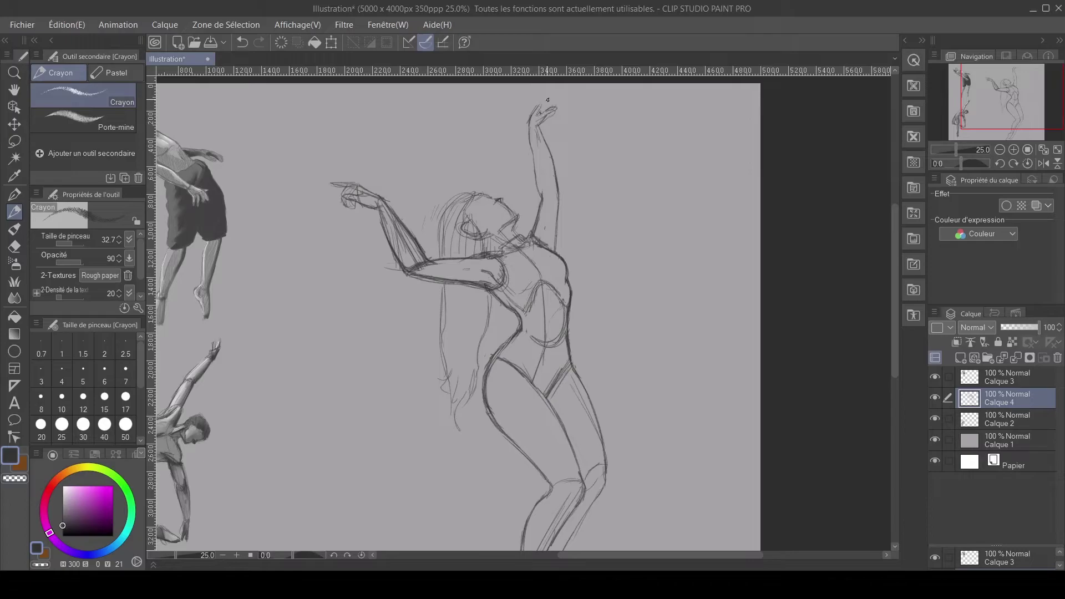
left_click_drag(541, 103, 561, 95)
left_click_drag(564, 106, 548, 103)
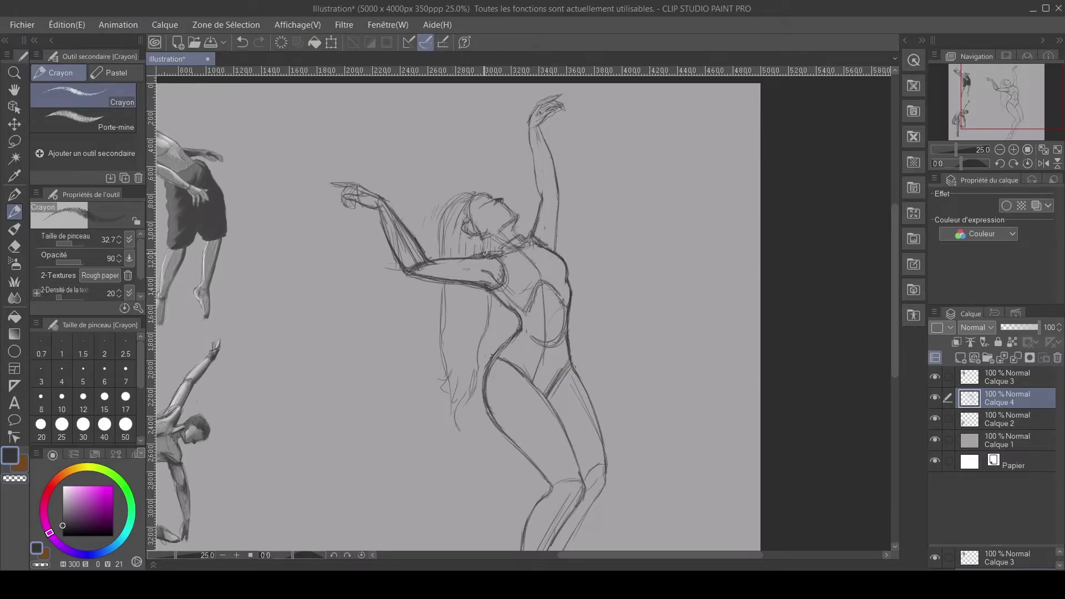
- Add pencil strands to the dancer's long hair hanging below the outstretched arm
left_click_drag(478, 289, 465, 368)
left_click_drag(460, 294, 453, 358)
- Add a new layer directly beneath the dancer's sketch layer Calque 4, with Calque 2 moved above the sketch, and make the new layer active
left_click(963, 419)
left_click(934, 419)
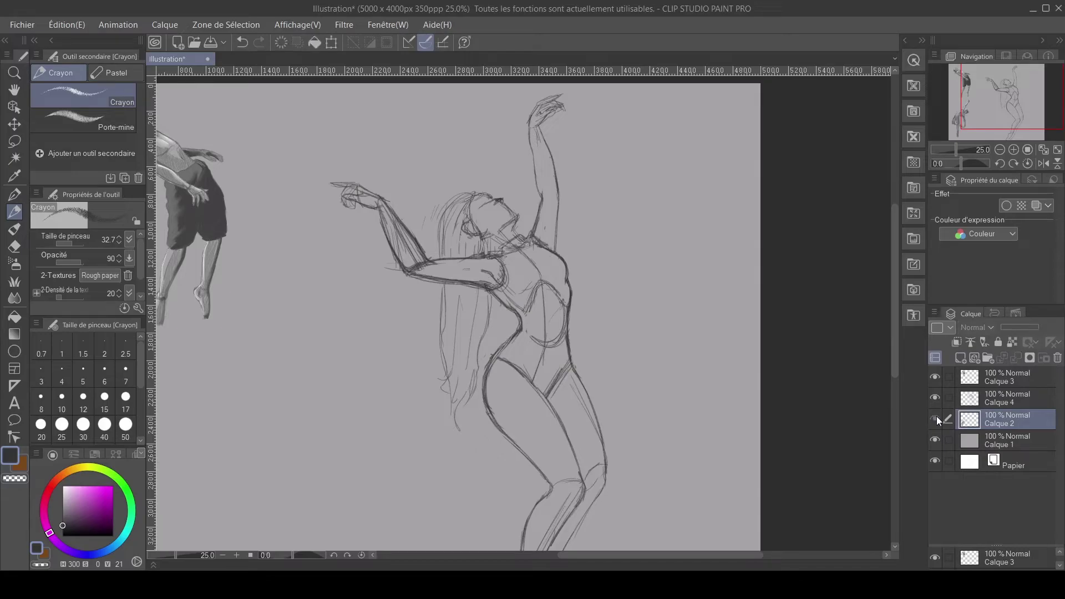
left_click(937, 417)
left_click(960, 358)
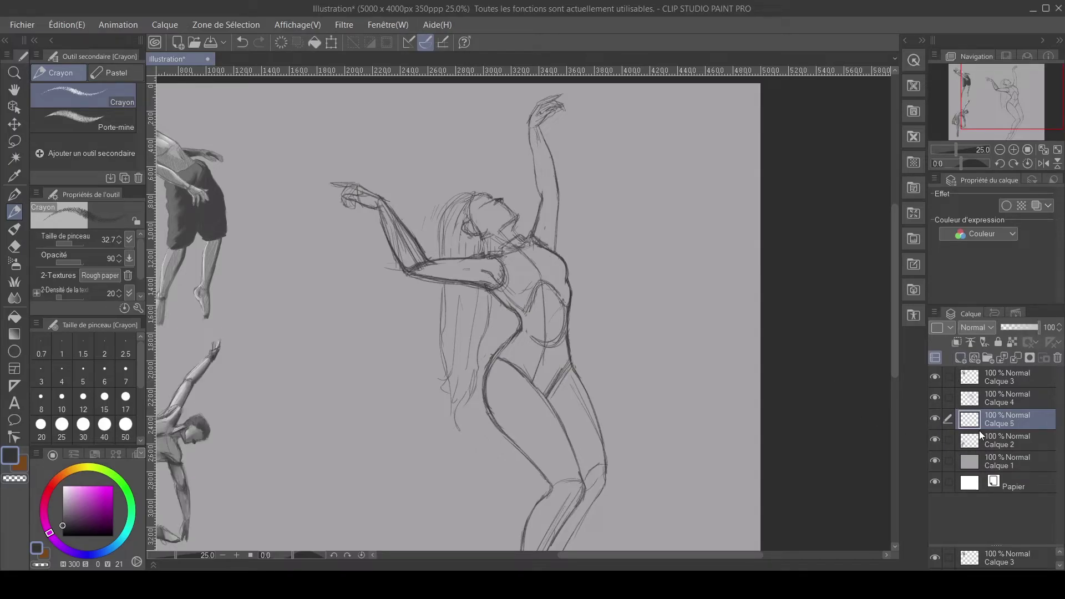
left_click_drag(976, 440, 973, 392)
left_click(985, 443)
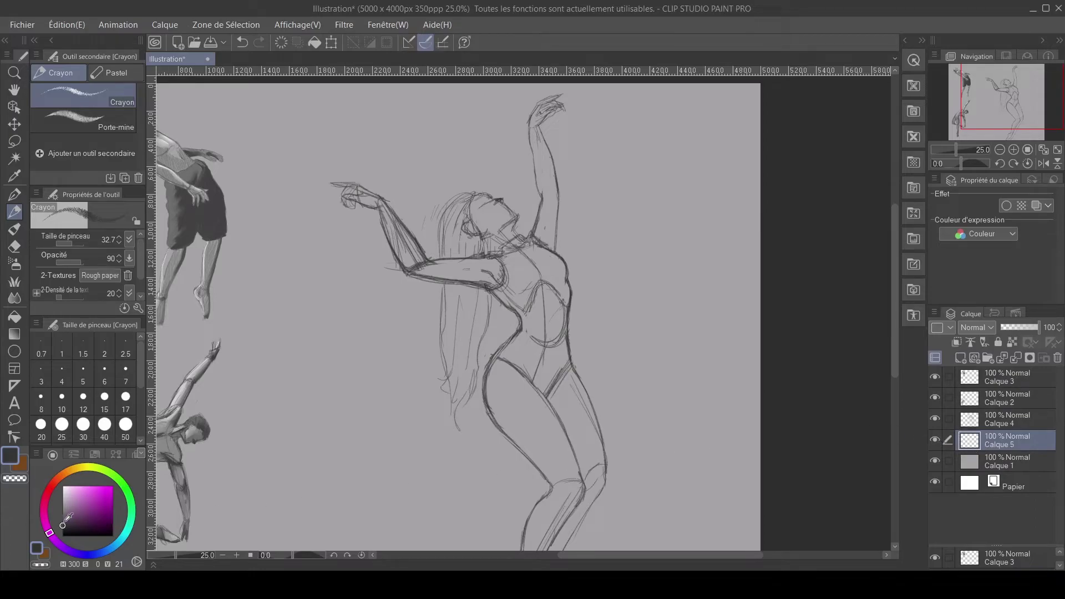
- Block in the raised arm and the torso with the Peinture à l'huile brush at size 62.2 in a grey of value 52
left_click(244, 461, "alt")
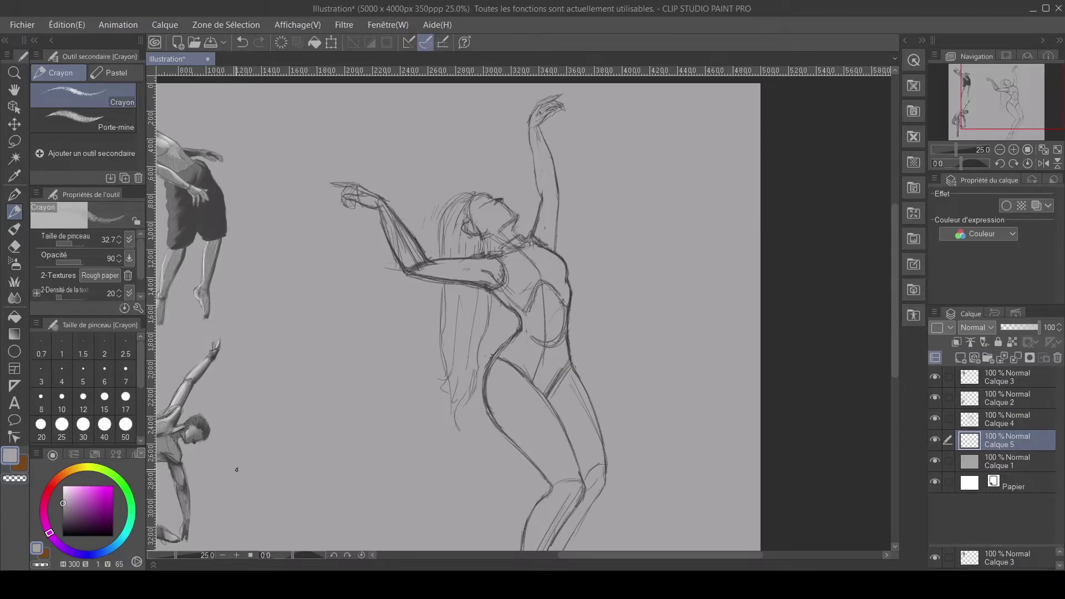
left_click(63, 510)
left_click(14, 228)
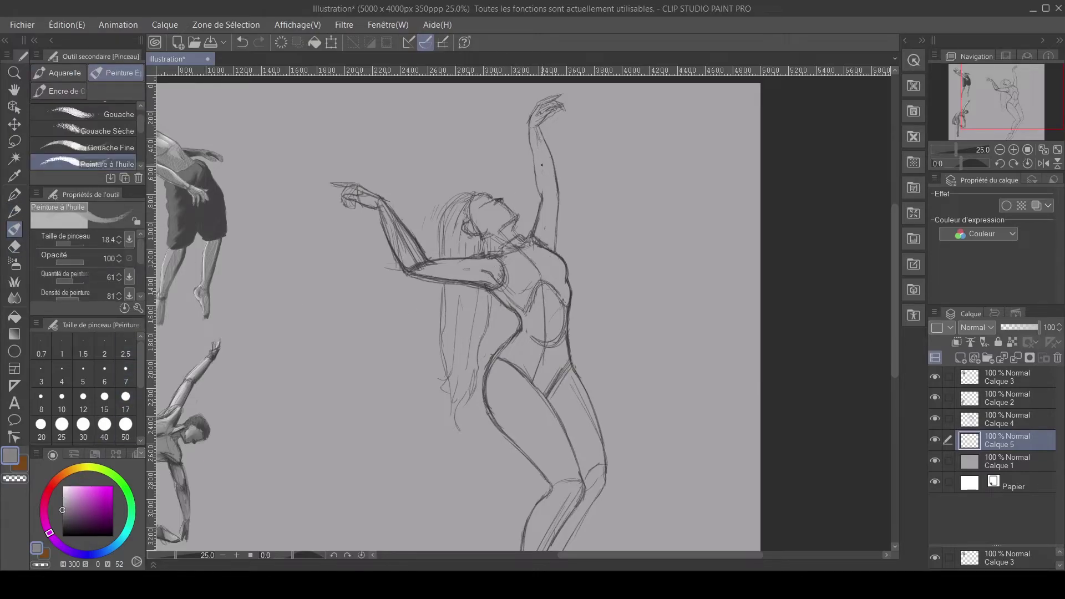
left_click_drag(543, 167, 537, 152, "ctrl+alt")
mouse_move(541, 109)
left_mouse_down()
mouse_move(529, 138)
mouse_move(539, 182)
left_mouse_up()
mouse_move(531, 135)
left_mouse_down()
mouse_move(549, 250)
mouse_move(540, 204)
mouse_move(530, 247)
mouse_move(543, 264)
mouse_move(544, 246)
mouse_move(546, 269)
mouse_move(559, 262)
mouse_move(549, 253)
mouse_move(567, 301)
mouse_move(566, 355)
mouse_move(543, 380)
mouse_move(545, 395)
mouse_move(499, 354)
mouse_move(529, 324)
mouse_move(562, 355)
left_mouse_up()
mouse_move(561, 302)
left_mouse_down()
mouse_move(558, 325)
mouse_move(557, 301)
mouse_move(568, 293)
mouse_move(552, 307)
mouse_move(545, 284)
mouse_move(552, 305)
left_mouse_up()
left_click_drag(499, 363, 519, 374)
mouse_move(496, 285)
left_mouse_down()
mouse_move(502, 263)
mouse_move(505, 288)
mouse_move(500, 255)
mouse_move(504, 299)
mouse_move(499, 291)
mouse_move(521, 316)
mouse_move(513, 241)
mouse_move(519, 277)
mouse_move(516, 244)
mouse_move(542, 272)
left_mouse_up()
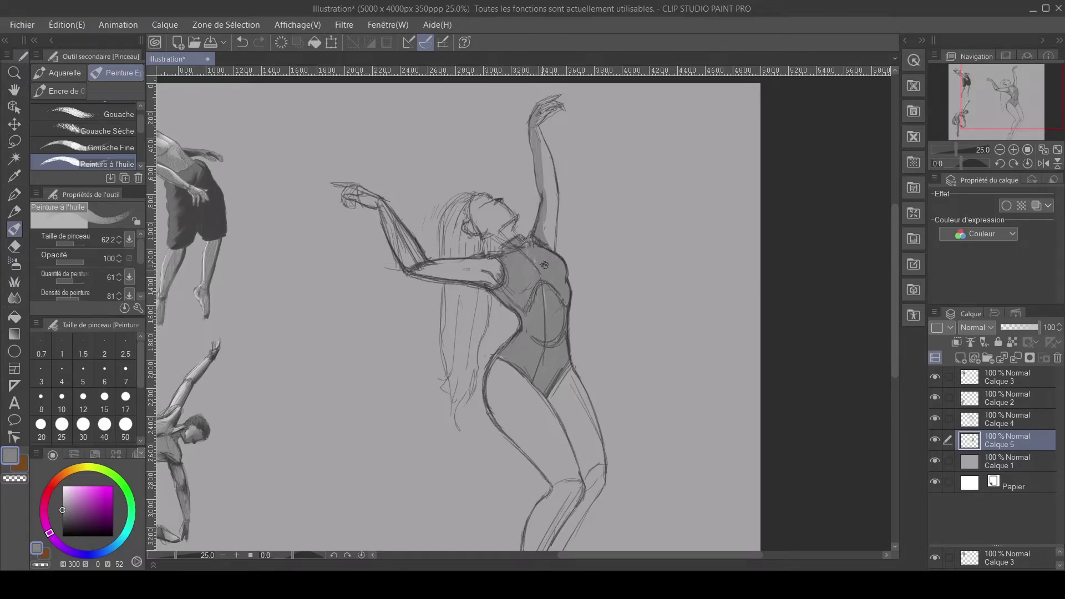
- Paint the shaded side of the near thigh from hip to knee and the inner edge of the far thigh in the same grey
mouse_move(518, 377)
left_mouse_down()
mouse_move(498, 356)
mouse_move(514, 447)
mouse_move(529, 366)
mouse_move(521, 298)
left_mouse_up()
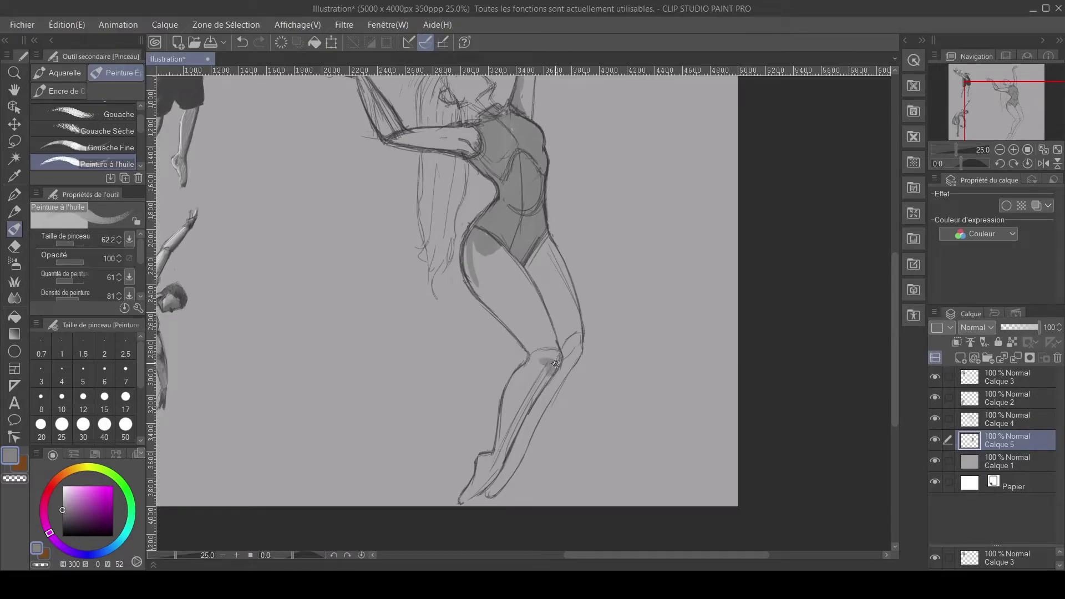
mouse_move(493, 252)
left_mouse_down()
mouse_move(548, 367)
mouse_move(480, 293)
mouse_move(468, 244)
mouse_move(507, 322)
mouse_move(473, 238)
mouse_move(525, 344)
mouse_move(490, 253)
mouse_move(514, 303)
left_mouse_up()
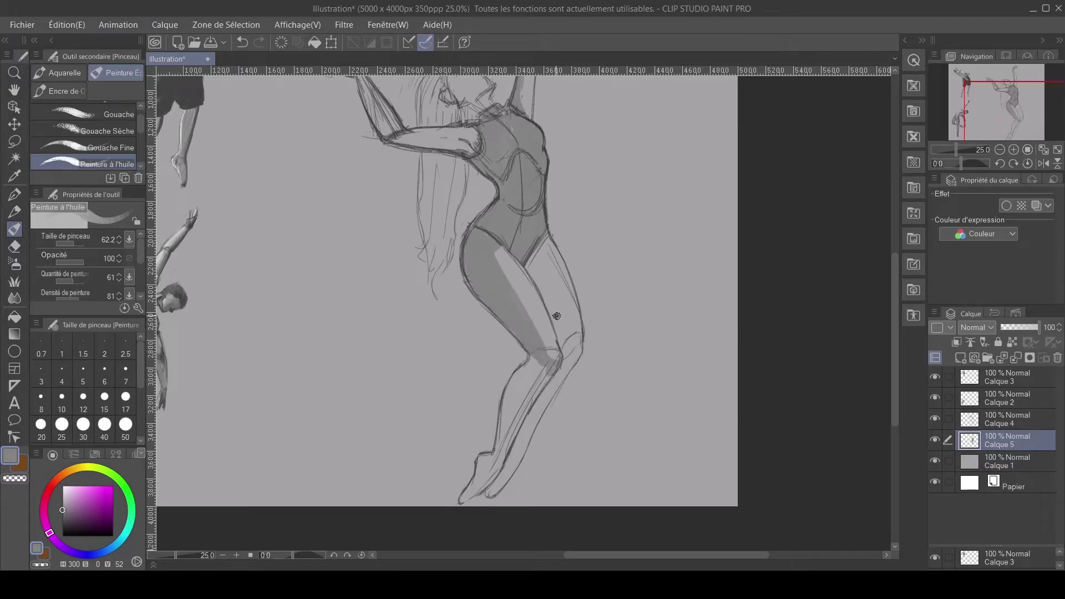
mouse_move(526, 262)
left_mouse_down()
mouse_move(564, 348)
mouse_move(552, 377)
mouse_move(565, 352)
left_mouse_up()
- Fill the shaded areas of both lower legs and feet with the base grey, from the knees to the toes
left_click_drag(546, 387, 478, 501)
mouse_move(506, 462)
left_mouse_down()
mouse_move(496, 446)
mouse_move(482, 460)
mouse_move(490, 431)
left_mouse_up()
mouse_move(533, 366)
left_mouse_down()
mouse_move(513, 411)
mouse_move(529, 359)
mouse_move(503, 418)
mouse_move(505, 406)
mouse_move(496, 457)
mouse_move(522, 377)
mouse_move(535, 374)
mouse_move(526, 395)
mouse_move(546, 373)
mouse_move(521, 402)
mouse_move(530, 376)
mouse_move(505, 422)
mouse_move(533, 365)
mouse_move(503, 455)
left_mouse_up()
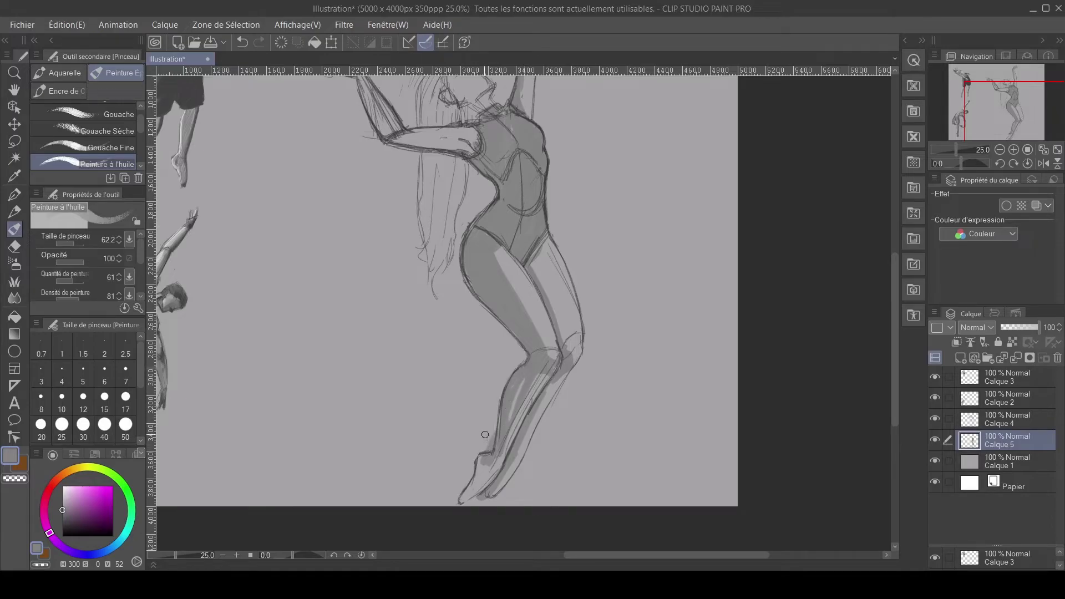
left_click_drag(511, 418, 523, 382)
mouse_move(484, 466)
left_mouse_down()
mouse_move(460, 500)
mouse_move(502, 461)
mouse_move(475, 487)
mouse_move(494, 455)
left_mouse_up()
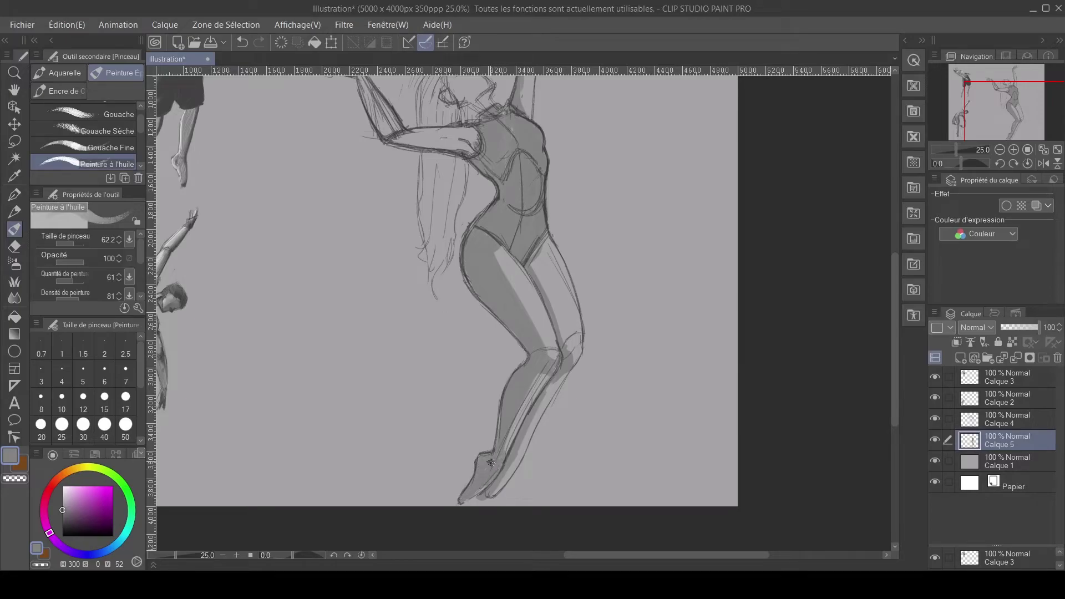
mouse_move(485, 498)
left_mouse_down()
mouse_move(480, 482)
mouse_move(511, 465)
left_mouse_up()
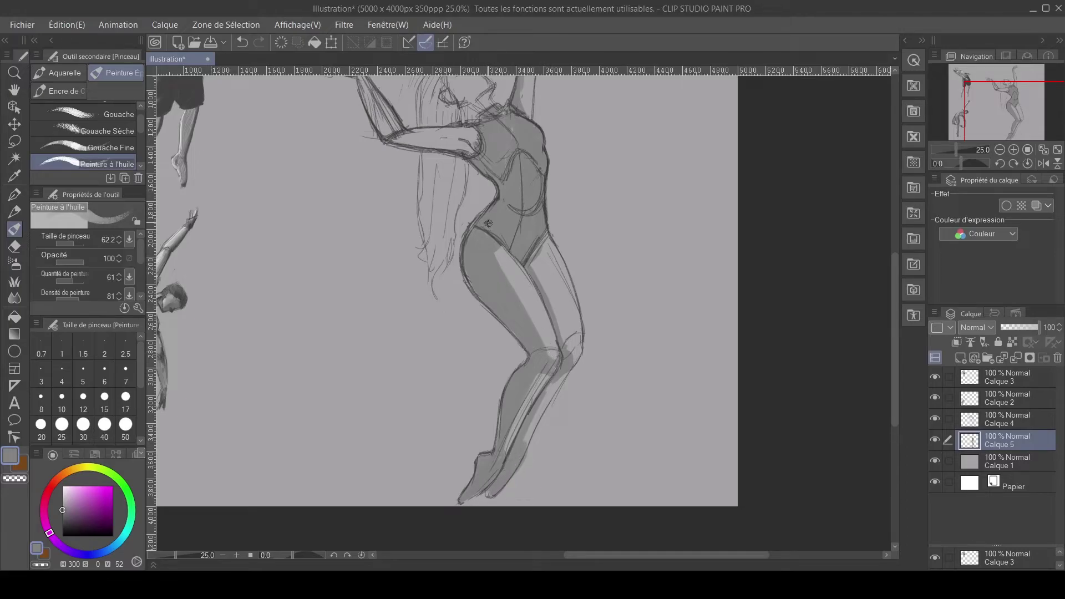
- Paint the base grey onto the shoulder, the outstretched hand and the full length of the hair
scroll(479, 242, "up", 3)
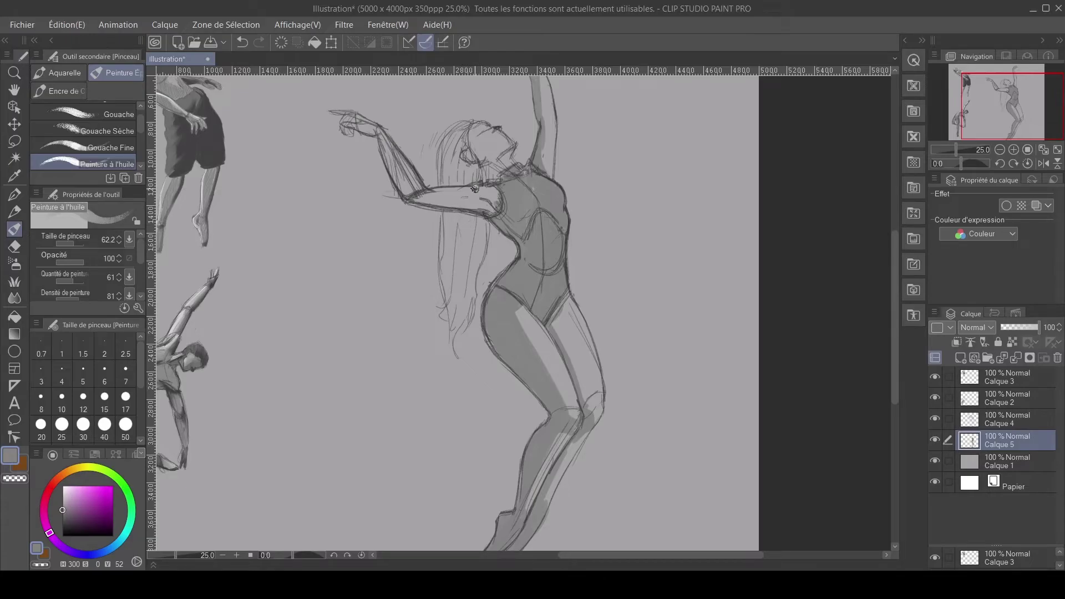
mouse_move(493, 212)
left_mouse_down()
mouse_move(480, 199)
mouse_move(491, 205)
left_mouse_up()
left_click_drag(345, 123, 380, 140)
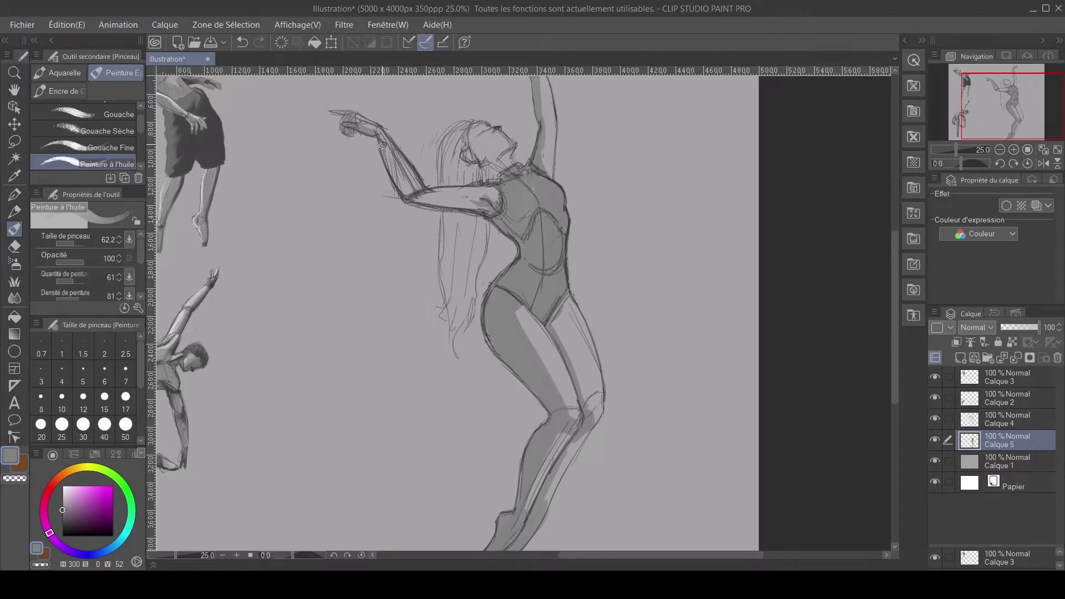
mouse_move(419, 184)
left_mouse_down()
mouse_move(406, 166)
mouse_move(411, 181)
left_mouse_up()
mouse_move(469, 122)
left_mouse_down()
mouse_move(445, 146)
mouse_move(443, 183)
mouse_move(449, 134)
mouse_move(452, 164)
mouse_move(460, 139)
mouse_move(454, 164)
mouse_move(469, 158)
mouse_move(492, 176)
mouse_move(443, 184)
mouse_move(477, 177)
mouse_move(489, 232)
mouse_move(491, 220)
mouse_move(454, 355)
mouse_move(451, 315)
mouse_move(454, 331)
mouse_move(441, 314)
mouse_move(445, 217)
mouse_move(469, 215)
mouse_move(481, 255)
mouse_move(456, 330)
mouse_move(463, 221)
mouse_move(475, 219)
mouse_move(451, 273)
mouse_move(444, 255)
mouse_move(447, 310)
mouse_move(447, 259)
mouse_move(451, 277)
mouse_move(463, 242)
mouse_move(470, 271)
mouse_move(457, 252)
left_mouse_up()
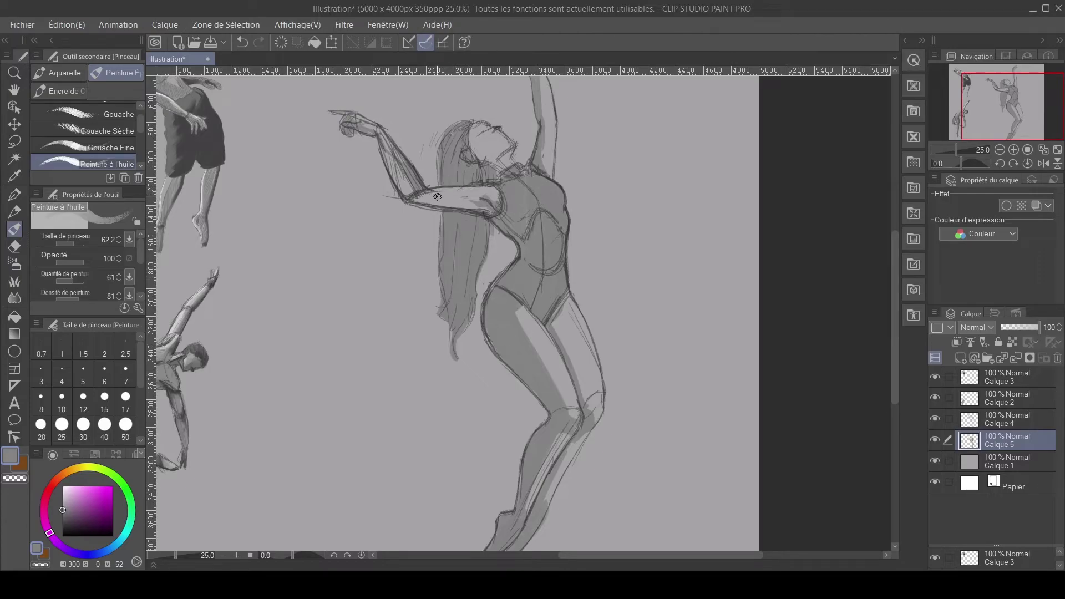
- Fill the outstretched upper arm and forearm with the base grey and shade the side of the face and jaw
left_click_drag(482, 188, 421, 195)
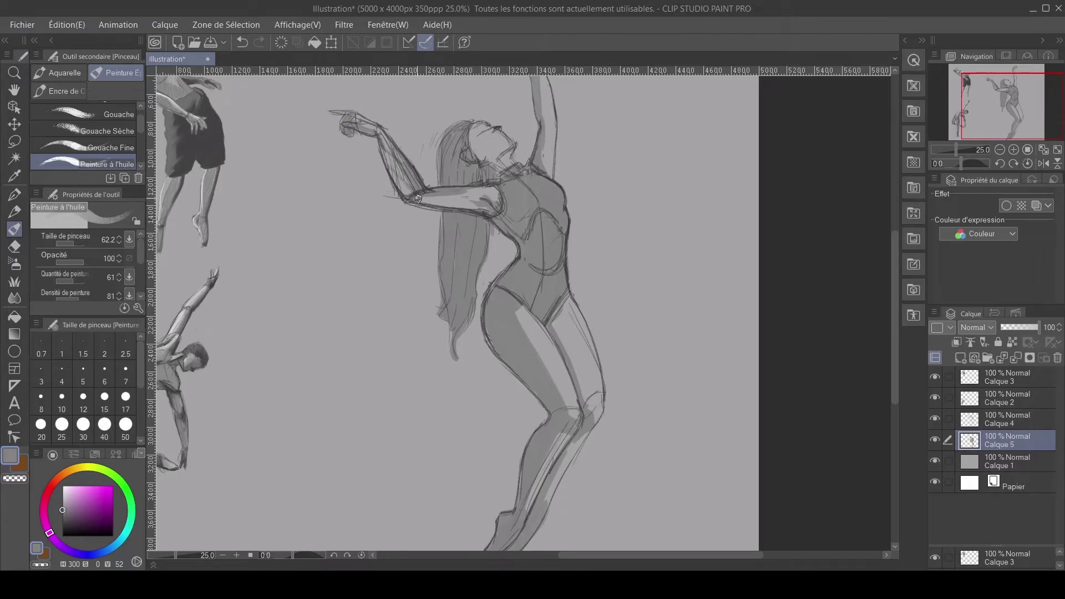
left_click_drag(384, 157, 411, 183)
mouse_move(484, 200)
left_mouse_down()
mouse_move(432, 200)
mouse_move(481, 191)
mouse_move(444, 208)
mouse_move(480, 206)
mouse_move(469, 196)
mouse_move(413, 199)
left_mouse_up()
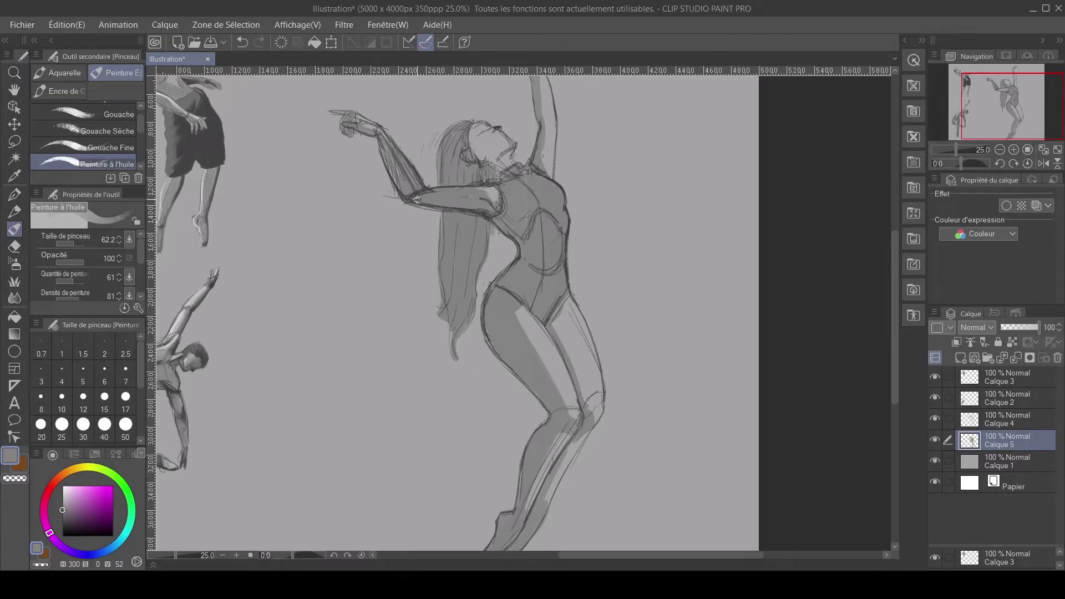
mouse_move(466, 125)
left_mouse_down()
mouse_move(510, 146)
mouse_move(468, 140)
mouse_move(505, 150)
mouse_move(470, 149)
mouse_move(494, 154)
mouse_move(447, 143)
mouse_move(468, 120)
mouse_move(485, 129)
mouse_move(476, 149)
mouse_move(460, 133)
mouse_move(488, 152)
mouse_move(468, 128)
mouse_move(513, 167)
left_mouse_up()
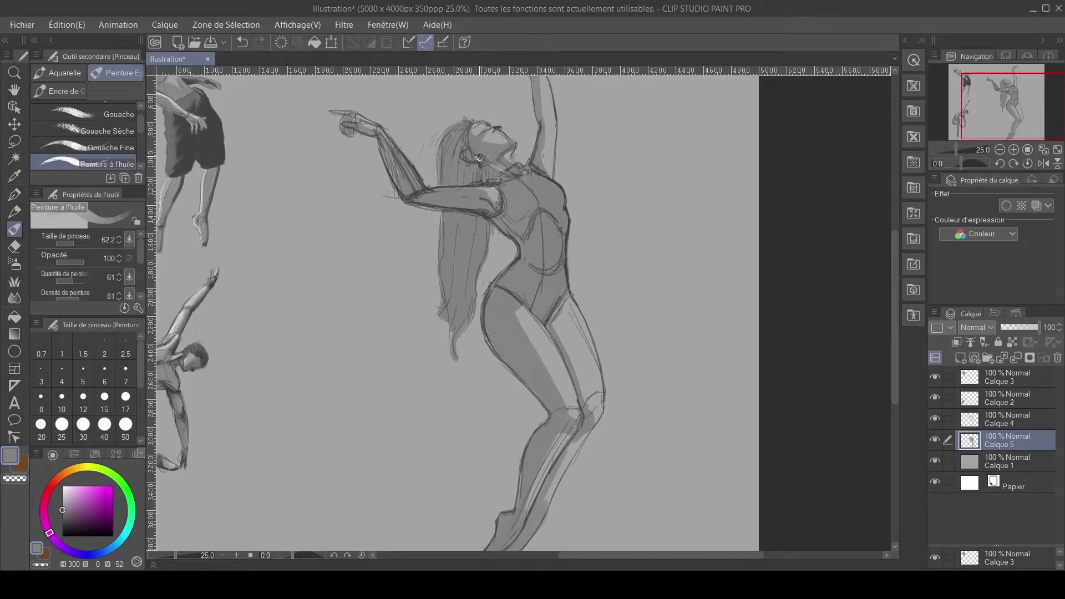
- Add a new unclipped layer above the base shading and paint the hair on it in a darker grey of value 45
left_click(956, 341)
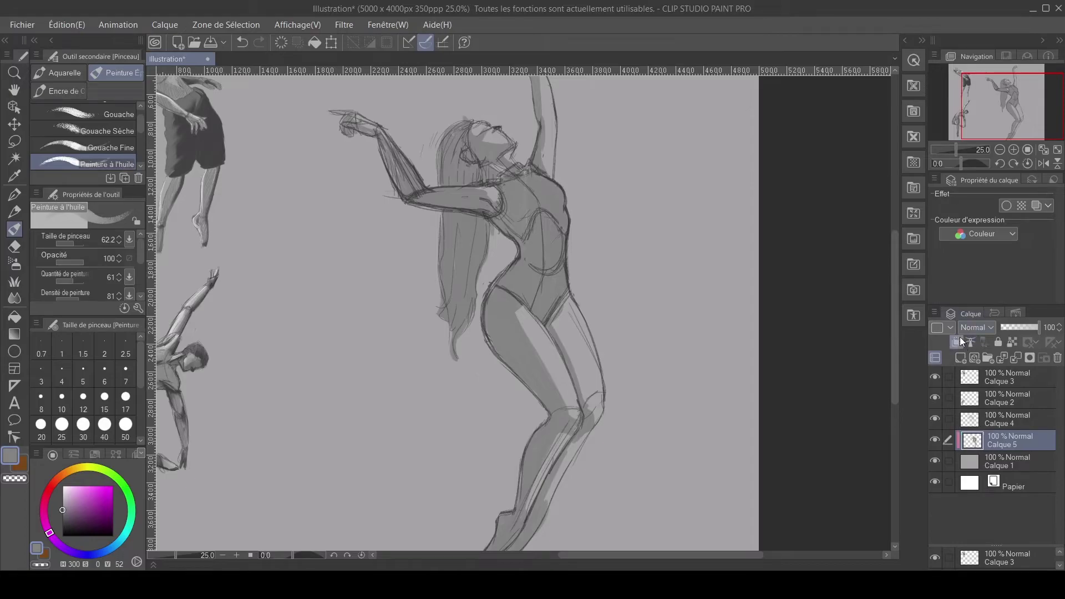
left_click(957, 341)
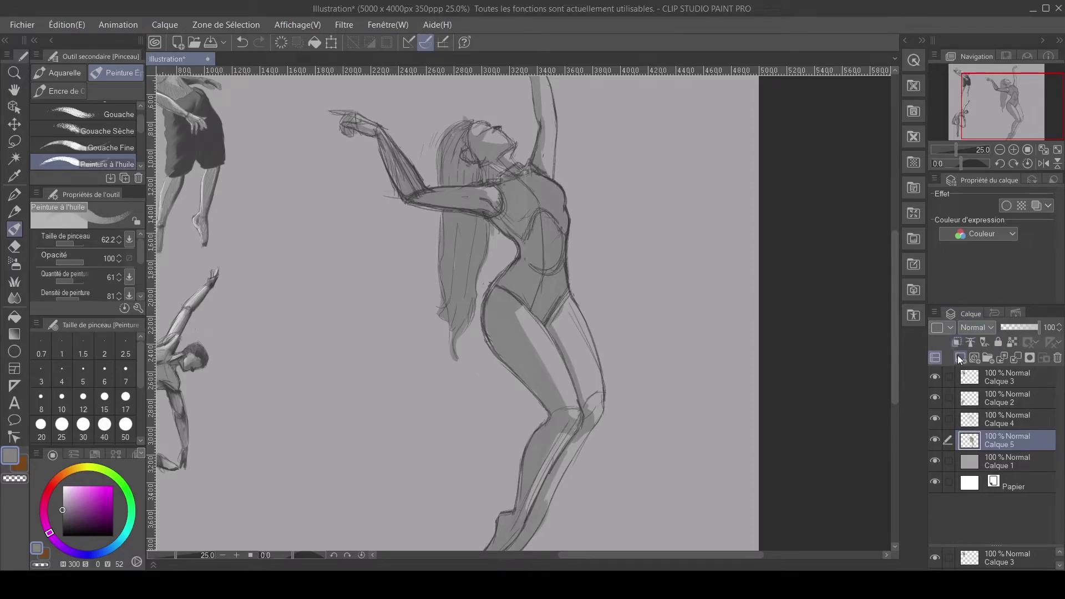
left_click(960, 357)
left_click(63, 513)
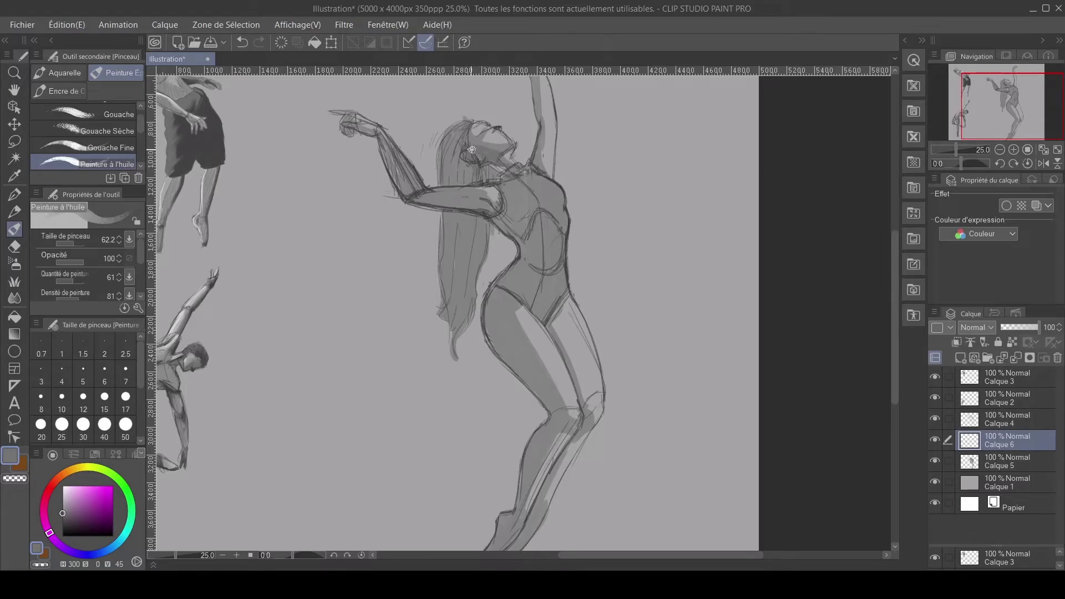
mouse_move(460, 137)
left_mouse_down()
mouse_move(453, 152)
mouse_move(454, 130)
mouse_move(460, 175)
mouse_move(451, 133)
mouse_move(444, 175)
left_mouse_up()
mouse_move(474, 220)
left_mouse_down()
mouse_move(457, 342)
mouse_move(467, 219)
mouse_move(445, 215)
mouse_move(442, 313)
mouse_move(458, 339)
mouse_move(461, 220)
mouse_move(456, 308)
mouse_move(447, 234)
mouse_move(446, 310)
mouse_move(459, 256)
mouse_move(460, 311)
left_mouse_up()
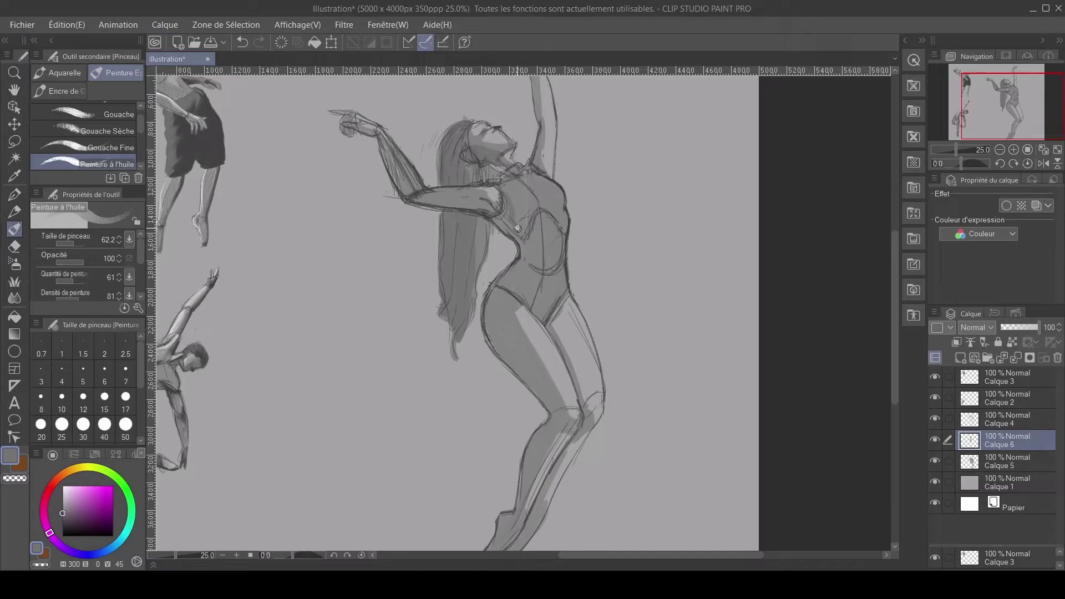
- Paint darker shadow shapes under the chest, beneath the ribcage and across the abdomen
left_click_drag(530, 218, 534, 271)
mouse_move(531, 221)
left_mouse_down()
mouse_move(536, 270)
mouse_move(518, 301)
mouse_move(533, 291)
mouse_move(532, 270)
mouse_move(528, 308)
mouse_move(525, 283)
mouse_move(503, 287)
mouse_move(521, 257)
mouse_move(499, 285)
mouse_move(521, 245)
mouse_move(521, 293)
mouse_move(522, 224)
left_mouse_up()
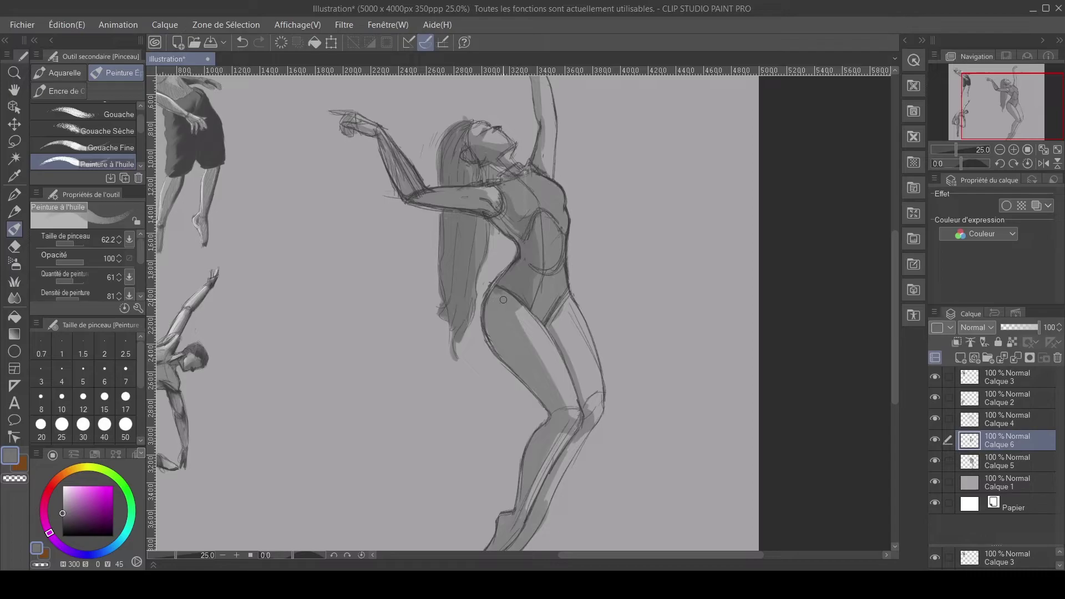
mouse_move(504, 215)
left_mouse_down()
mouse_move(494, 224)
mouse_move(508, 219)
left_mouse_up()
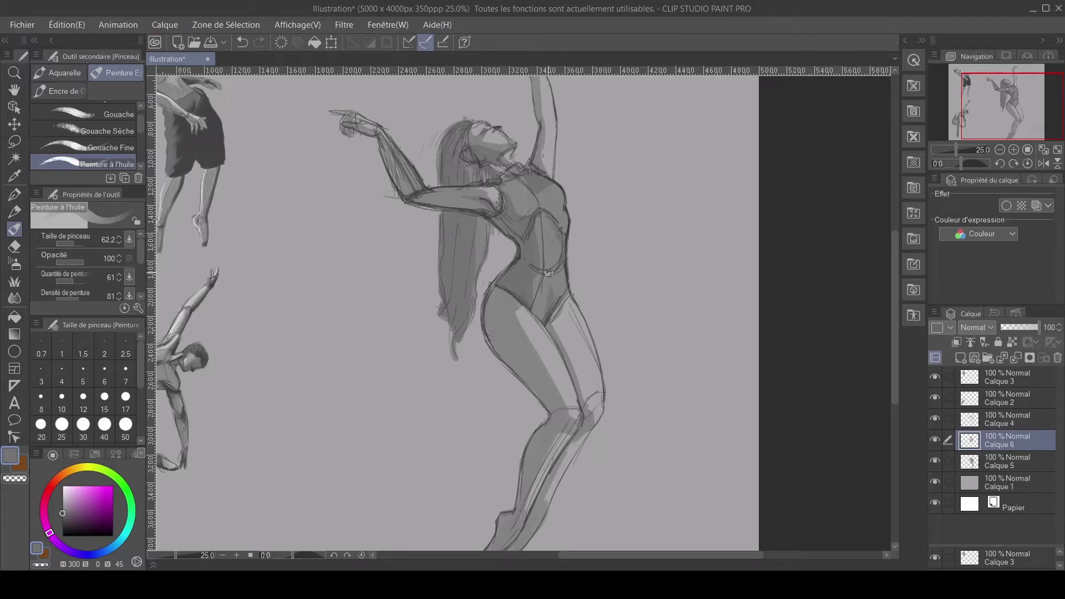
- Paint a darker shadow band along the near thigh down to the knee and along the inner edge of the far thigh
left_click_drag(516, 308, 545, 354)
left_click_drag(512, 316, 560, 398)
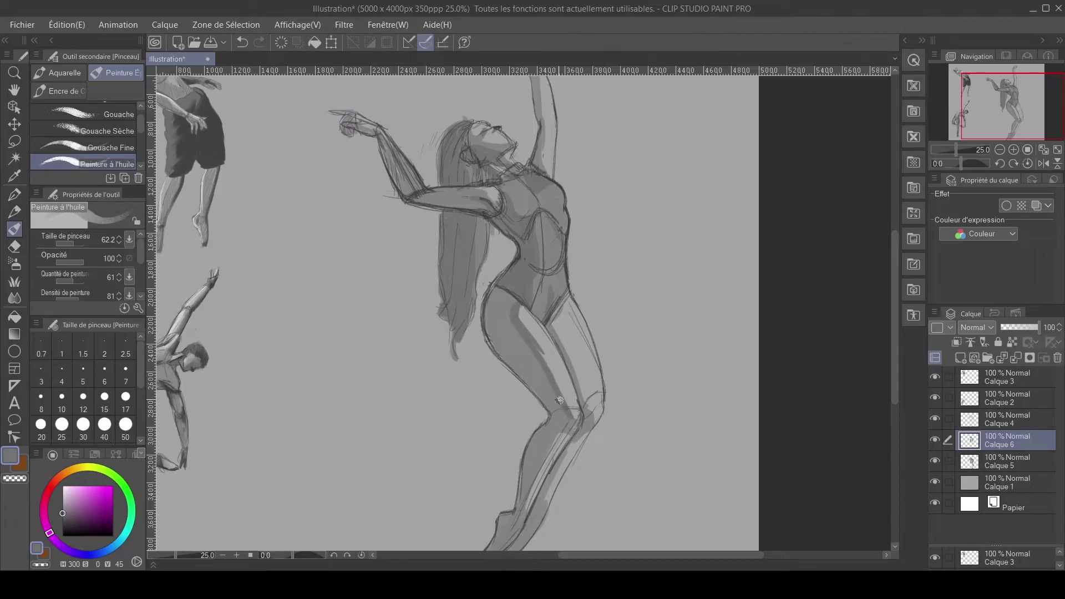
left_click_drag(515, 327, 561, 436)
mouse_move(562, 394)
left_mouse_down()
mouse_move(542, 354)
mouse_move(565, 391)
mouse_move(523, 325)
mouse_move(554, 373)
left_mouse_up()
mouse_move(587, 371)
left_mouse_down()
mouse_move(567, 351)
mouse_move(582, 377)
mouse_move(549, 326)
mouse_move(600, 378)
mouse_move(591, 393)
mouse_move(566, 365)
mouse_move(594, 385)
mouse_move(566, 346)
left_mouse_up()
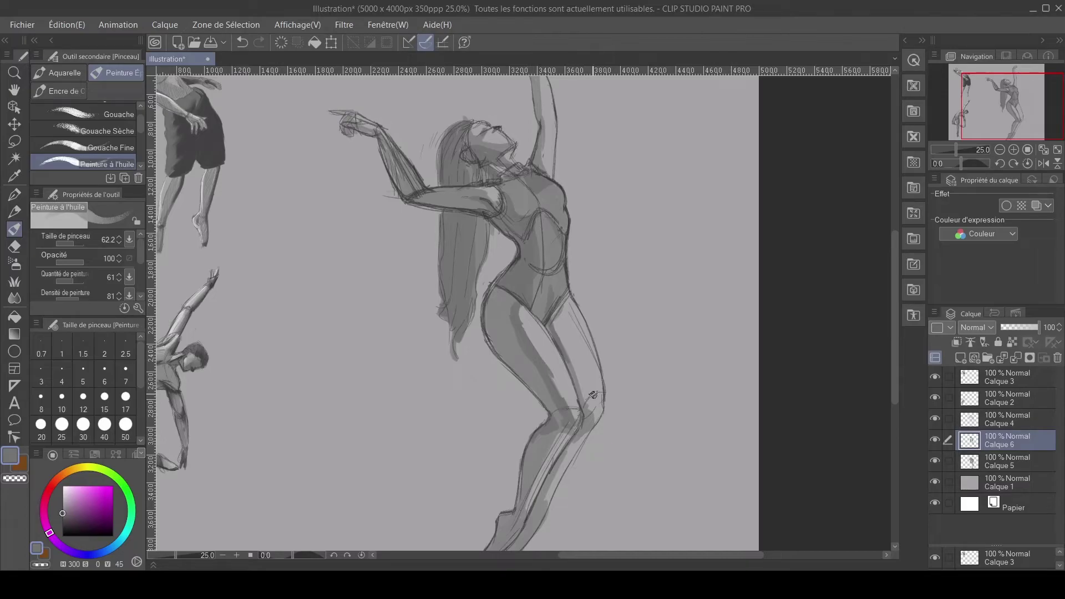
- Continue the darker shadow from the knees along the lower legs to the ankles and feet
left_click_drag(583, 411, 558, 478)
scroll(896, 397, "down", 2)
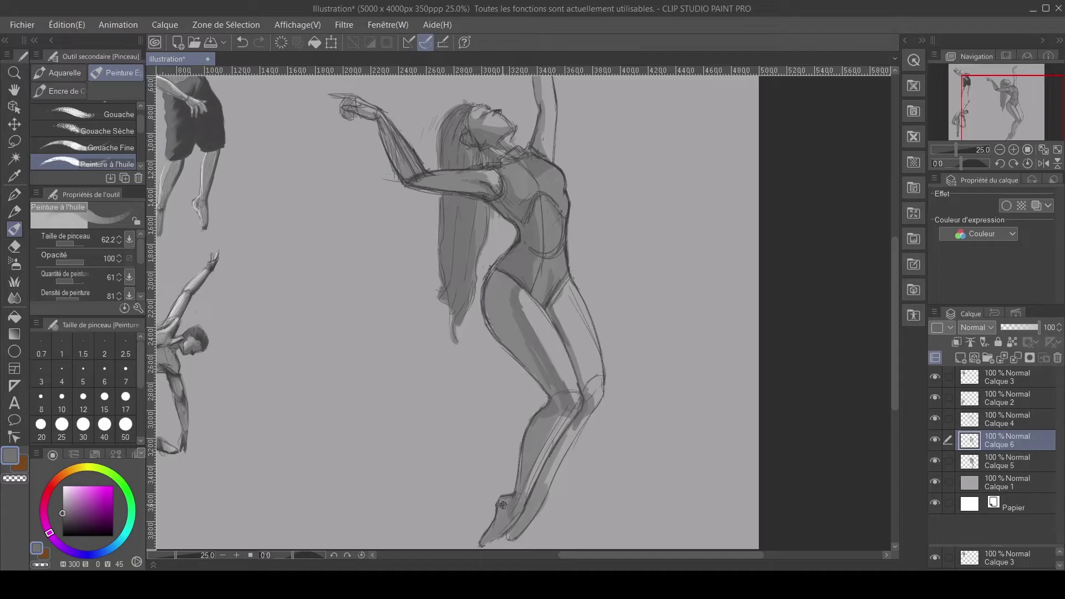
mouse_move(514, 503)
left_mouse_down()
mouse_move(491, 541)
mouse_move(507, 516)
mouse_move(510, 542)
mouse_move(544, 497)
left_mouse_up()
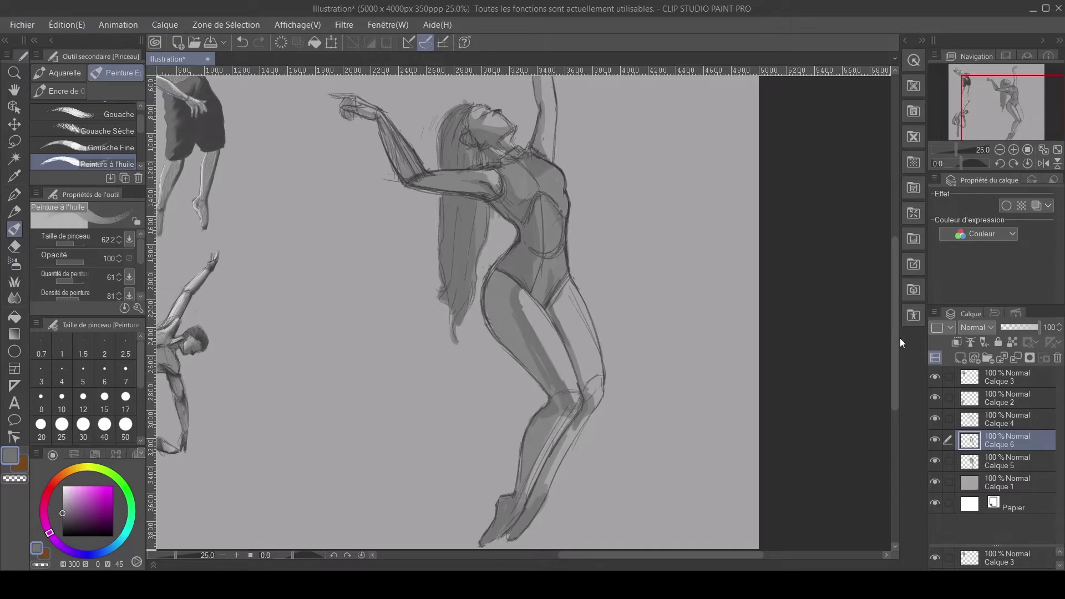
- Add another layer above the shading and paint dark strands through the hair, from the crown to below the arm, in grey of value 33
left_click(960, 358)
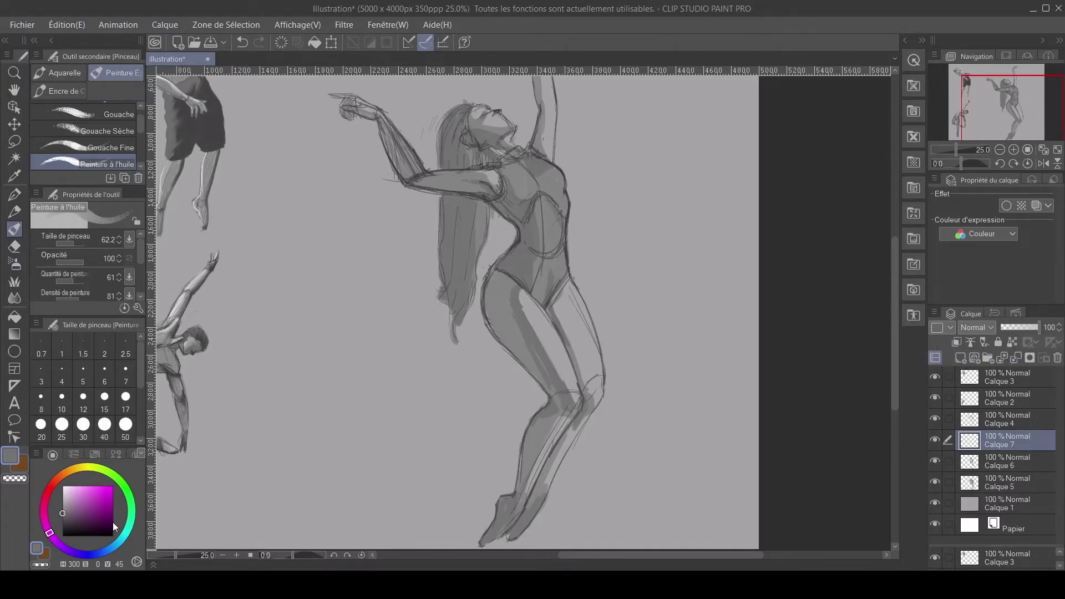
left_click_drag(64, 511, 63, 515)
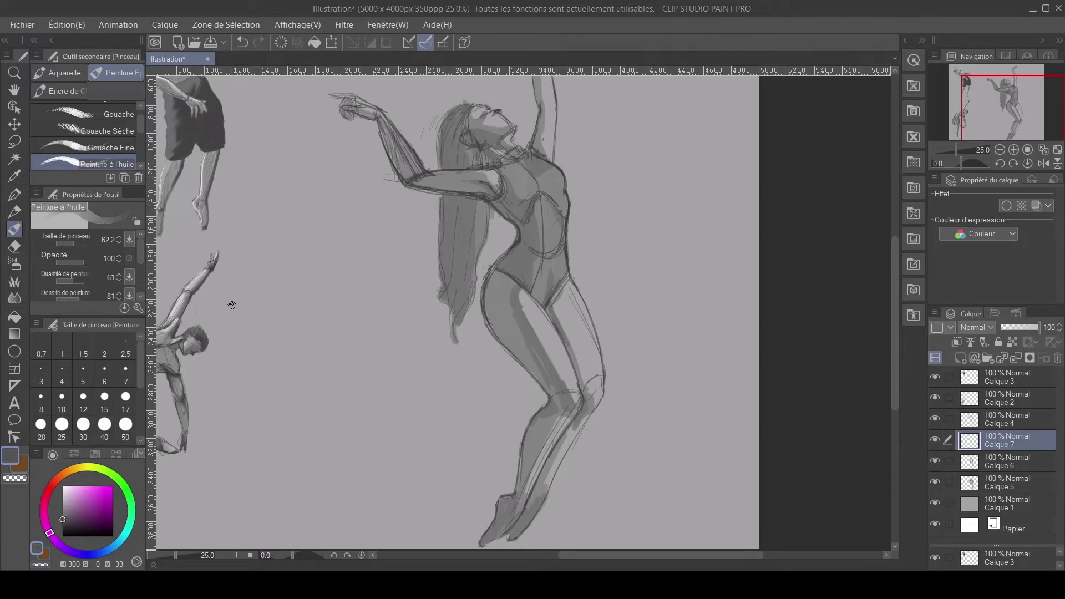
mouse_move(464, 132)
left_mouse_down()
mouse_move(459, 145)
mouse_move(475, 156)
left_mouse_up()
left_click_drag(460, 121, 445, 168)
left_click_drag(456, 111, 446, 166)
mouse_move(461, 129)
left_mouse_down()
mouse_move(456, 165)
mouse_move(470, 151)
left_mouse_up()
mouse_move(456, 223)
left_mouse_down()
mouse_move(445, 198)
mouse_move(439, 281)
mouse_move(464, 202)
mouse_move(456, 289)
mouse_move(470, 223)
mouse_move(451, 307)
mouse_move(416, 164)
left_mouse_up()
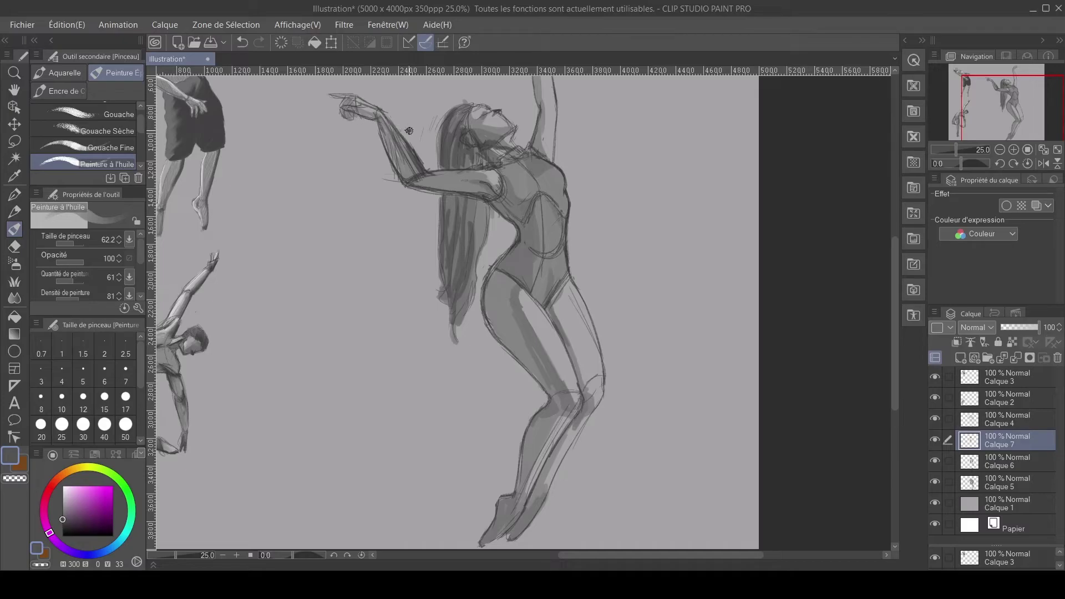
- Deepen the darkest shadows along the outstretched forearm, the waist and hip edge, and between the legs
left_click_drag(417, 162, 393, 119)
mouse_move(497, 215)
left_mouse_down()
mouse_move(520, 246)
mouse_move(499, 269)
mouse_move(534, 293)
mouse_move(510, 264)
mouse_move(533, 300)
left_mouse_up()
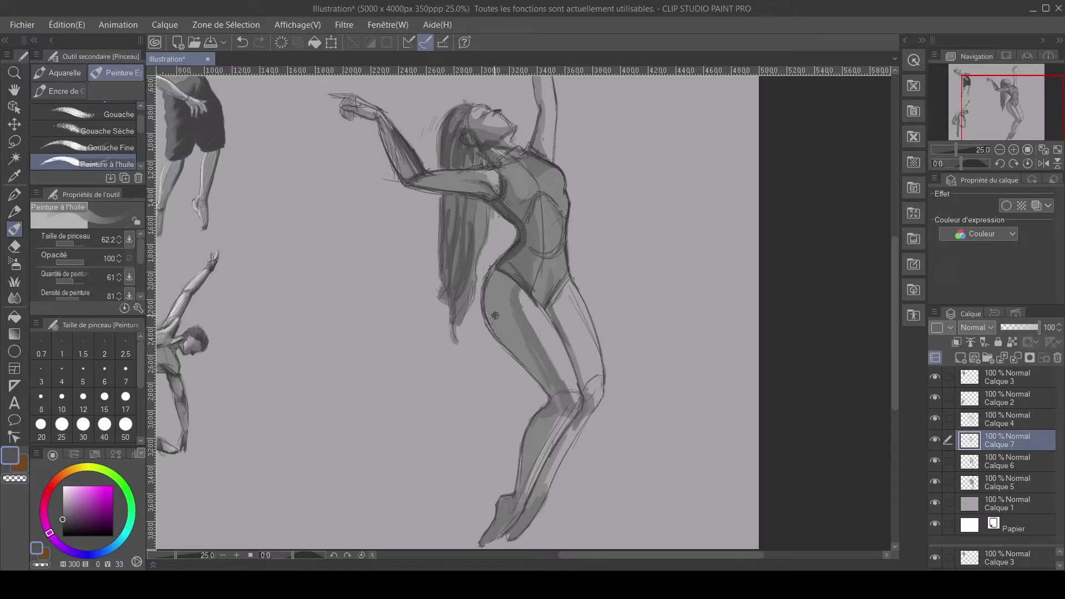
mouse_move(507, 507)
left_mouse_down()
mouse_move(584, 380)
mouse_move(585, 392)
mouse_move(549, 303)
left_mouse_up()
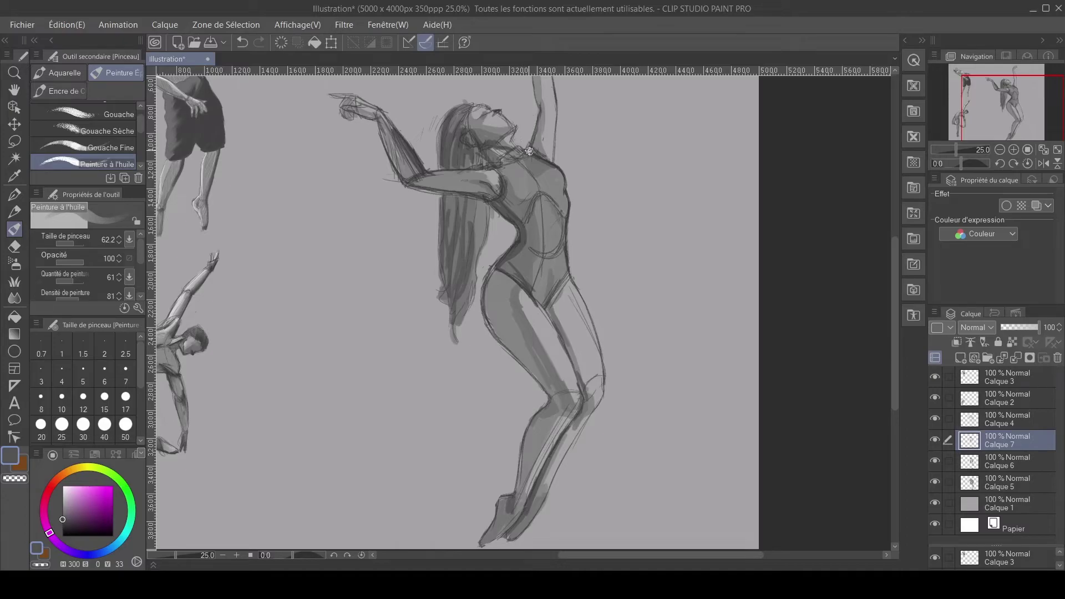
- Darken the front edge of the torso and the shaded edge of the raised arm from wrist to shoulder
left_click_drag(573, 234, 594, 347)
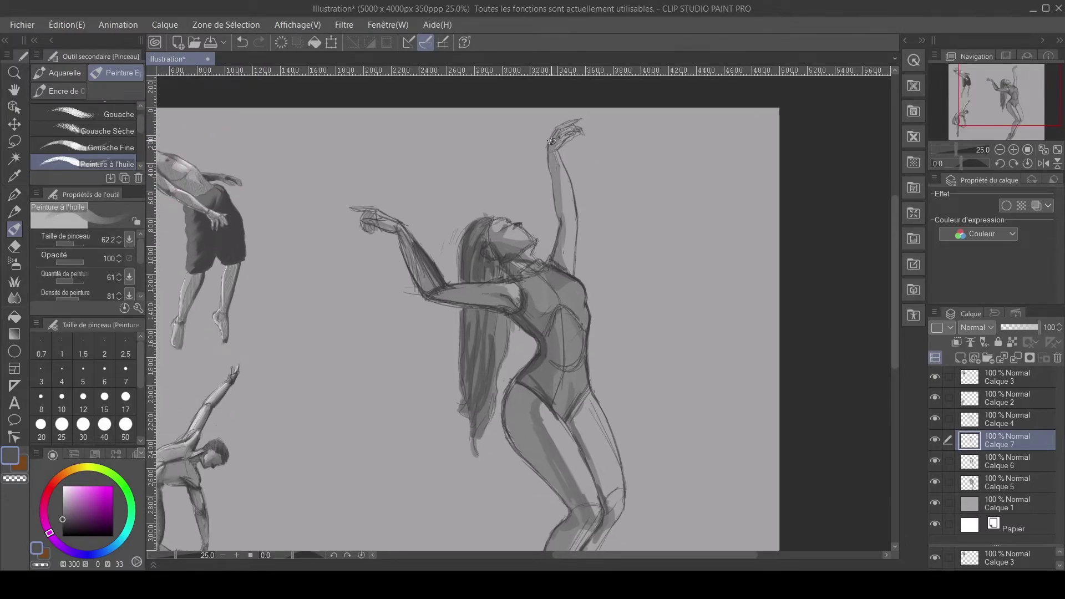
left_click_drag(547, 152, 562, 220)
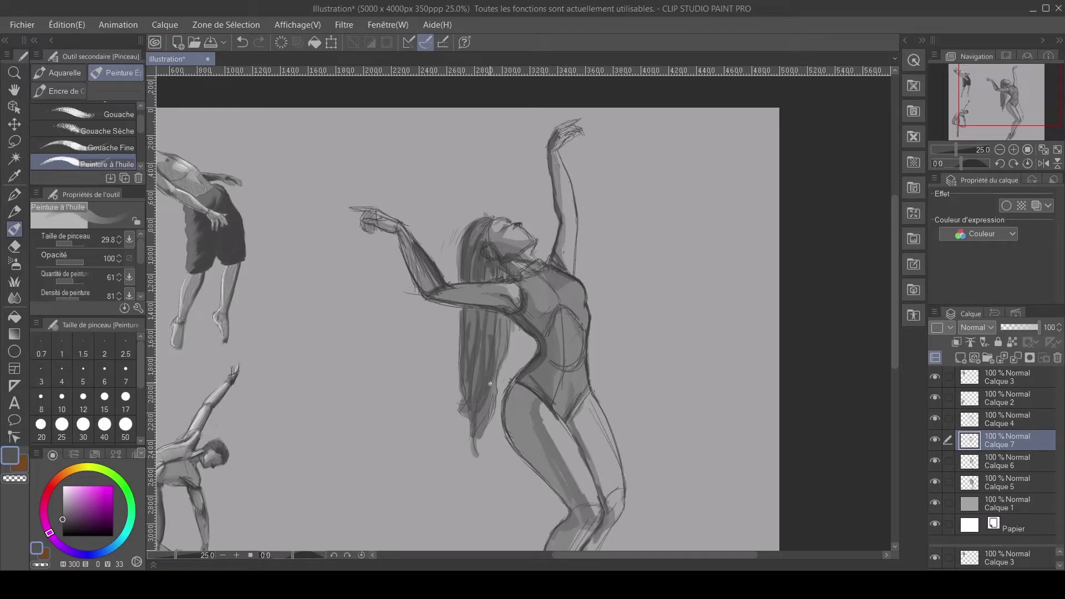
- Reduce the brush size to 29.8 and refine the leotard's hip edge and the thin dark hair strands below the outstretched arm
mouse_move(588, 391)
left_mouse_down()
mouse_move(571, 416)
mouse_move(522, 384)
left_mouse_up()
left_click_drag(495, 302, 495, 361)
left_click_drag(477, 308, 466, 358)
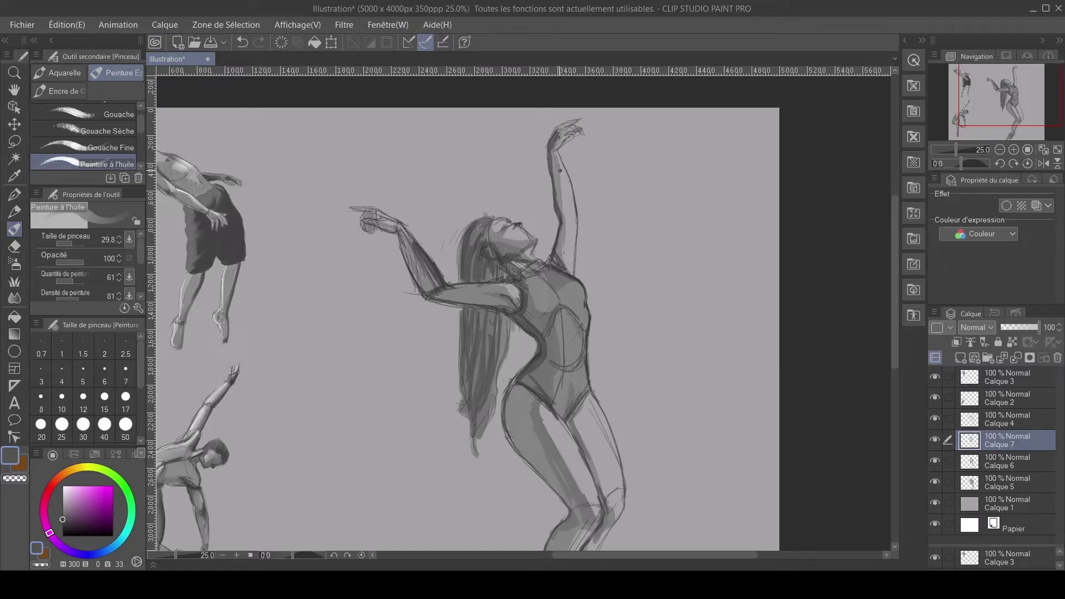
- Darken the raised arm near the wrist and shoulder, and the outstretched forearm just above the elbow
left_click_drag(555, 151, 560, 170)
left_click_drag(557, 238, 567, 260)
left_click_drag(431, 273, 424, 292)
- Add another layer above the shading and, in light grey of value 86, paint highlights on the raised arm, hand, jaw and face
scroll(449, 363, "down", 2)
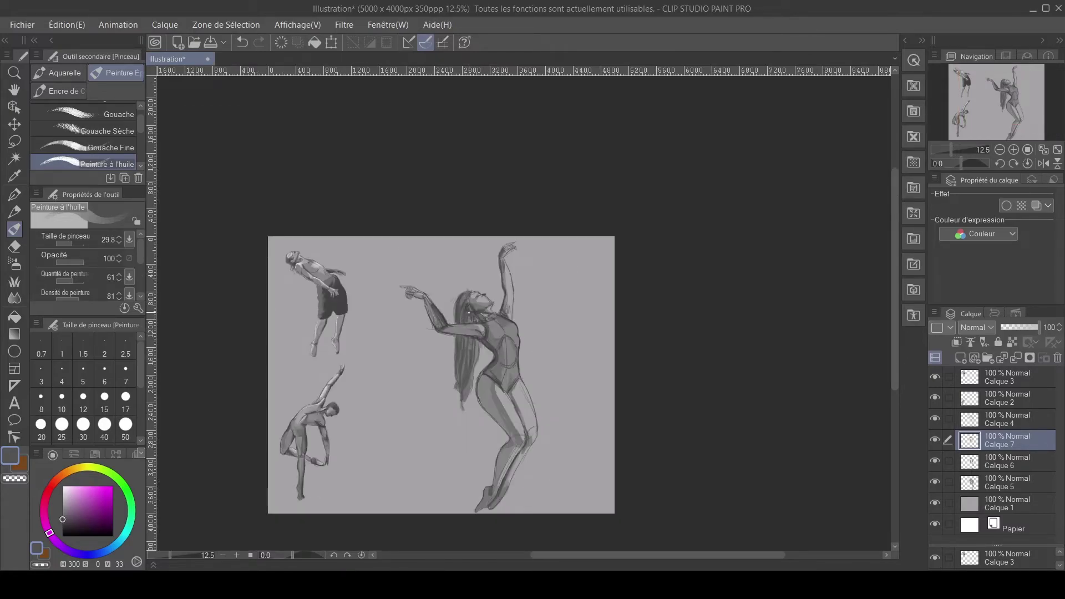
left_click(960, 358)
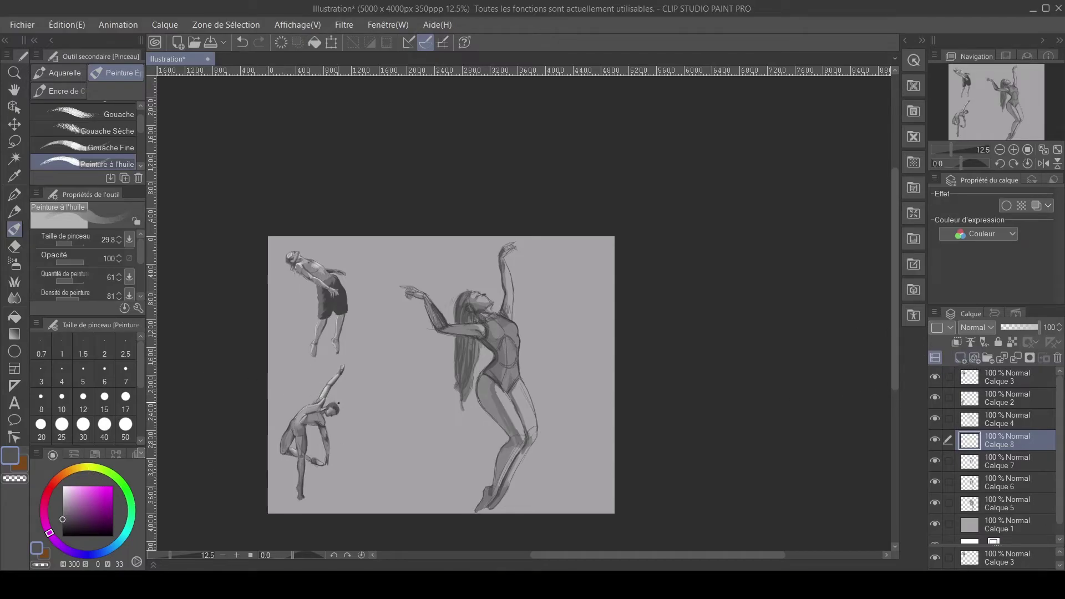
left_click(333, 400, "alt")
left_click_drag(62, 499, 62, 492)
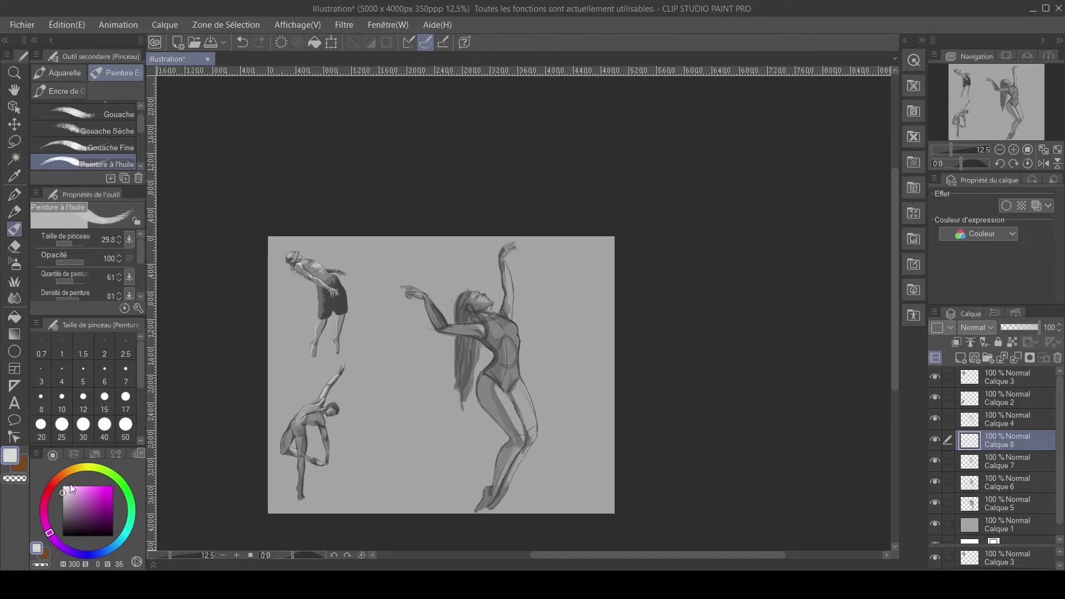
left_click(365, 445, "alt")
left_click(59, 493)
scroll(499, 295, "up", 5)
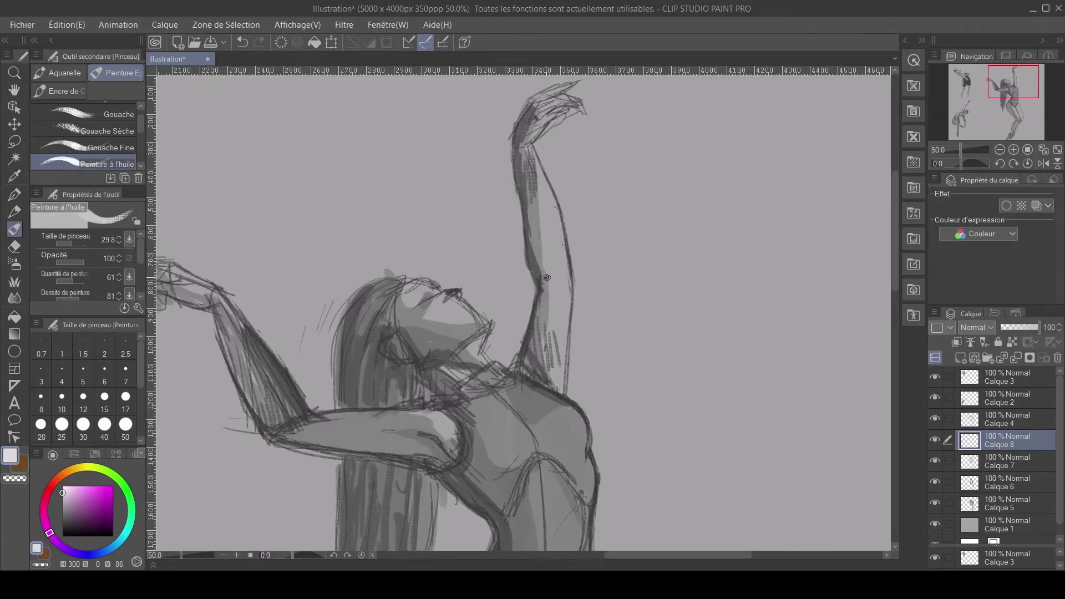
mouse_move(542, 169)
left_mouse_down()
mouse_move(569, 262)
mouse_move(558, 212)
mouse_move(572, 294)
mouse_move(564, 253)
mouse_move(562, 391)
left_mouse_up()
mouse_move(547, 132)
left_mouse_down()
mouse_move(531, 137)
mouse_move(565, 92)
left_mouse_up()
mouse_move(472, 347)
left_mouse_down()
mouse_move(484, 333)
mouse_move(478, 365)
left_mouse_up()
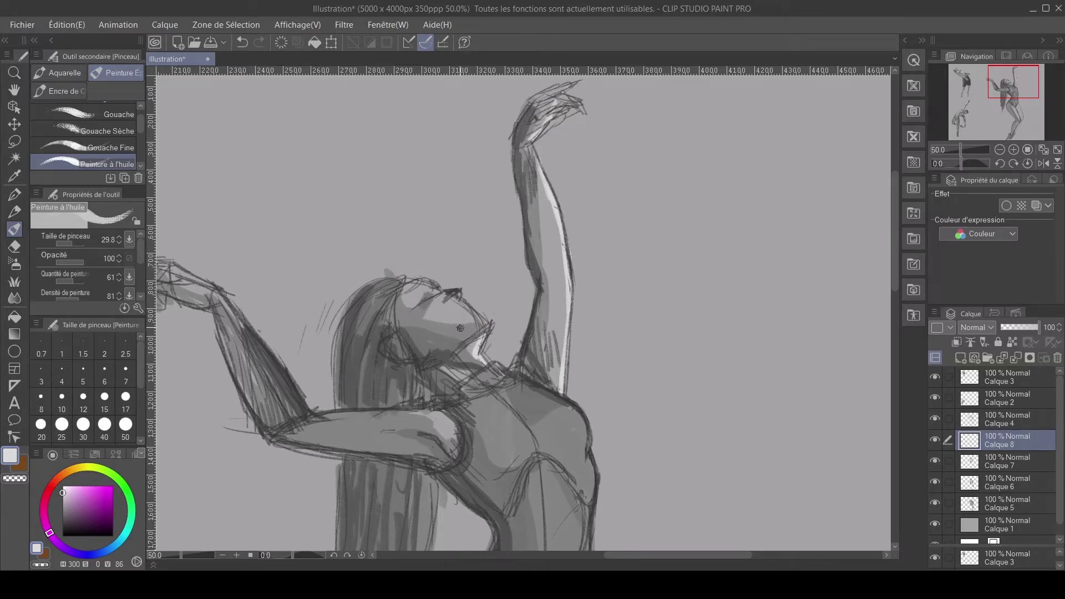
mouse_move(488, 327)
left_mouse_down()
mouse_move(479, 343)
mouse_move(452, 297)
left_mouse_up()
- Paint light grey highlights along the upper edge of the outstretched forearm and over the back of its hand
left_click_drag(379, 359, 502, 320)
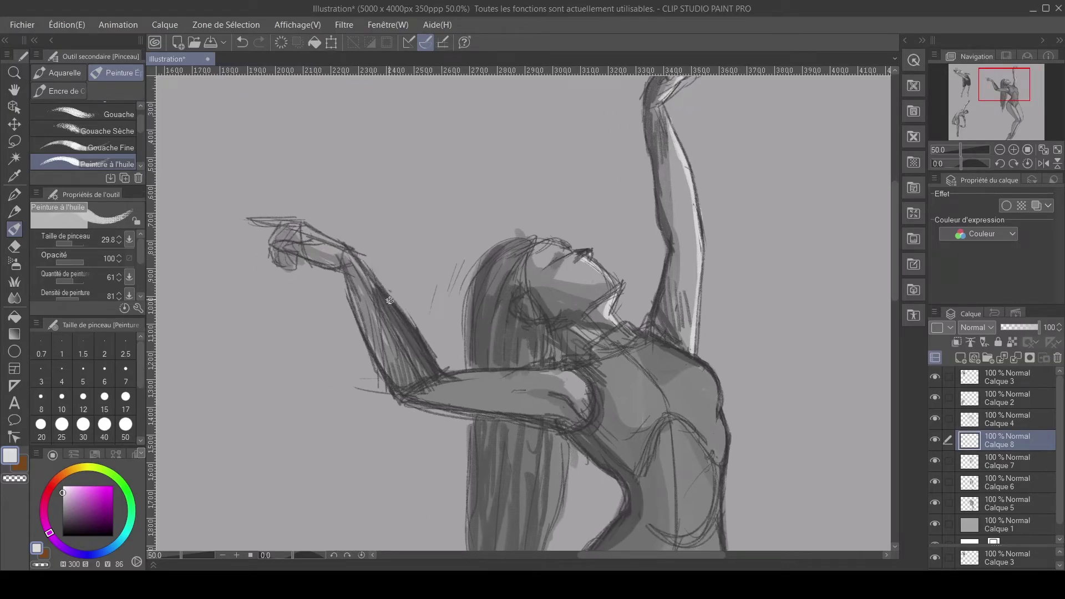
left_click_drag(363, 266, 415, 337)
mouse_move(386, 300)
left_mouse_down()
mouse_move(422, 350)
mouse_move(360, 263)
mouse_move(294, 223)
left_mouse_up()
- Paint long light highlights down the front edges of both thighs, from the hip to the knees
left_click_drag(417, 318, 358, 138)
mouse_move(621, 434)
left_mouse_down()
mouse_move(530, 261)
mouse_move(529, 302)
mouse_move(576, 410)
left_mouse_up()
mouse_move(556, 353)
left_mouse_down()
mouse_move(583, 409)
mouse_move(592, 474)
left_mouse_up()
scroll(533, 270, "down", 3)
scroll(533, 271, "right", 2)
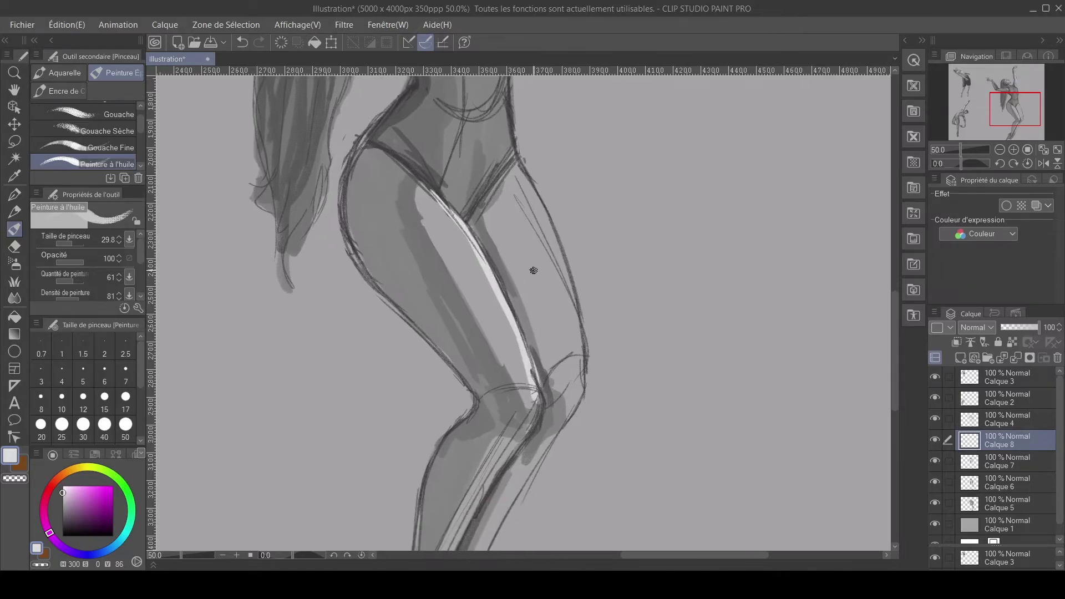
left_click_drag(522, 167, 557, 247)
left_click_drag(532, 191, 580, 314)
left_click_drag(553, 239, 582, 351)
left_click_drag(575, 301, 586, 388)
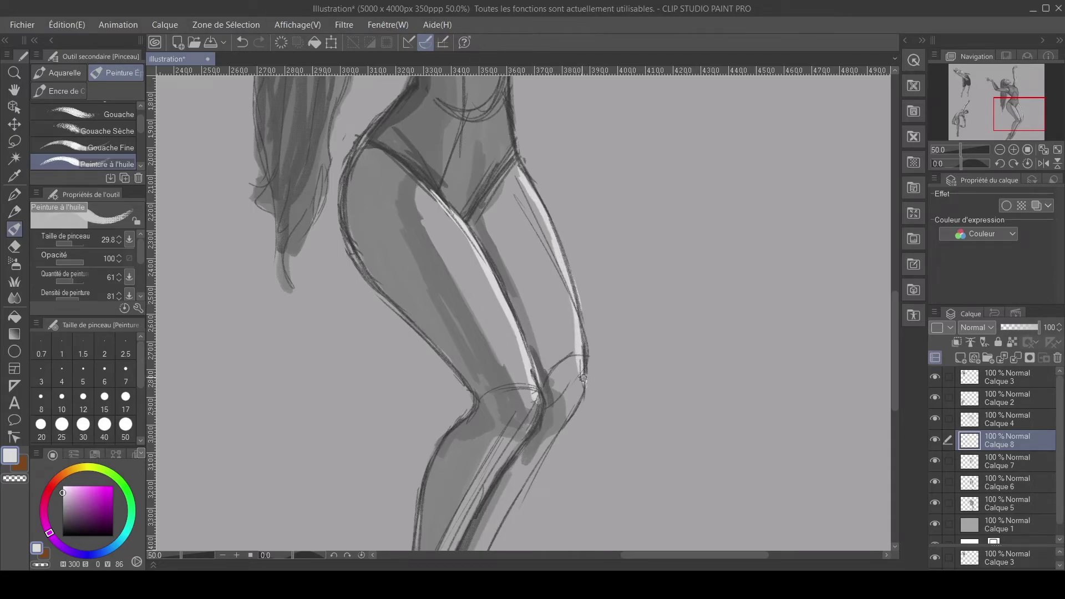
- Continue the light highlights down the front of both shins, from the knees towards the feet
scroll(587, 377, "down", 5)
scroll(586, 377, "left", 1)
left_click_drag(587, 283, 483, 465)
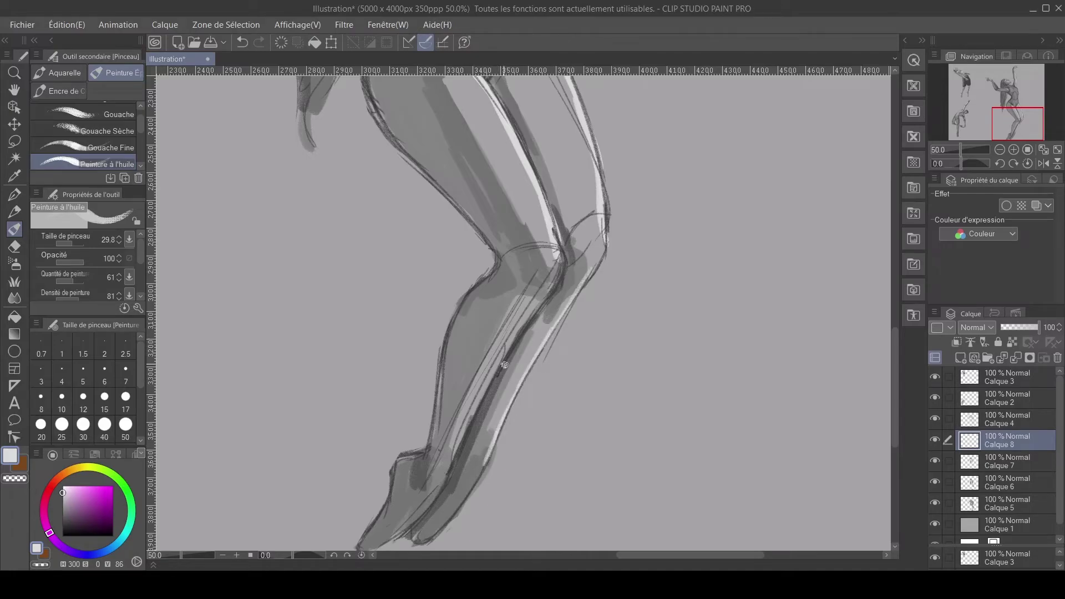
mouse_move(546, 284)
left_mouse_down()
mouse_move(495, 363)
mouse_move(503, 353)
mouse_move(432, 504)
left_mouse_up()
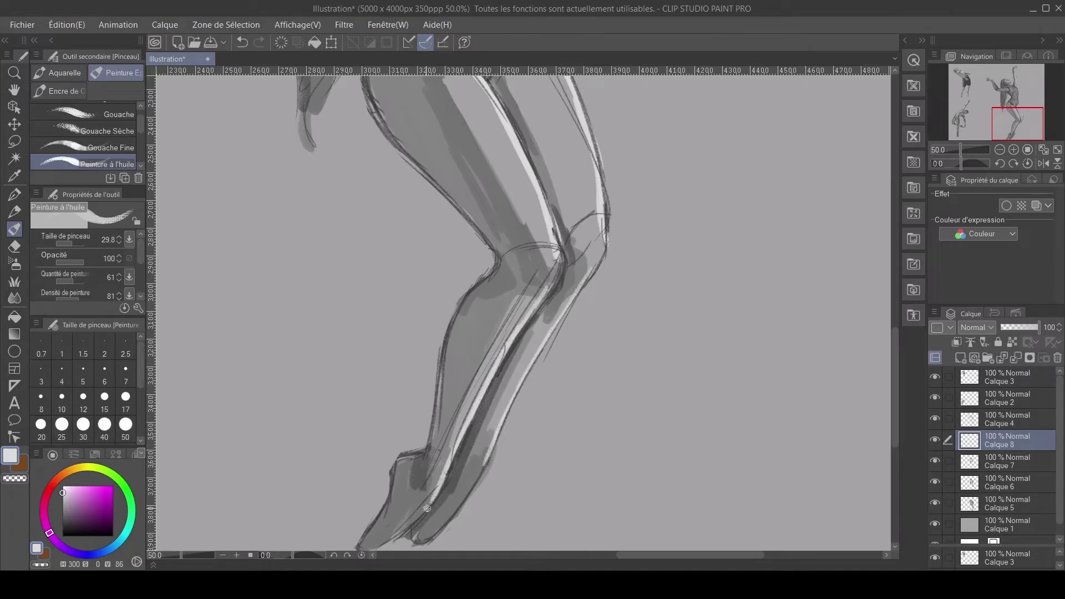
- Strengthen the highlight on the outstretched forearm and add a bright highlight to the dancer's forehead beside the hairline
scroll(467, 431, "up", 4)
scroll(467, 432, "right", 2)
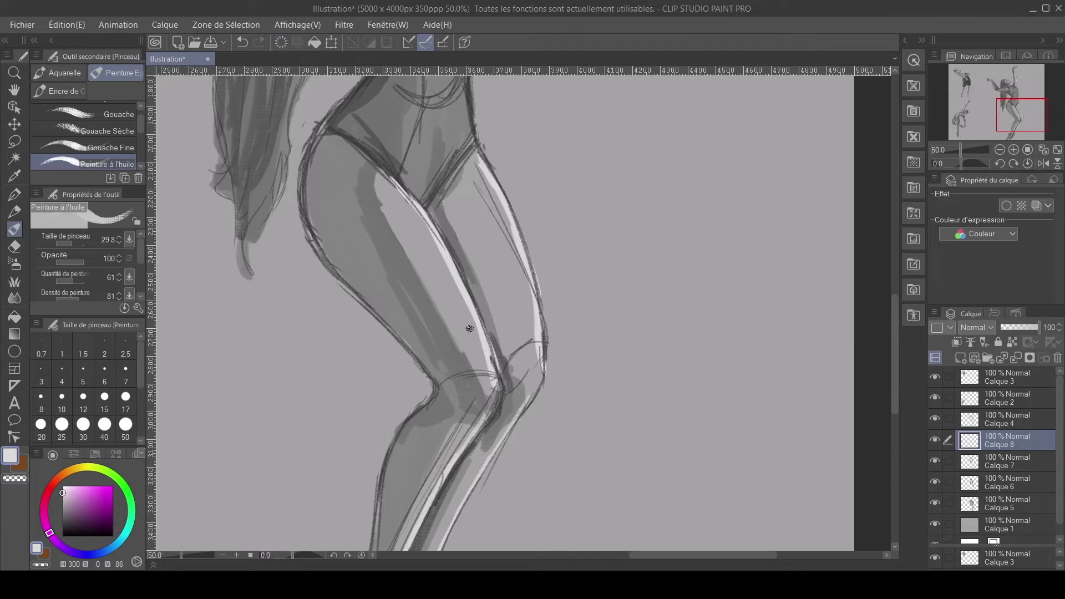
scroll(470, 328, "up", 7)
scroll(470, 328, "left", 2)
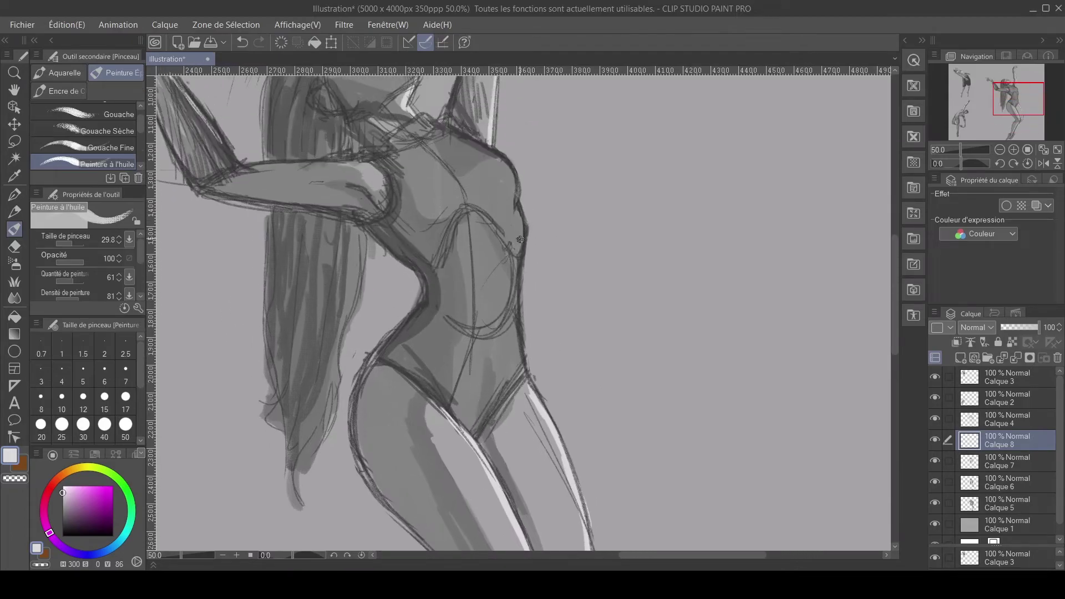
scroll(453, 181, "up", 4)
scroll(453, 181, "left", 2)
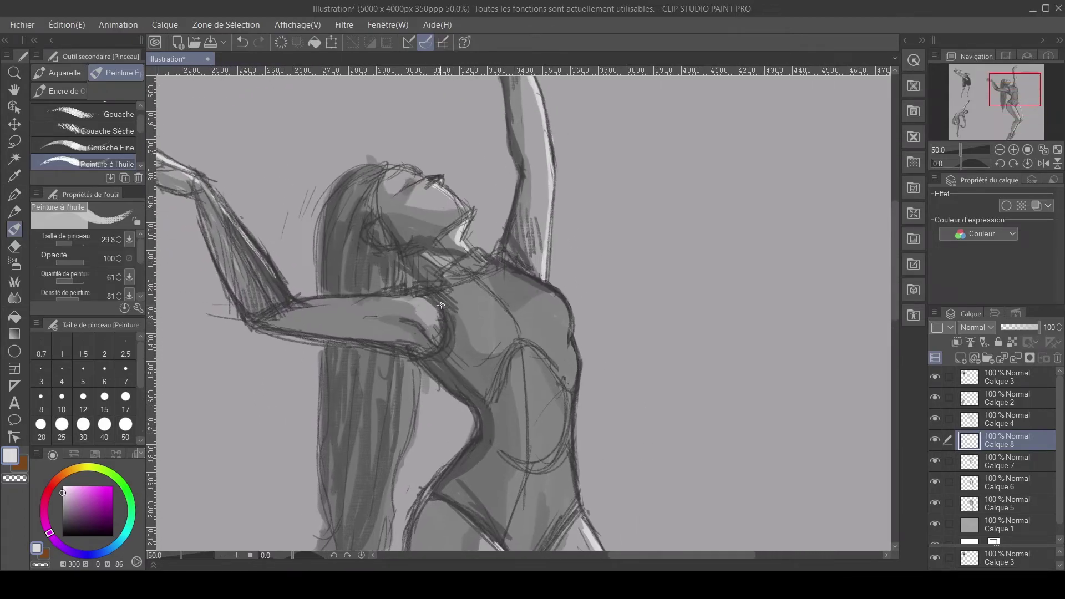
scroll(346, 246, "left", 6)
scroll(346, 245, "up", 1)
left_click_drag(360, 203, 405, 270)
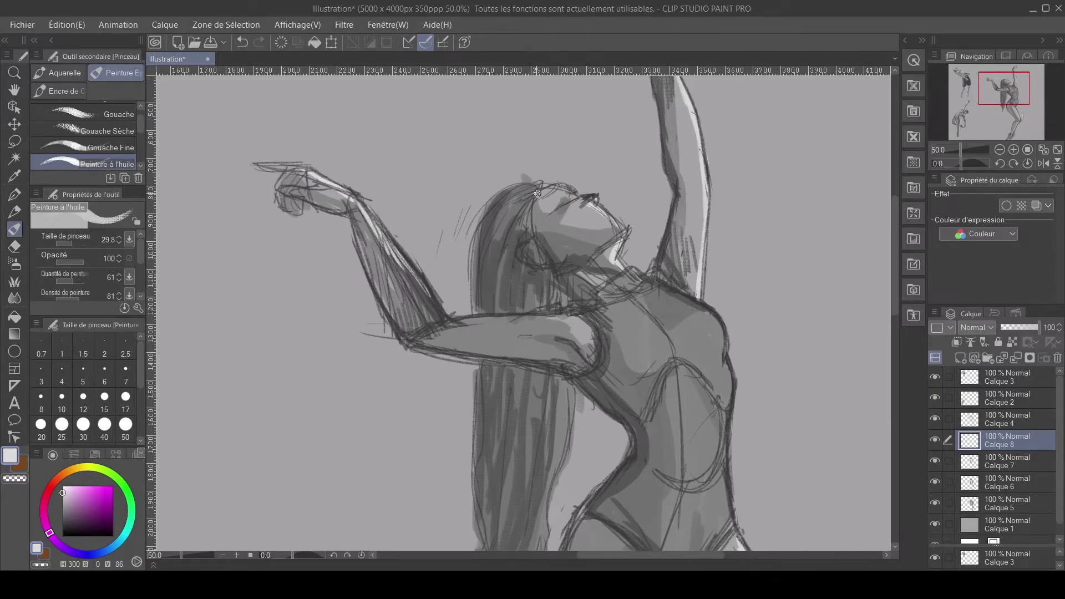
mouse_move(545, 212)
left_mouse_down()
mouse_move(539, 191)
mouse_move(544, 212)
mouse_move(559, 200)
mouse_move(546, 212)
mouse_move(541, 186)
left_mouse_up()
left_click_drag(547, 168, 499, 316)
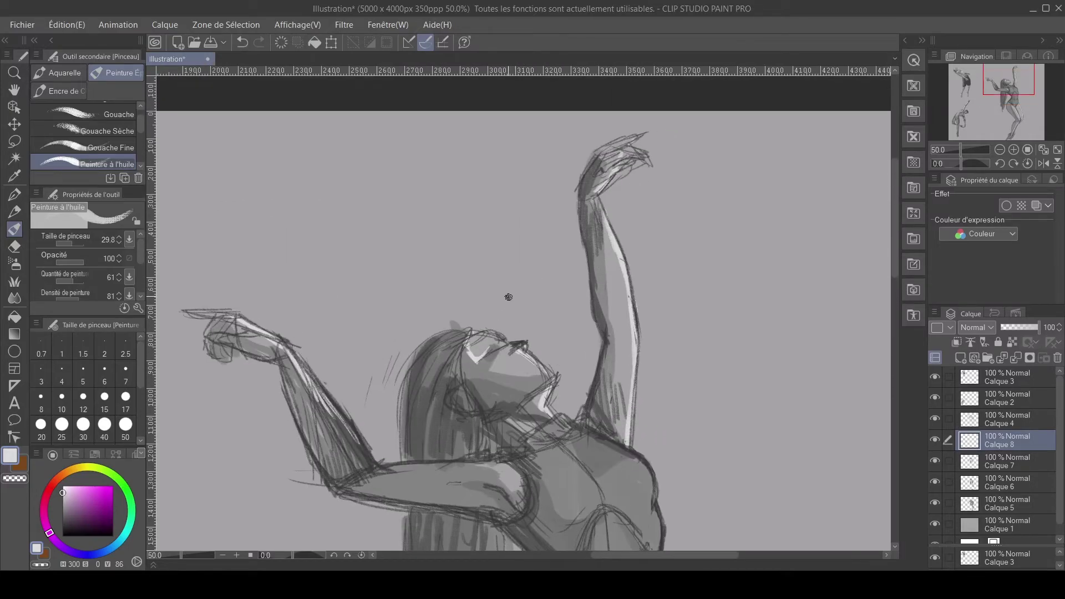
- Merge the long-haired dancer's sketch, shading and highlight layers, from Calque 4 down to Calque 5, into one layer
scroll(389, 382, "down", 6)
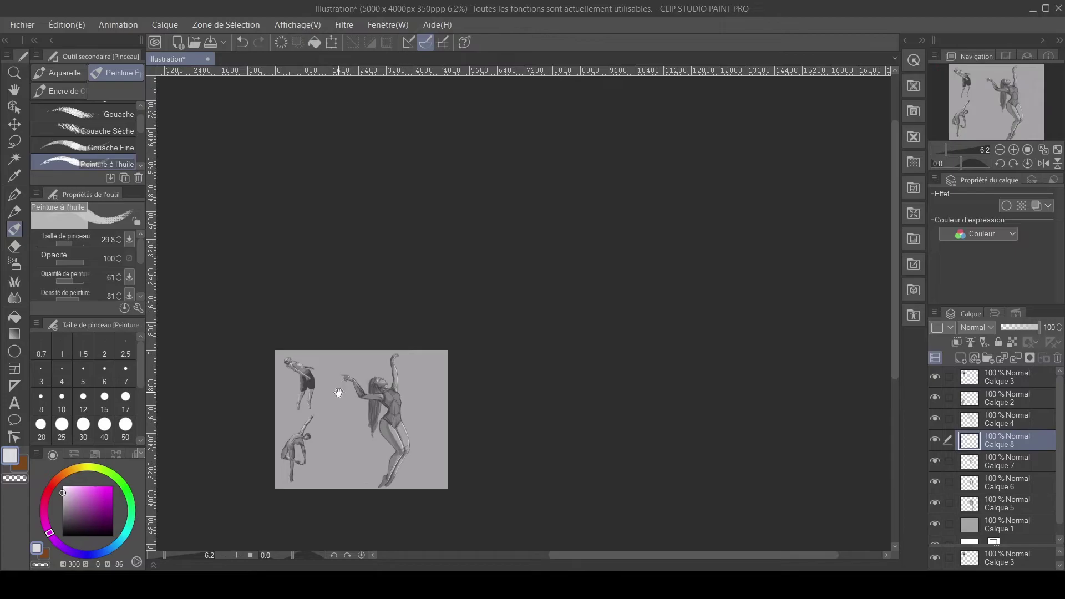
left_click_drag(338, 392, 380, 307)
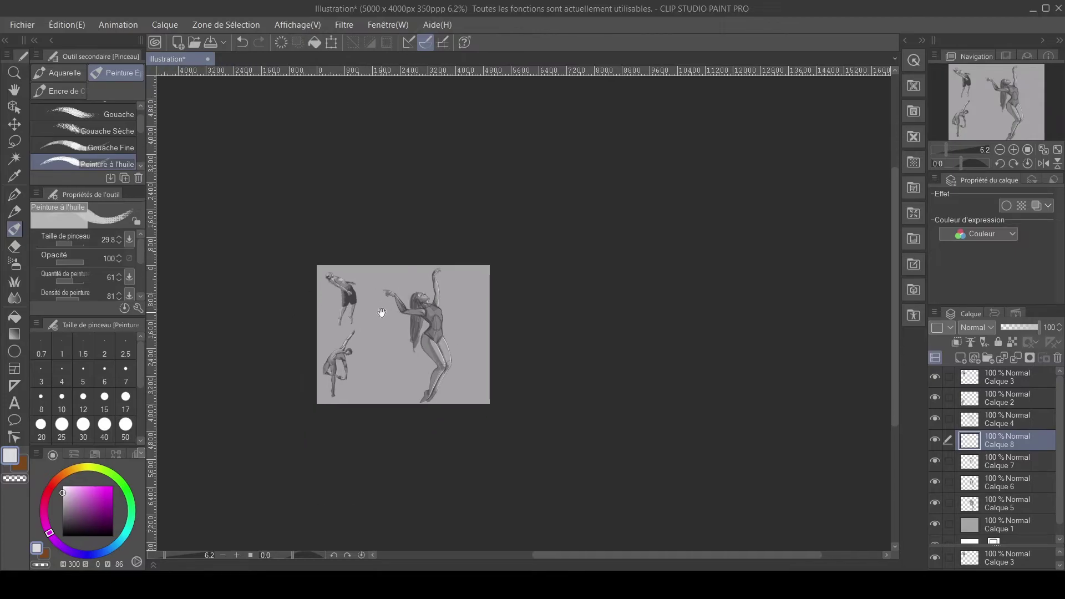
left_click(972, 421)
left_click(996, 506, "shift")
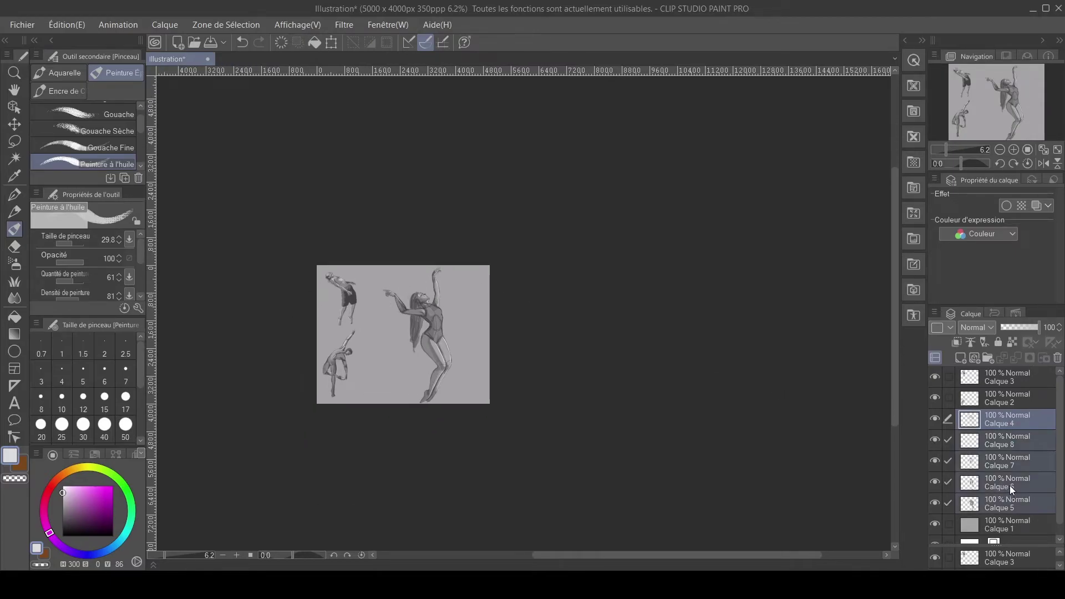
key("shift+alt+e")
left_click(935, 420)
left_click(934, 420)
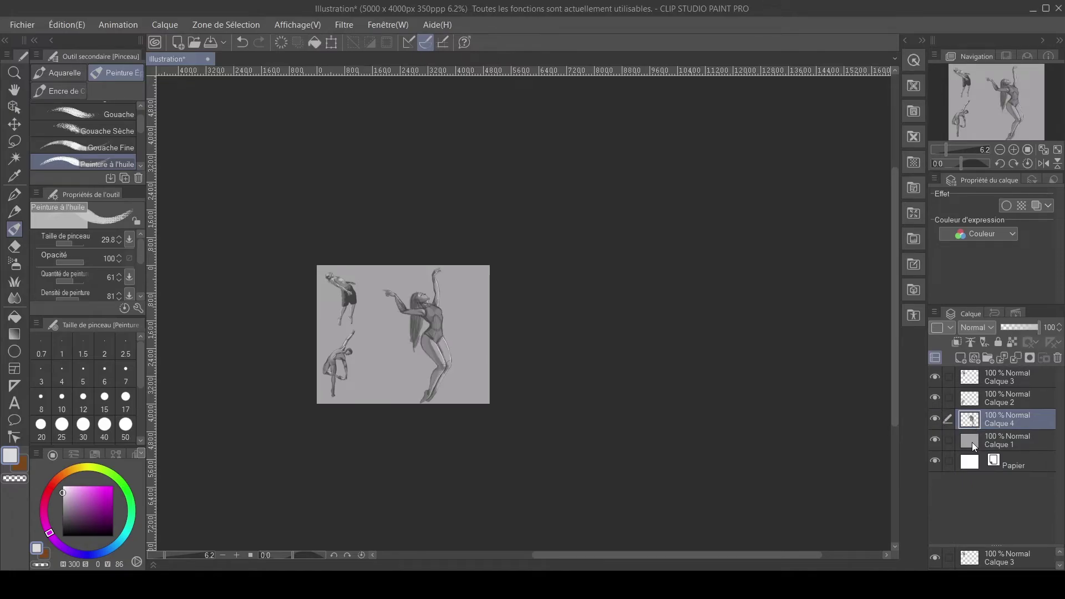
- Scale the merged dancer down and place her at the top of the canvas, beside the figure in dark shorts
key("ctrl+t")
left_click_drag(381, 268, 381, 292)
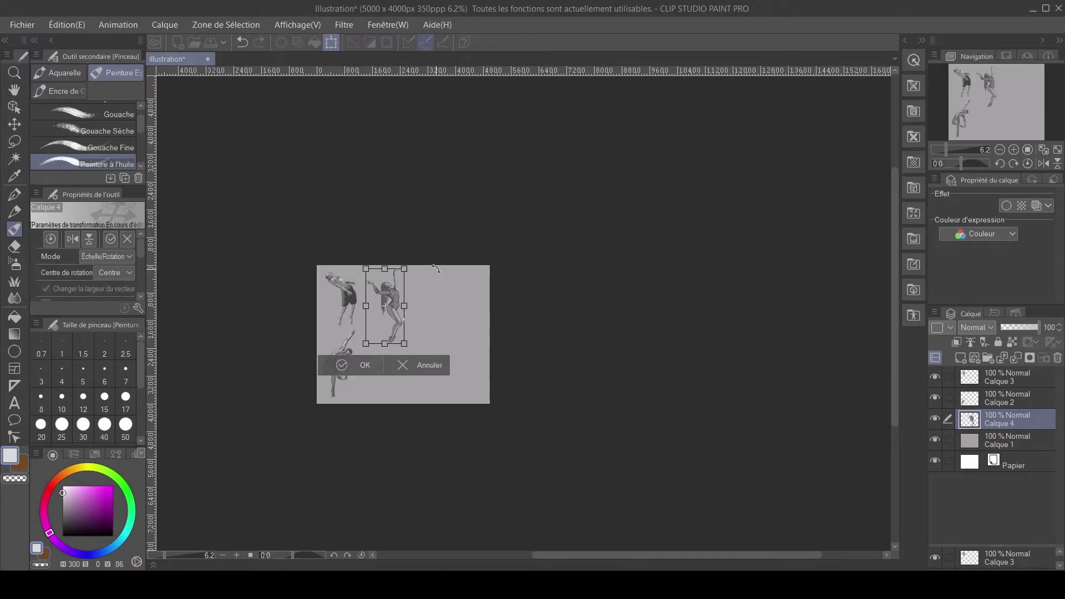
scroll(320, 378, "up", 3)
key("Return")
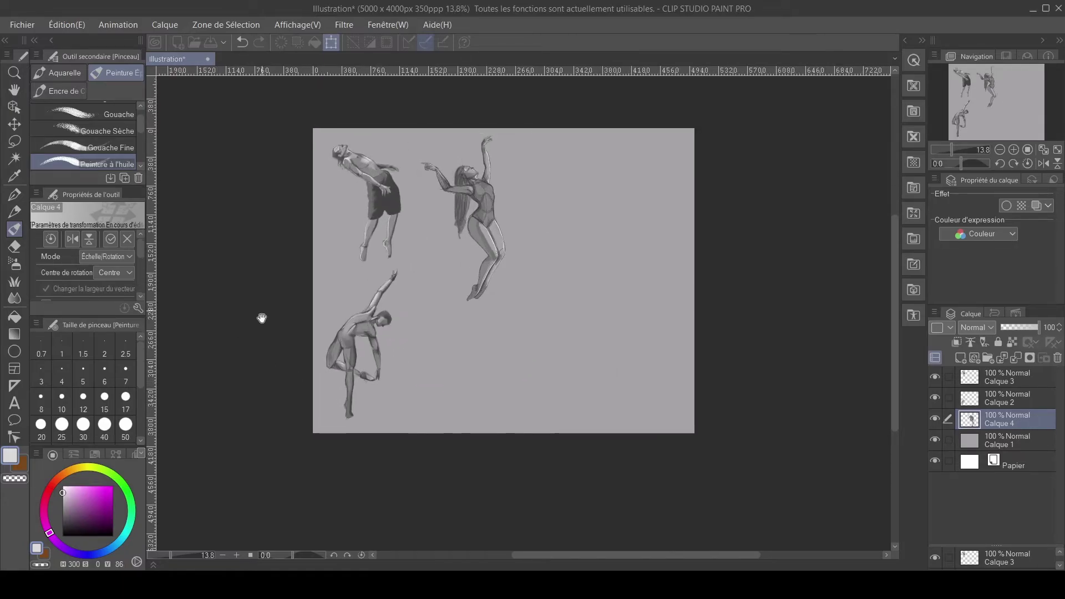
left_click_drag(261, 308, 233, 357)
key("ctrl+t")
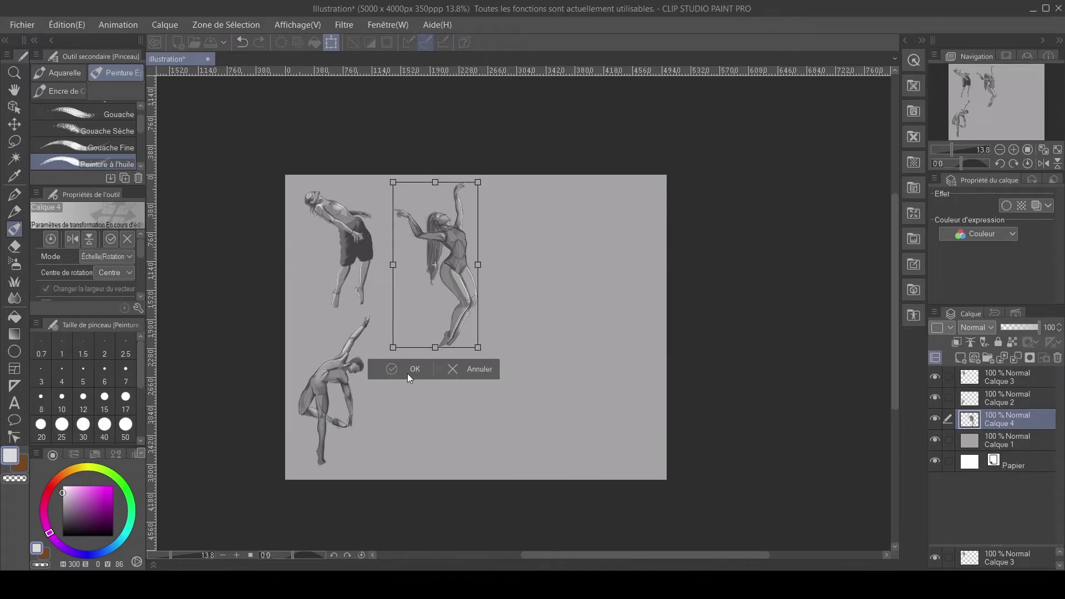
left_click(403, 369)
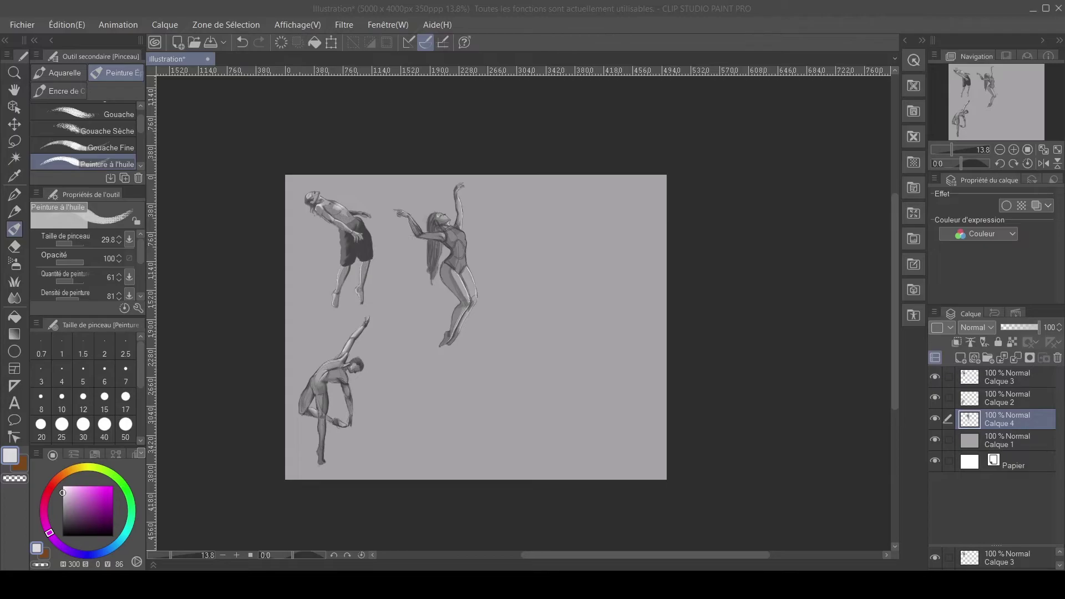
- Add a layer above the grey background and sketch a fourth figure's shoulder and upper-chest outline in dark grey of value 18
left_click(998, 440)
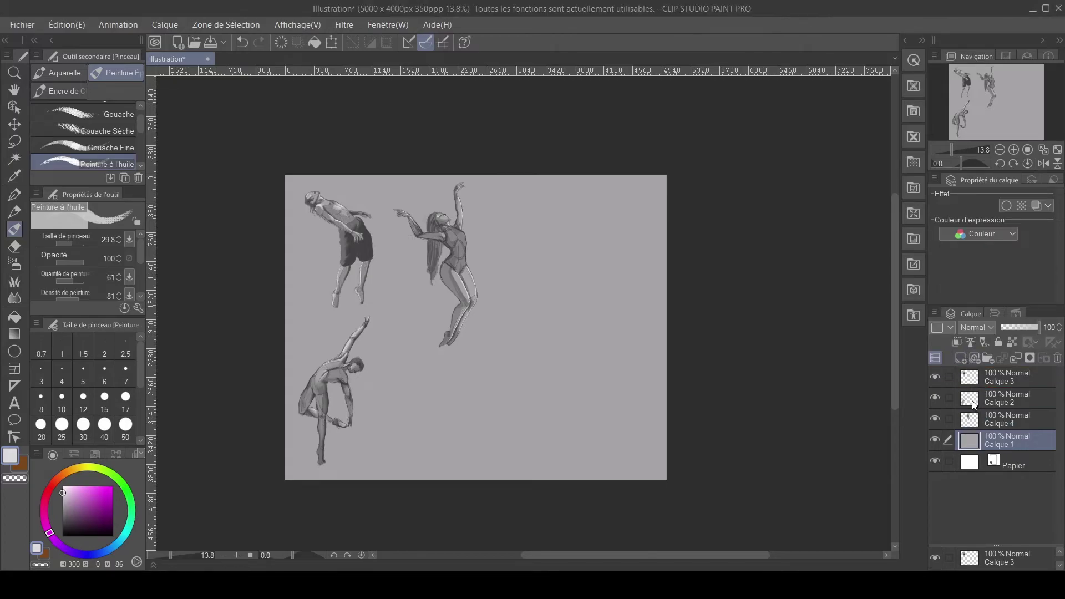
left_click(960, 358)
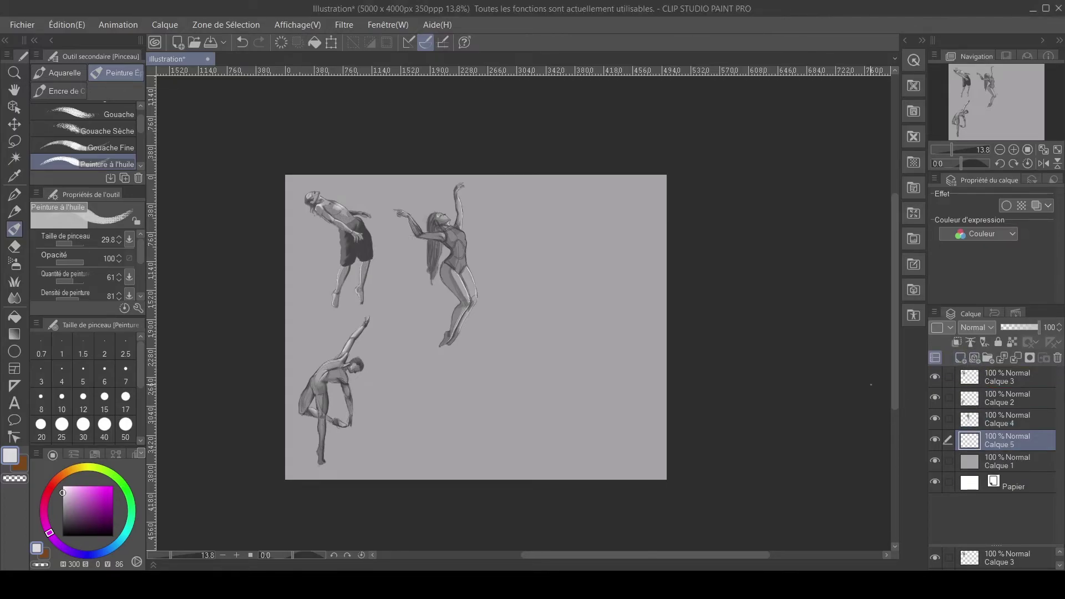
left_click(63, 527)
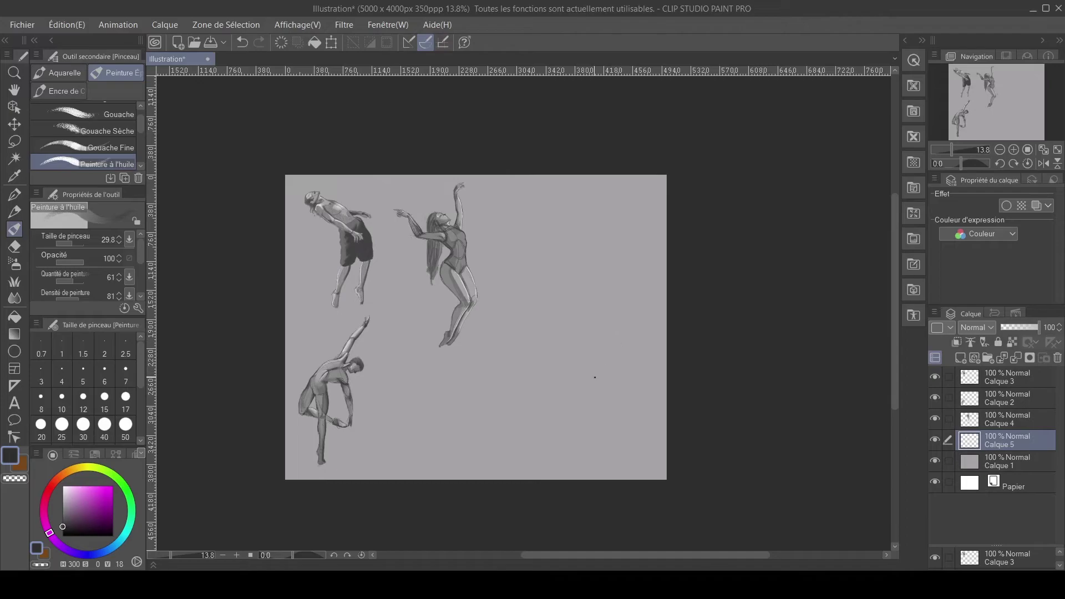
left_click_drag(604, 286, 587, 277)
left_click_drag(604, 295, 616, 322)
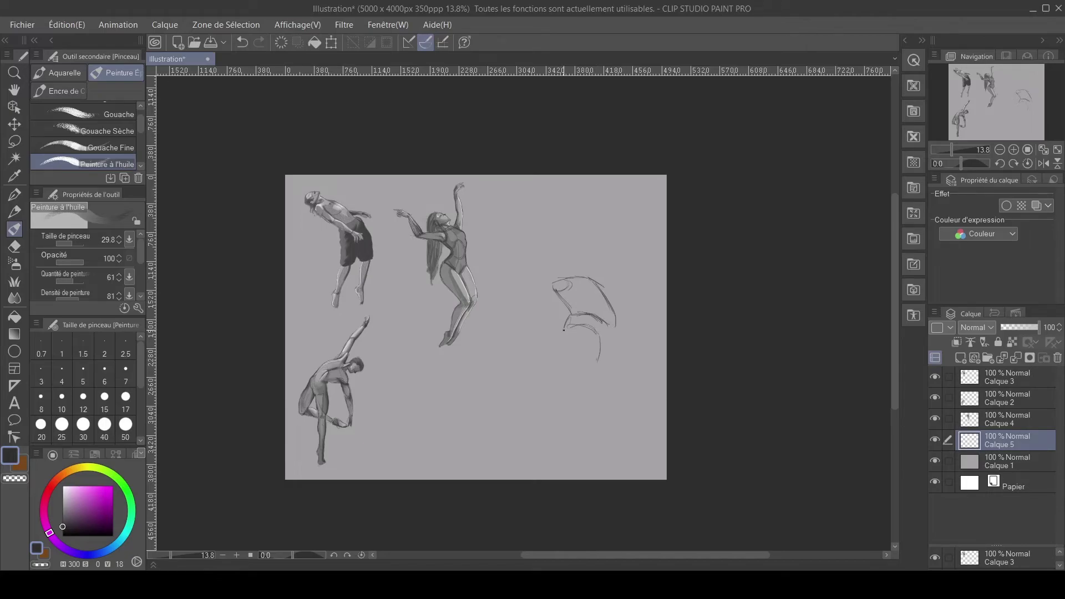
- Sketch the long oval of the torso below the chest, closing it at the lower belly
left_click_drag(562, 327, 559, 349)
left_click_drag(557, 352, 563, 384)
left_click_drag(600, 343, 589, 403)
left_click_drag(589, 402, 572, 406)
- Sketch the long back line down to the hip and outline the thigh of the upper bent leg
mouse_move(619, 332)
left_mouse_down()
mouse_move(640, 427)
mouse_move(629, 460)
left_mouse_up()
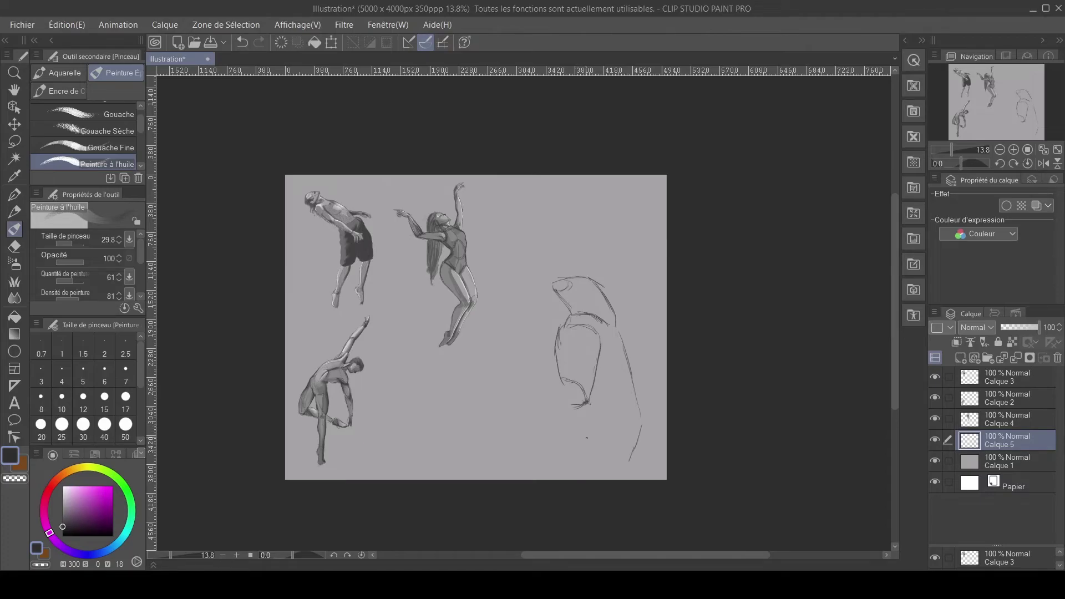
mouse_move(628, 458)
left_mouse_down()
mouse_move(601, 443)
mouse_move(591, 410)
mouse_move(609, 448)
left_mouse_up()
mouse_move(600, 337)
left_mouse_down()
mouse_move(599, 407)
mouse_move(574, 410)
mouse_move(598, 405)
mouse_move(539, 377)
left_mouse_up()
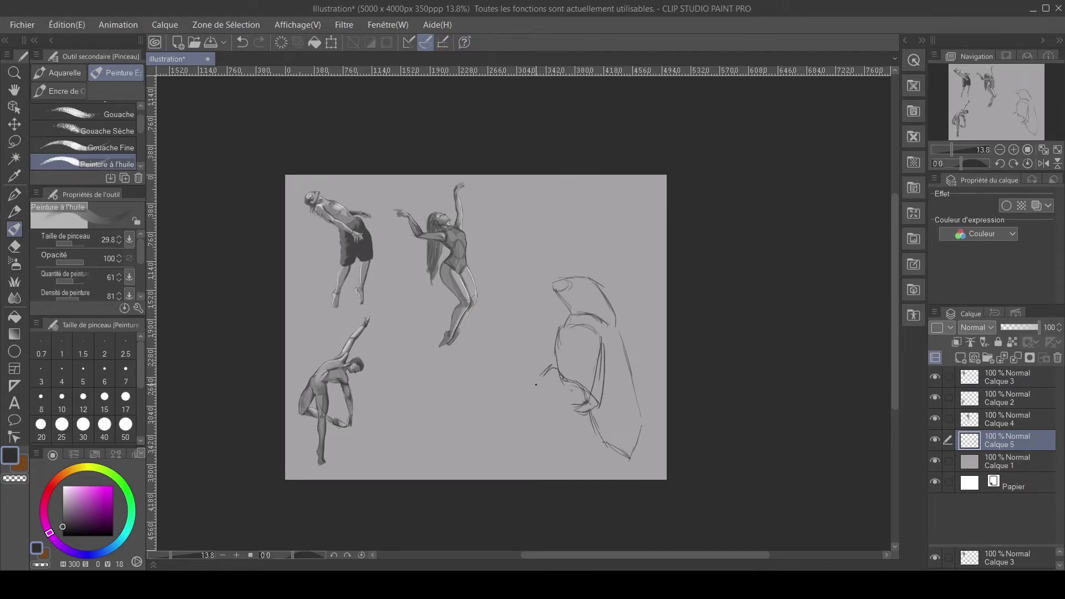
mouse_move(593, 414)
left_mouse_down()
mouse_move(516, 397)
mouse_move(530, 404)
mouse_move(539, 375)
mouse_move(518, 375)
mouse_move(515, 387)
mouse_move(528, 376)
mouse_move(519, 398)
mouse_move(568, 416)
mouse_move(511, 392)
mouse_move(514, 396)
left_mouse_up()
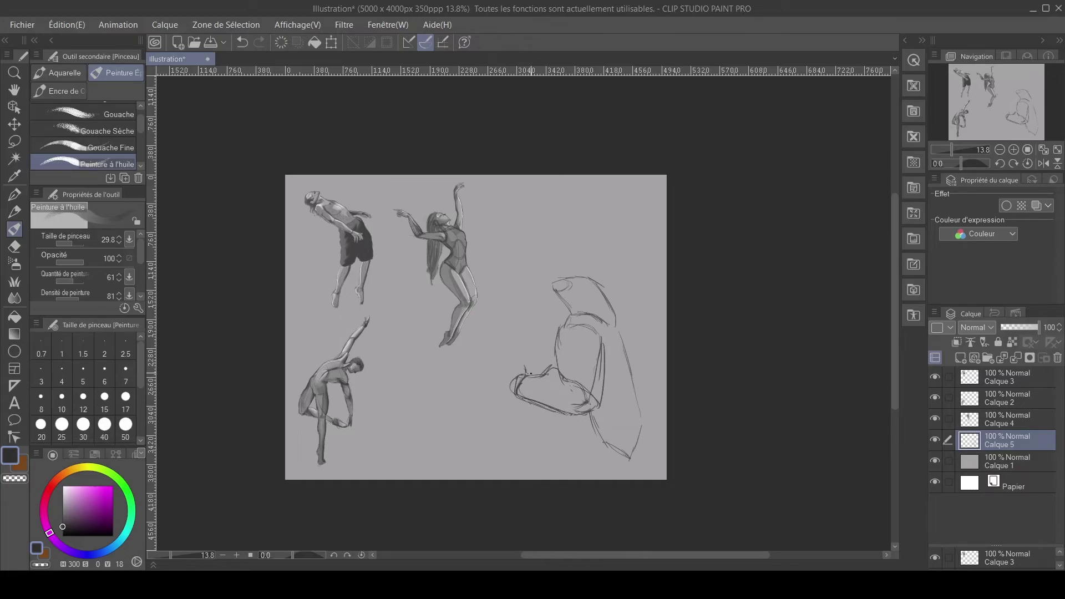
mouse_move(523, 365)
left_mouse_down()
mouse_move(502, 362)
mouse_move(488, 416)
mouse_move(470, 421)
left_mouse_up()
mouse_move(495, 372)
left_mouse_down()
mouse_move(468, 408)
mouse_move(510, 397)
mouse_move(473, 422)
left_mouse_up()
key("ctrl+z")
key("ctrl+z")
key("ctrl+z")
key("ctrl+z")
- Outline the upper leg's shin from the knee, and block in the seat and the thigh of the lower leg
mouse_move(501, 368)
left_mouse_down()
mouse_move(515, 360)
mouse_move(471, 417)
left_mouse_up()
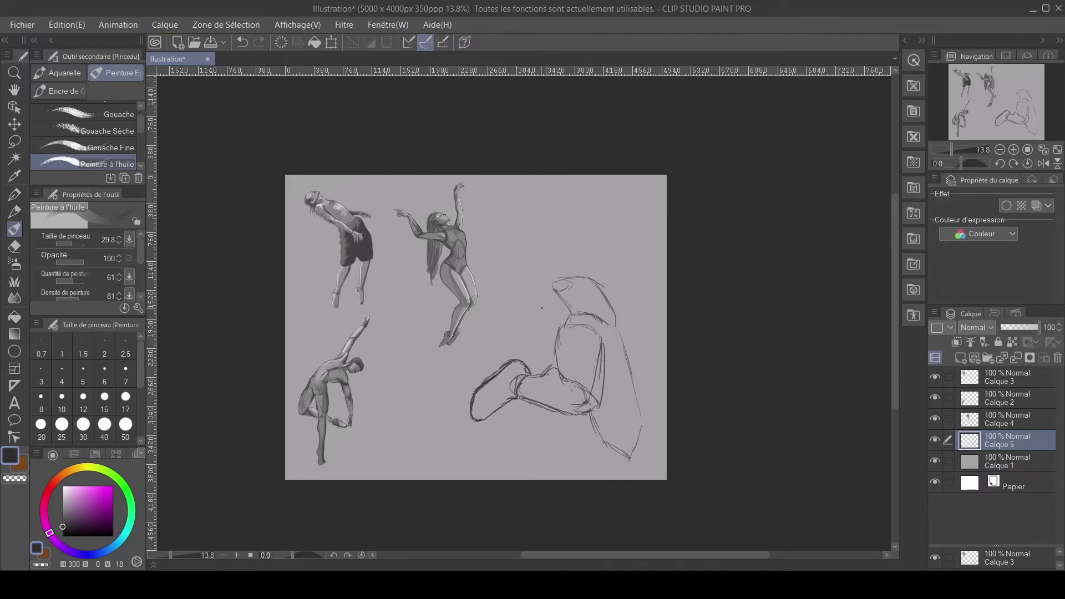
left_click_drag(512, 356, 474, 390)
left_click_drag(595, 427, 614, 475)
mouse_move(639, 430)
left_mouse_down()
mouse_move(631, 457)
mouse_move(602, 476)
left_mouse_up()
mouse_move(600, 438)
left_mouse_down()
mouse_move(590, 465)
mouse_move(610, 476)
left_mouse_up()
left_click_drag(597, 435, 557, 431)
mouse_move(587, 475)
left_mouse_down()
mouse_move(531, 444)
mouse_move(564, 430)
mouse_move(528, 437)
mouse_move(547, 452)
mouse_move(522, 435)
mouse_move(549, 428)
mouse_move(515, 438)
left_mouse_up()
mouse_move(533, 428)
left_mouse_down()
mouse_move(516, 403)
mouse_move(499, 408)
mouse_move(516, 410)
mouse_move(487, 427)
mouse_move(512, 410)
mouse_move(486, 432)
mouse_move(500, 447)
mouse_move(483, 465)
mouse_move(491, 427)
mouse_move(470, 459)
left_mouse_up()
mouse_move(474, 457)
left_mouse_down()
mouse_move(469, 470)
mouse_move(479, 470)
left_mouse_up()
left_click_drag(470, 467, 480, 473)
mouse_move(494, 421)
left_mouse_down()
mouse_move(467, 464)
mouse_move(476, 468)
left_mouse_up()
left_click_drag(491, 423, 470, 454)
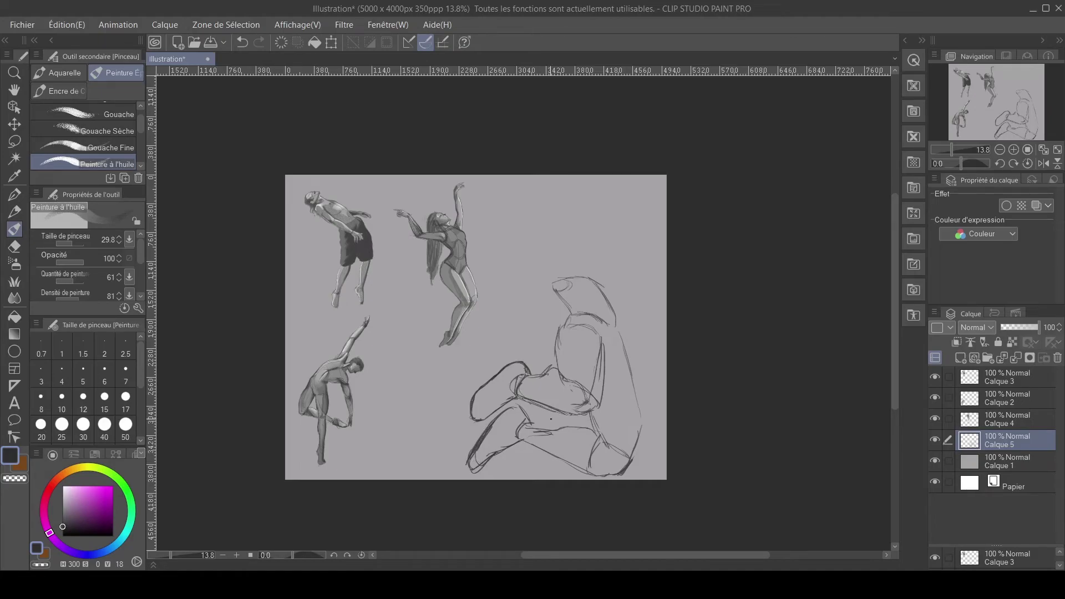
key("ctrl+z")
key("ctrl+z")
key("ctrl+z")
key("ctrl+z")
key("ctrl+z")
key("ctrl+z")
key("ctrl+z")
key("ctrl+z")
key("ctrl+z")
key("ctrl+z")
key("ctrl+z")
- Redraw the lower leg's shin outline, and reinforce the oval at the hip joint and the back contour
mouse_move(493, 450)
left_mouse_down()
mouse_move(457, 454)
mouse_move(458, 465)
mouse_move(474, 462)
mouse_move(466, 451)
mouse_move(464, 465)
mouse_move(468, 450)
mouse_move(462, 465)
mouse_move(475, 465)
mouse_move(454, 460)
left_mouse_up()
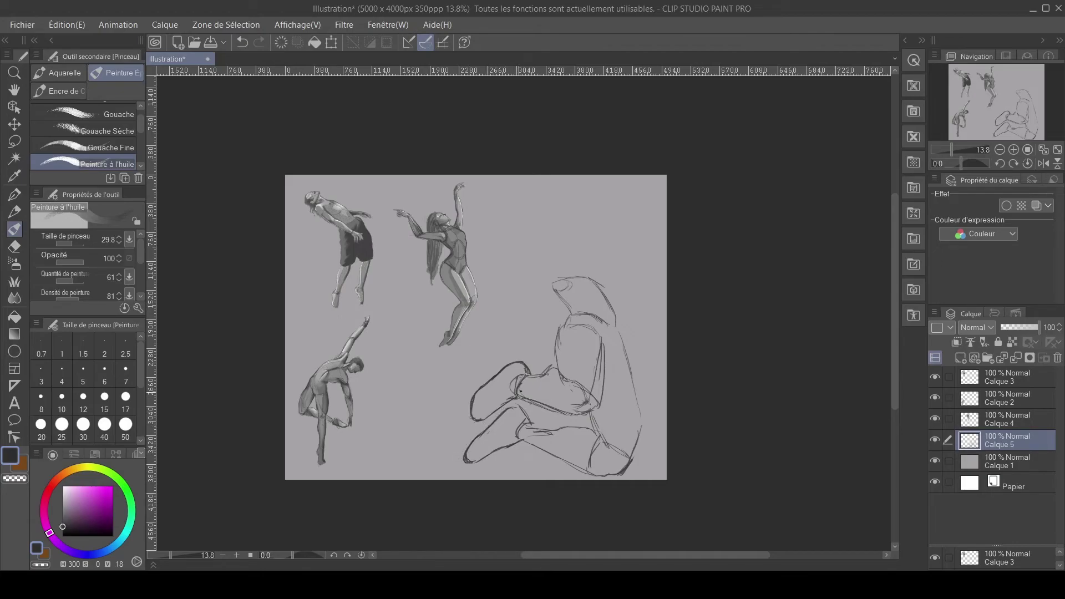
left_click_drag(473, 437, 488, 434)
mouse_move(559, 372)
left_mouse_down()
mouse_move(596, 401)
mouse_move(563, 395)
mouse_move(577, 416)
mouse_move(606, 389)
mouse_move(593, 426)
mouse_move(630, 460)
mouse_move(587, 474)
mouse_move(619, 470)
mouse_move(641, 403)
left_mouse_up()
left_click_drag(616, 334, 627, 358)
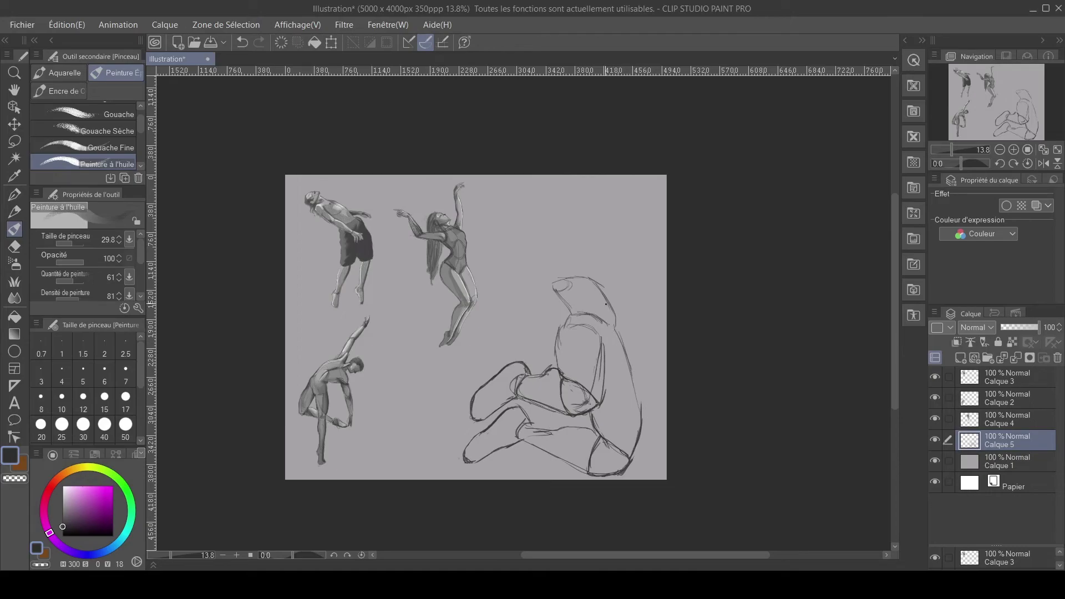
- Sketch the figure's bent arm raised to the head, the face contours and the other arm stretched out behind the shoulder
mouse_move(567, 278)
left_mouse_down()
mouse_move(549, 282)
mouse_move(555, 290)
mouse_move(577, 257)
mouse_move(530, 275)
left_mouse_up()
left_click_drag(532, 270, 514, 281)
left_click_drag(524, 265, 516, 278)
mouse_move(566, 245)
left_mouse_down()
mouse_move(529, 260)
mouse_move(545, 266)
left_mouse_up()
mouse_move(568, 250)
left_mouse_down()
mouse_move(527, 274)
mouse_move(575, 316)
left_mouse_up()
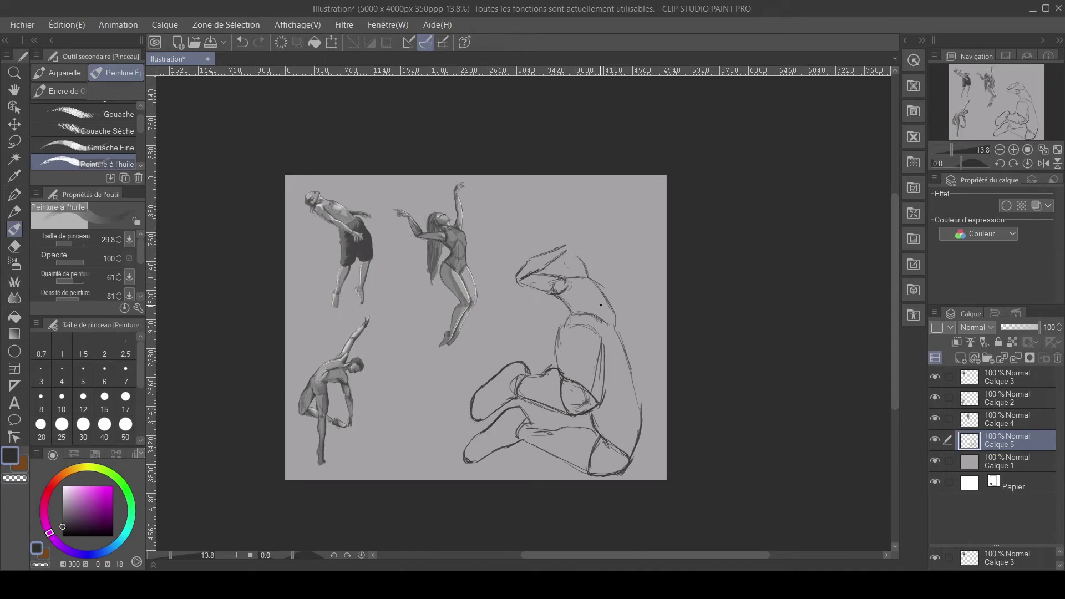
mouse_move(602, 280)
left_mouse_down()
mouse_move(629, 265)
mouse_move(648, 267)
mouse_move(628, 284)
mouse_move(637, 274)
mouse_move(590, 279)
mouse_move(622, 273)
mouse_move(600, 292)
mouse_move(627, 274)
left_mouse_up()
left_click_drag(561, 264, 581, 253)
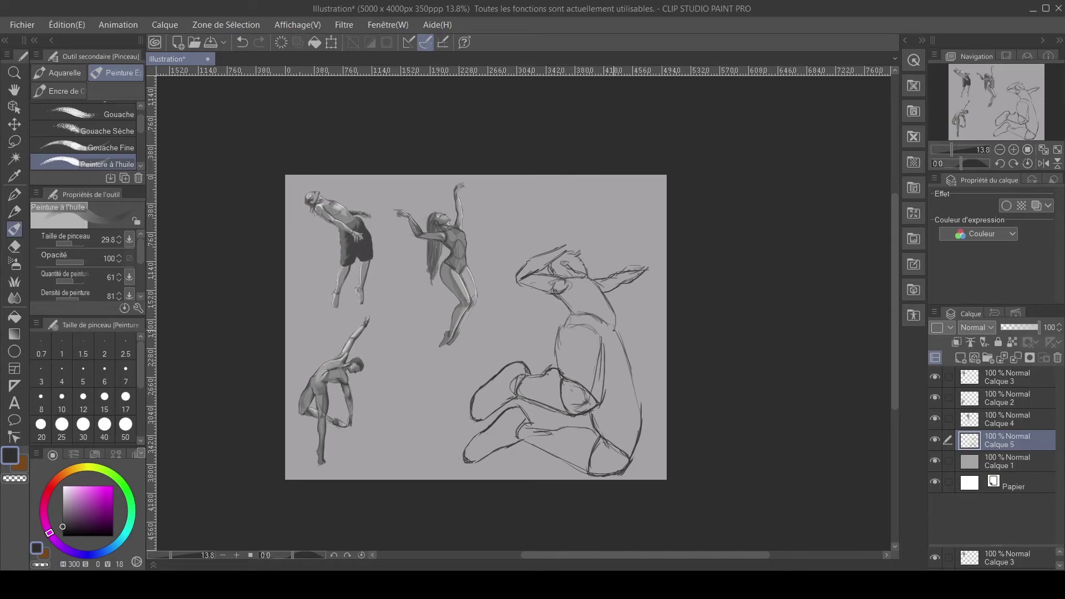
- Sketch the shirt's loose hem across the waist and the long trouser fold running down the hip
mouse_move(615, 330)
left_mouse_down()
mouse_move(615, 317)
mouse_move(564, 314)
mouse_move(594, 305)
left_mouse_up()
left_click_drag(617, 317, 625, 322)
left_click_drag(606, 338, 624, 389)
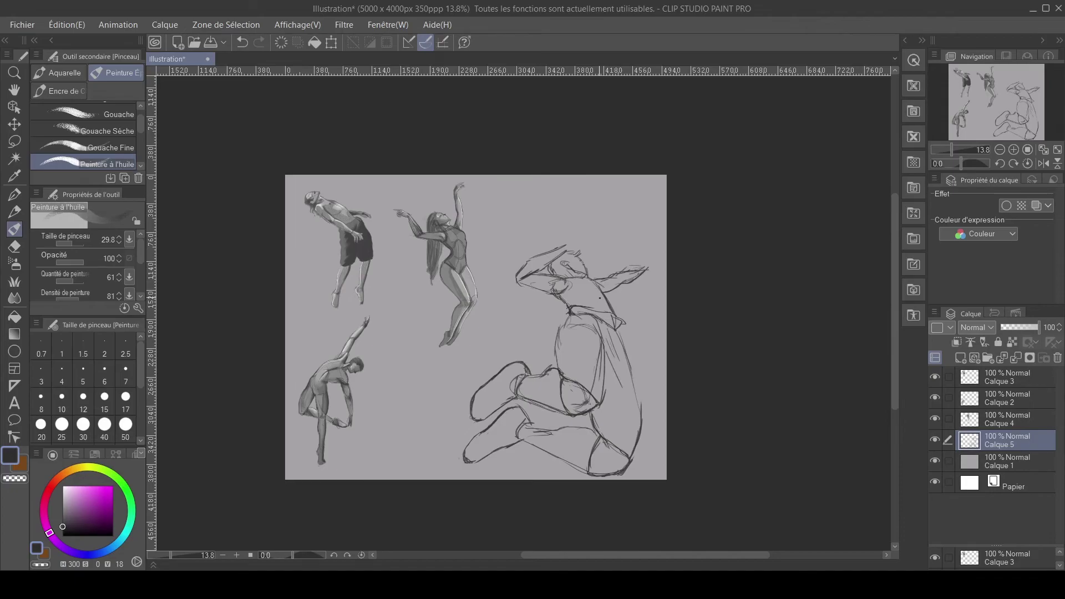
- Reinforce the front thigh and back contours, and add creases at the seat, armpit and lower shin
left_click_drag(570, 313, 558, 361)
mouse_move(641, 413)
left_mouse_down()
mouse_move(601, 394)
mouse_move(641, 413)
mouse_move(632, 372)
mouse_move(639, 417)
left_mouse_up()
mouse_move(619, 389)
left_mouse_down()
mouse_move(616, 407)
mouse_move(624, 392)
left_mouse_up()
left_click_drag(556, 292, 548, 280)
left_click_drag(555, 429, 530, 421)
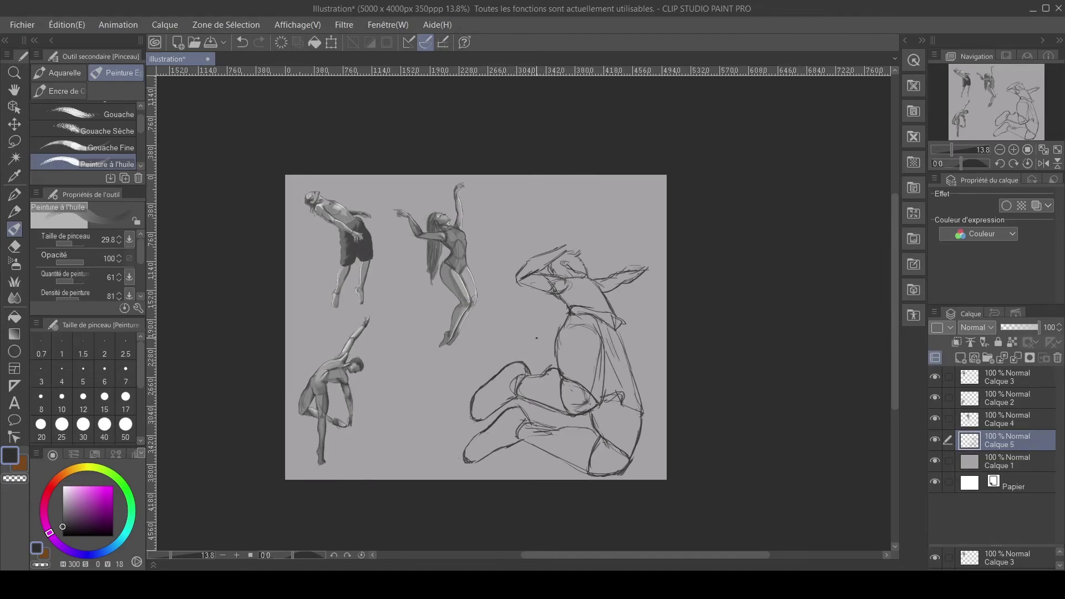
- Block in both hands as small box shapes and add lines to the top of the face
left_click_drag(657, 263, 647, 258)
left_click_drag(577, 255, 583, 260)
left_click_drag(575, 237, 591, 256)
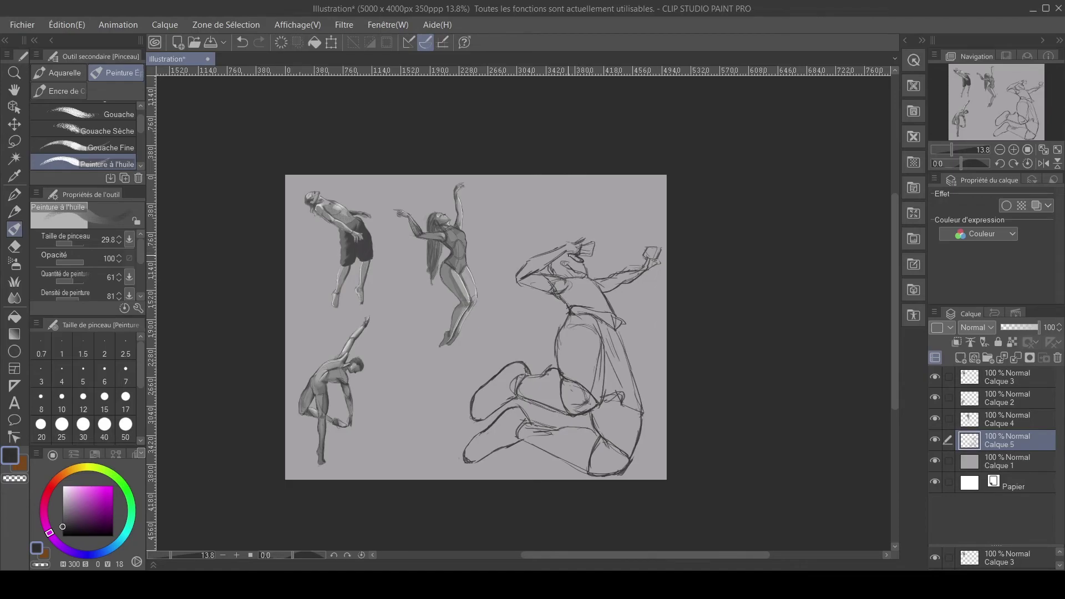
- Reinforce the outline of the bent arm around the elbow and the front contour below the waist
mouse_move(550, 252)
left_mouse_down()
mouse_move(569, 244)
mouse_move(519, 268)
left_mouse_up()
left_click_drag(519, 268, 514, 278)
left_click_drag(554, 296, 532, 291)
mouse_move(567, 316)
left_mouse_down()
mouse_move(558, 367)
mouse_move(555, 348)
mouse_move(562, 383)
mouse_move(565, 355)
left_mouse_up()
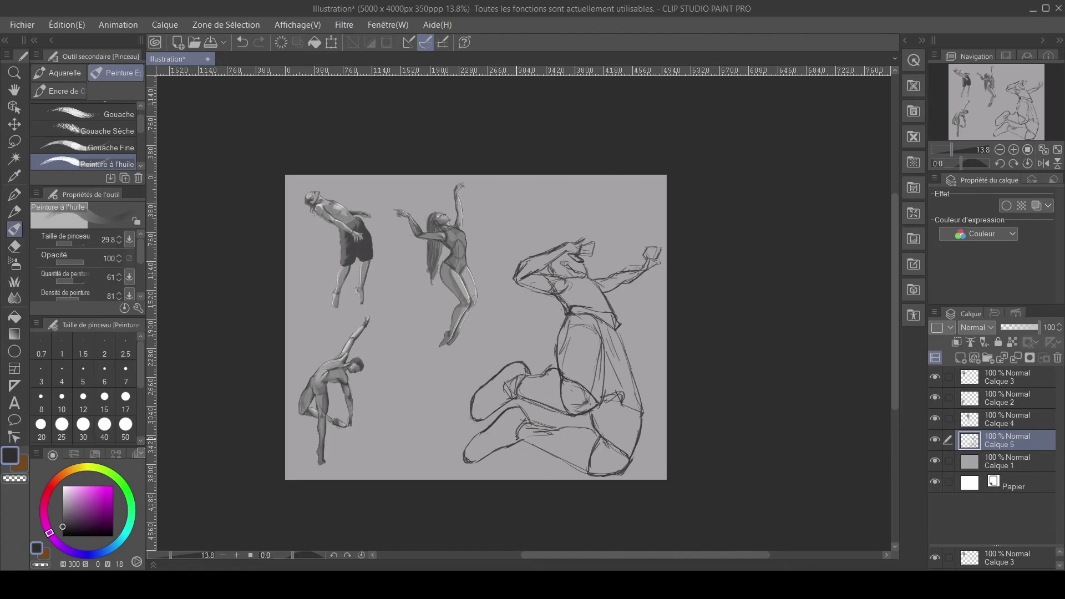
- Add laces to both shoes and touch up the underside of the bent arm
left_click_drag(520, 449, 501, 447)
left_click_drag(510, 405, 502, 394)
left_click_drag(544, 292, 524, 284)
- On a new layer beneath the sketch, block in the torso, upper thigh and upper lower-leg with mid grey (V 54), brush size 183.9
left_click(960, 358)
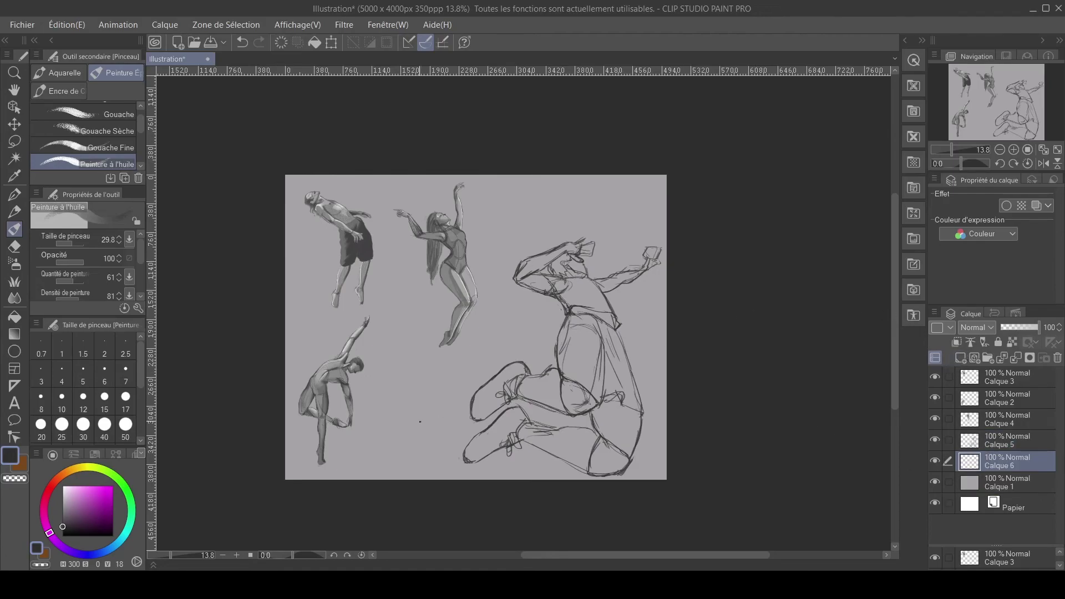
left_click(63, 504)
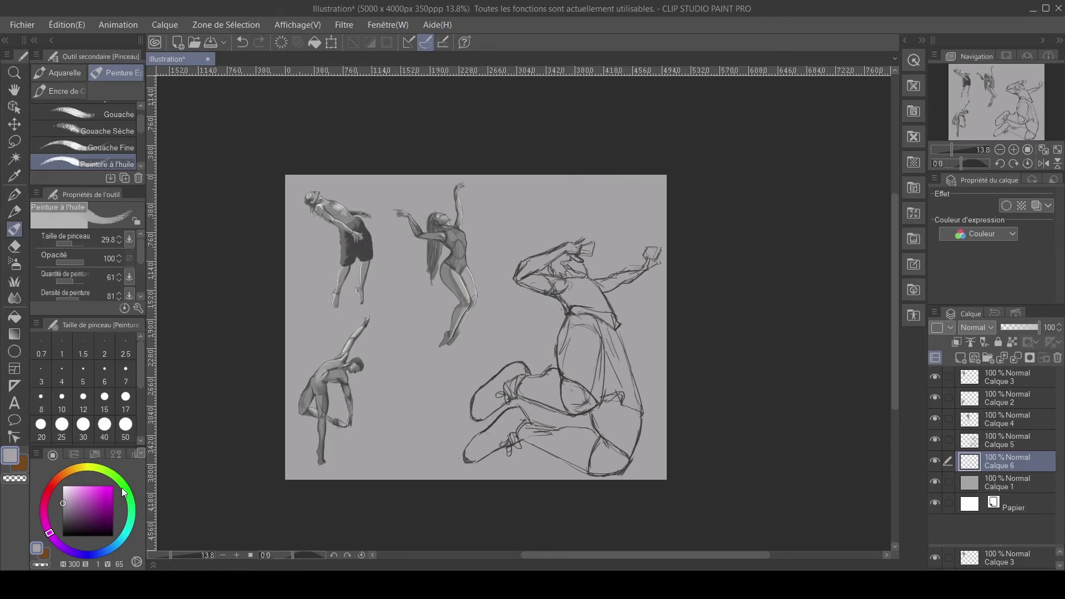
left_click(62, 509)
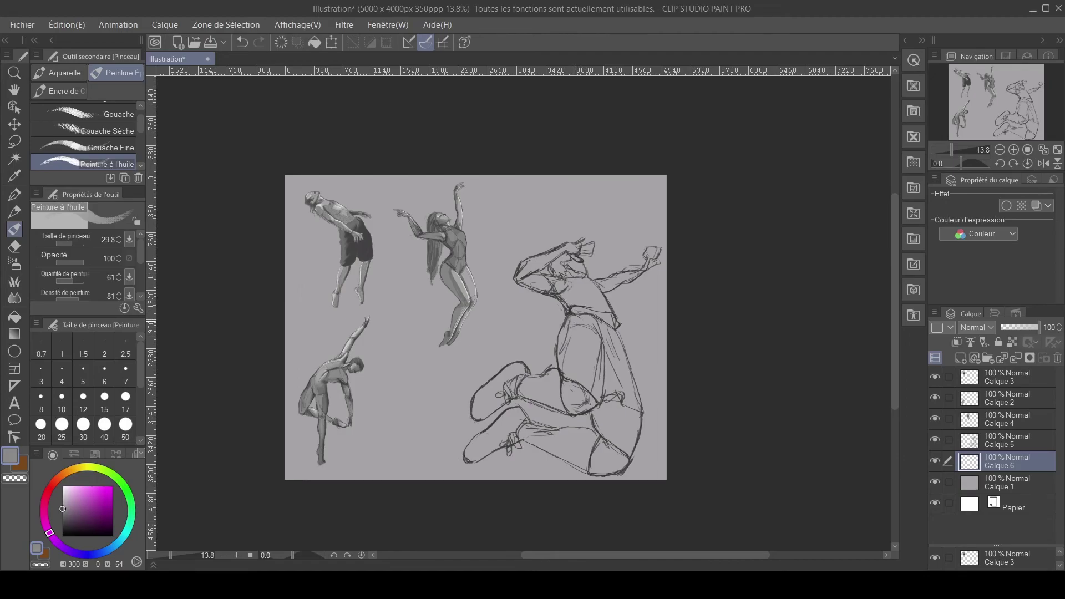
left_click_drag(570, 314, 567, 311, "ctrl+alt")
mouse_move(563, 267)
left_mouse_down()
mouse_move(575, 293)
mouse_move(588, 282)
mouse_move(562, 290)
mouse_move(575, 308)
mouse_move(561, 341)
mouse_move(567, 385)
mouse_move(577, 373)
mouse_move(566, 395)
mouse_move(565, 343)
mouse_move(581, 375)
left_mouse_up()
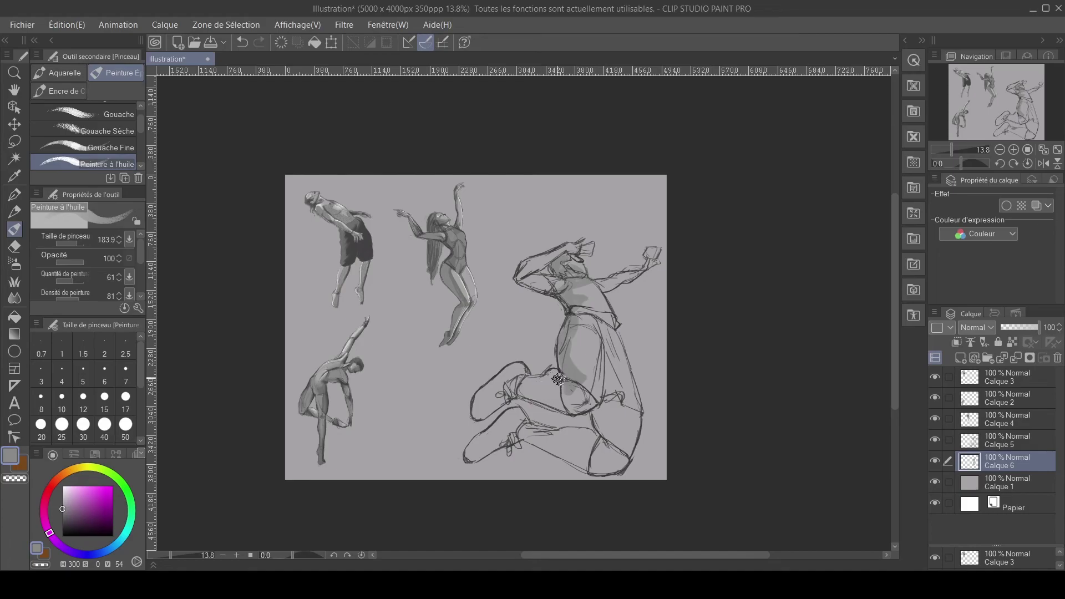
mouse_move(558, 373)
left_mouse_down()
mouse_move(514, 384)
mouse_move(536, 387)
mouse_move(518, 380)
mouse_move(533, 382)
mouse_move(523, 363)
mouse_move(504, 372)
mouse_move(477, 414)
mouse_move(500, 388)
mouse_move(483, 416)
mouse_move(510, 395)
mouse_move(482, 411)
mouse_move(491, 390)
mouse_move(475, 414)
mouse_move(489, 386)
mouse_move(518, 382)
left_mouse_up()
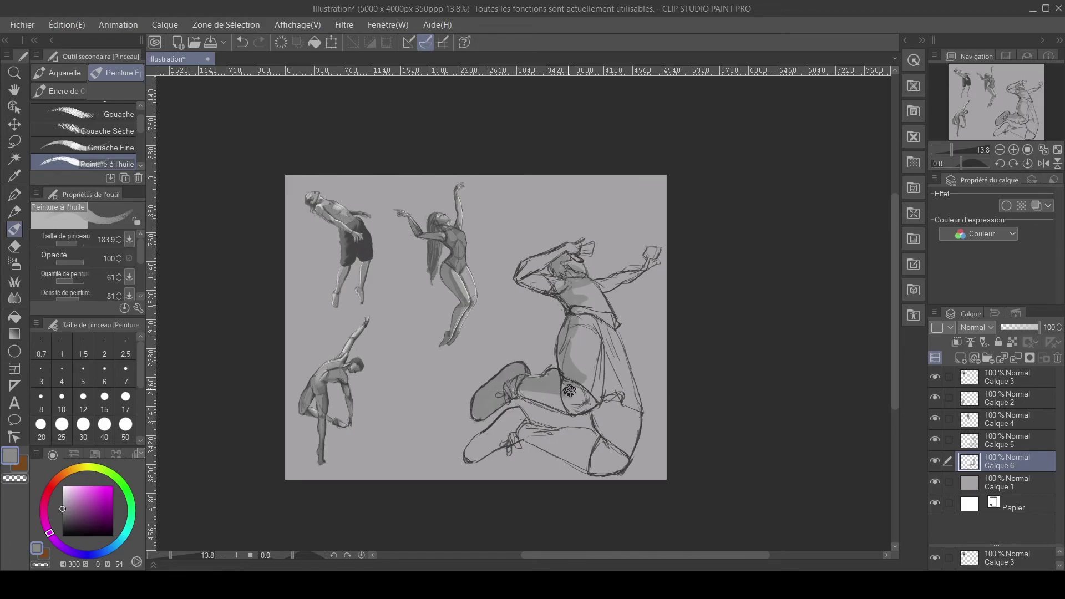
- Continue the mid-grey base tone over the head, both arms, the seat and the lower leg's thigh
mouse_move(575, 282)
left_mouse_down()
mouse_move(549, 293)
mouse_move(557, 291)
mouse_move(521, 279)
mouse_move(547, 280)
mouse_move(533, 267)
mouse_move(576, 244)
left_mouse_up()
mouse_move(615, 274)
left_mouse_down()
mouse_move(640, 266)
mouse_move(604, 280)
left_mouse_up()
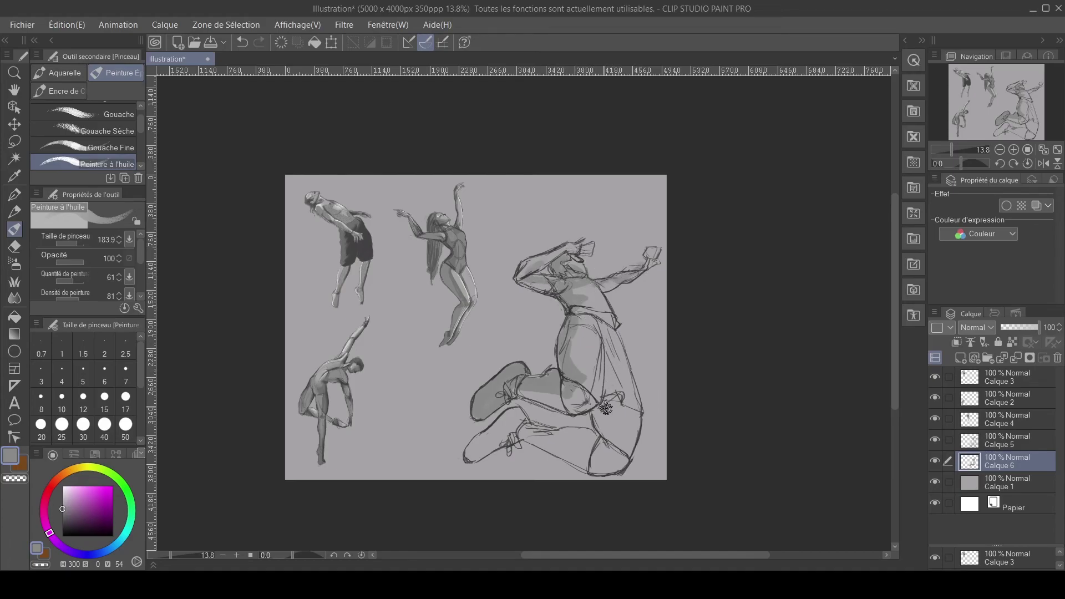
mouse_move(609, 411)
left_mouse_down()
mouse_move(606, 375)
mouse_move(592, 418)
mouse_move(622, 454)
mouse_move(619, 424)
mouse_move(603, 430)
mouse_move(606, 399)
left_mouse_up()
mouse_move(554, 441)
left_mouse_down()
mouse_move(588, 454)
mouse_move(589, 441)
mouse_move(582, 462)
mouse_move(570, 443)
mouse_move(546, 437)
mouse_move(553, 449)
mouse_move(607, 447)
mouse_move(628, 463)
mouse_move(598, 474)
mouse_move(594, 436)
left_mouse_up()
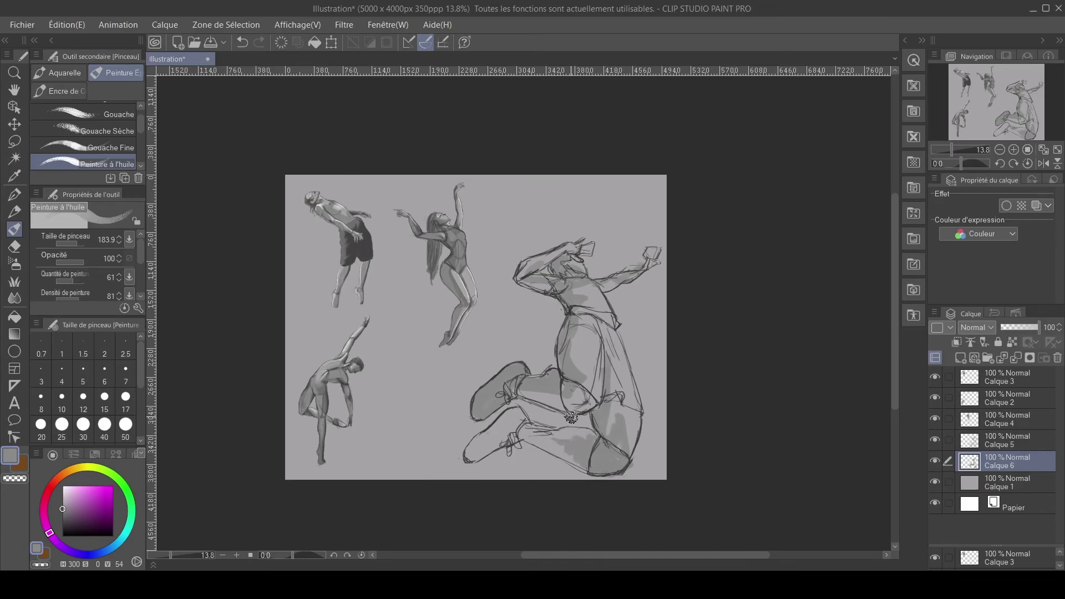
- Fill the shirt, upper knee, lower shin and shoe with the mid-grey base, and extend it over the upper thigh
left_click_drag(583, 396, 574, 420)
mouse_move(573, 308)
left_mouse_down()
mouse_move(574, 286)
mouse_move(607, 305)
mouse_move(610, 321)
mouse_move(558, 290)
left_mouse_up()
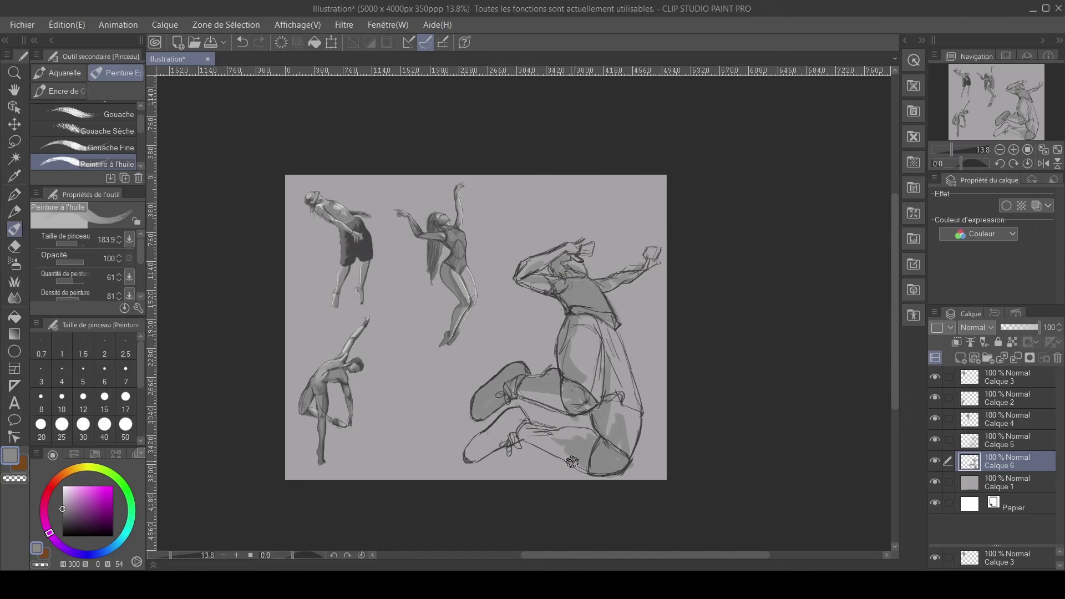
left_click_drag(592, 449, 528, 432)
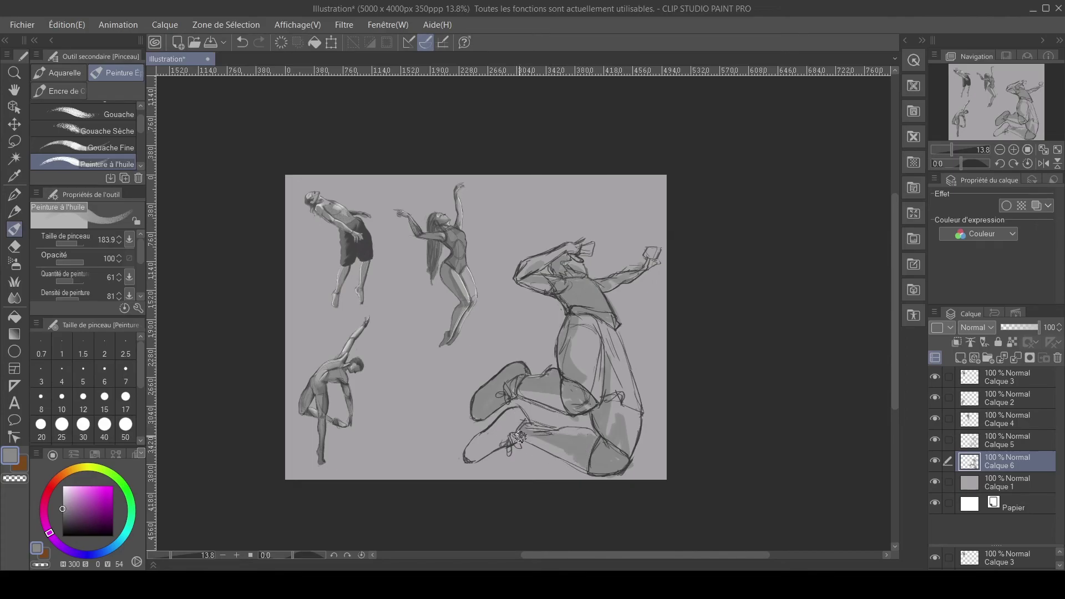
mouse_move(501, 434)
left_mouse_down()
mouse_move(500, 412)
mouse_move(496, 435)
mouse_move(516, 407)
mouse_move(469, 461)
mouse_move(525, 423)
left_mouse_up()
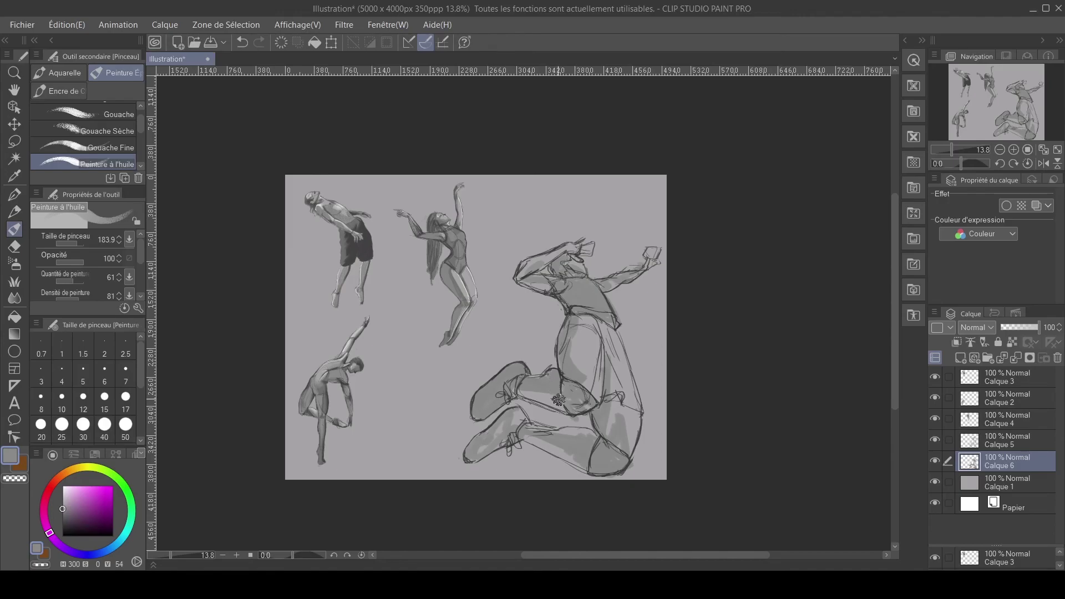
mouse_move(588, 344)
left_mouse_down()
mouse_move(574, 380)
mouse_move(594, 341)
mouse_move(584, 376)
left_mouse_up()
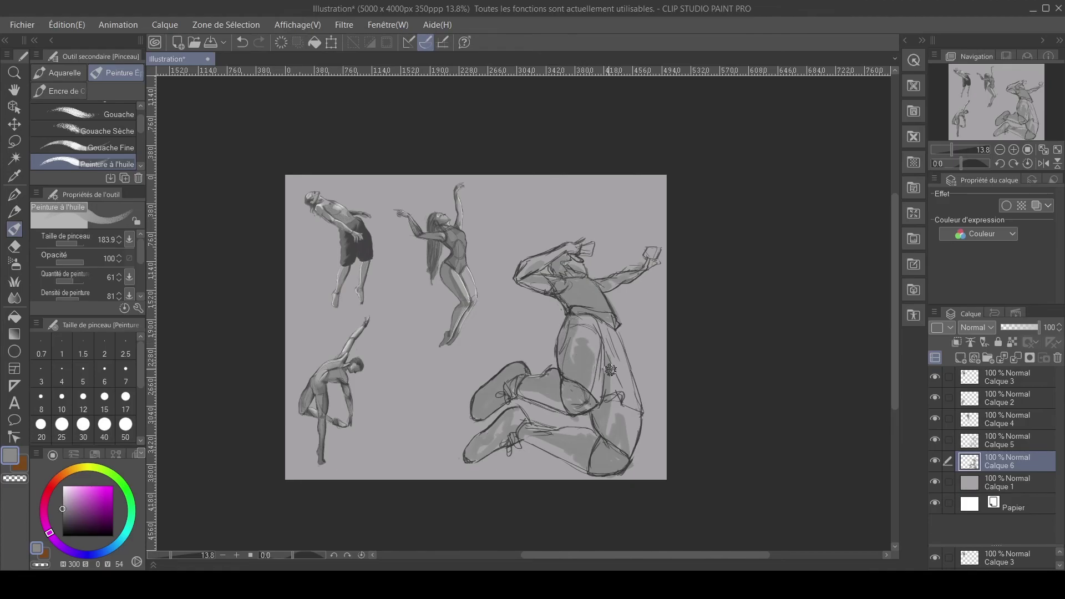
- On a new layer above the base tone, shade the shirt with darker grey (V 43) at brush size 71.1
left_click(959, 359)
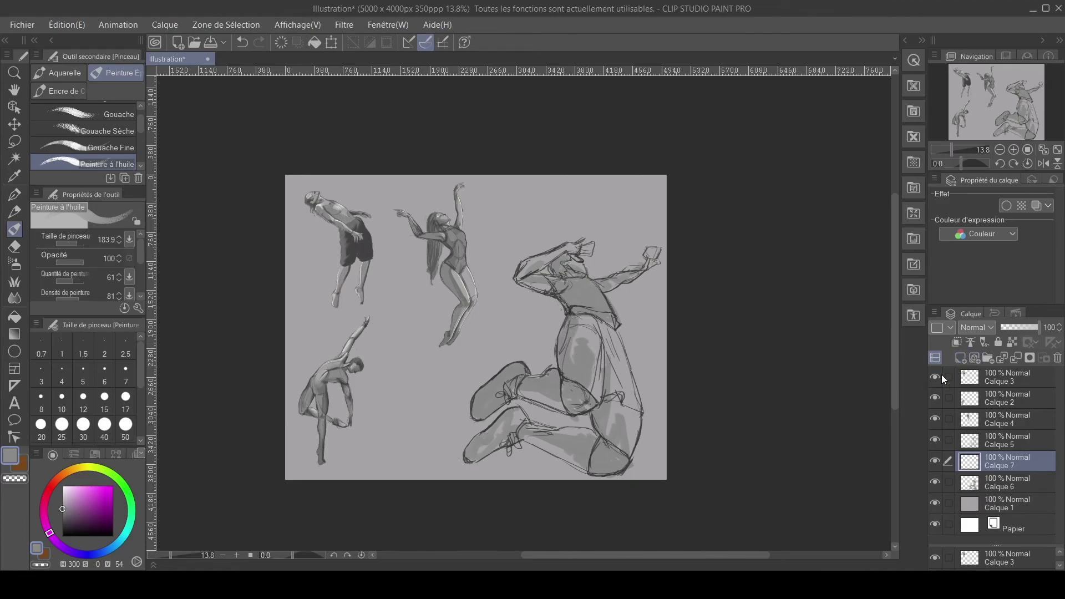
left_click(64, 509)
left_click(63, 514)
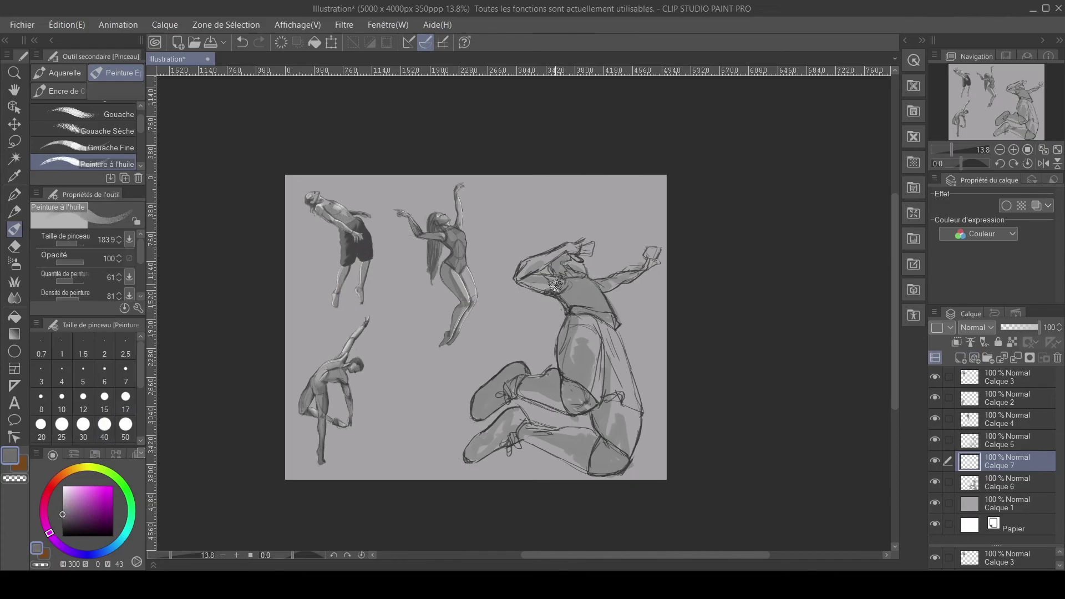
key("[")
key("[")
key("[")
mouse_move(574, 308)
left_mouse_down()
mouse_move(607, 316)
mouse_move(591, 312)
left_mouse_up()
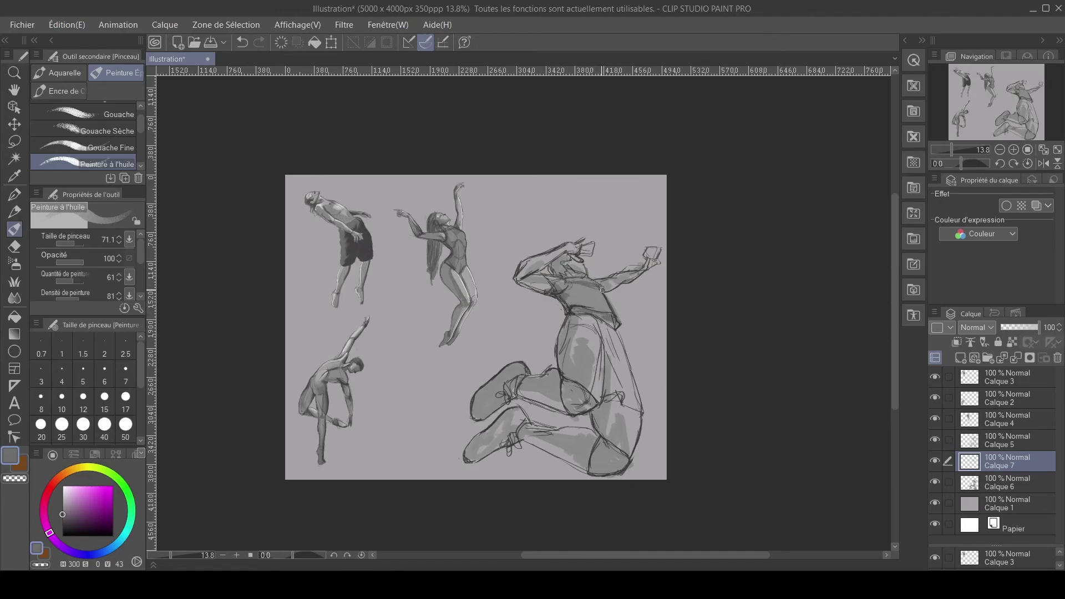
- Darken the front edge of the thigh, both knees, the seat crease, the hair and the shoe edges
mouse_move(565, 314)
left_mouse_down()
mouse_move(559, 363)
mouse_move(578, 383)
mouse_move(582, 408)
mouse_move(566, 388)
mouse_move(574, 417)
left_mouse_up()
mouse_move(613, 451)
left_mouse_down()
mouse_move(622, 462)
mouse_move(601, 445)
mouse_move(604, 471)
mouse_move(598, 452)
mouse_move(577, 458)
left_mouse_up()
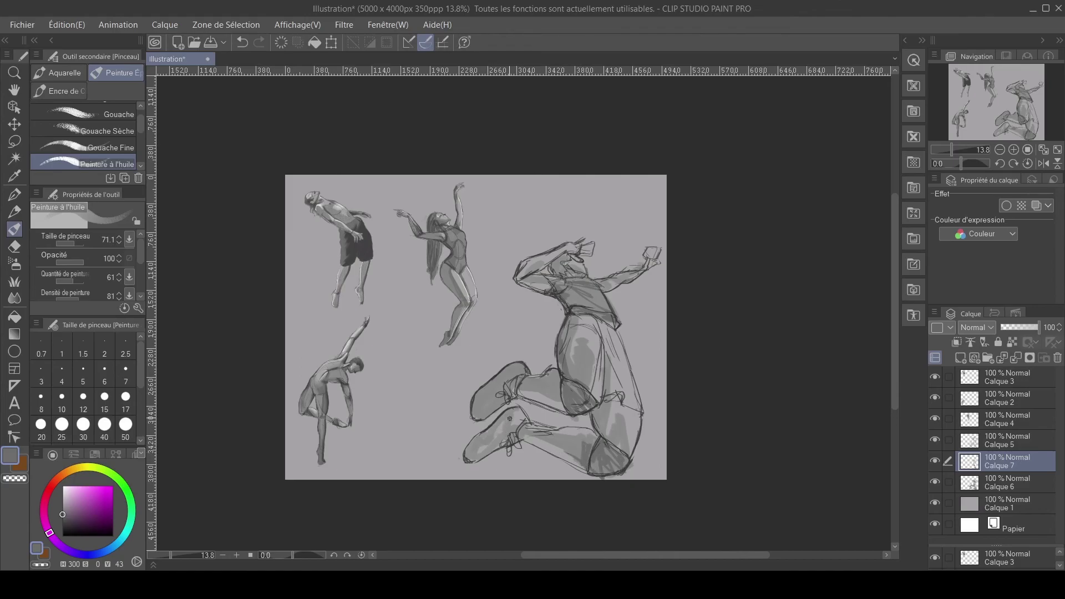
mouse_move(515, 393)
left_mouse_down()
mouse_move(521, 379)
mouse_move(517, 396)
left_mouse_up()
mouse_move(619, 416)
left_mouse_down()
mouse_move(641, 415)
mouse_move(610, 403)
left_mouse_up()
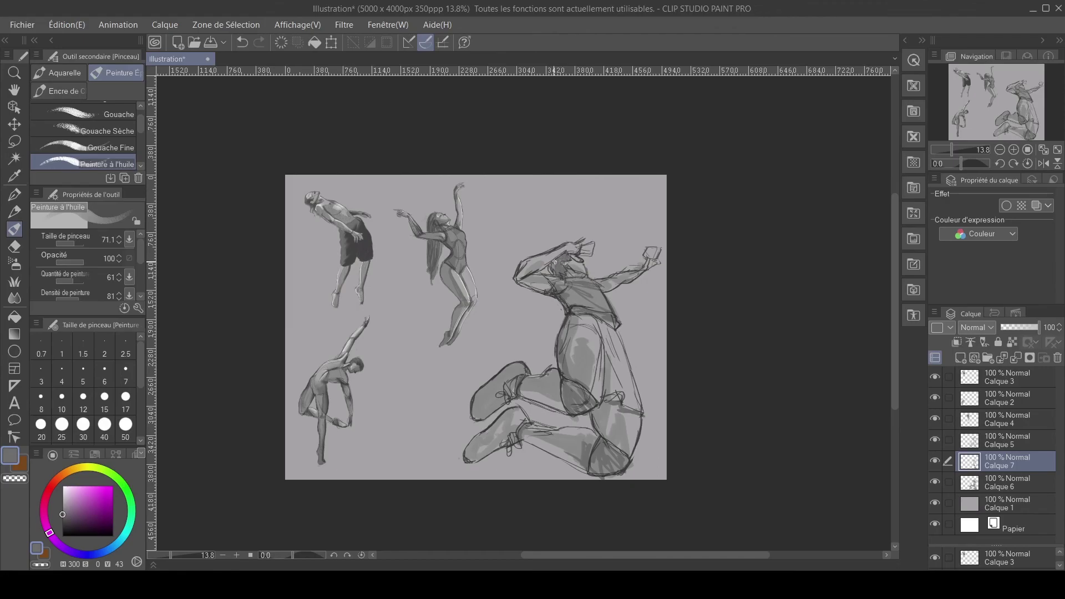
left_click_drag(491, 377, 473, 412)
mouse_move(467, 459)
left_mouse_down()
mouse_move(485, 428)
mouse_move(472, 453)
left_mouse_up()
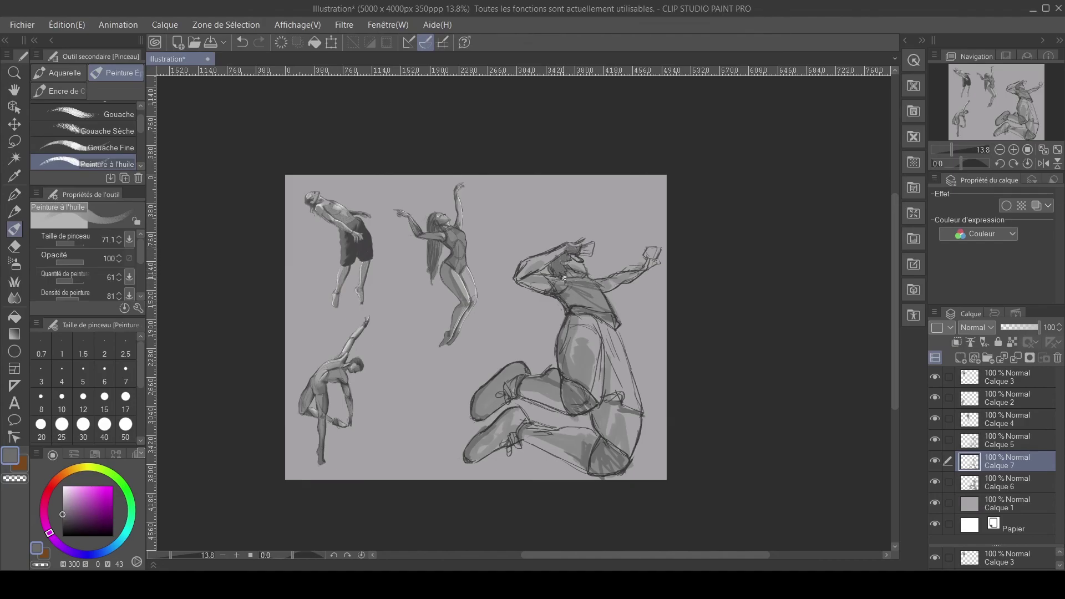
- On a new layer above the shadows, paint light grey (V 77) highlights along the trousers, back, arms and lower legs
left_click(960, 358)
left_click(357, 377, "alt")
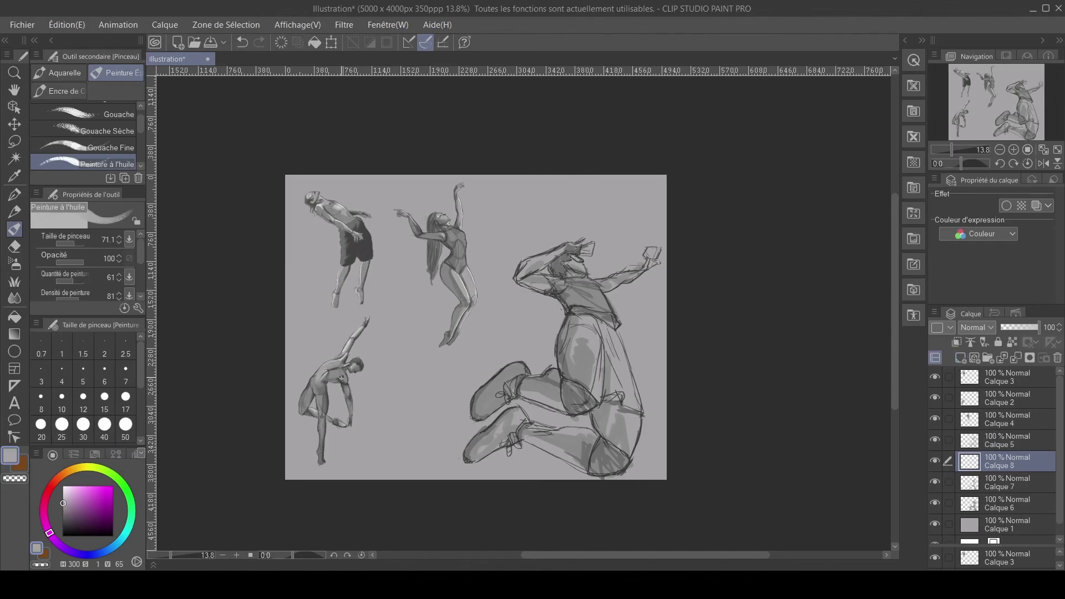
left_click_drag(70, 489, 63, 497)
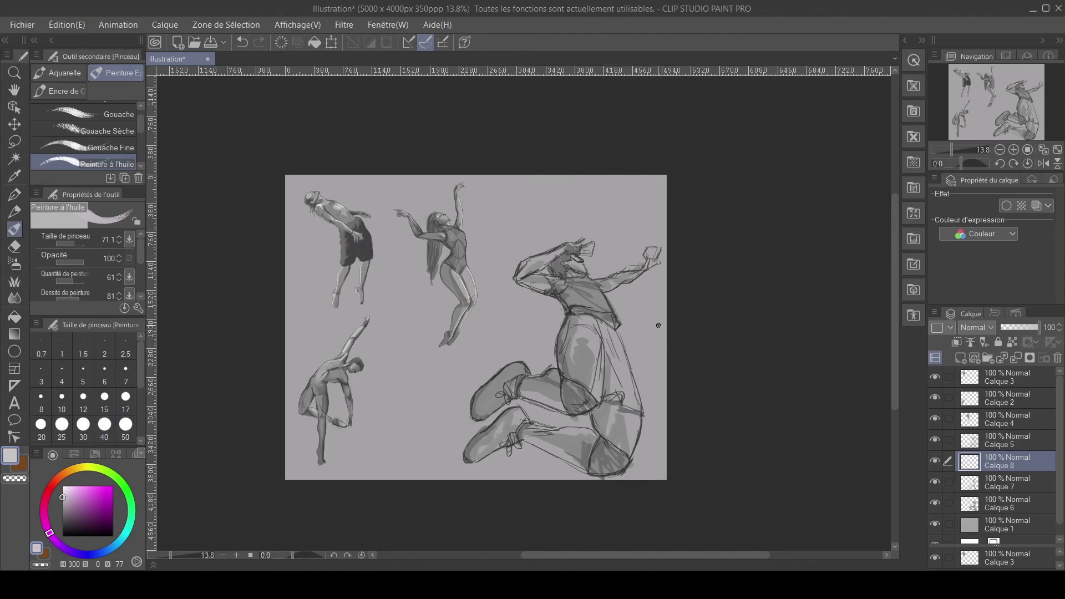
left_click_drag(599, 374, 594, 392)
left_click_drag(600, 378, 581, 355)
mouse_move(601, 378)
left_mouse_down()
mouse_move(593, 332)
mouse_move(599, 343)
mouse_move(597, 332)
mouse_move(629, 348)
mouse_move(615, 341)
mouse_move(628, 364)
left_mouse_up()
mouse_move(598, 323)
left_mouse_down()
mouse_move(628, 361)
mouse_move(638, 405)
mouse_move(627, 462)
left_mouse_up()
mouse_move(642, 414)
left_mouse_down()
mouse_move(629, 455)
mouse_move(516, 416)
mouse_move(536, 402)
mouse_move(517, 393)
mouse_move(550, 373)
mouse_move(509, 375)
left_mouse_up()
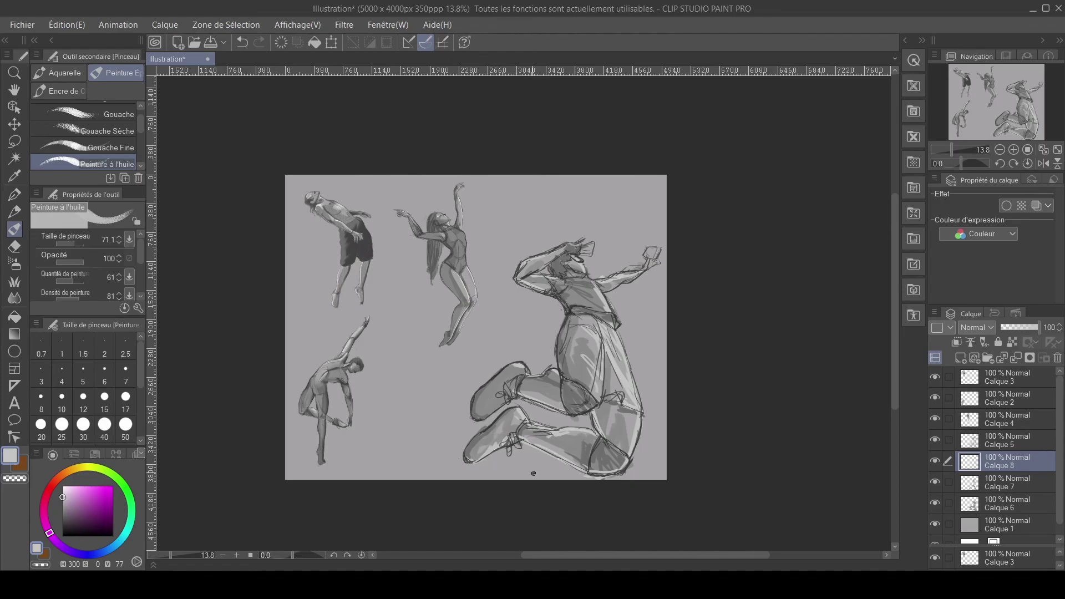
- Check the shading without the line sketch, then merge the figure's sketch and three shading layers into one
left_click(934, 440)
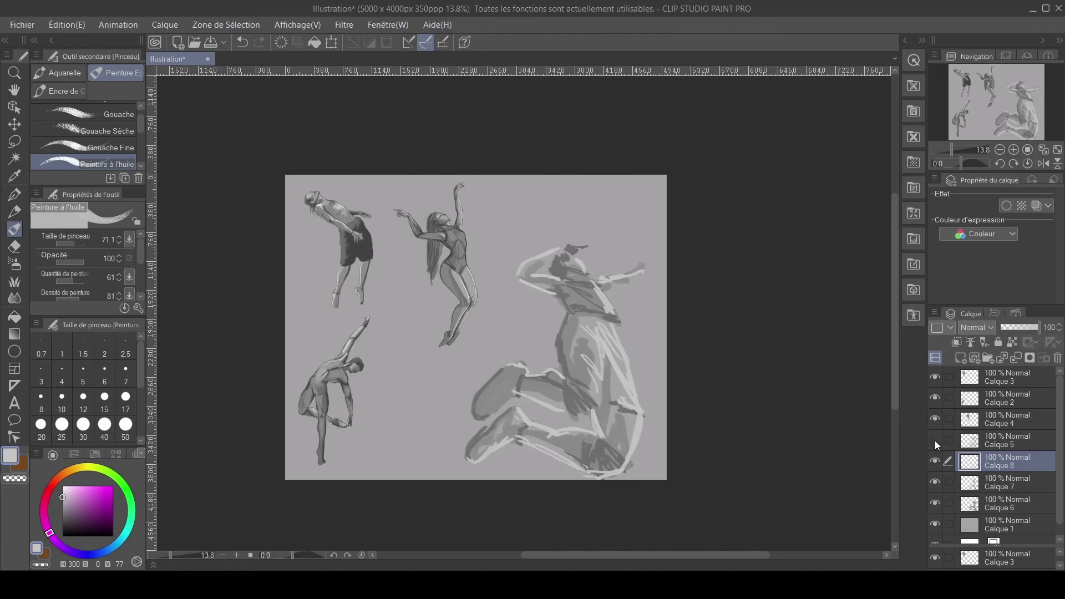
left_click(935, 440)
left_click(990, 444)
left_click(990, 503, "shift")
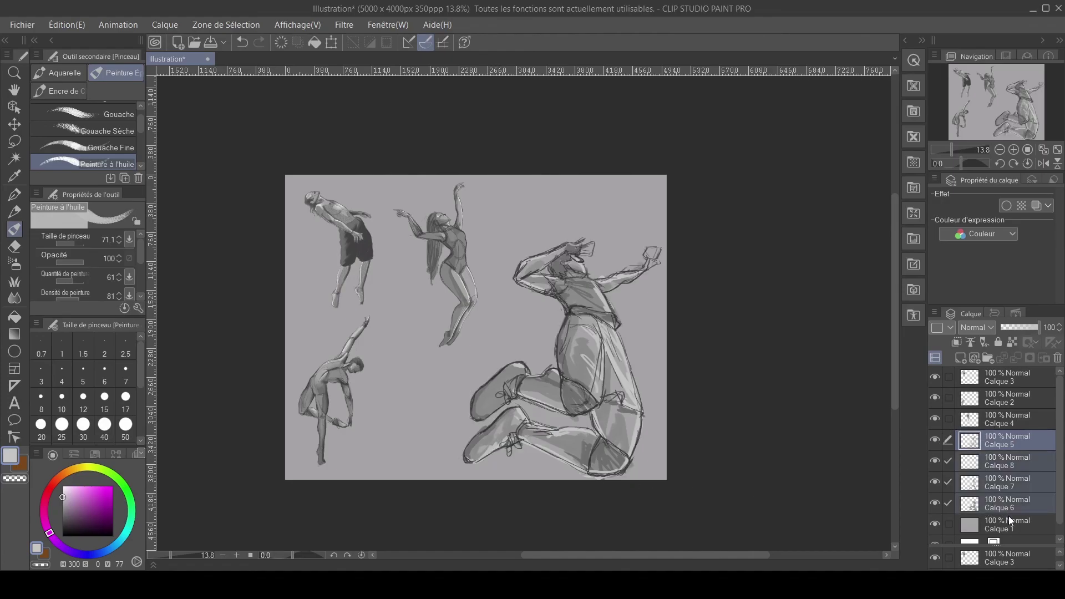
key("shift+alt+e")
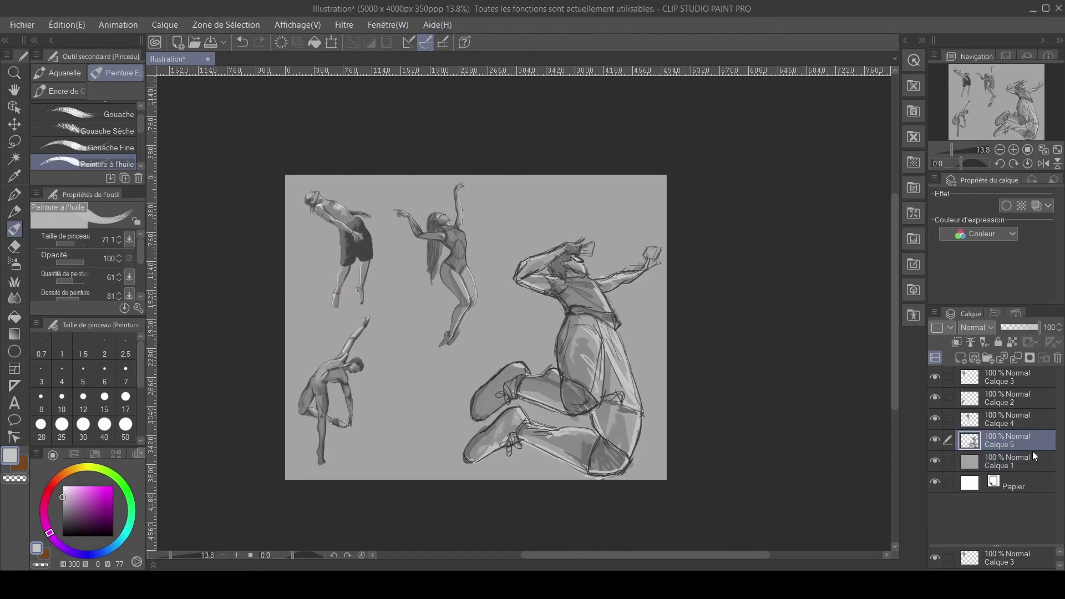
- Scale the merged figure down proportionally and place it in the canvas's lower right corner
key("ctrl+t")
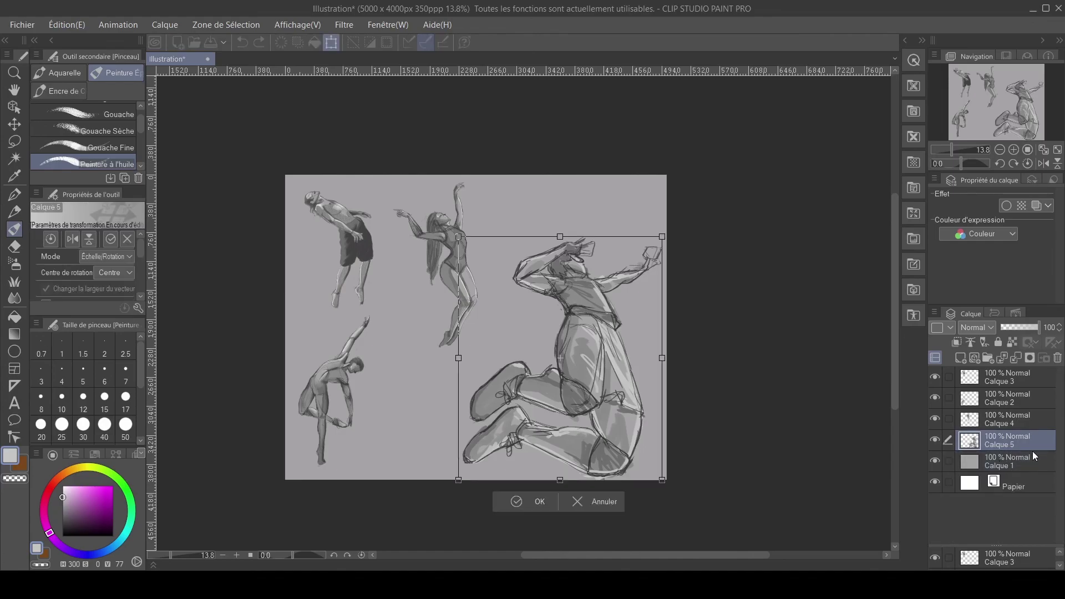
left_click_drag(458, 237, 523, 334)
left_click_drag(583, 388, 578, 382)
key("Return")
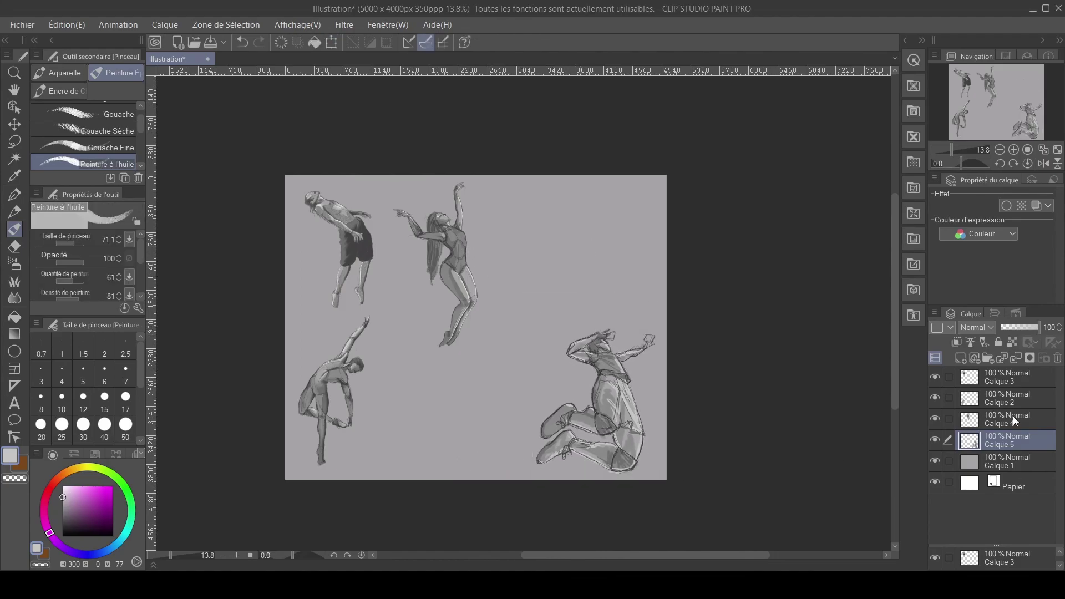
- Move the long-haired dancer and the bending dancer to the right, and shift the leaning dancer slightly down and right
left_click(14, 124)
left_click_drag(439, 237, 536, 276)
left_click(1020, 417)
left_click_drag(345, 246, 440, 240)
left_click(1016, 408)
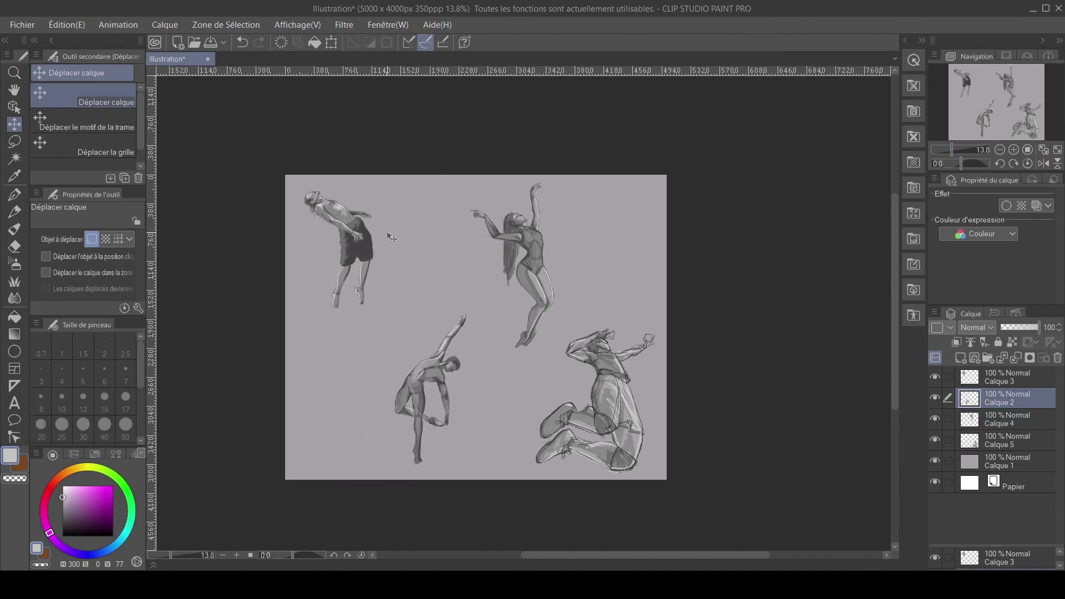
left_click(1010, 377)
left_click_drag(352, 252, 381, 283)
- Examine the four figures up close one after another, then fit the whole canvas in view
scroll(258, 272, "up", 4)
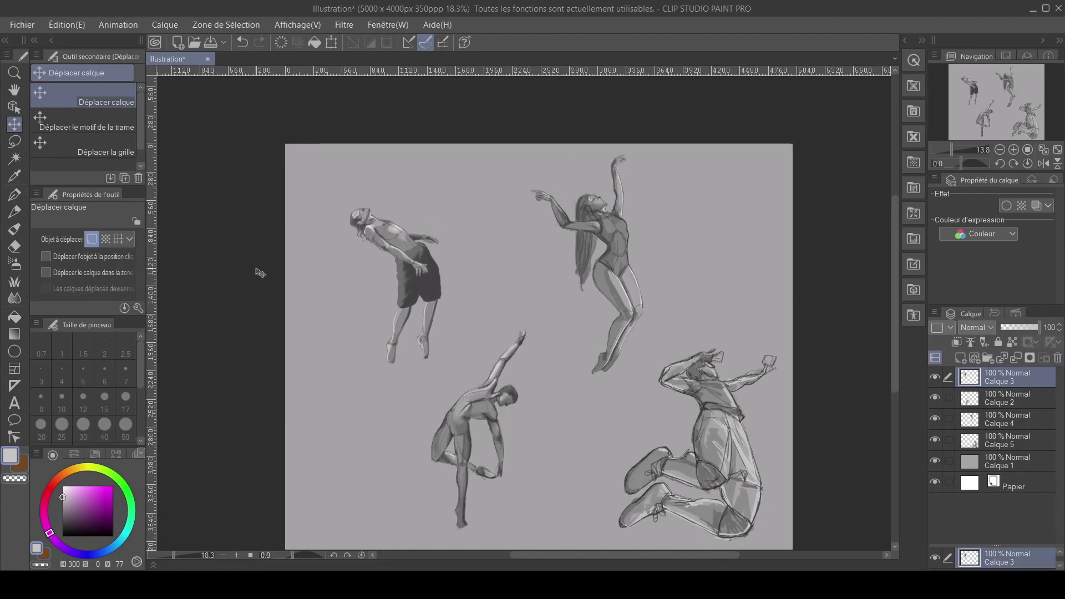
left_click_drag(401, 306, 361, 321)
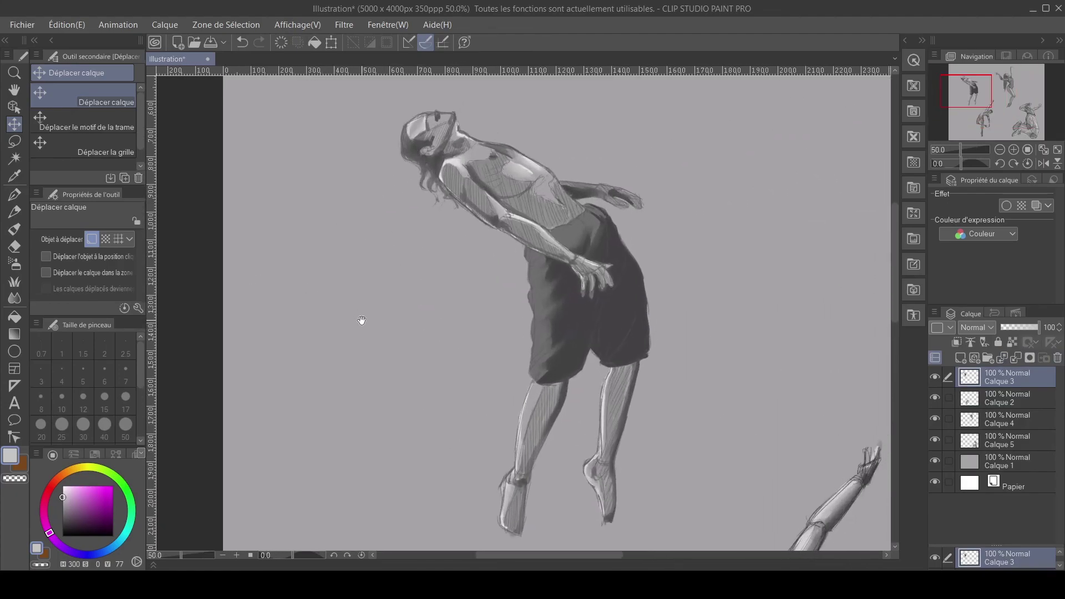
left_click_drag(539, 382, 317, 271)
left_click_drag(452, 395, 481, 233)
left_click_drag(485, 380, 346, 341)
left_click_drag(483, 178, 424, 362)
left_click_drag(473, 226, 446, 438)
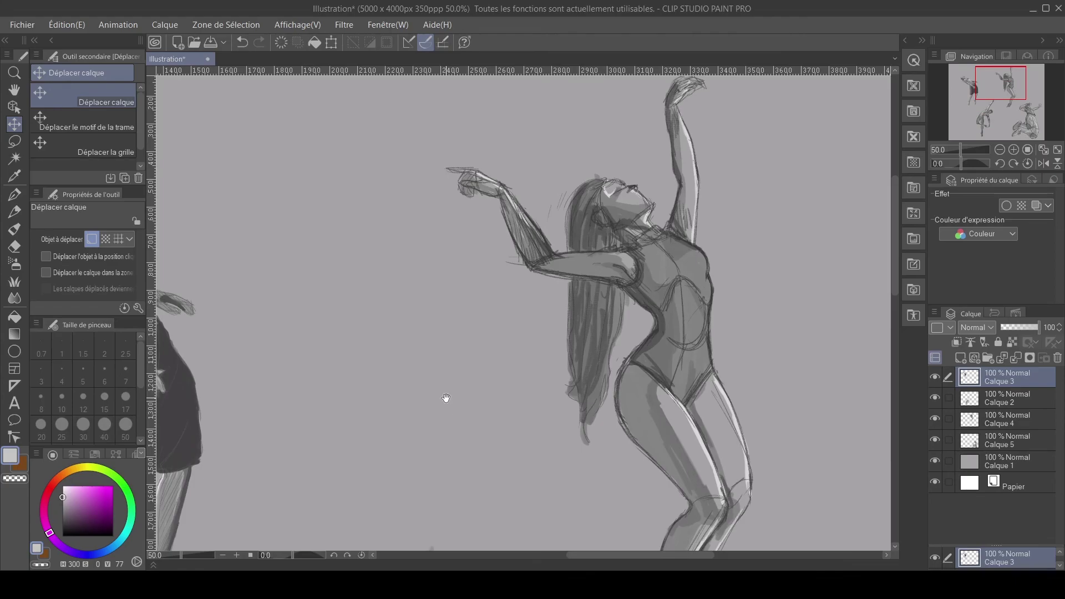
left_click_drag(584, 382, 173, 223)
left_click_drag(344, 403, 430, 209)
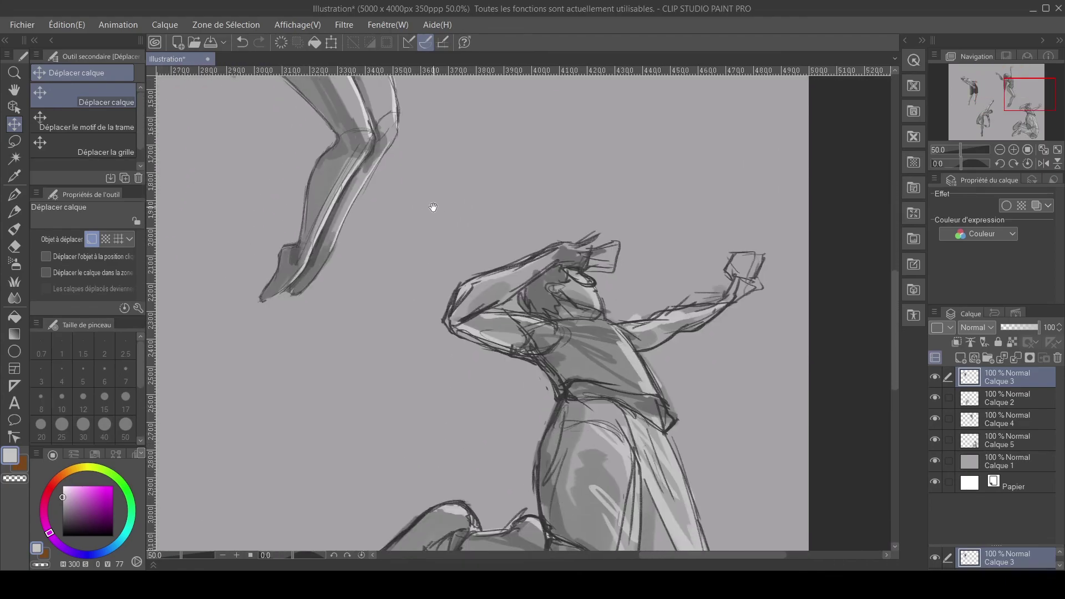
left_click_drag(409, 347, 434, 212)
scroll(433, 212, "down", 5)
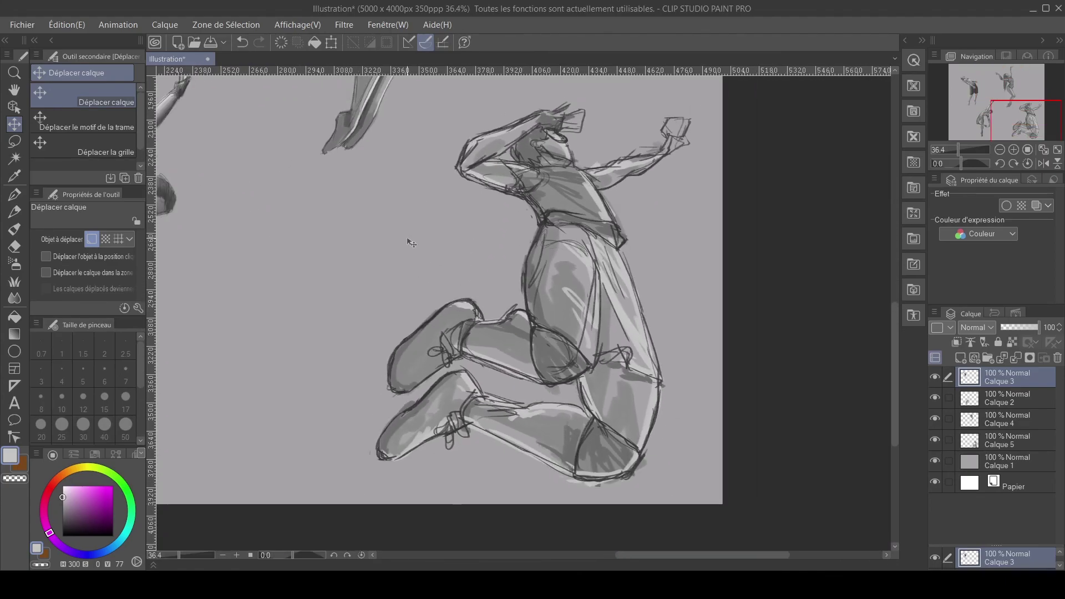
scroll(397, 291, "down", 1)
left_click_drag(397, 291, 497, 375)
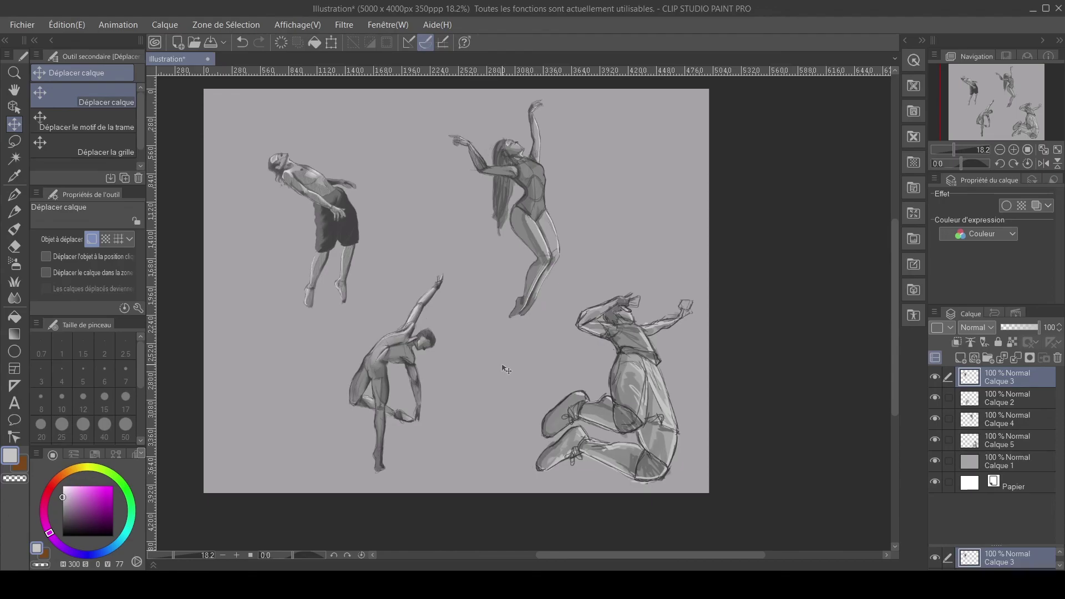
left_click(1057, 150)
key("alt+Tab")
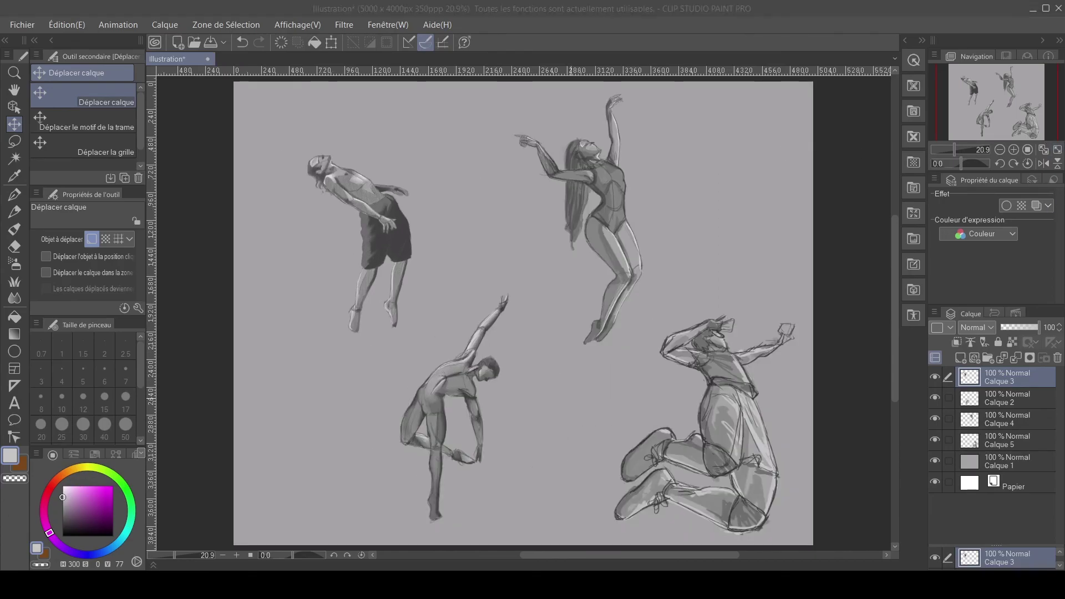